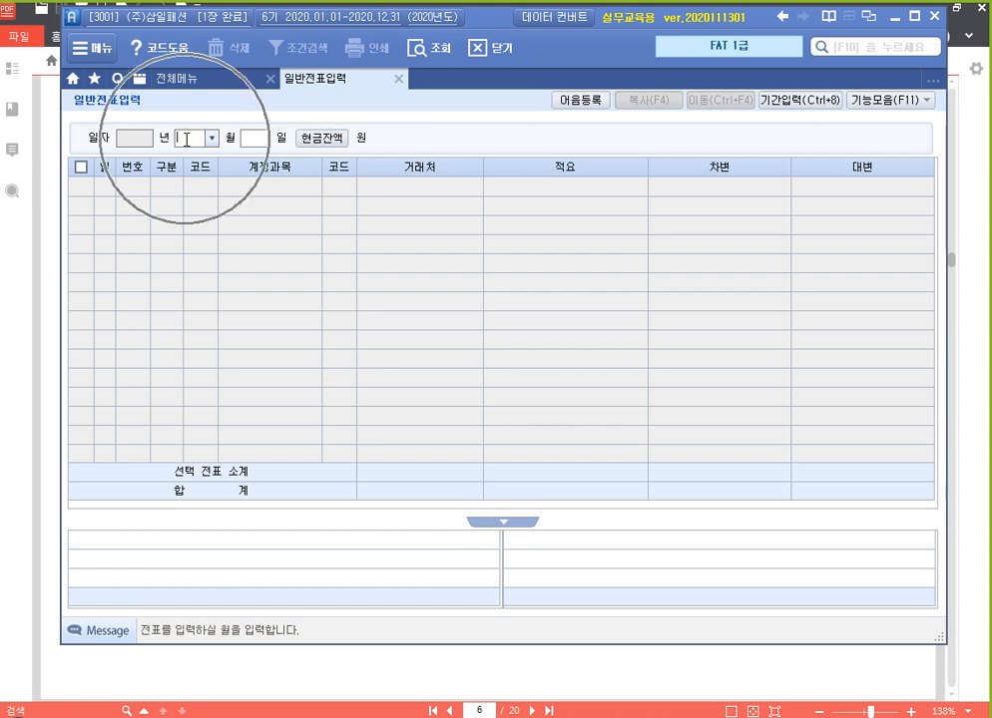
# - Set the voucher date to month 01 and day 01 and load the entry lines
pyautogui.click(254, 141)
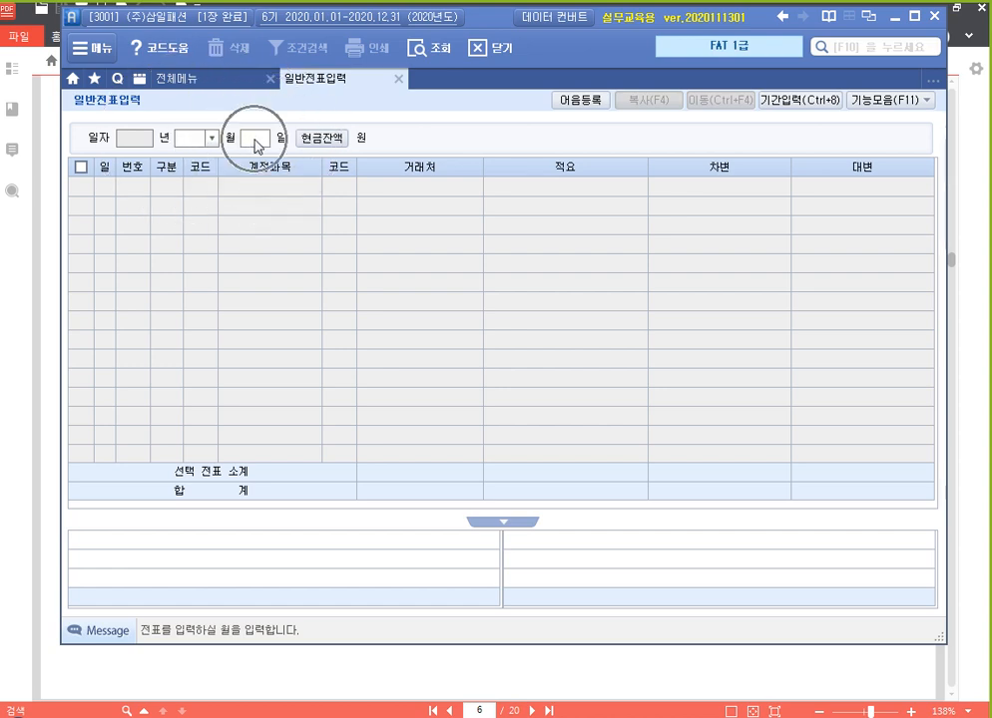
pyautogui.click(189, 138)
pyautogui.write('01')
pyautogui.press('Return')
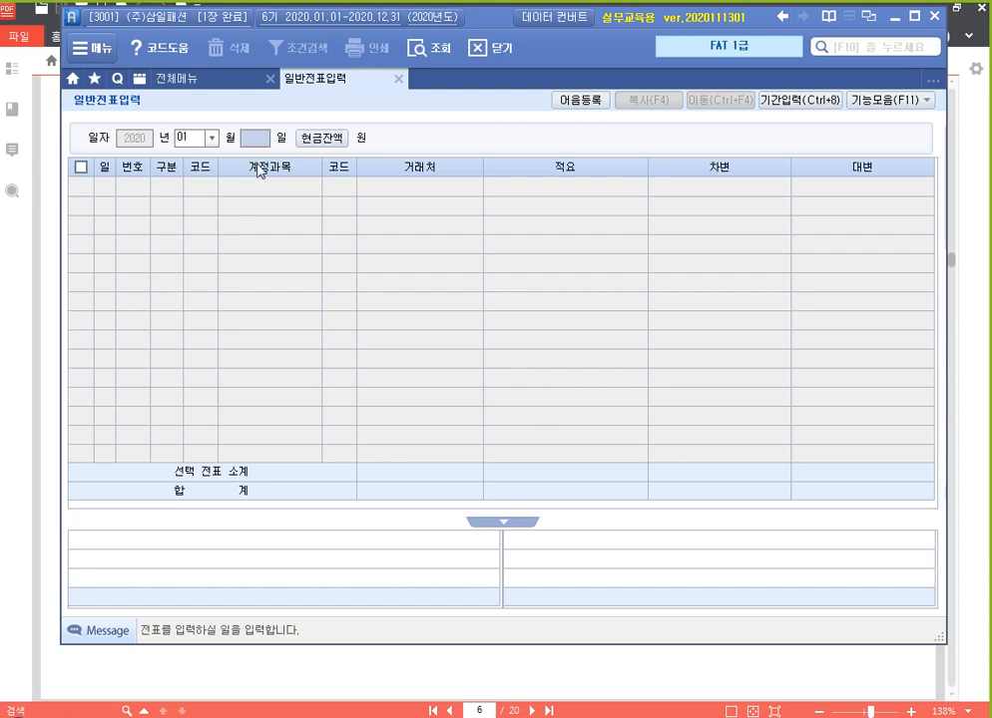
pyautogui.write('01')
pyautogui.press('Return')
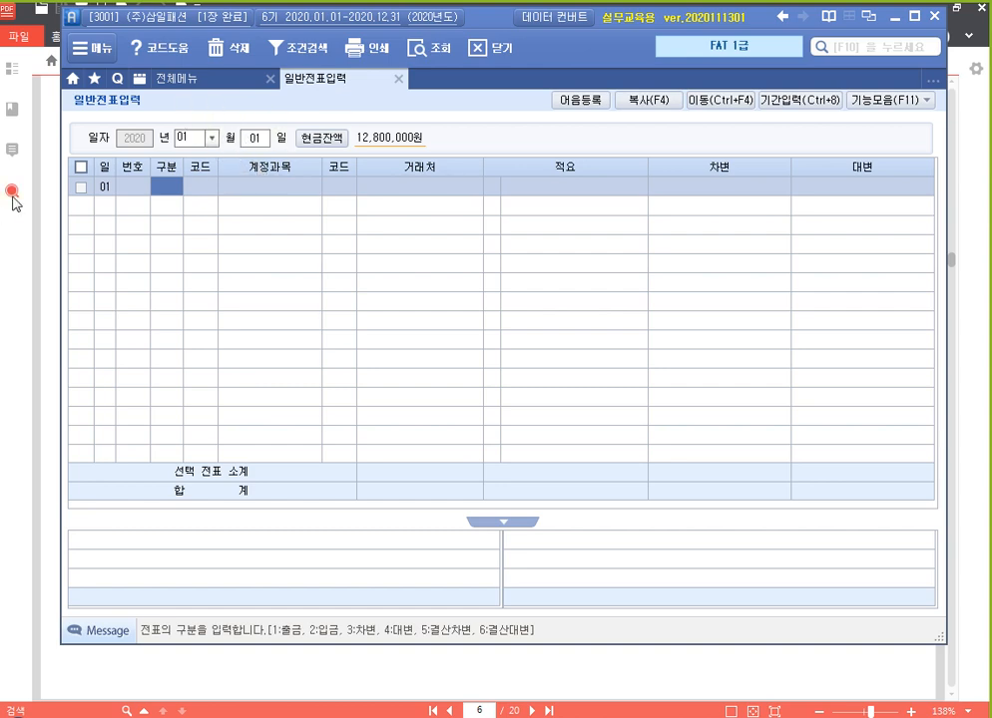
# - Look through the full 회계 menu list, return to 일반전표입력, and reload the lines for month 01, day 01
pyautogui.click(91, 47)
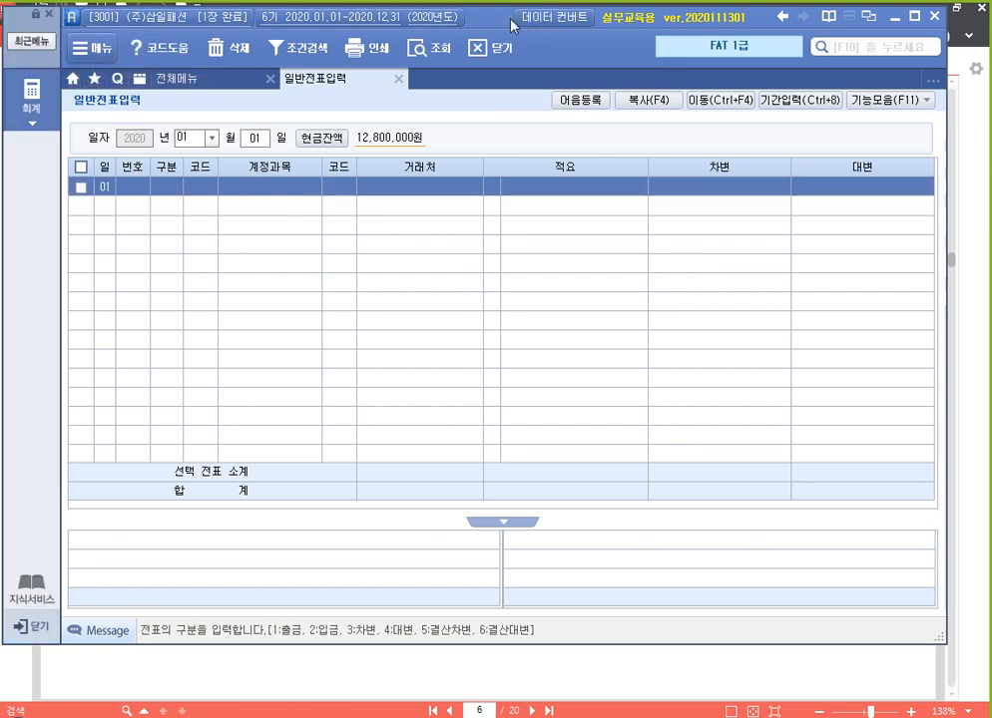
pyautogui.moveTo(509, 22); pyautogui.dragTo(541, 24)
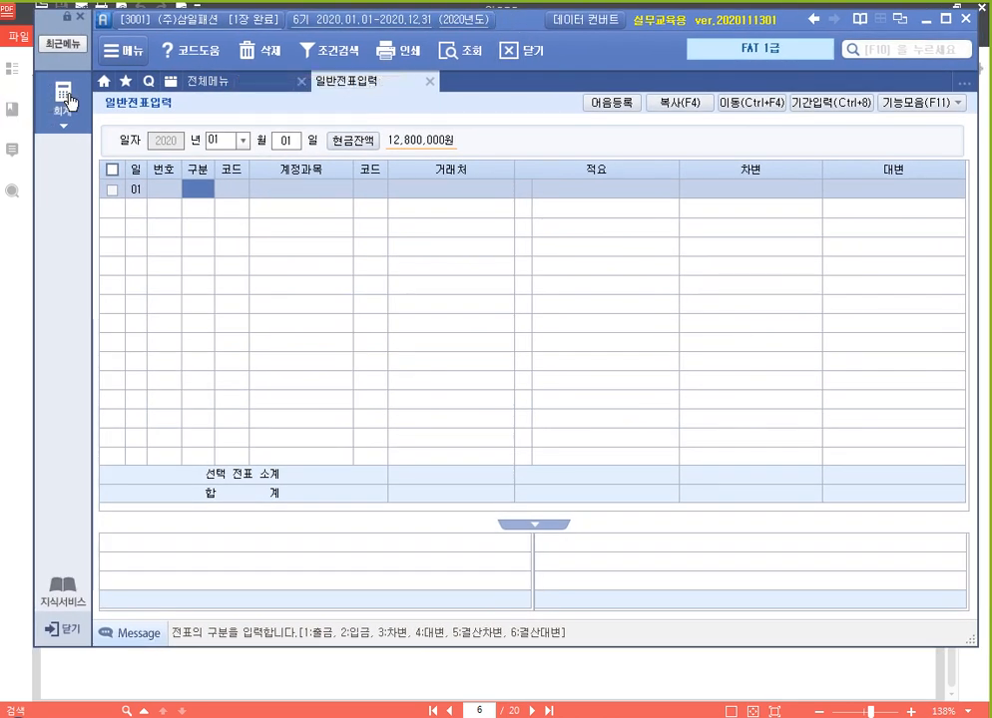
pyautogui.click(70, 100)
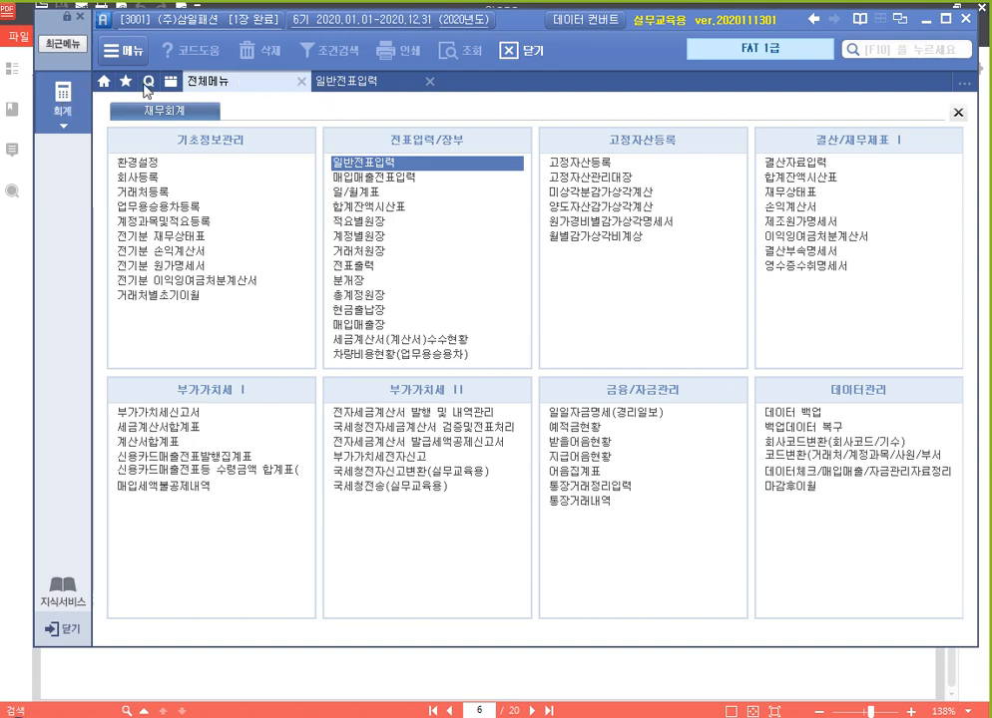
pyautogui.click(81, 17)
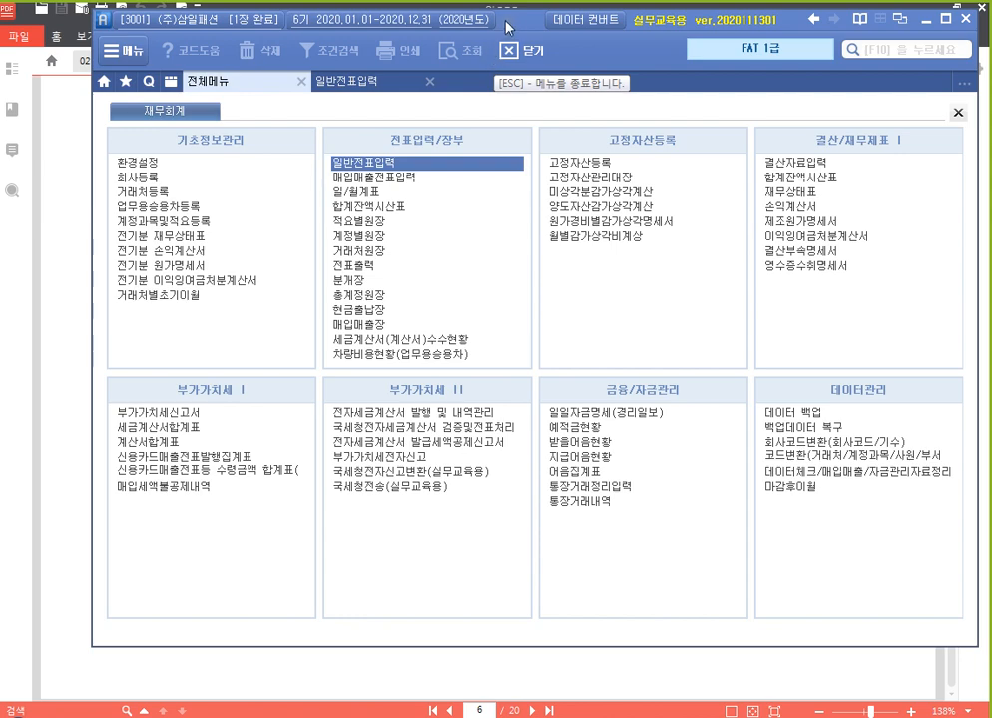
pyautogui.moveTo(506, 27); pyautogui.dragTo(481, 22)
pyautogui.click(356, 86)
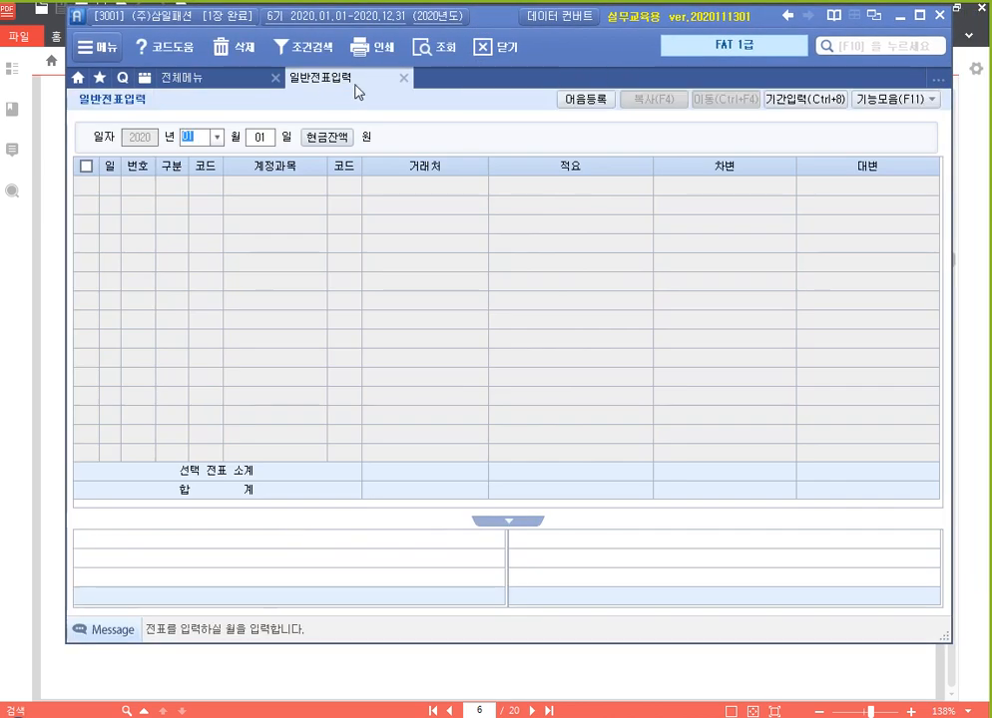
pyautogui.press('Return')
pyautogui.press('Return')
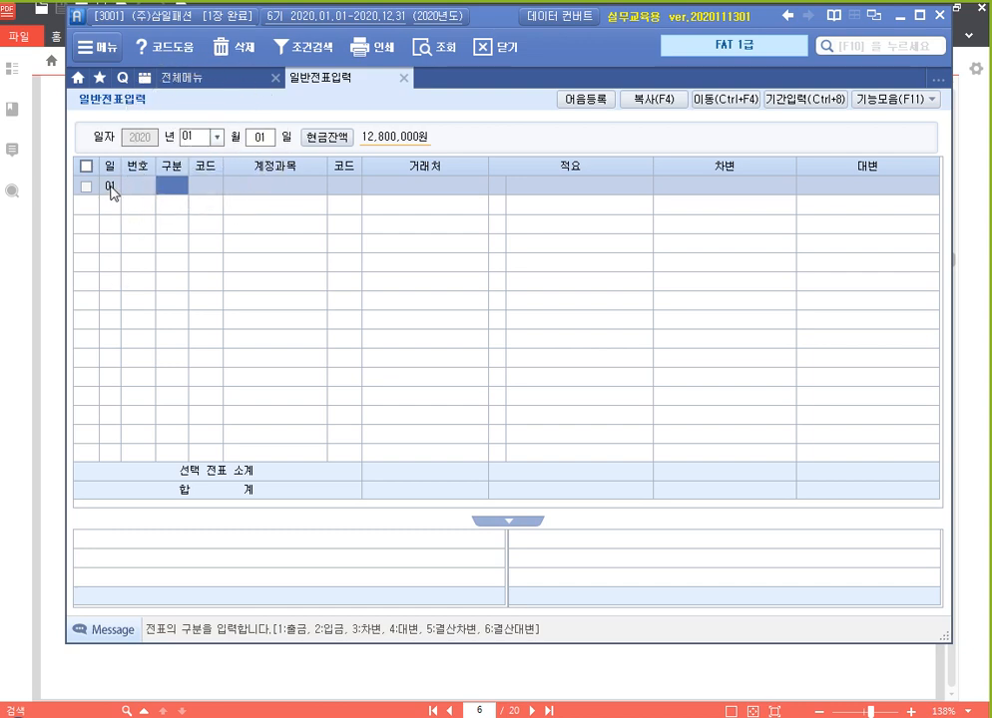
# - Clear the day from the voucher date and load the entry lines for the whole of month 01
pyautogui.click(262, 142)
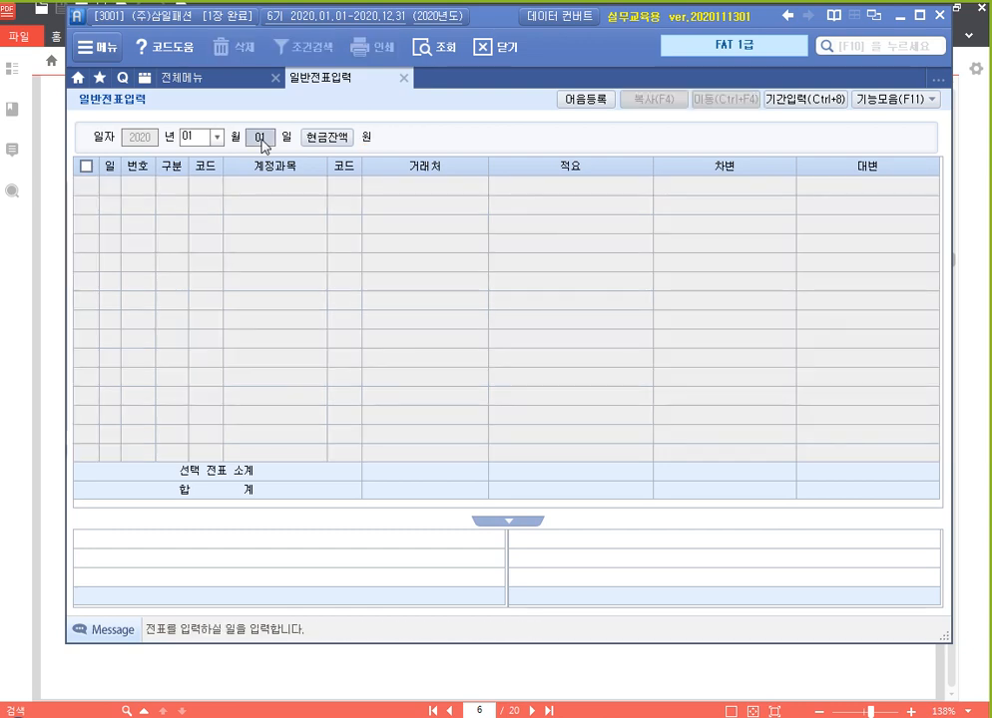
pyautogui.press('ctrl')
pyautogui.press('ctrl')
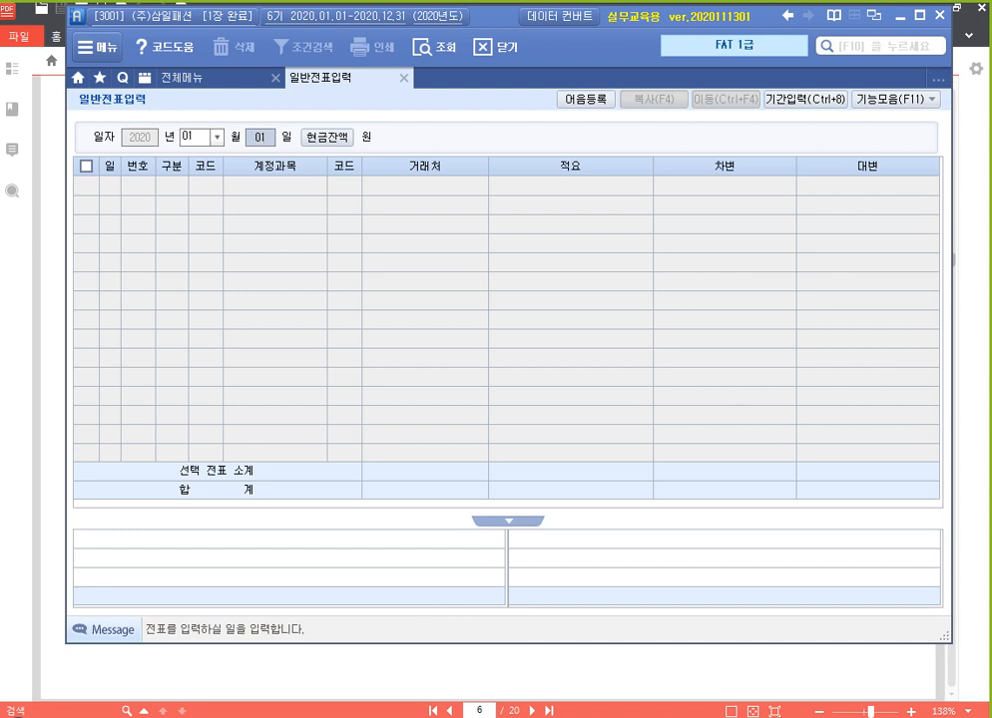
pyautogui.press('Return')
pyautogui.click(260, 137)
pyautogui.press('BackSpace')
pyautogui.press('BackSpace')
pyautogui.press('Return')
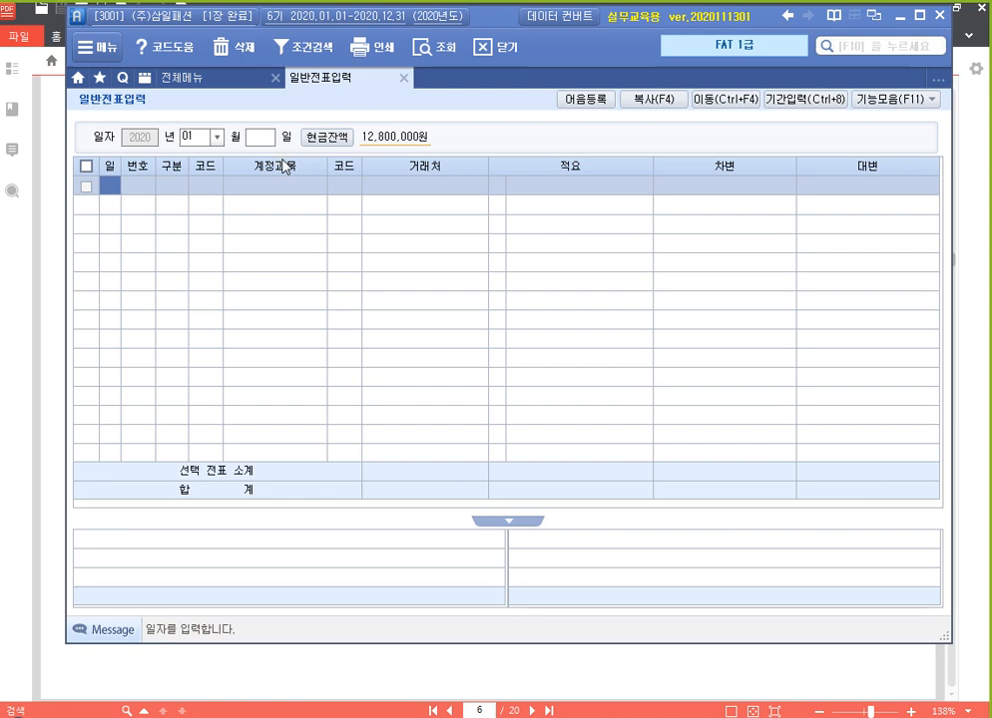
pyautogui.click(260, 136)
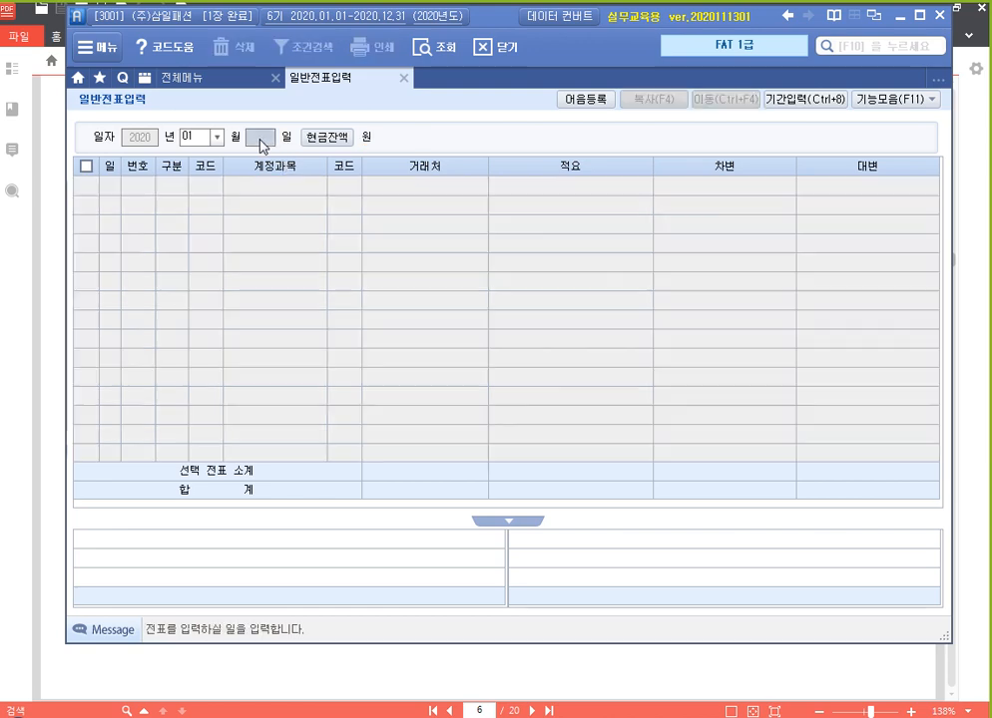
pyautogui.press('Return')
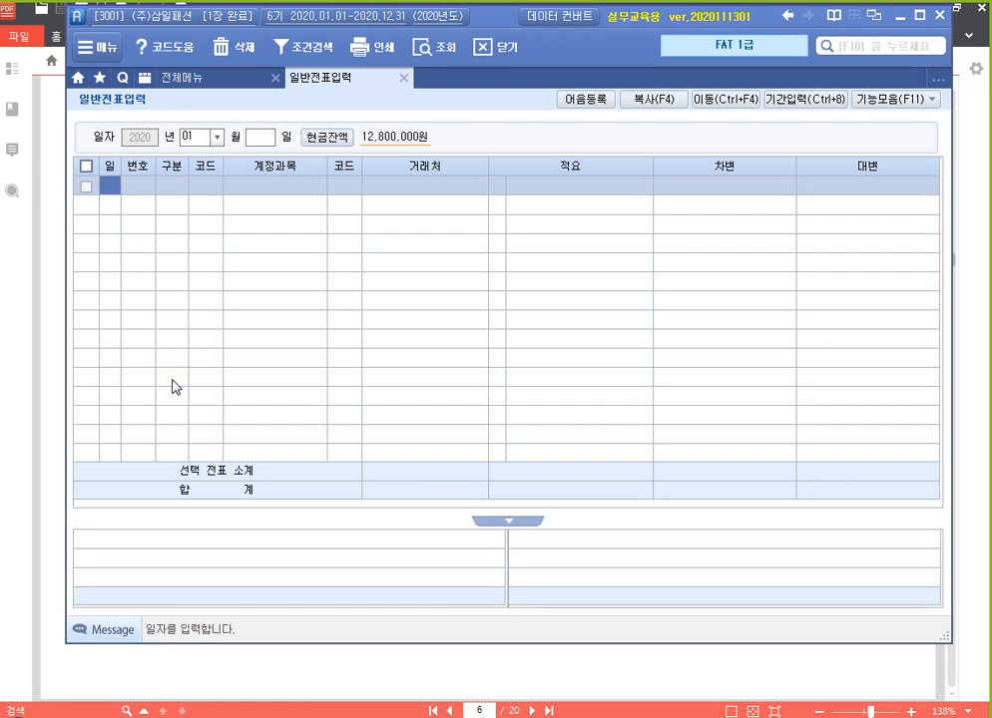
# - Enter day 1 on the first voucher line and try to open code help for its 구분 cell
pyautogui.write('1')
pyautogui.press('Return')
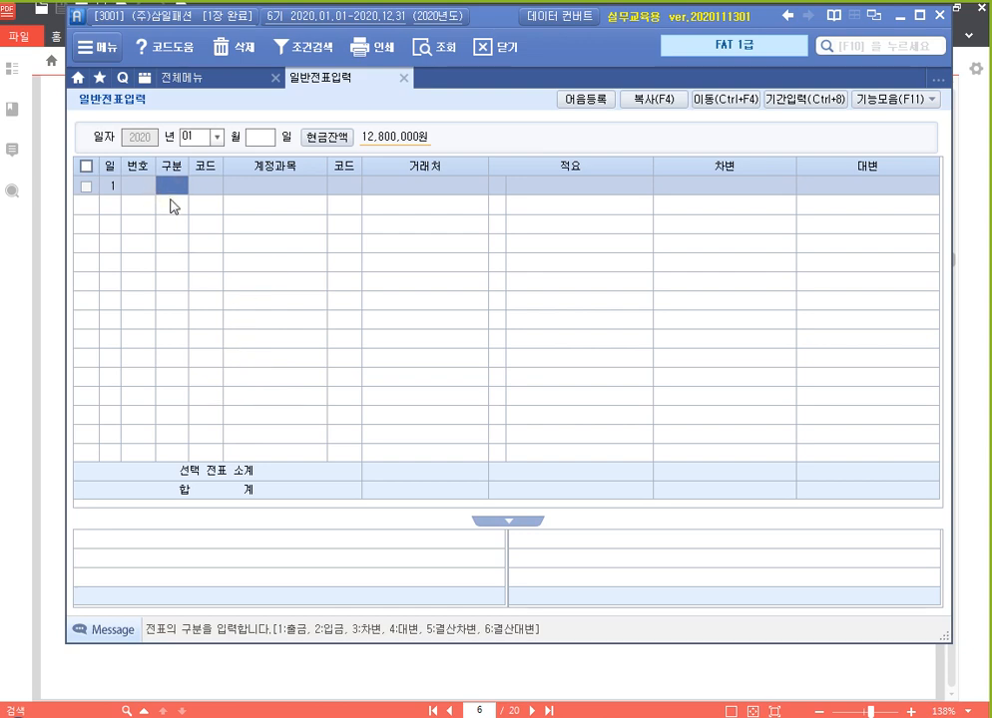
pyautogui.press('F2')
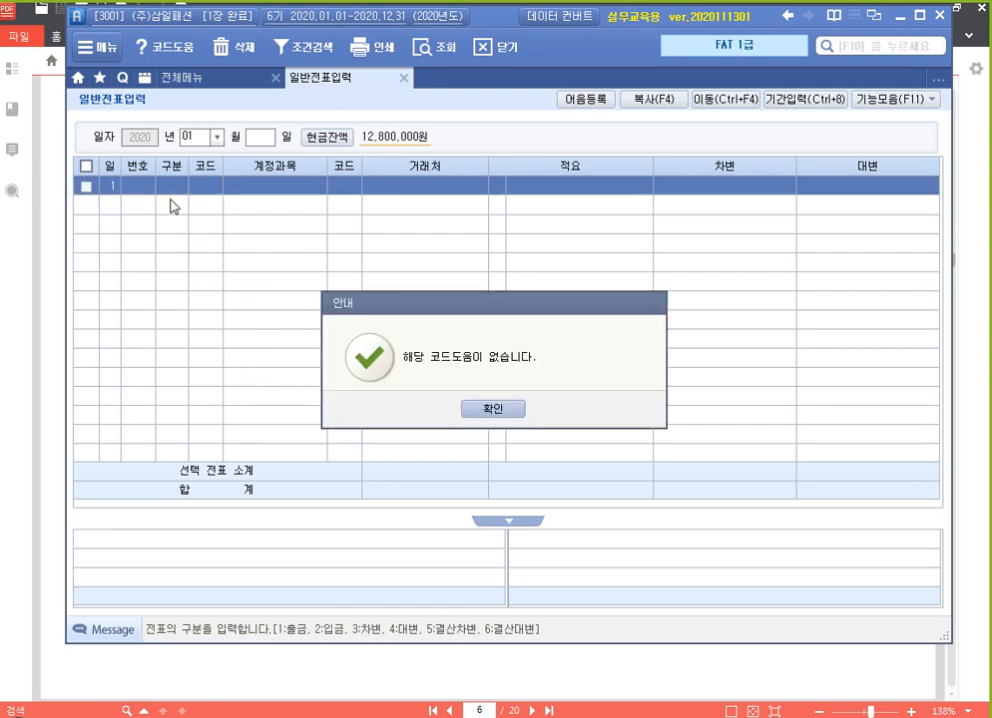
pyautogui.click(484, 411)
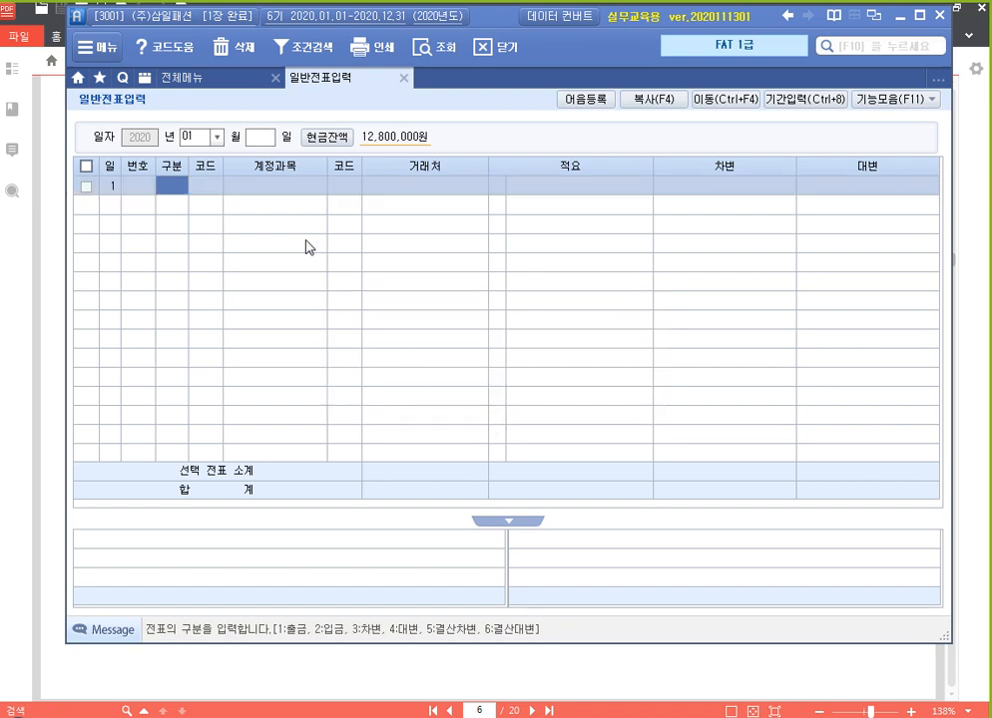
# - Outline the 구분 option list in the status message with a red rectangle using the screen pen, and exit the pen
pyautogui.hotkey('ctrl', 'F2')
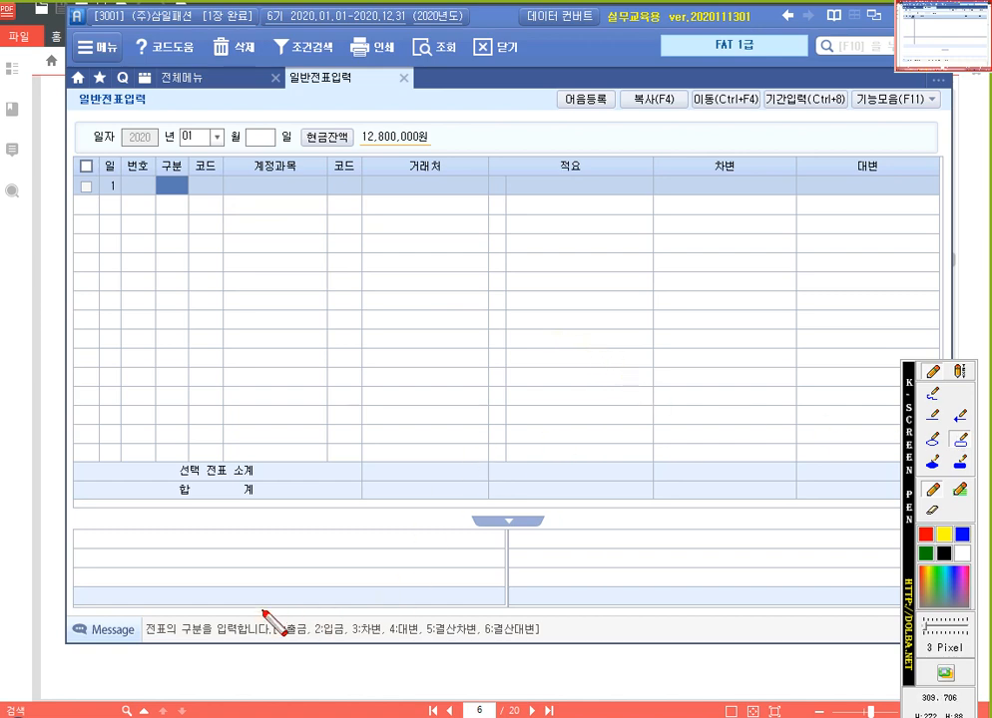
pyautogui.moveTo(266, 619)
pyautogui.mouseDown()
pyautogui.moveTo(300, 640)
pyautogui.moveTo(561, 647)
pyautogui.mouseUp()
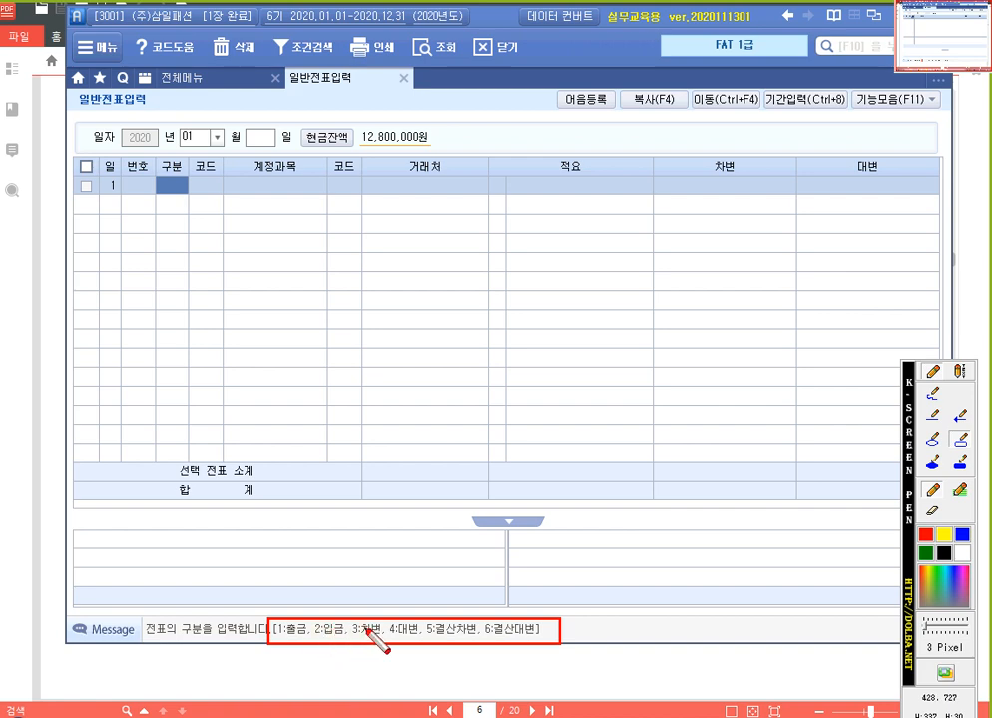
pyautogui.press('ctrl')
pyautogui.press('Escape')
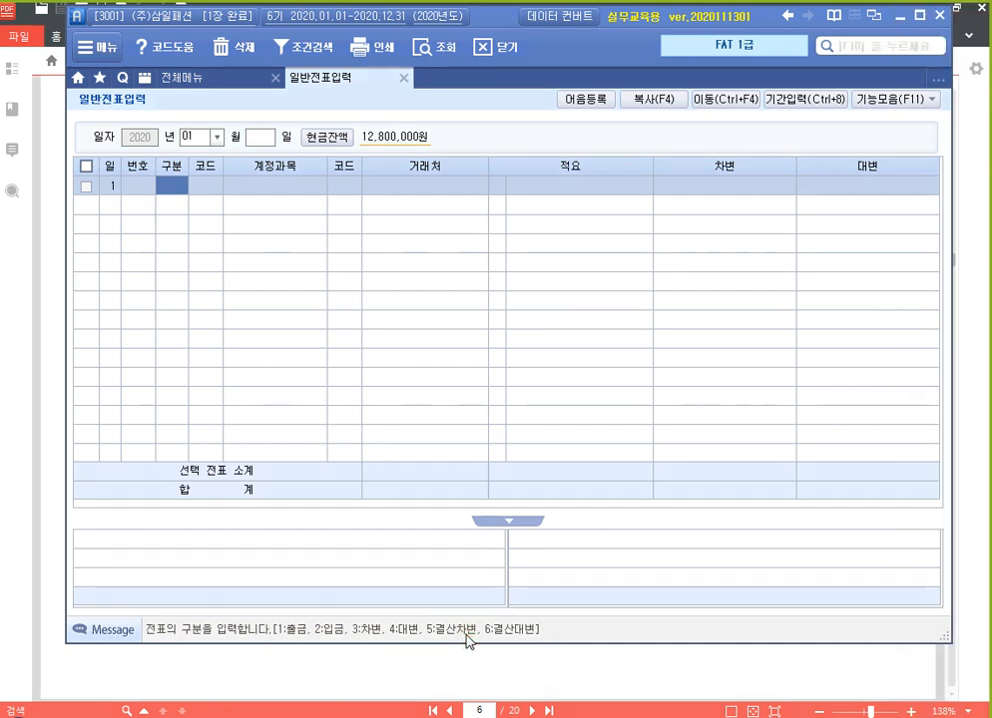
# - Set the line's 구분 to 1 (출금) and look at the full account code list
pyautogui.write('1')
pyautogui.press('Return')
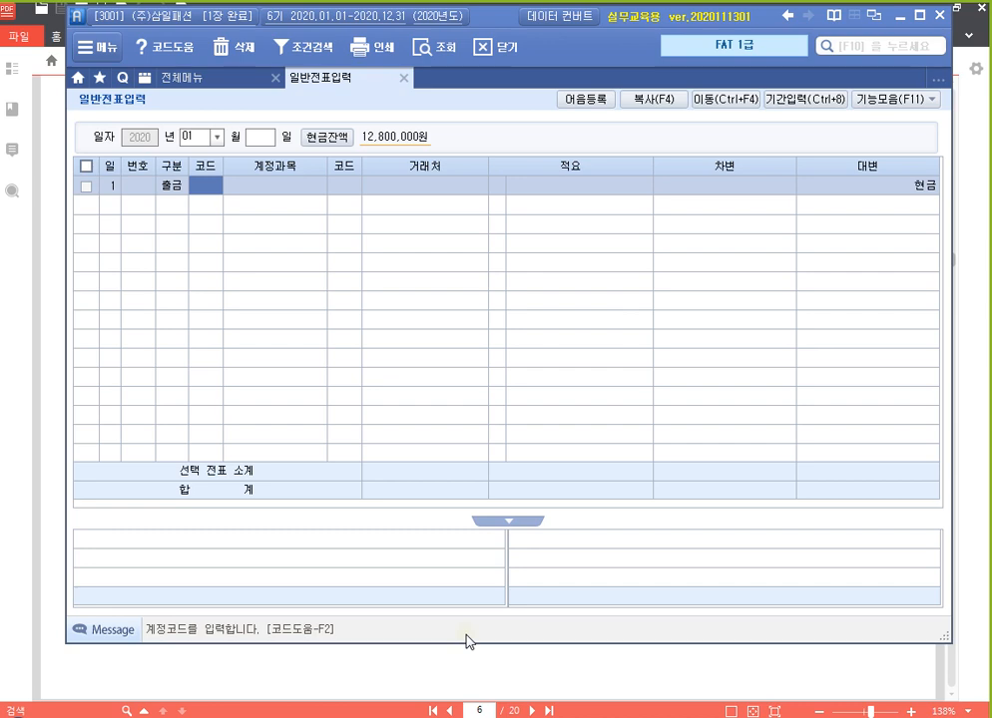
pyautogui.press('F2')
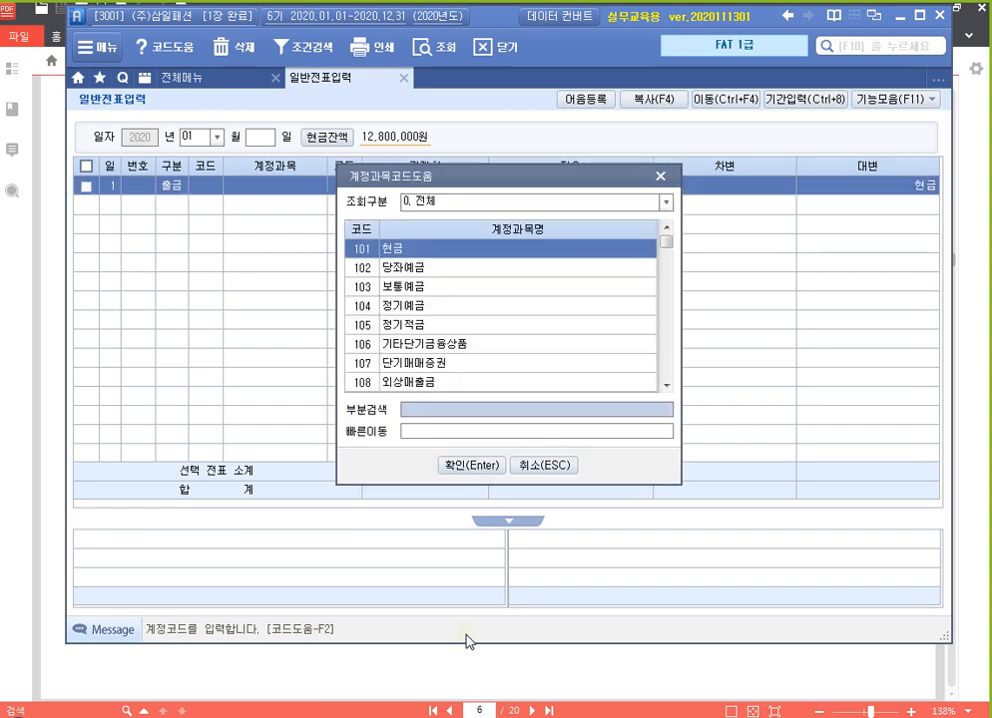
pyautogui.press('Escape')
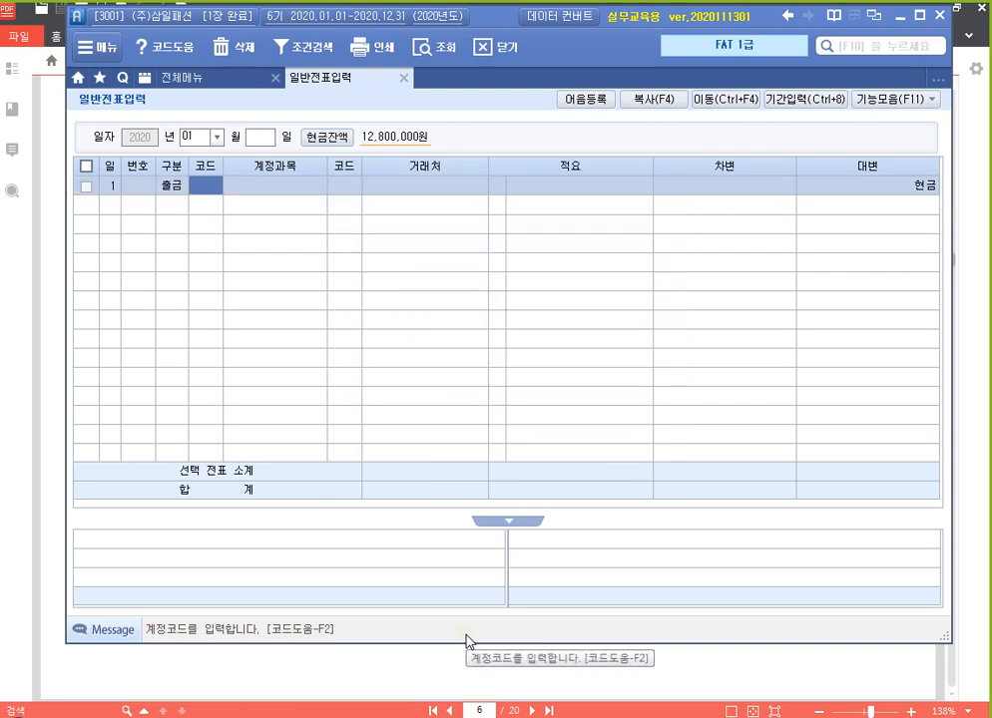
# - Search the account codes for 복리, browse the 복리후생비 entries, and assign code 811 복리후생비 to the line
pyautogui.write('복ㅂ')
pyautogui.write('리')
pyautogui.press('Return')
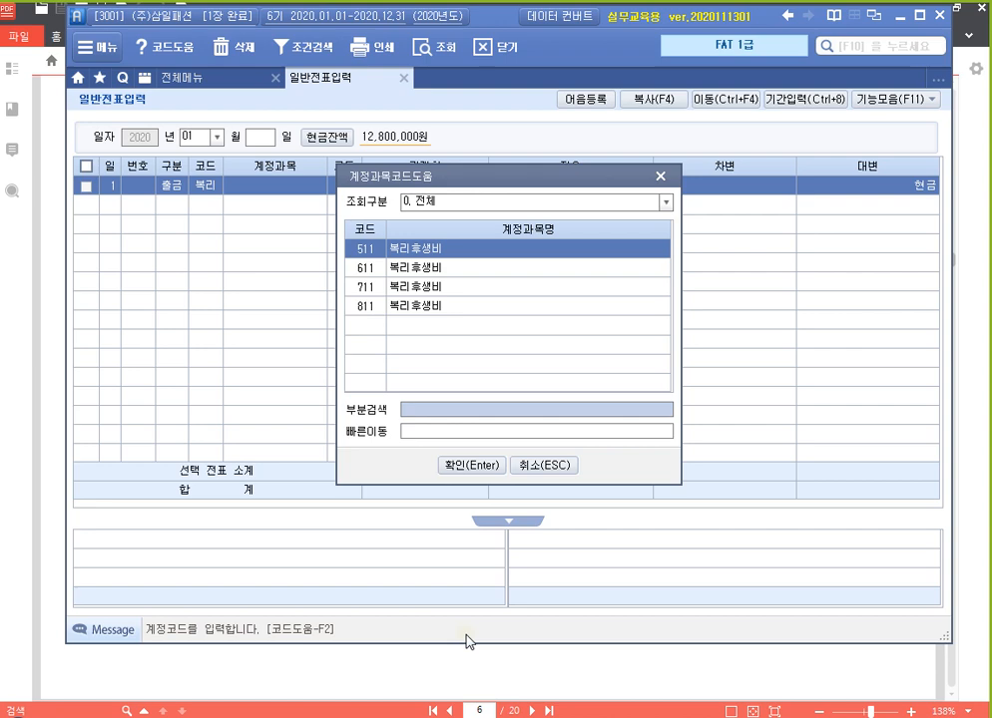
pyautogui.press('Down')
pyautogui.press('Down')
pyautogui.press('Down')
pyautogui.press('Up')
pyautogui.press('Up')
pyautogui.press('Up')
pyautogui.press('Down')
pyautogui.press('Down')
pyautogui.press('Down')
pyautogui.press('Up')
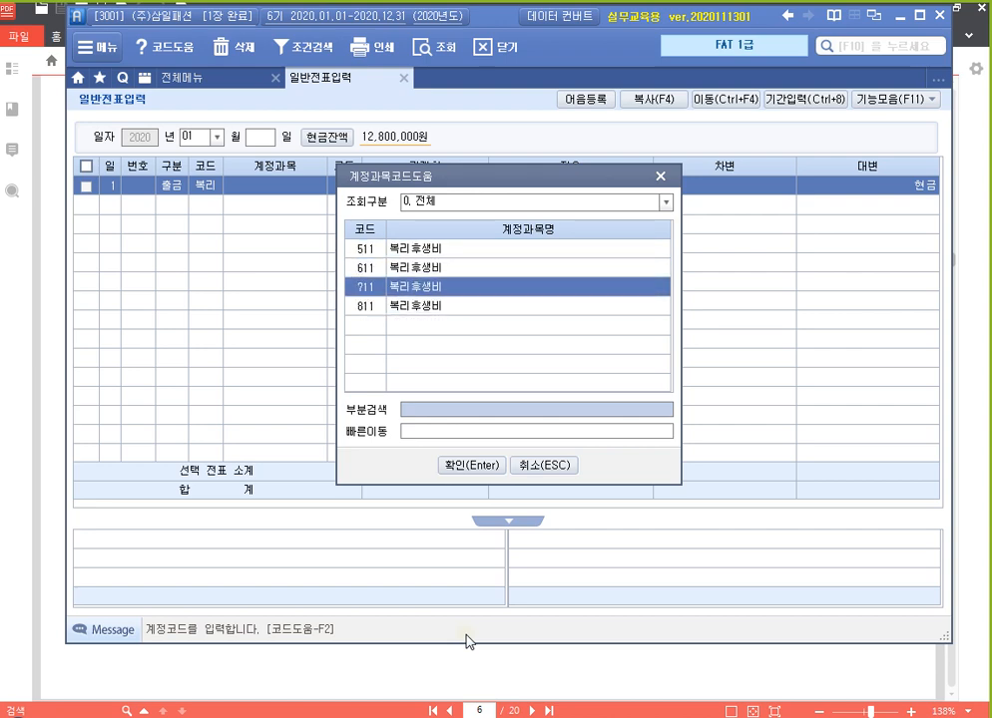
pyautogui.press('Up')
pyautogui.press('Down')
pyautogui.press('Up')
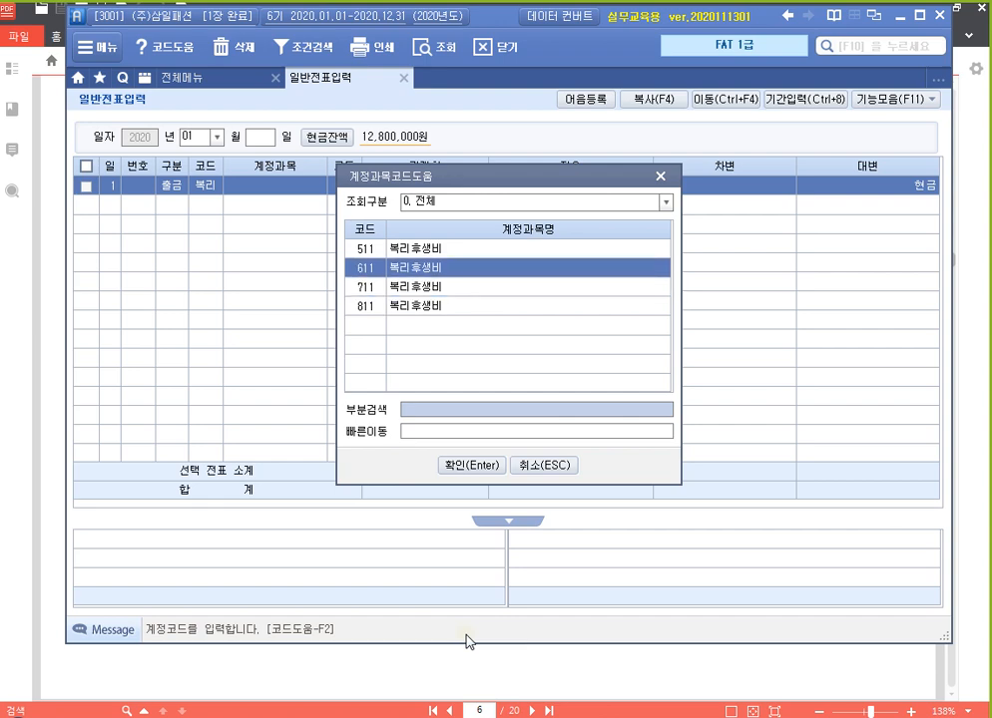
pyautogui.press('Down')
pyautogui.press('Up')
pyautogui.press('Down')
pyautogui.press('Up')
pyautogui.press('Up')
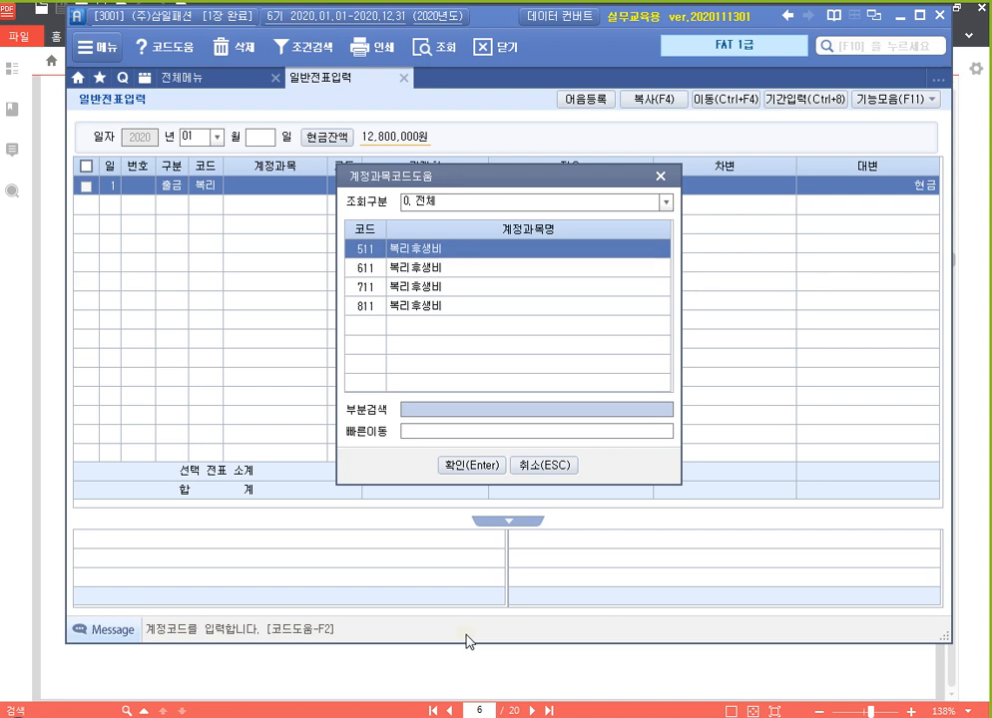
pyautogui.press('Down')
pyautogui.press('Down')
pyautogui.press('Down')
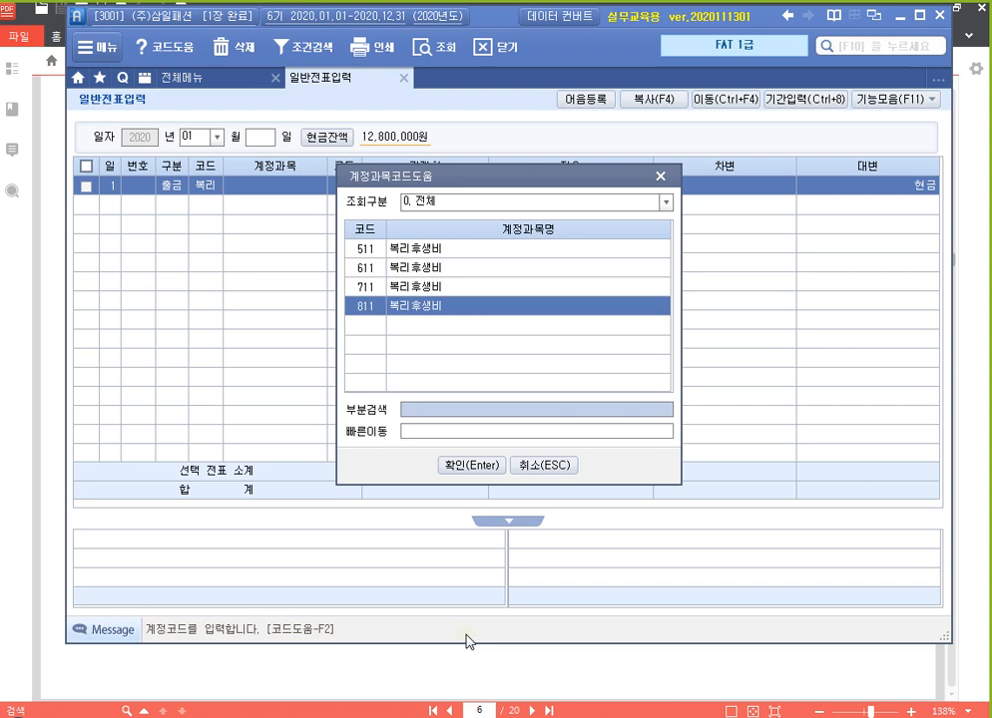
pyautogui.press('Return')
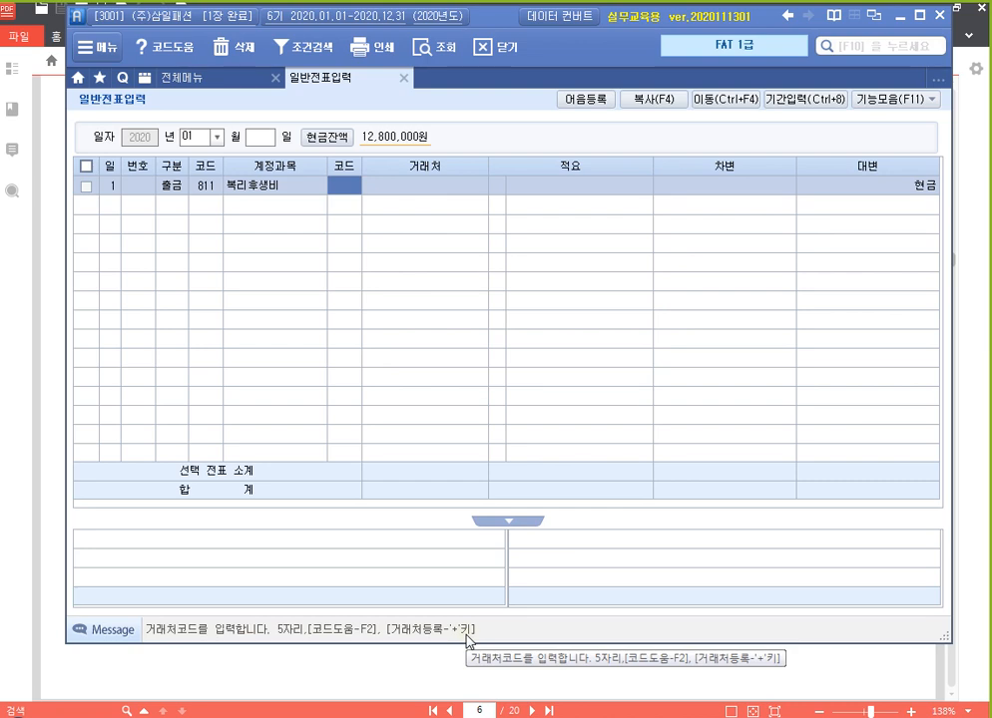
# - Leave 거래처 and 적요 blank, enter a 차변 amount of 1,000,000, and select the completed line to show its journal entry
pyautogui.press('Return')
pyautogui.press('Return')
pyautogui.press('Return')
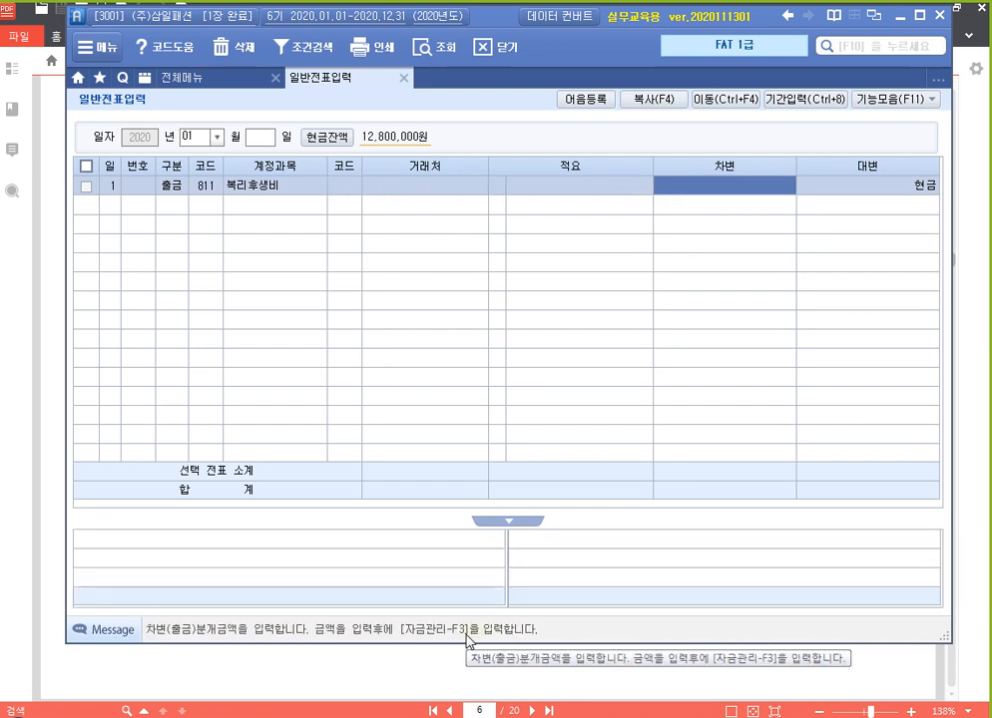
pyautogui.click(714, 189)
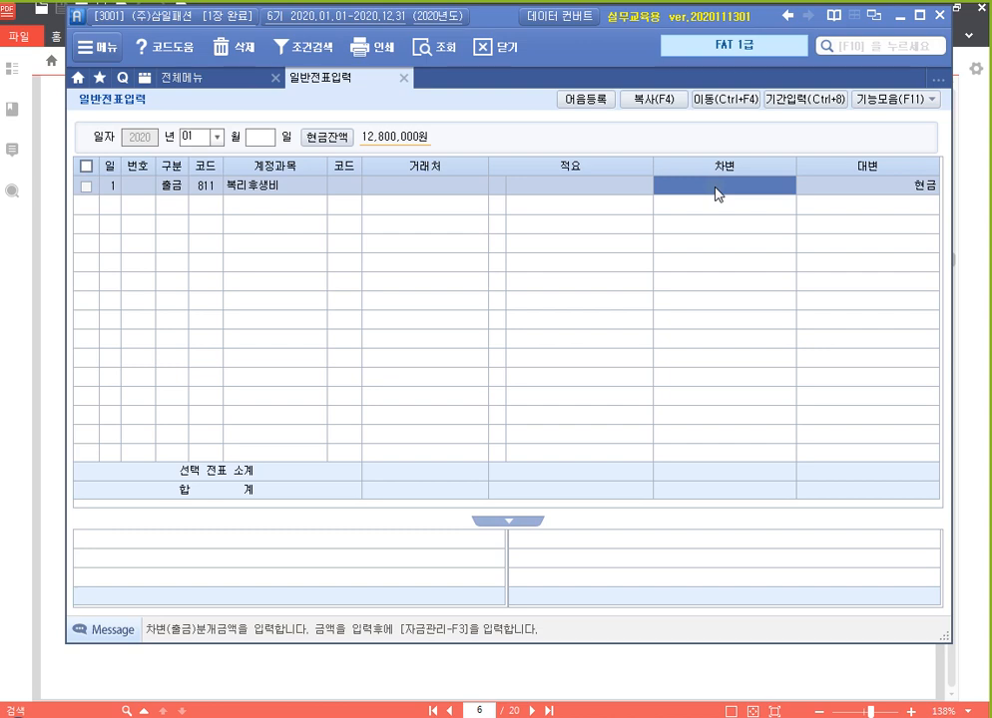
pyautogui.write('1000000')
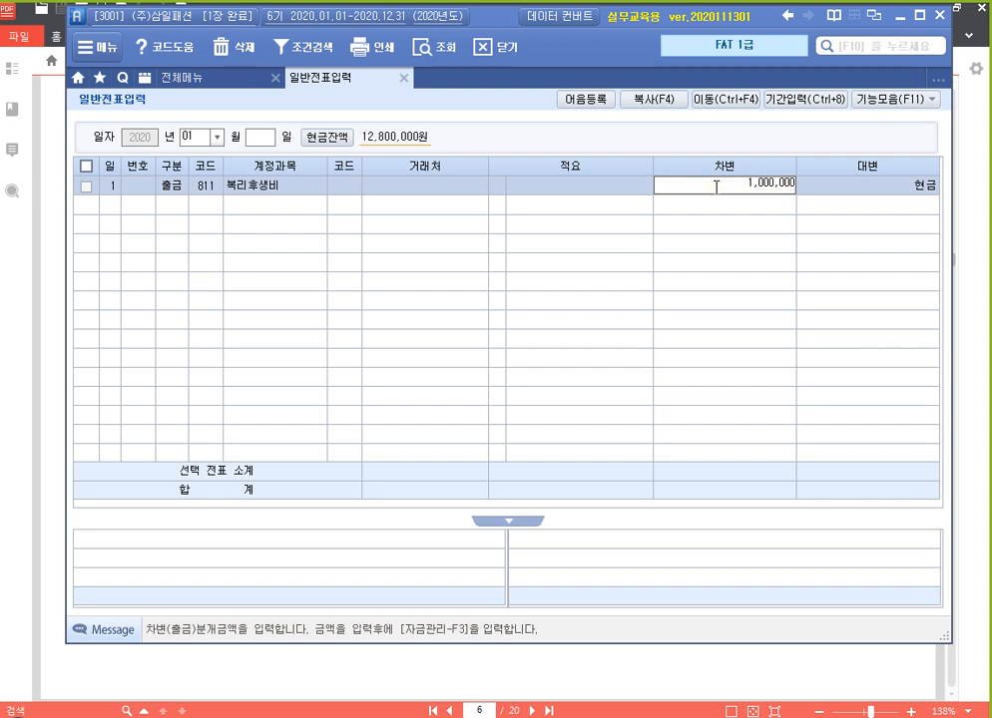
pyautogui.press('Return')
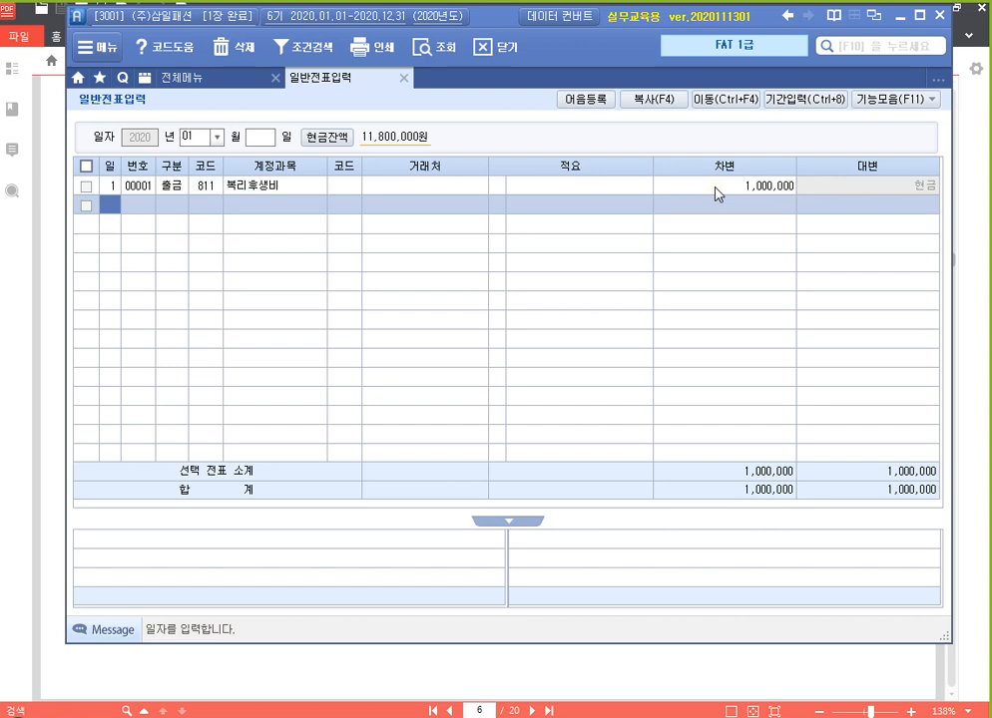
pyautogui.press('Up')
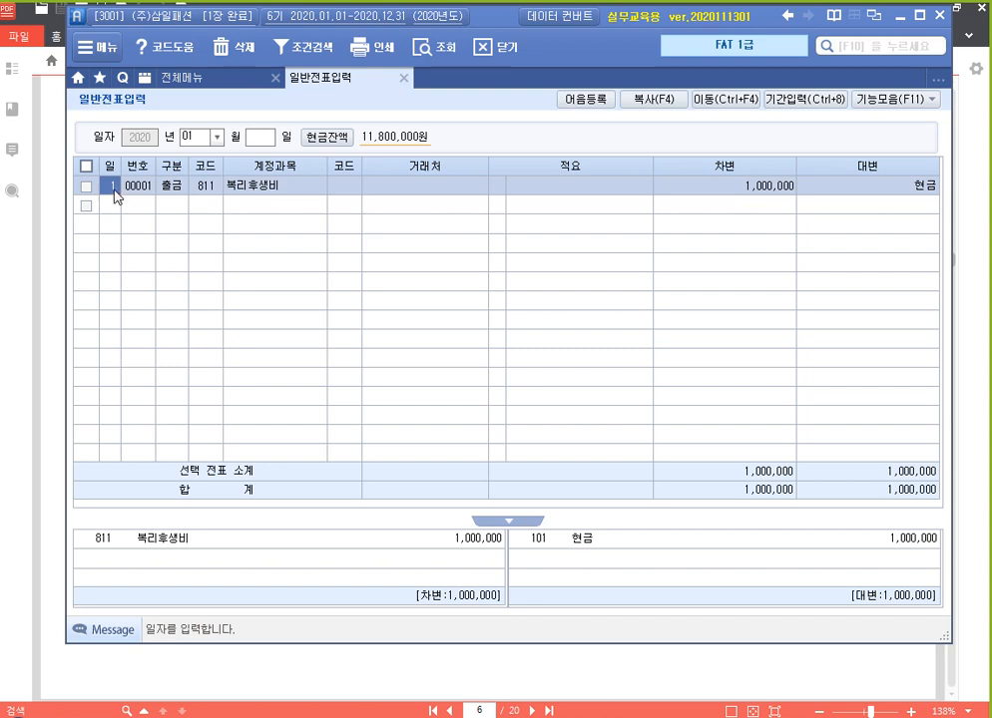
pyautogui.click(207, 190)
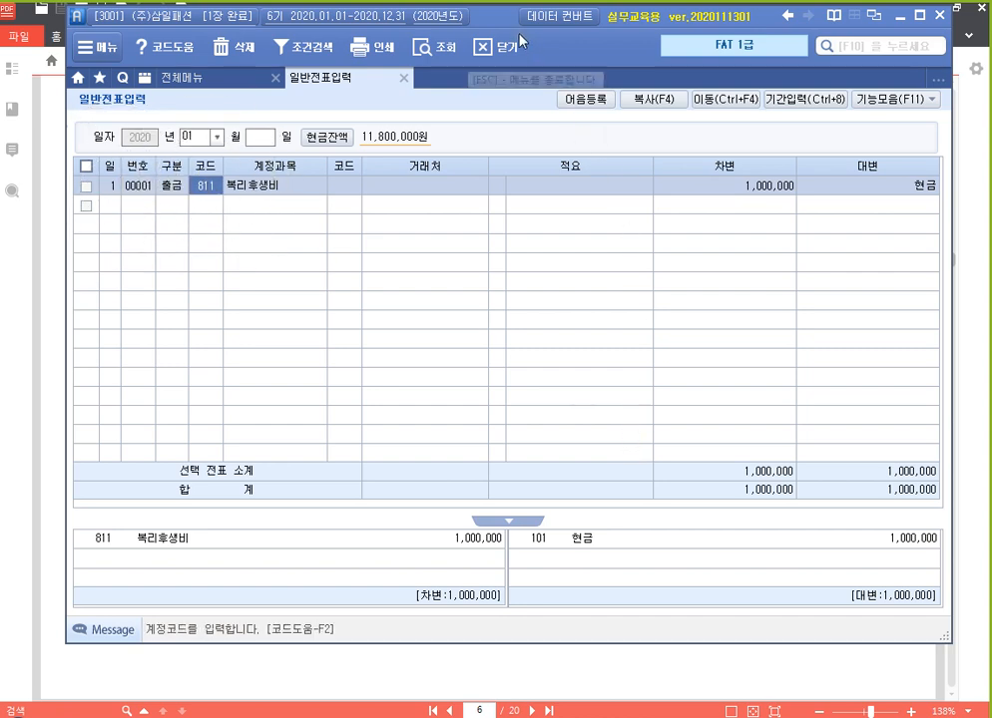
# - Move the accounting window slightly aside, outline the debit and credit halves of the journal entry in red with the screen pen, and exit the pen
pyautogui.moveTo(496, 21); pyautogui.dragTo(448, 18)
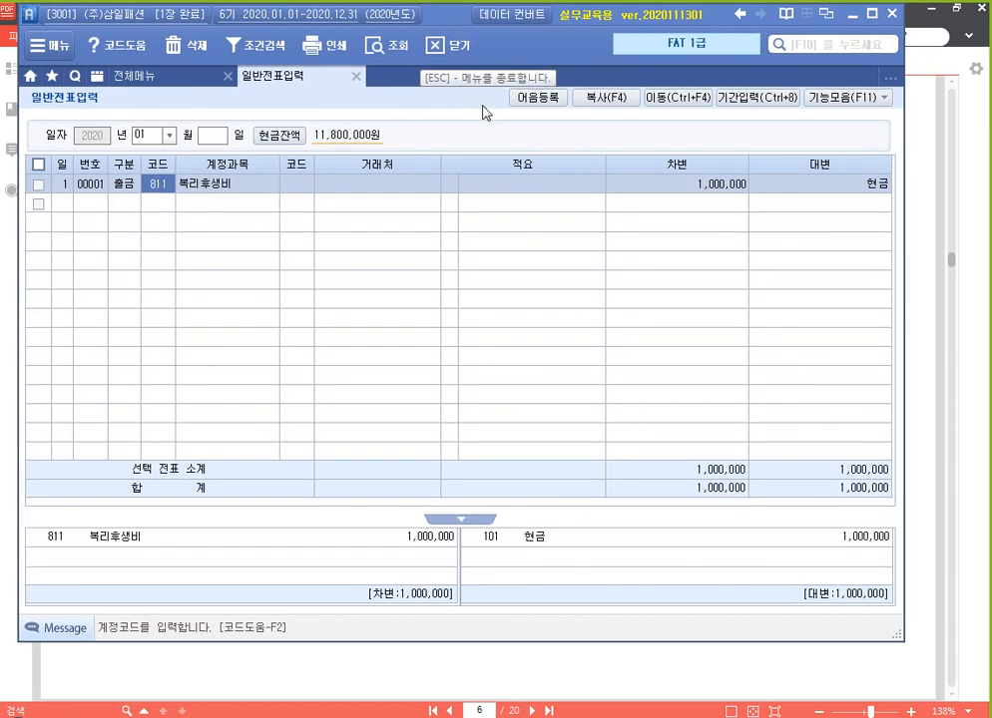
pyautogui.press('F9')
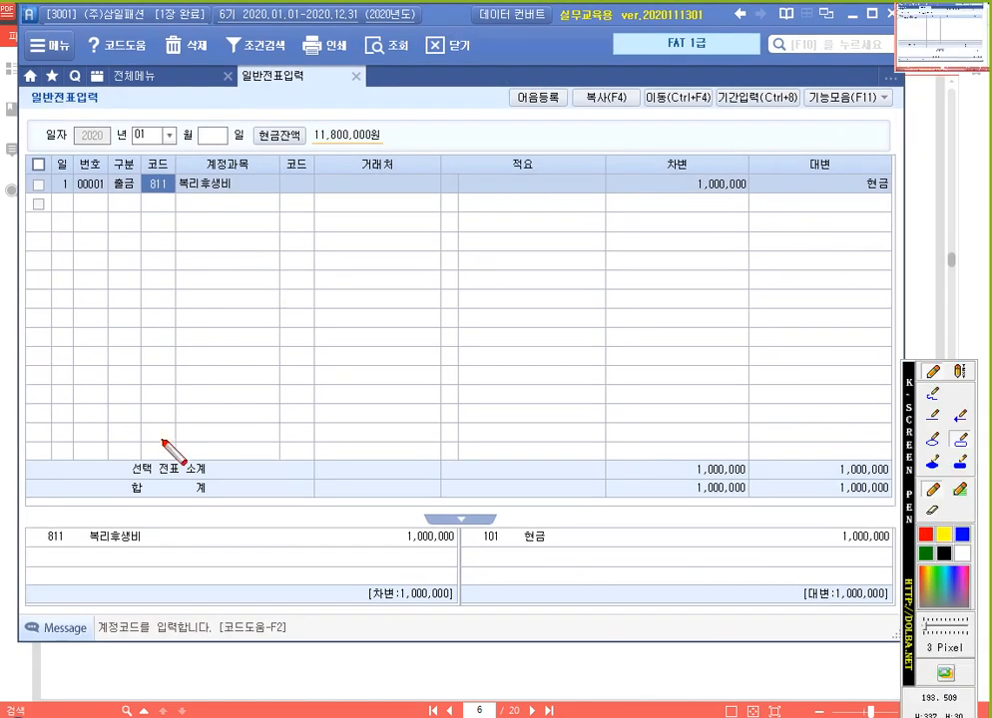
pyautogui.moveTo(24, 516)
pyautogui.mouseDown()
pyautogui.moveTo(31, 545)
pyautogui.moveTo(381, 579)
pyautogui.moveTo(456, 599)
pyautogui.mouseUp()
pyautogui.moveTo(465, 519)
pyautogui.mouseDown()
pyautogui.moveTo(492, 581)
pyautogui.moveTo(886, 600)
pyautogui.mouseUp()
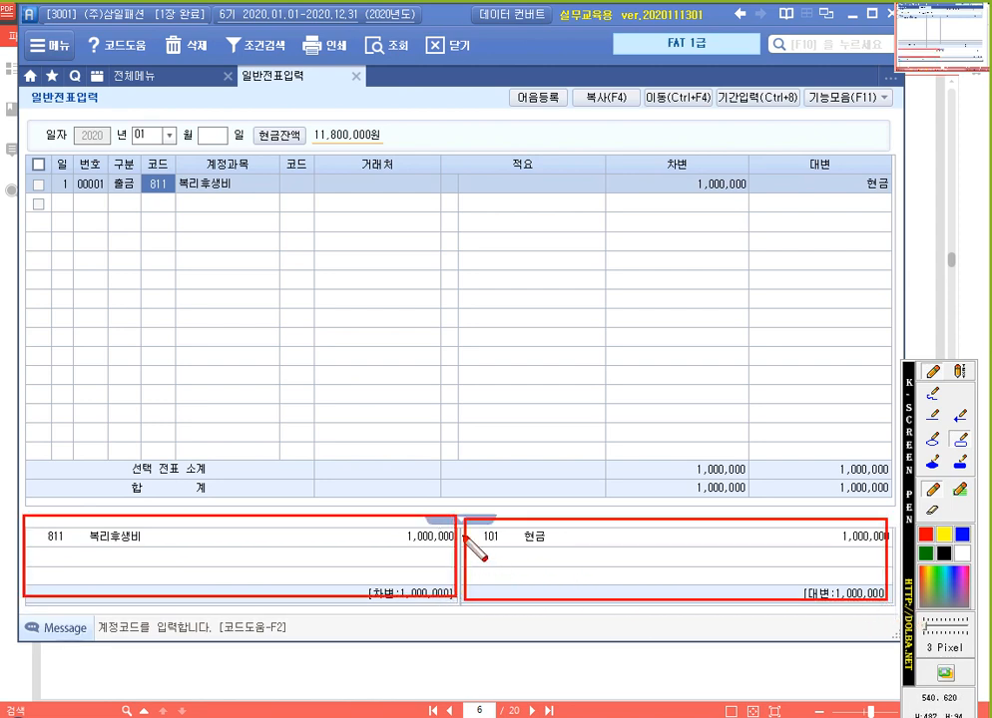
pyautogui.press('Escape')
# - Collapse and restore the journal entry pane below the voucher list twice, leaving it shown
pyautogui.click(460, 521)
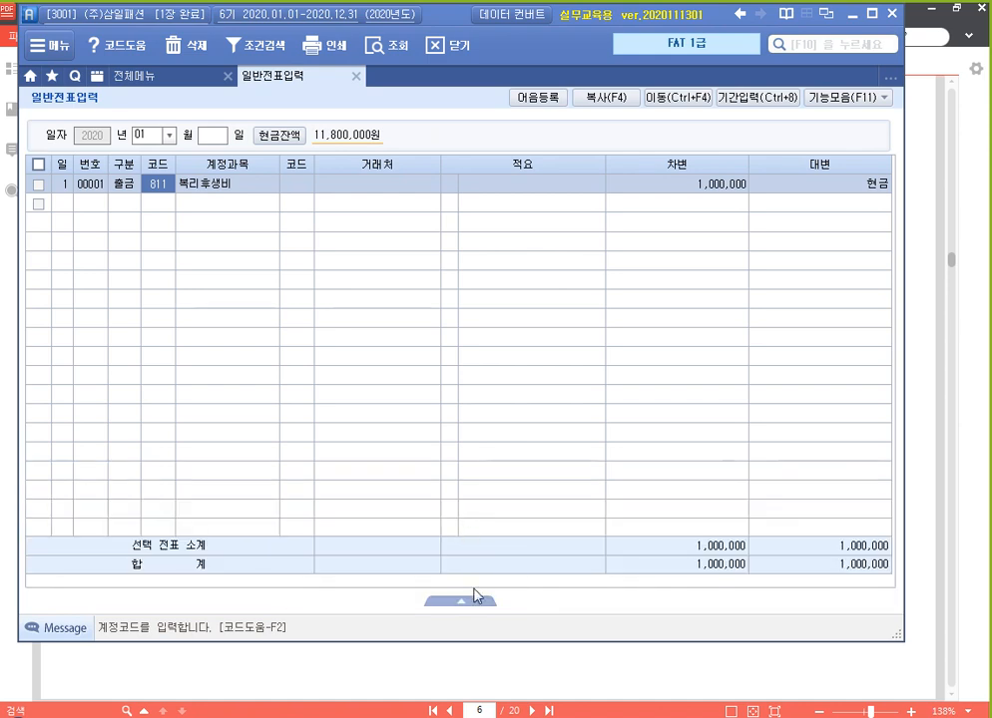
pyautogui.click(464, 602)
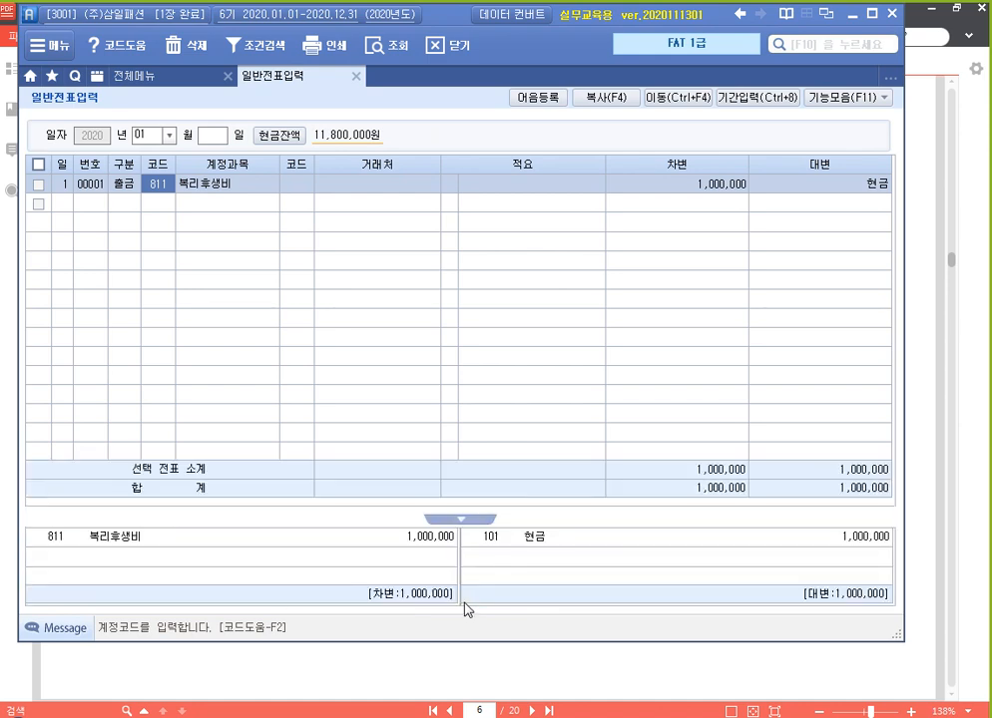
pyautogui.click(461, 522)
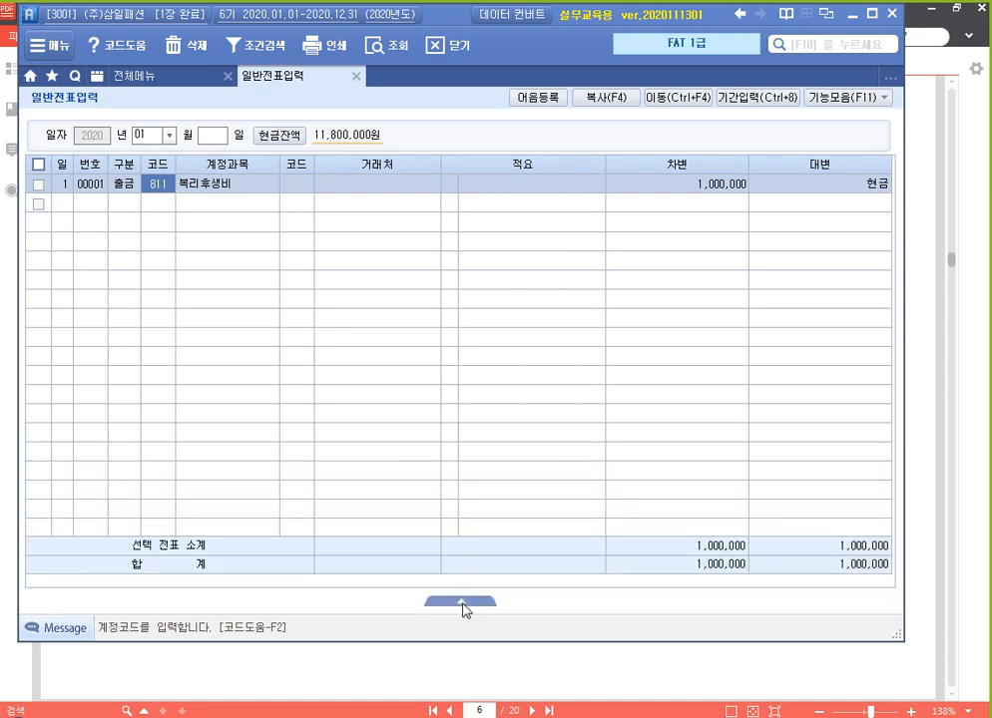
pyautogui.click(465, 604)
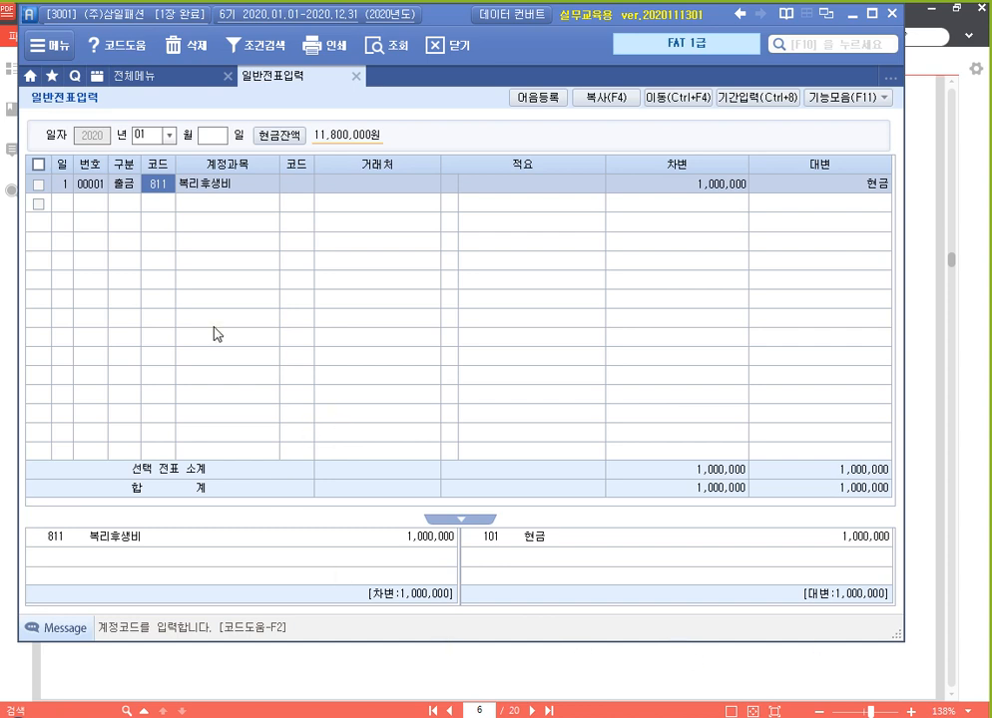
# - Add a second voucher line for day 1 with 구분 3 (차변) and account code 811 복리후생비
pyautogui.click(77, 203)
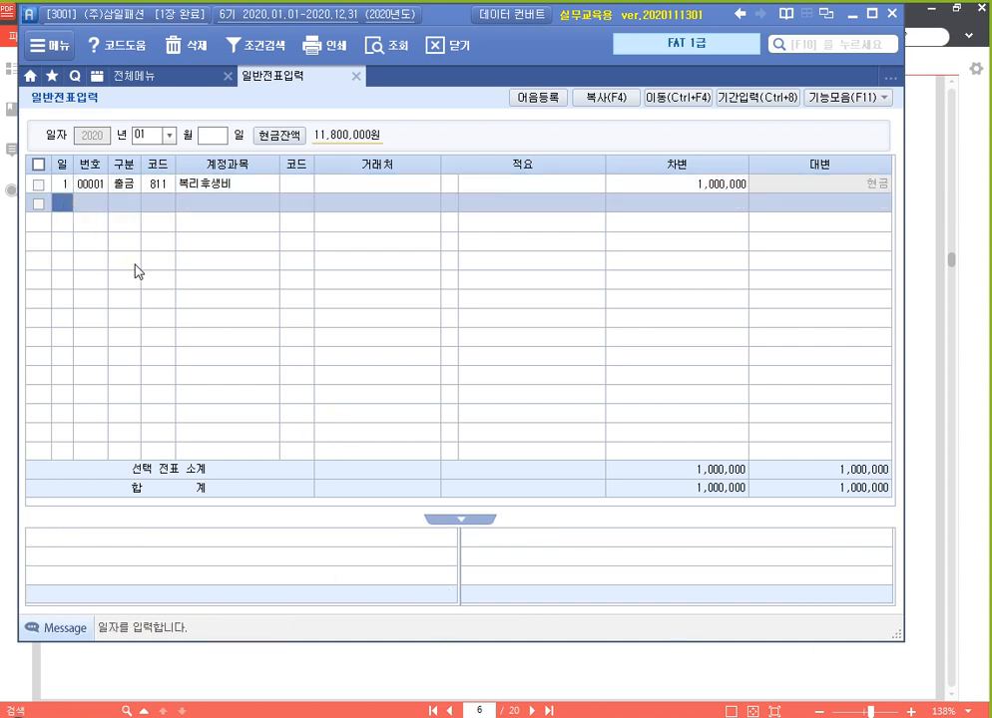
pyautogui.write('1')
pyautogui.press('Return')
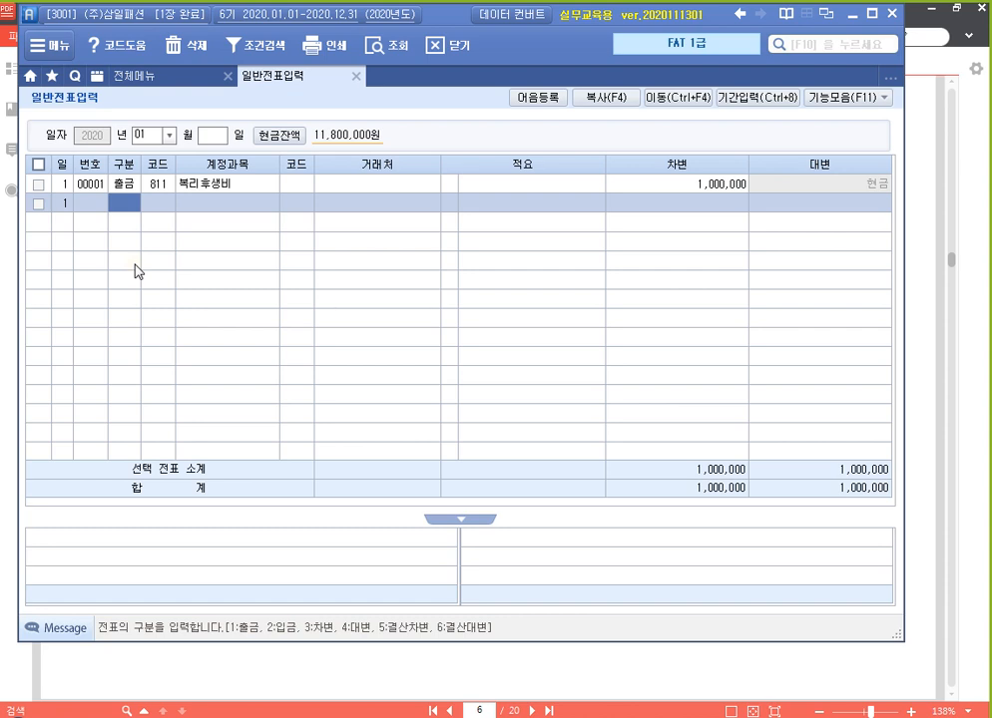
pyautogui.write('3')
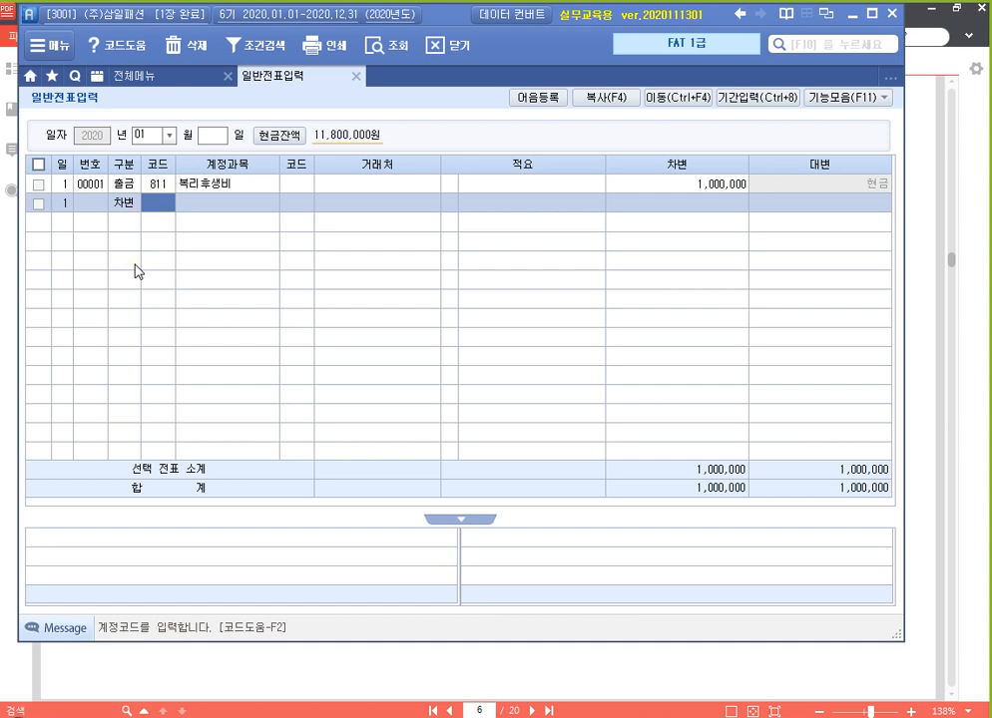
pyautogui.write('811')
pyautogui.press('Return')
# - Leave the 차변 line's 거래처 and 적요 blank and enter a 차변 amount of 1,000,000
pyautogui.press('Return')
pyautogui.press('Return')
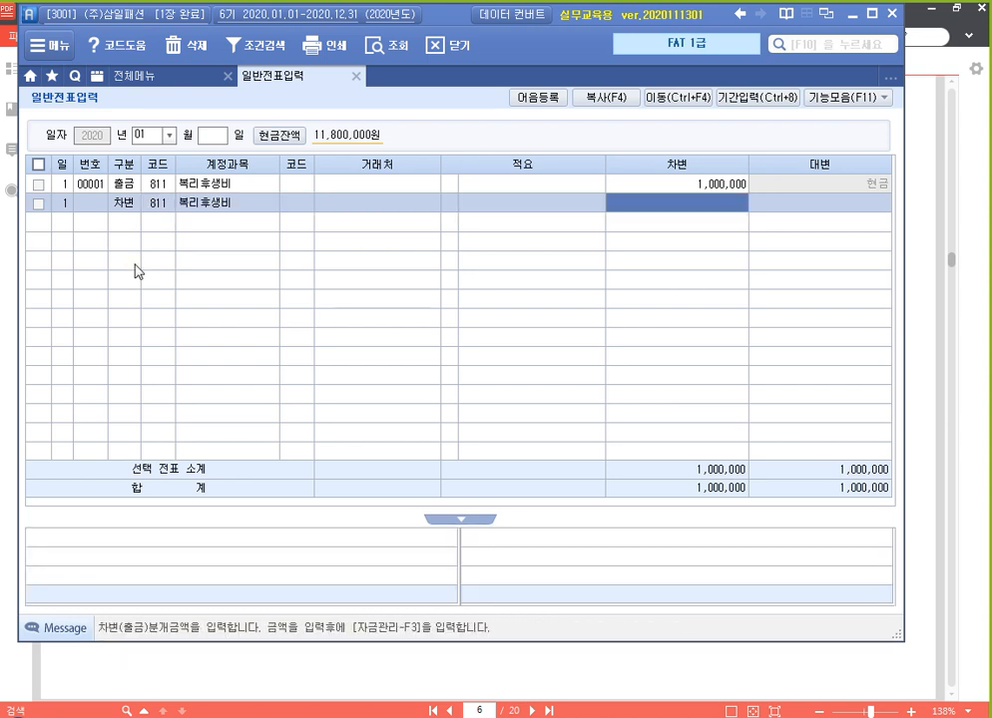
pyautogui.write('1000000')
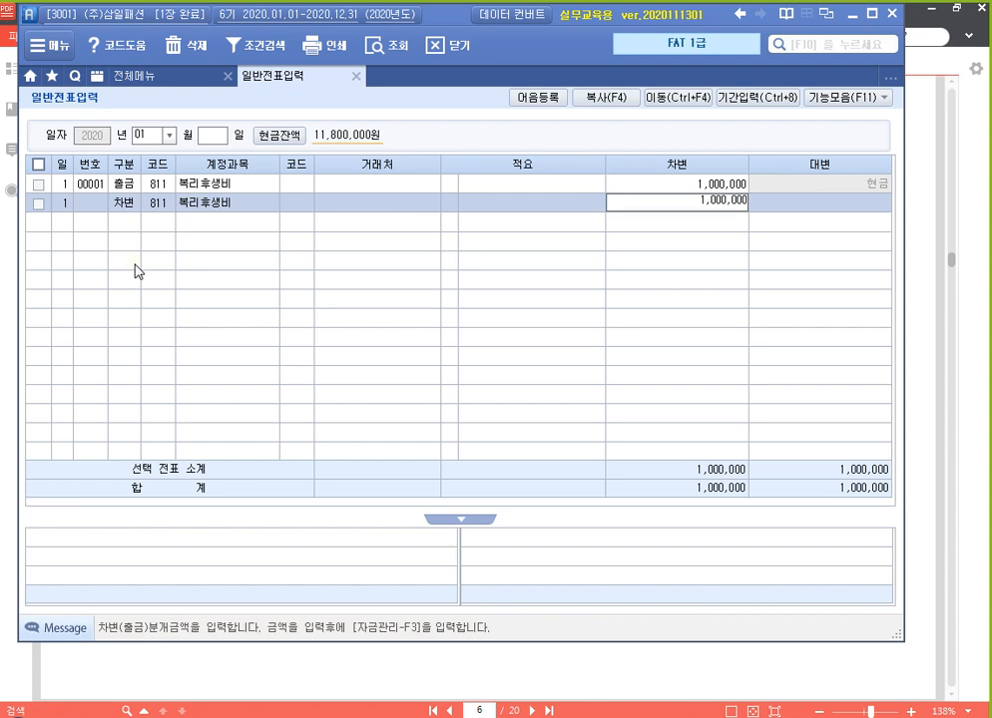
pyautogui.press('Return')
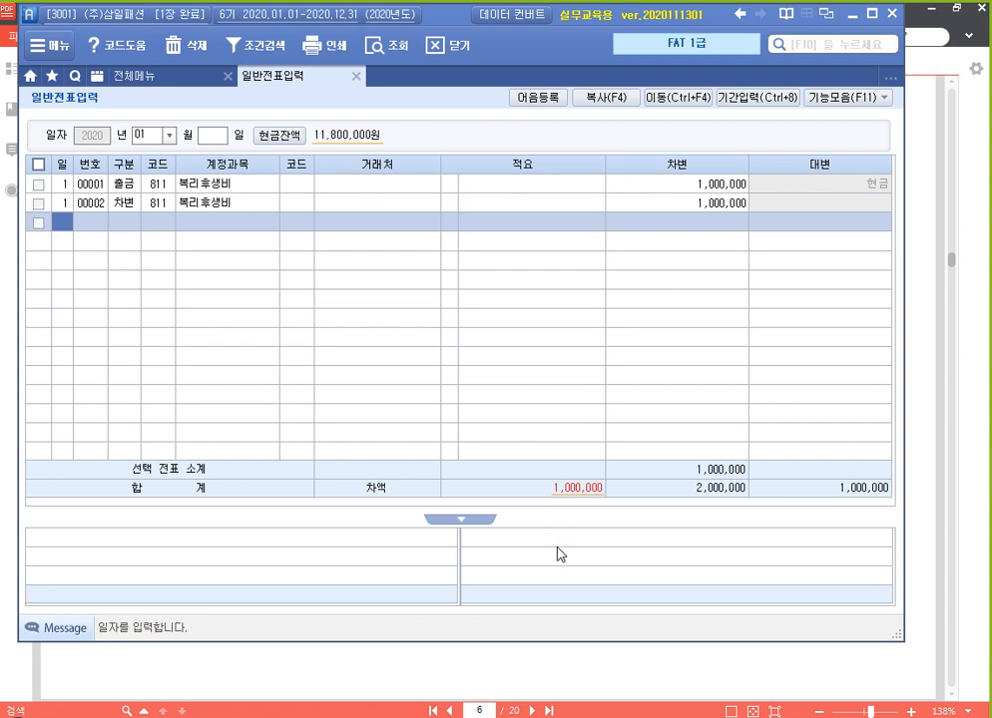
# - Outline the red 차액 amount in the 합계 row with a rectangle using the screen pen, and exit the pen
pyautogui.press('F9')
pyautogui.moveTo(532, 473); pyautogui.dragTo(617, 506)
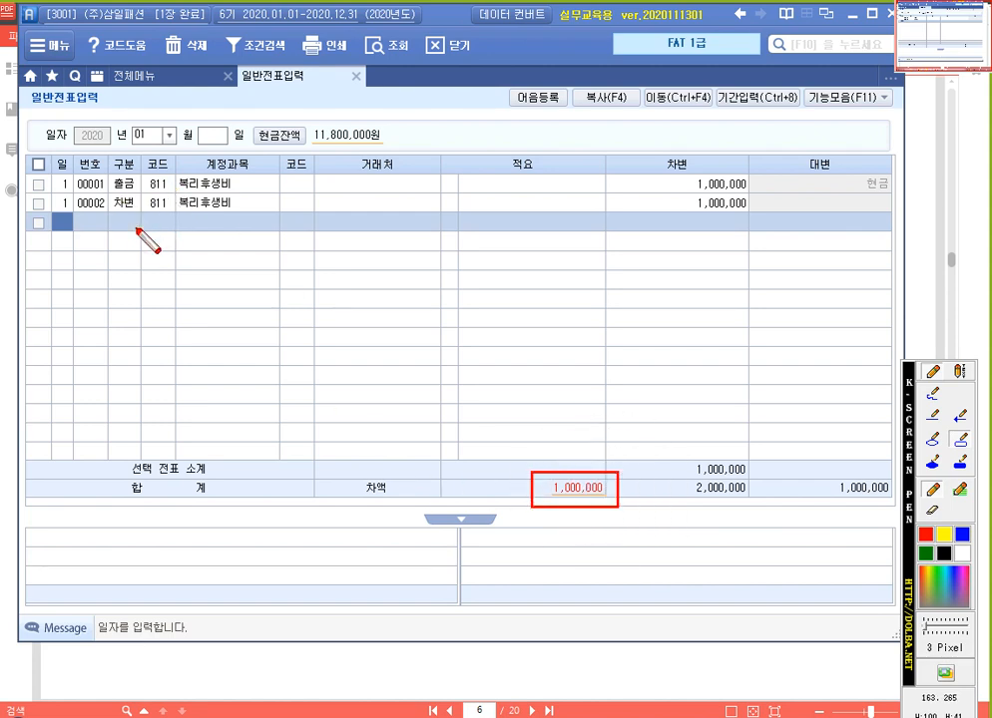
pyautogui.press('F9')
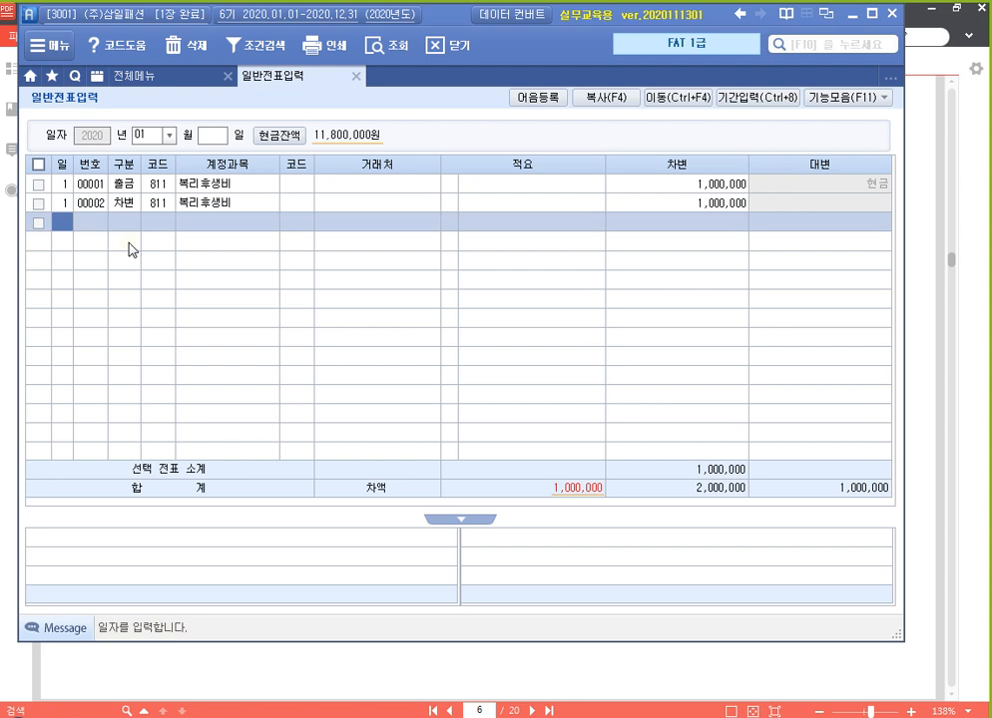
# - Reload the January voucher list with the day left blank, declining to view the unbalanced data
pyautogui.click(213, 137)
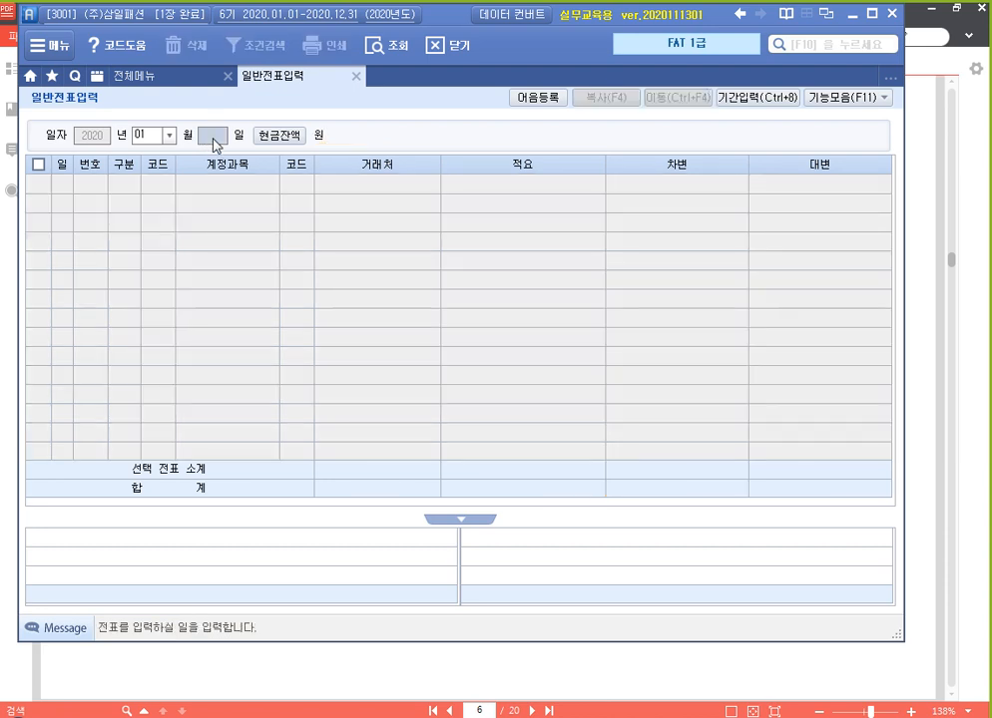
pyautogui.press('Return')
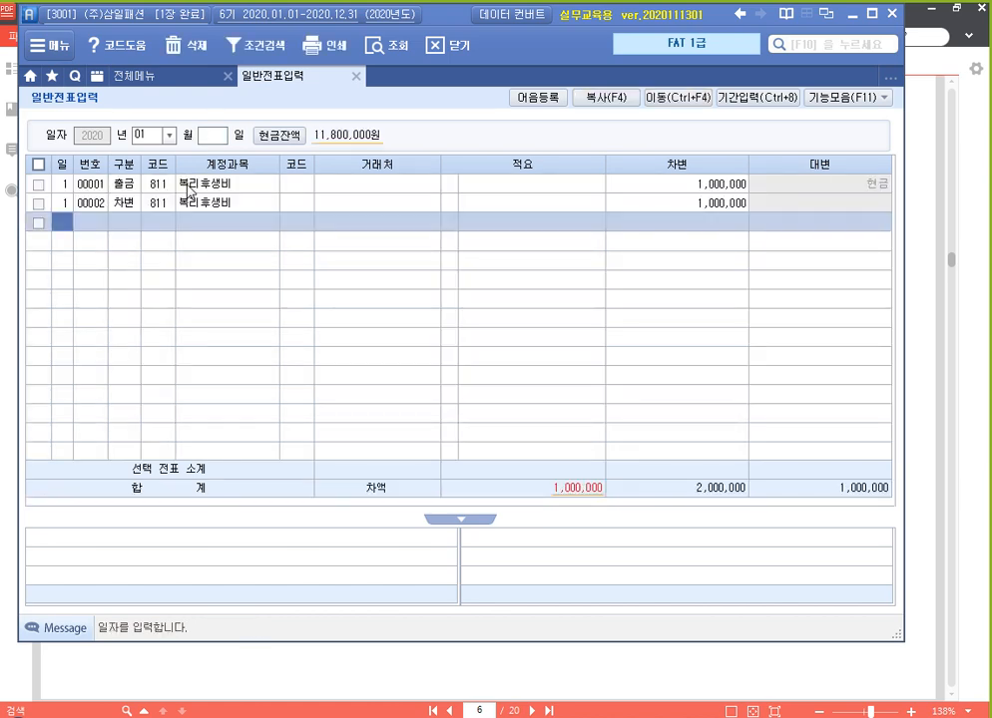
pyautogui.press('Escape')
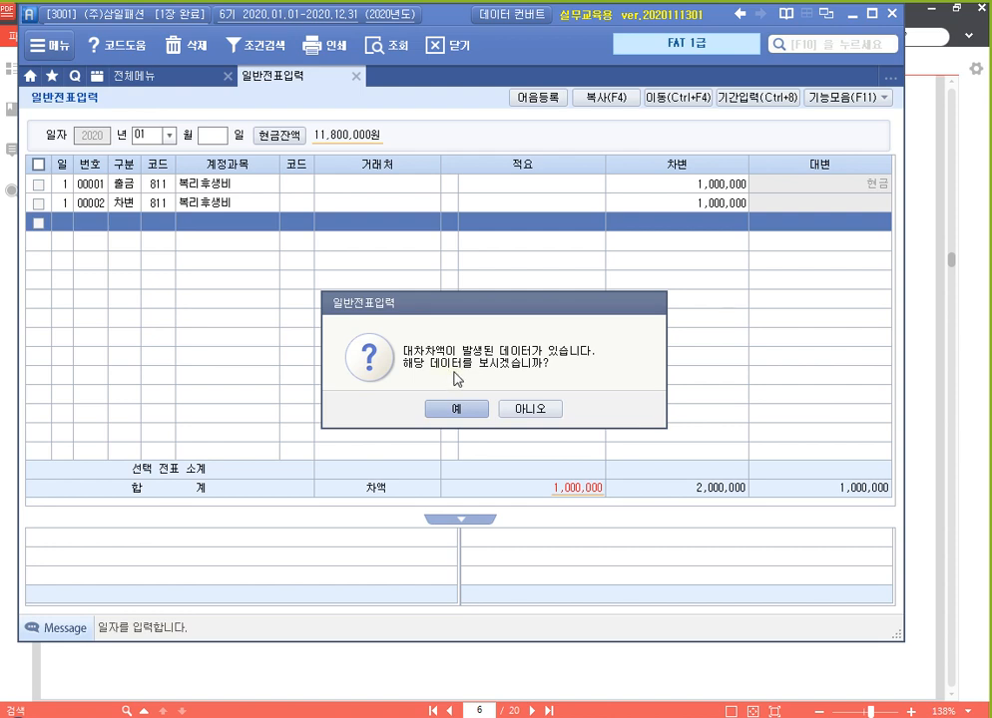
pyautogui.click(537, 409)
pyautogui.press('Return')
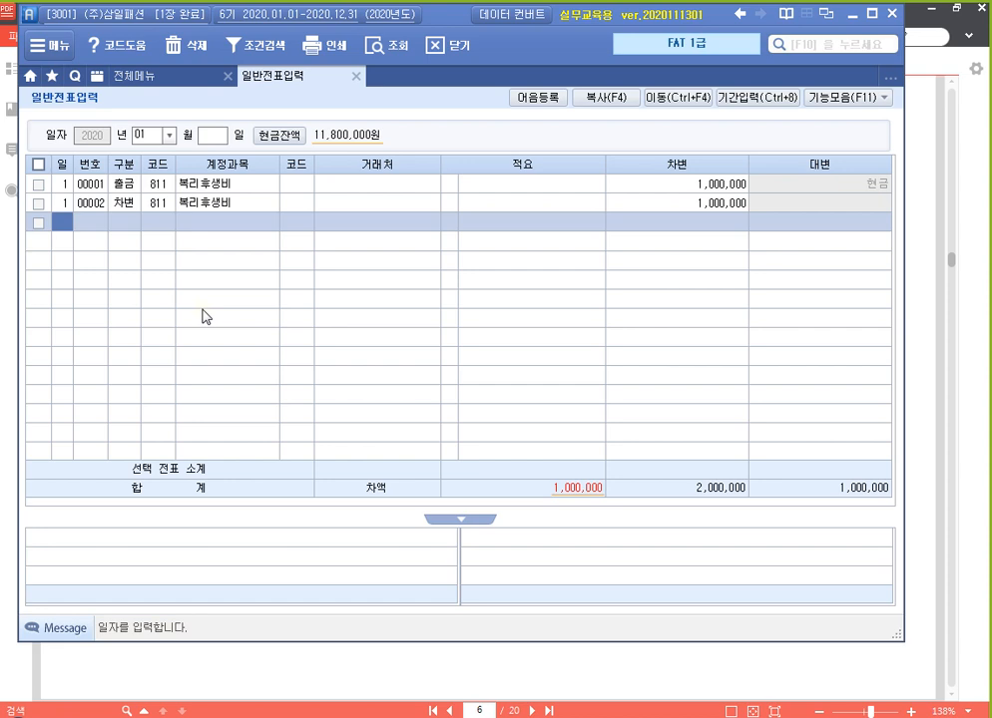
# - Start a third voucher line for day 1 with 구분 3 (차변) and account code 811 복리후생비
pyautogui.write('1')
pyautogui.press('Return')
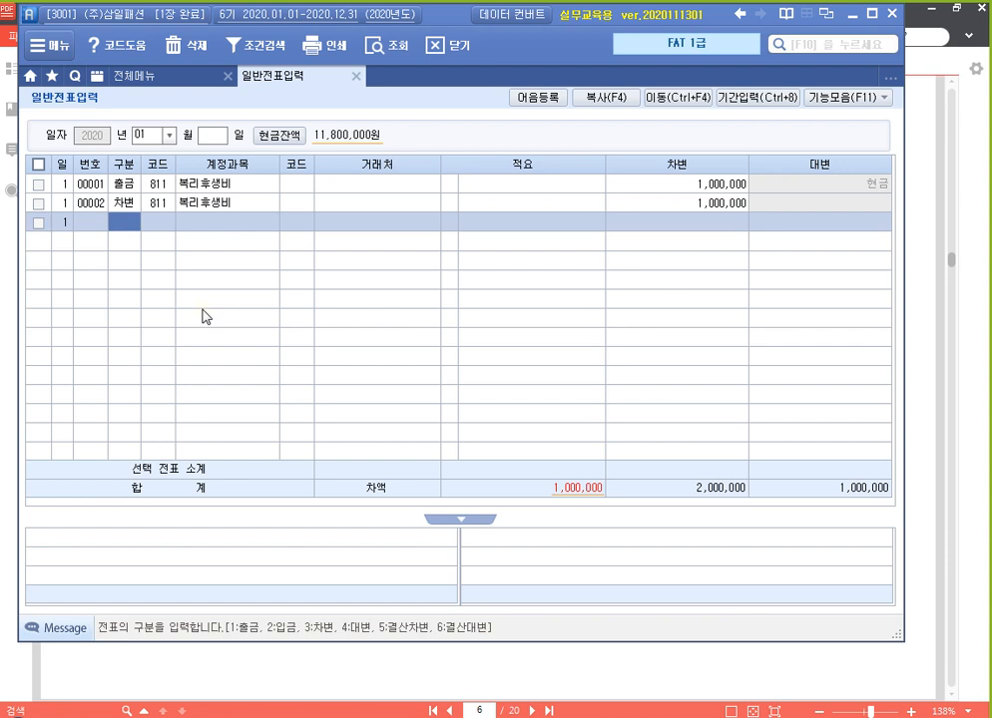
pyautogui.write('3')
pyautogui.press('Return')
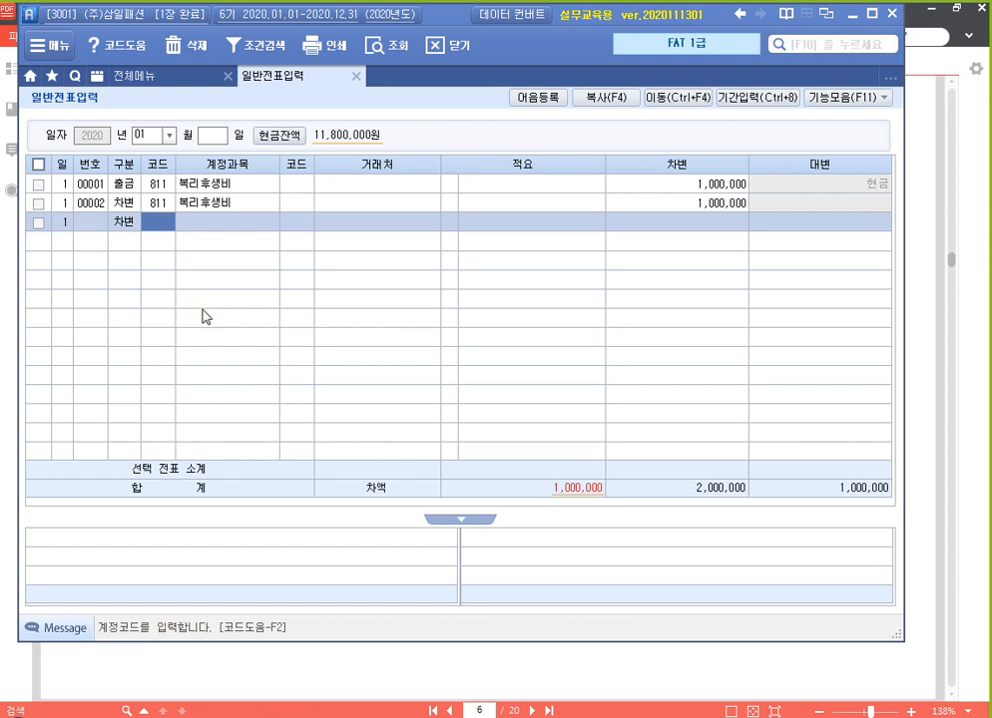
pyautogui.write('811')
pyautogui.press('Return')
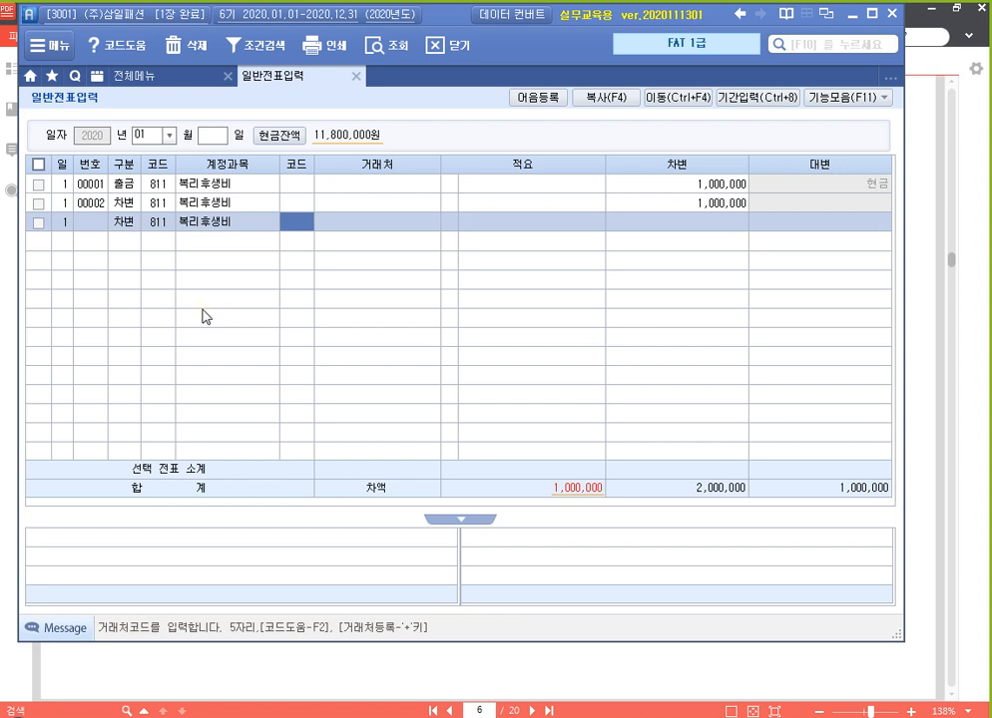
# - Change the third line's 구분 to 4 (대변) and its account to 101 현금
pyautogui.press('Left')
pyautogui.press('Left')
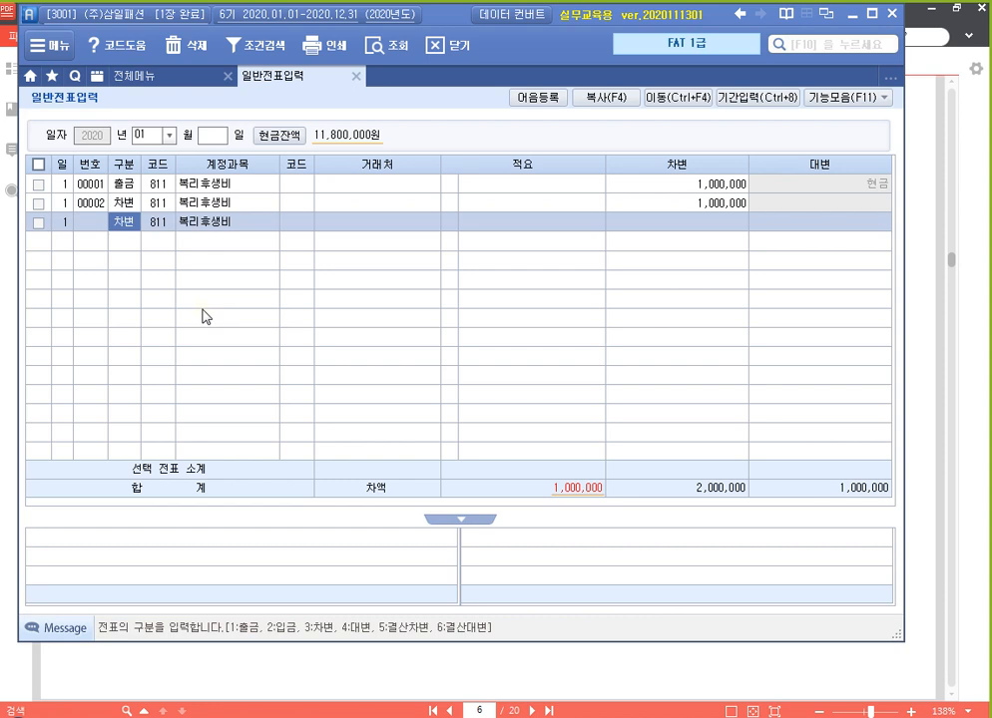
pyautogui.write('4')
pyautogui.press('Return')
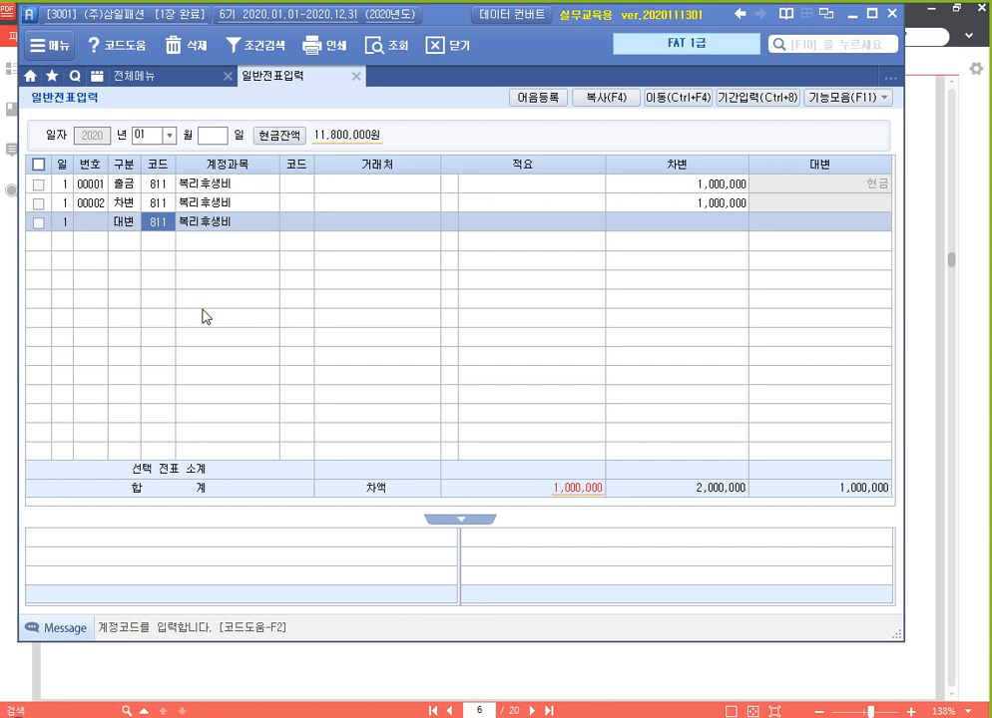
pyautogui.write('현금')
pyautogui.press('Return')
pyautogui.press('Return')
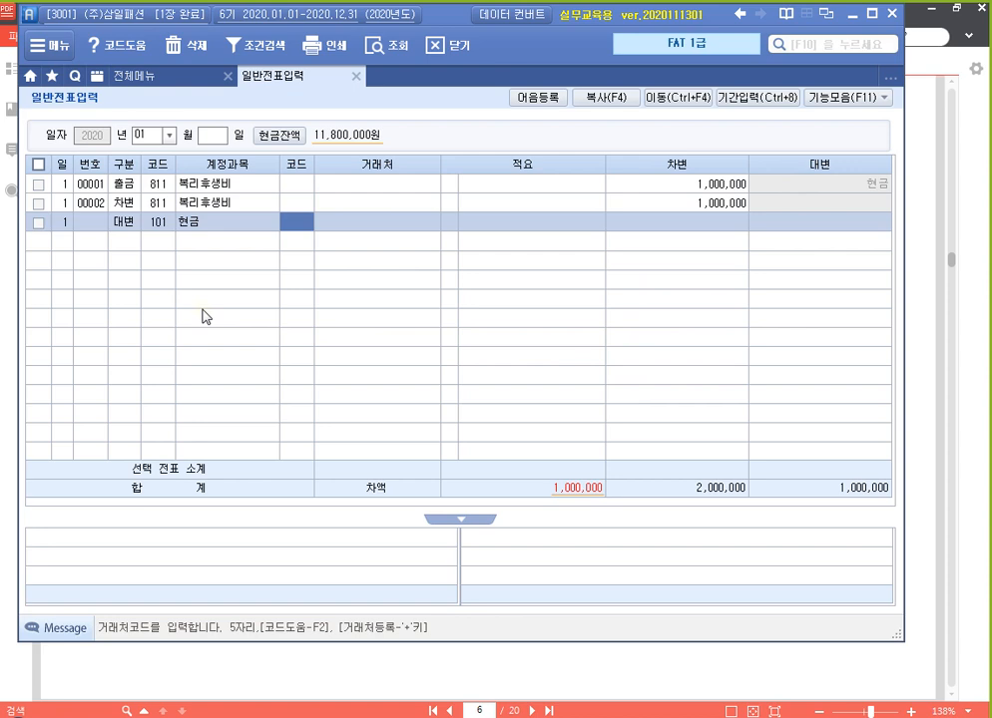
# - Leave 거래처 and 적요 blank on the 현금 line, enter a 대변 amount of 1,000,000, and select the completed line
pyautogui.press('Return')
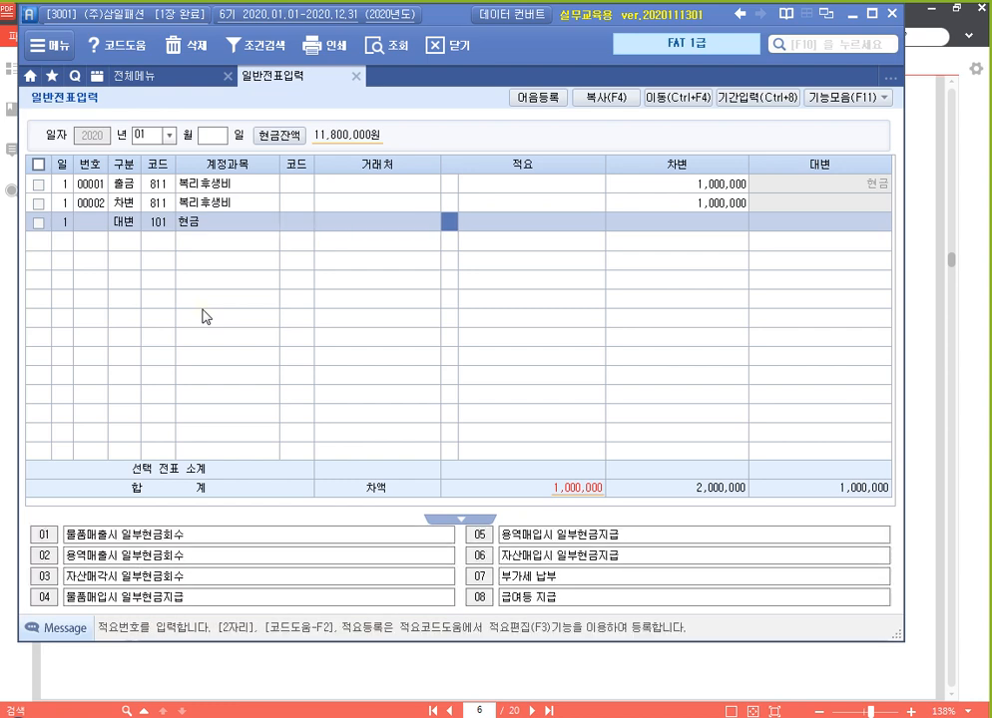
pyautogui.press('Return')
pyautogui.write('1000000')
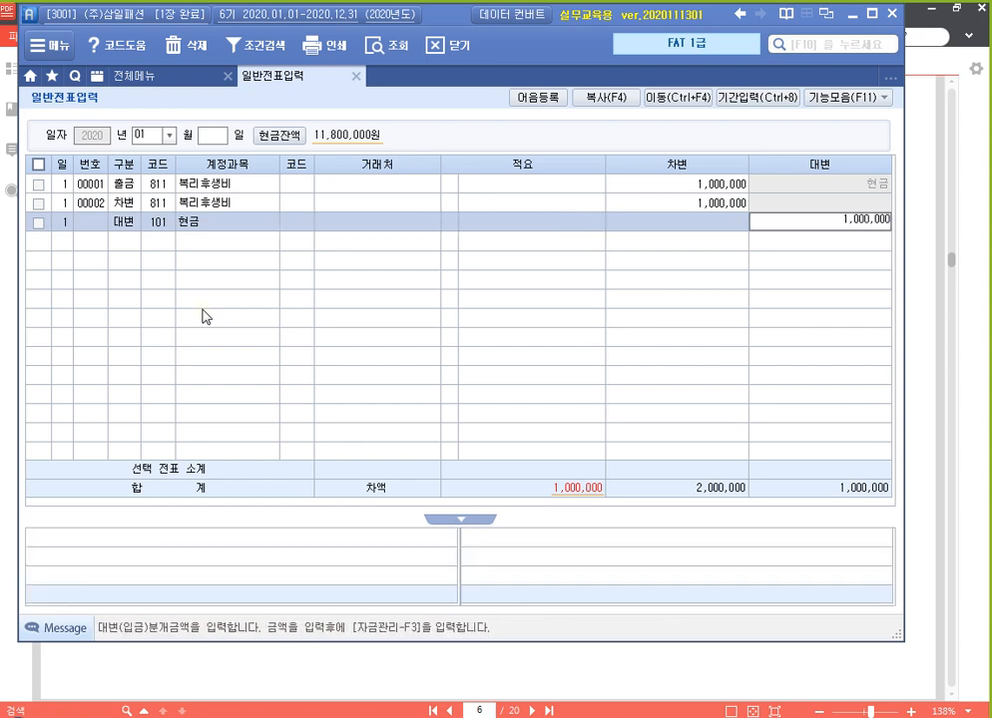
pyautogui.press('Return')
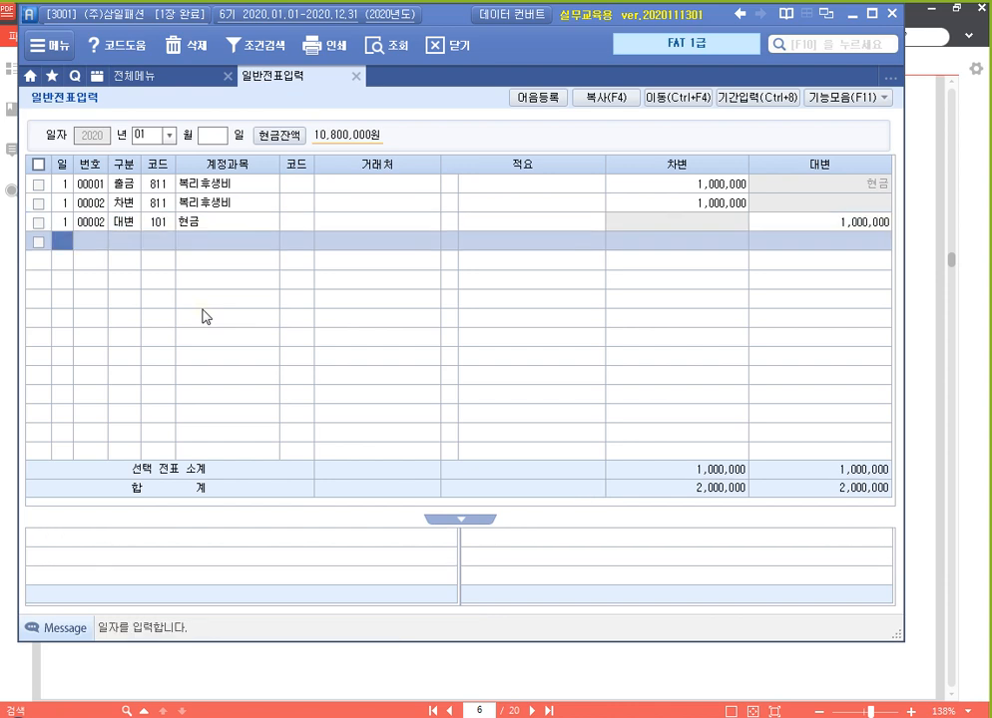
pyautogui.press('Up')
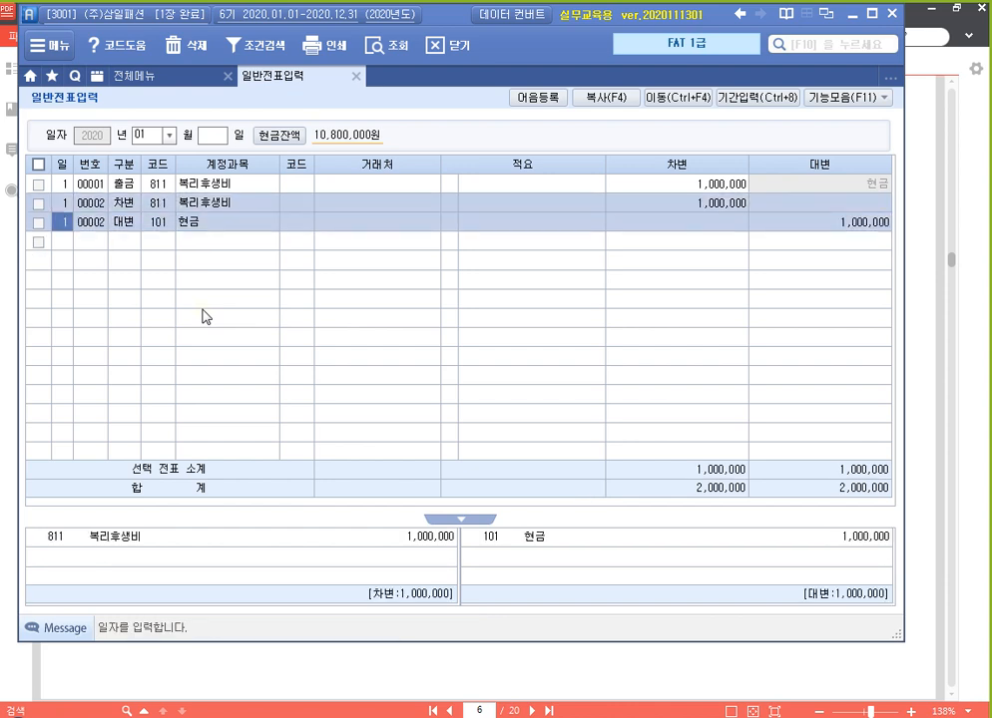
# - Compare the journal entries of the 출금 voucher 00001 and the 차변/대변 voucher 00002 by selecting their lines in turn
pyautogui.click(158, 222)
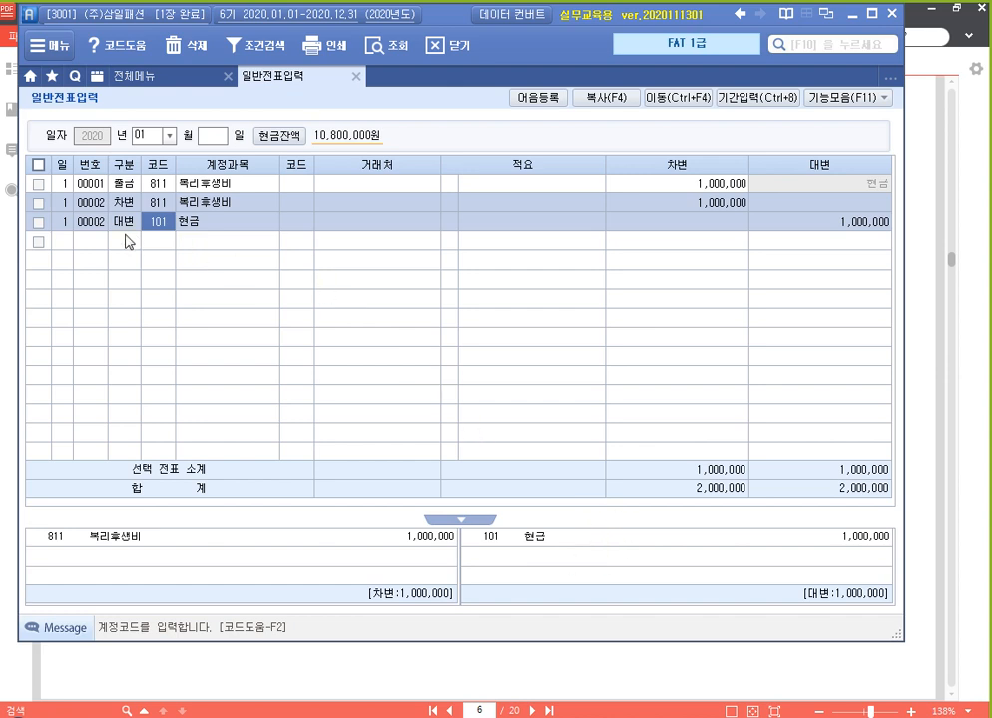
pyautogui.click(163, 186)
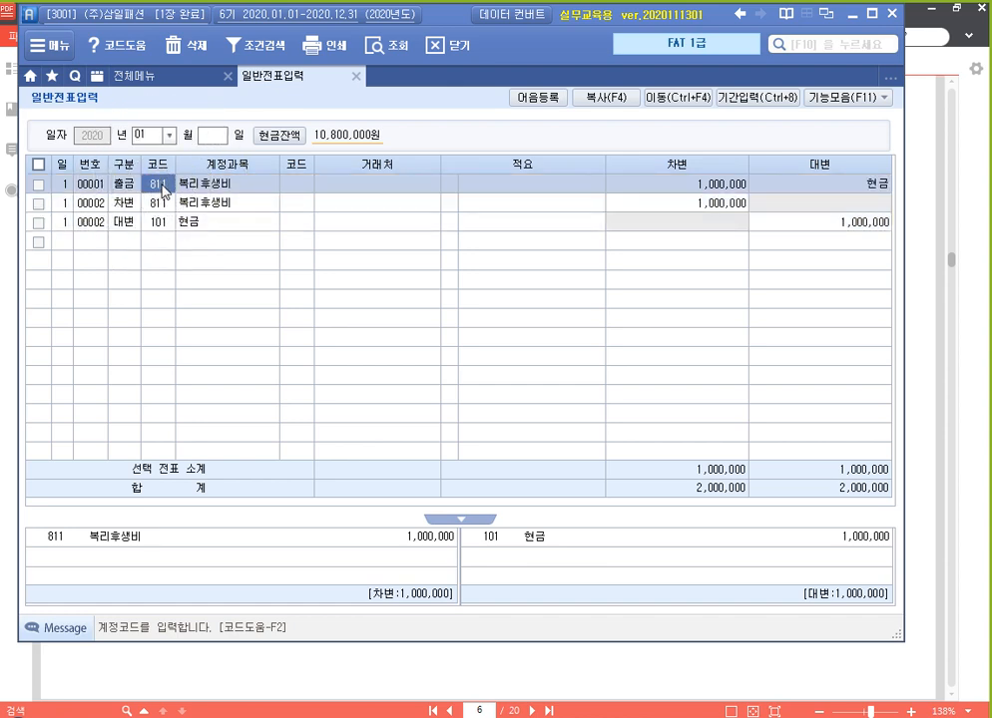
pyautogui.press('ctrl')
pyautogui.press('ctrl')
pyautogui.press('ctrl')
pyautogui.press('ctrl')
pyautogui.press('ctrl')
pyautogui.click(162, 204)
pyautogui.press('ctrl')
pyautogui.press('ctrl')
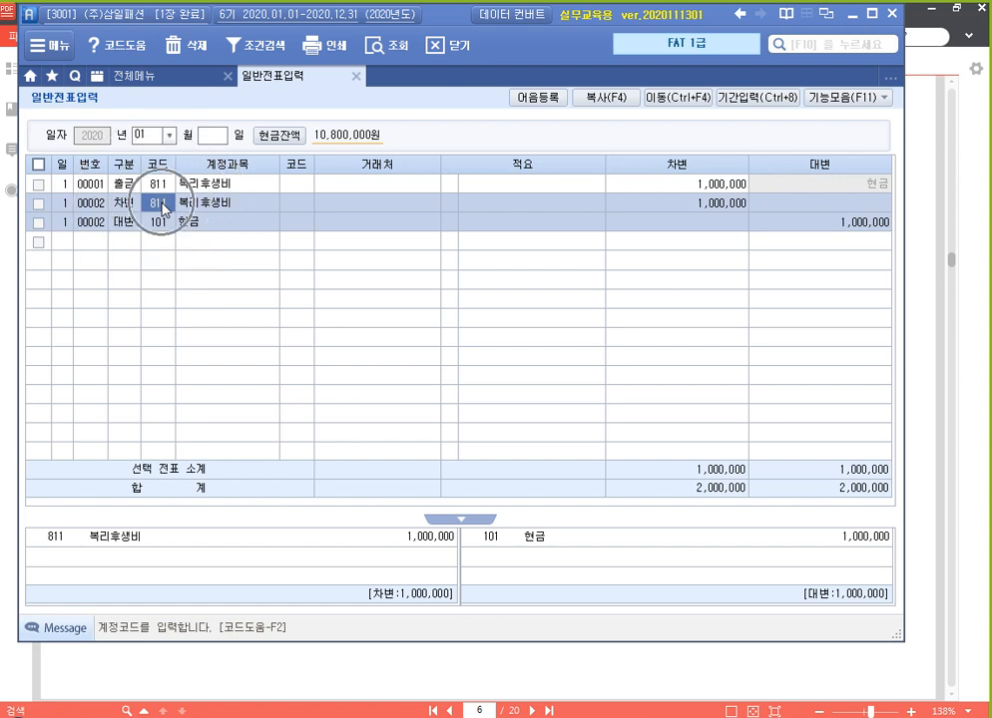
pyautogui.press('ctrl')
pyautogui.click(69, 206)
pyautogui.click(65, 220)
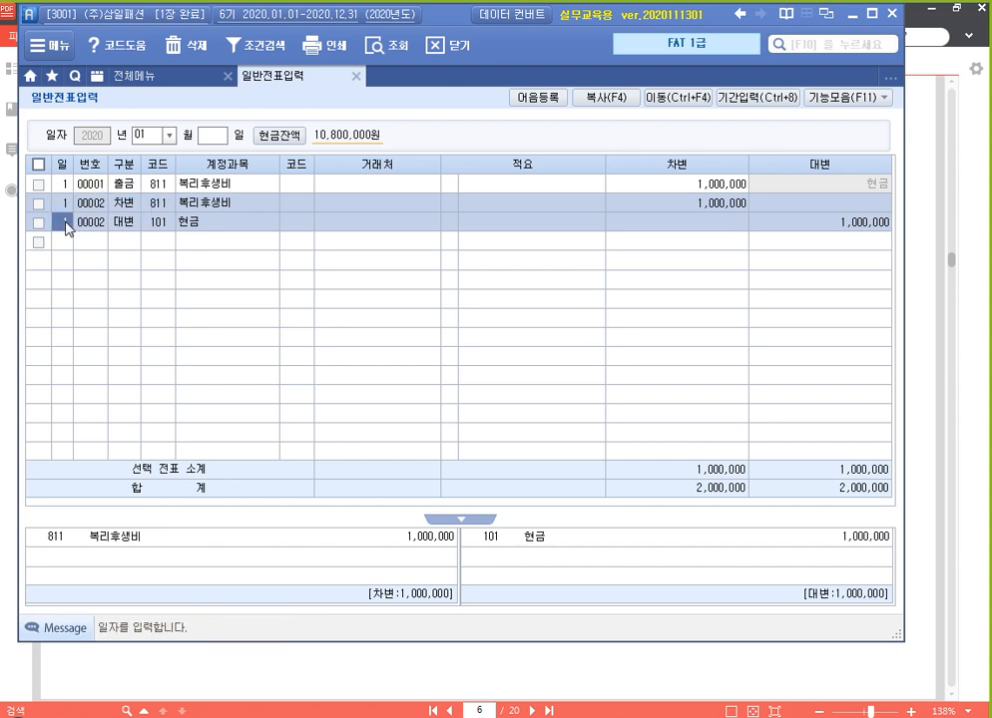
pyautogui.click(98, 208)
pyautogui.click(63, 186)
pyautogui.click(63, 201)
pyautogui.press('Up')
pyautogui.press('Down')
pyautogui.press('Up')
pyautogui.press('Down')
# - Outline the whole journal entry pane with a red rectangle using the screen pen, clear it, and keep the pen ready
pyautogui.hotkey('ctrl', 'F1')
pyautogui.moveTo(22, 515)
pyautogui.mouseDown()
pyautogui.moveTo(170, 593)
pyautogui.moveTo(893, 601)
pyautogui.mouseUp()
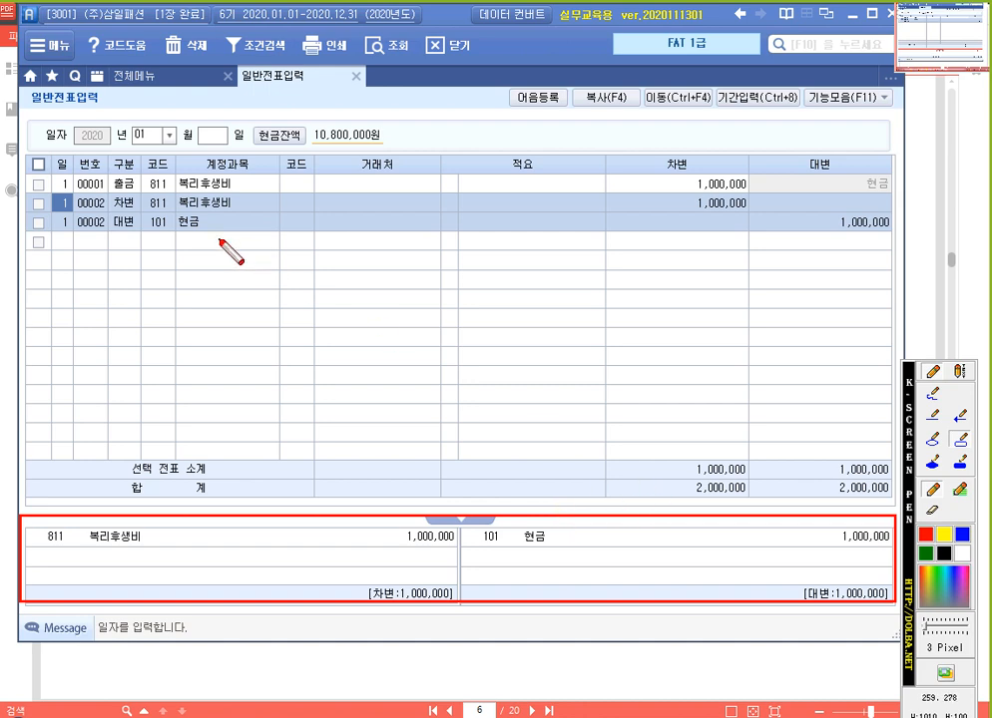
pyautogui.press('Escape')
pyautogui.hotkey('ctrl', 'F2')
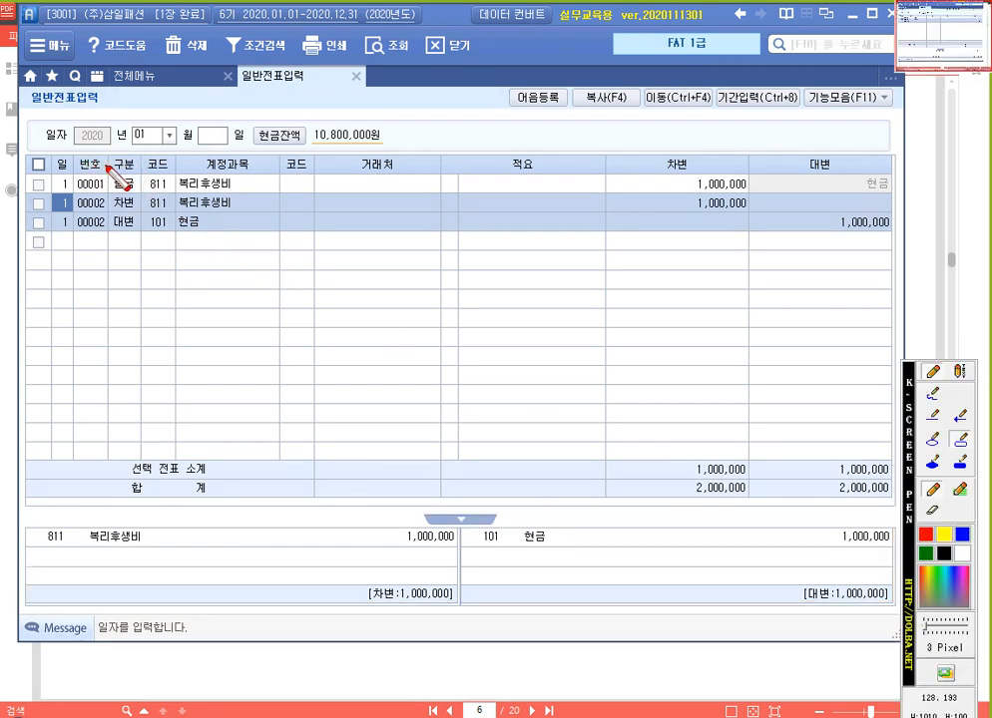
# - Box and cross out the three 구분 values with the red screen pen, outline the journal entry pane, and clear all markings
pyautogui.moveTo(107, 167); pyautogui.dragTo(143, 232)
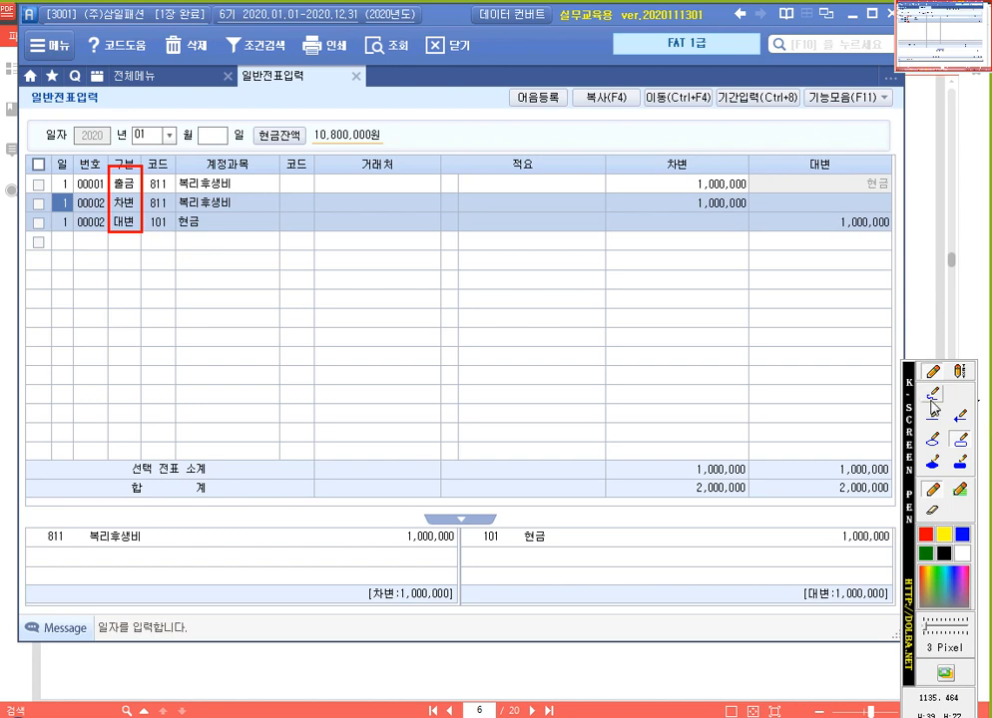
pyautogui.moveTo(139, 169)
pyautogui.mouseDown()
pyautogui.moveTo(112, 230)
pyautogui.moveTo(145, 226)
pyautogui.moveTo(154, 240)
pyautogui.mouseUp()
pyautogui.click(960, 441)
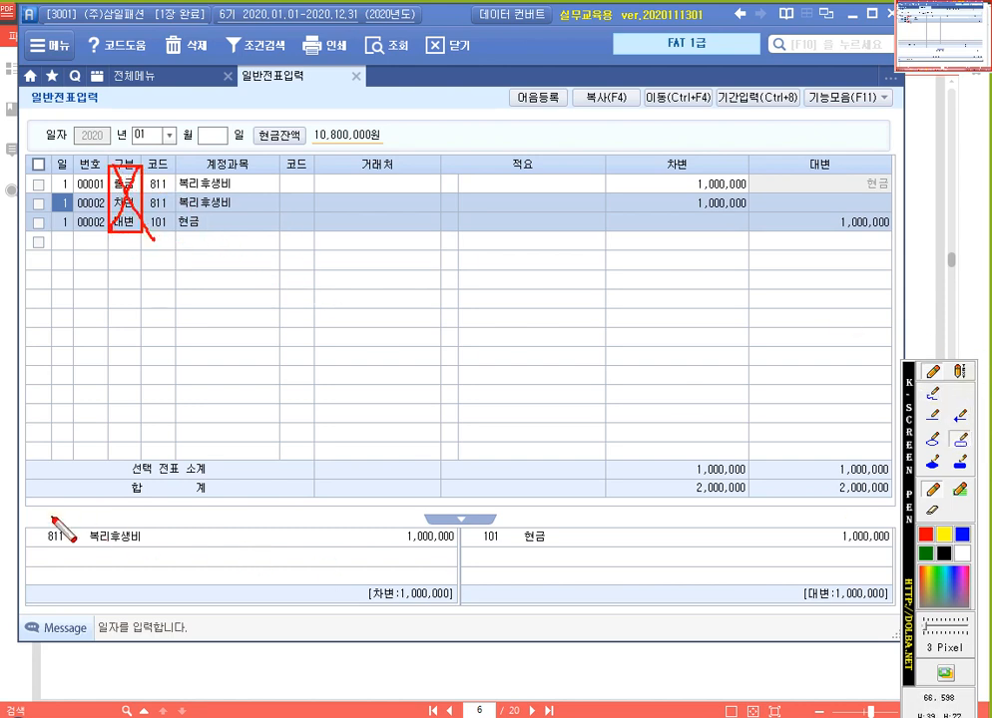
pyautogui.moveTo(23, 518)
pyautogui.mouseDown()
pyautogui.moveTo(48, 550)
pyautogui.moveTo(841, 694)
pyautogui.moveTo(912, 664)
pyautogui.moveTo(901, 616)
pyautogui.mouseUp()
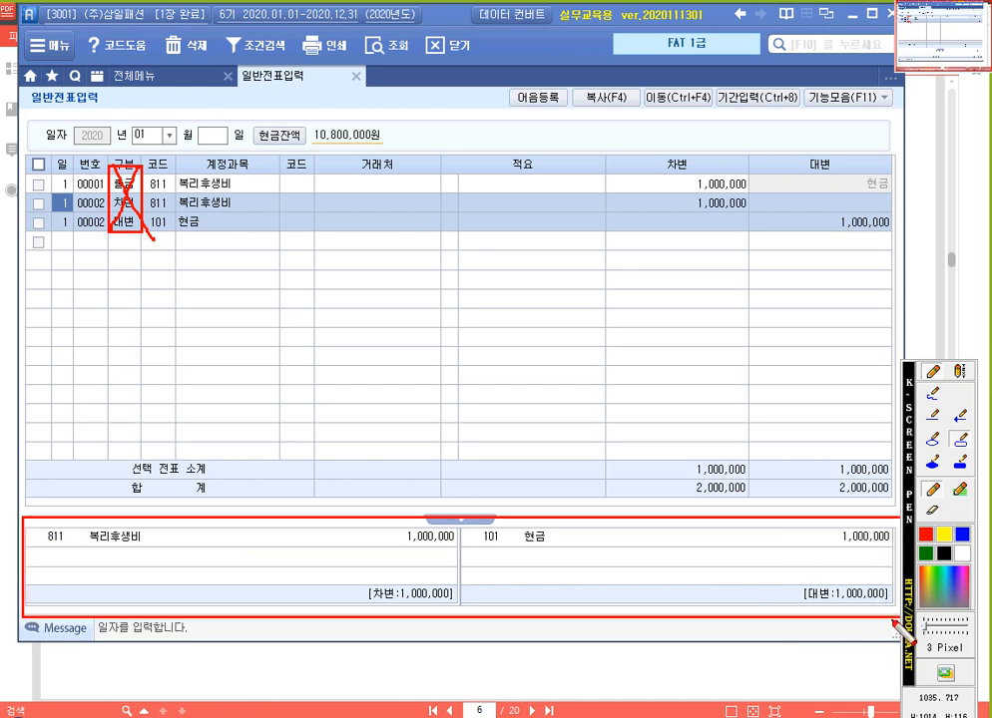
pyautogui.press('ctrl')
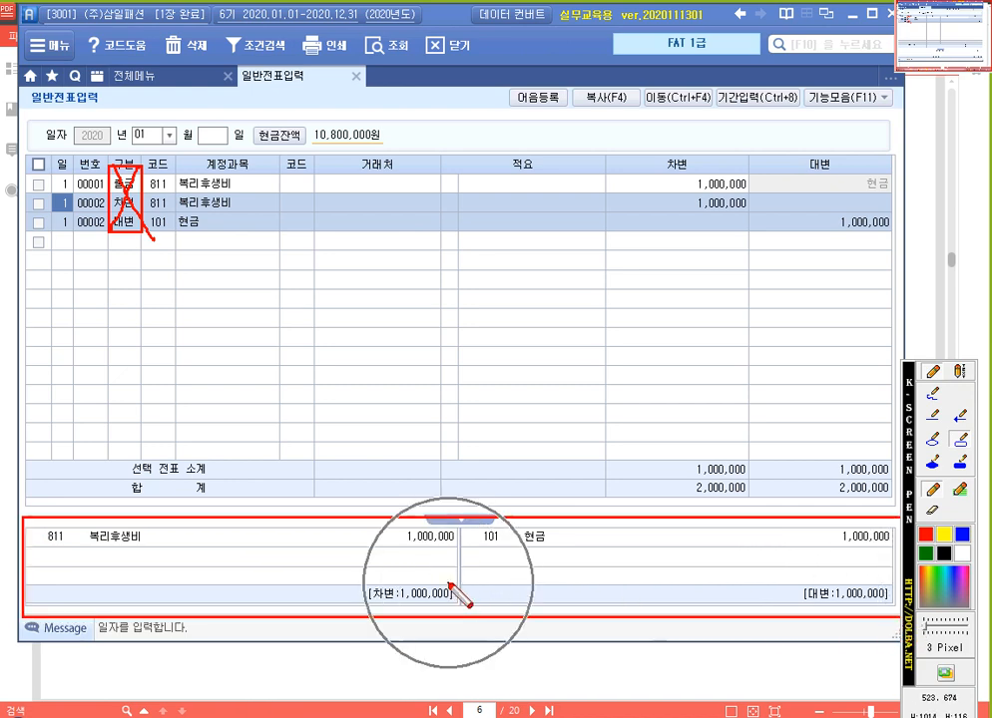
pyautogui.press('Escape')
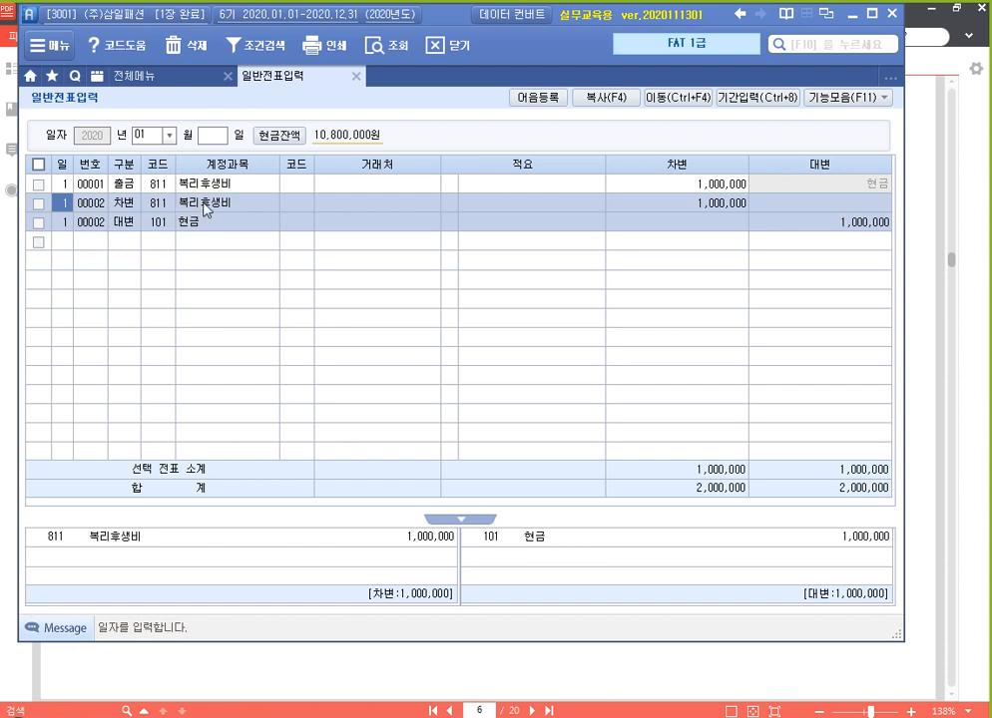
# - Try changing the 구분 of voucher 00001 to 2 (입금) and advance through the line to its 대변 amount
pyautogui.click(121, 184)
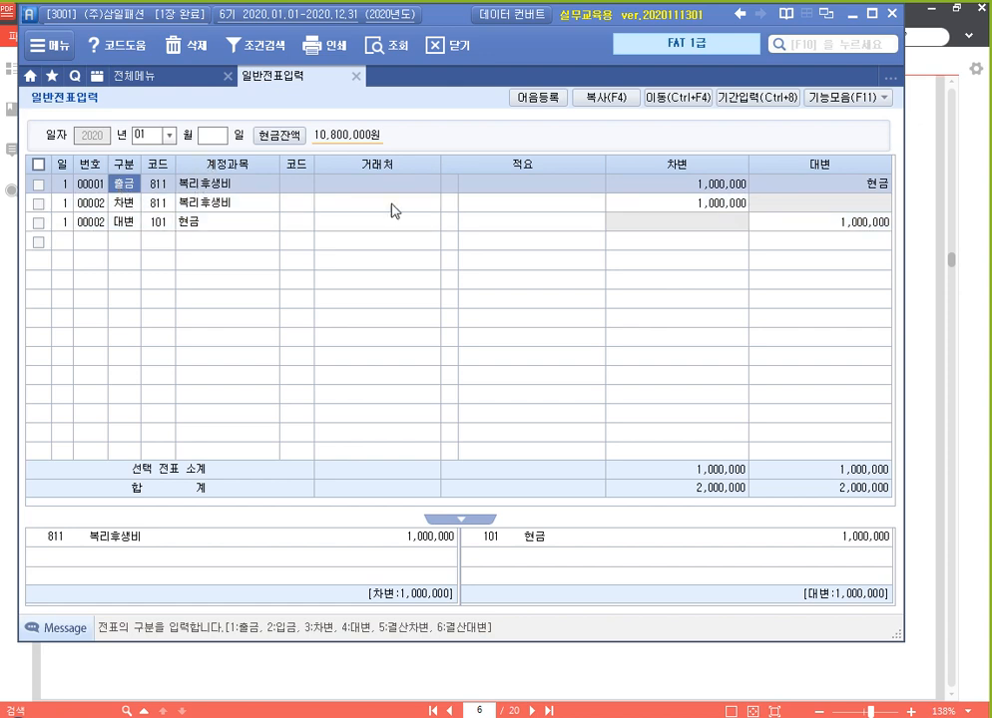
pyautogui.click(720, 185)
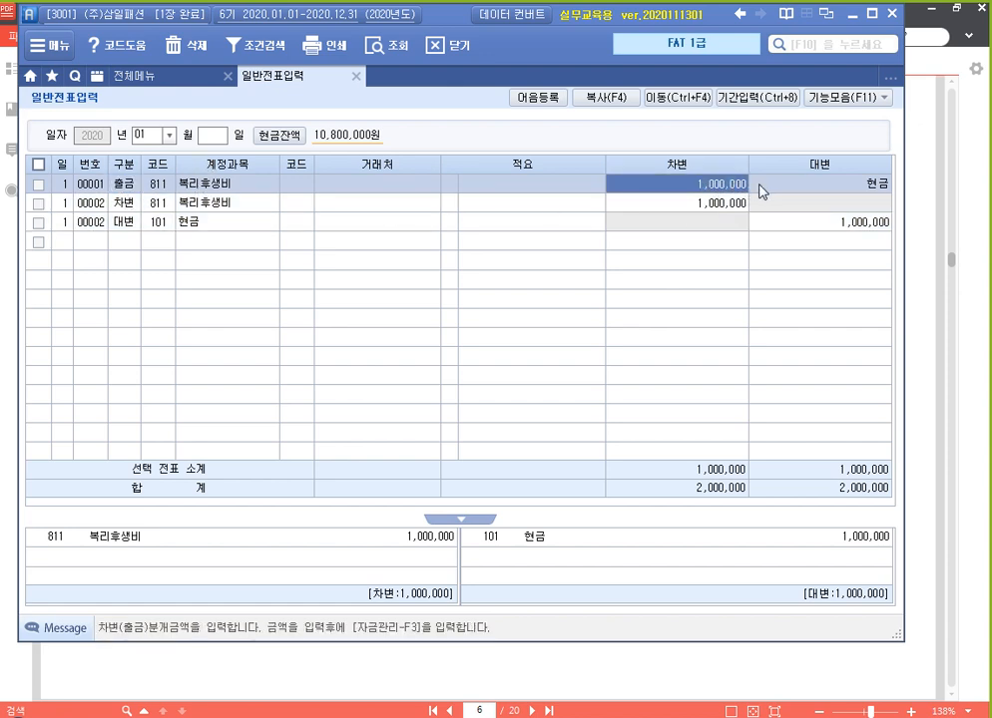
pyautogui.click(120, 190)
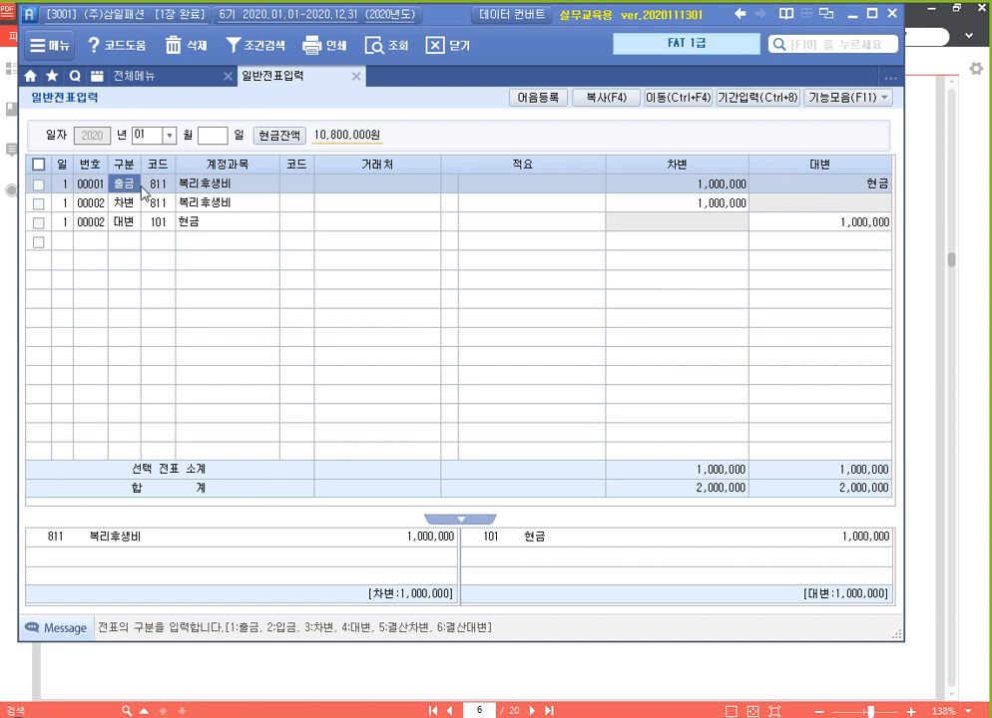
pyautogui.click(143, 187)
pyautogui.click(139, 187)
pyautogui.write('2')
pyautogui.press('Return')
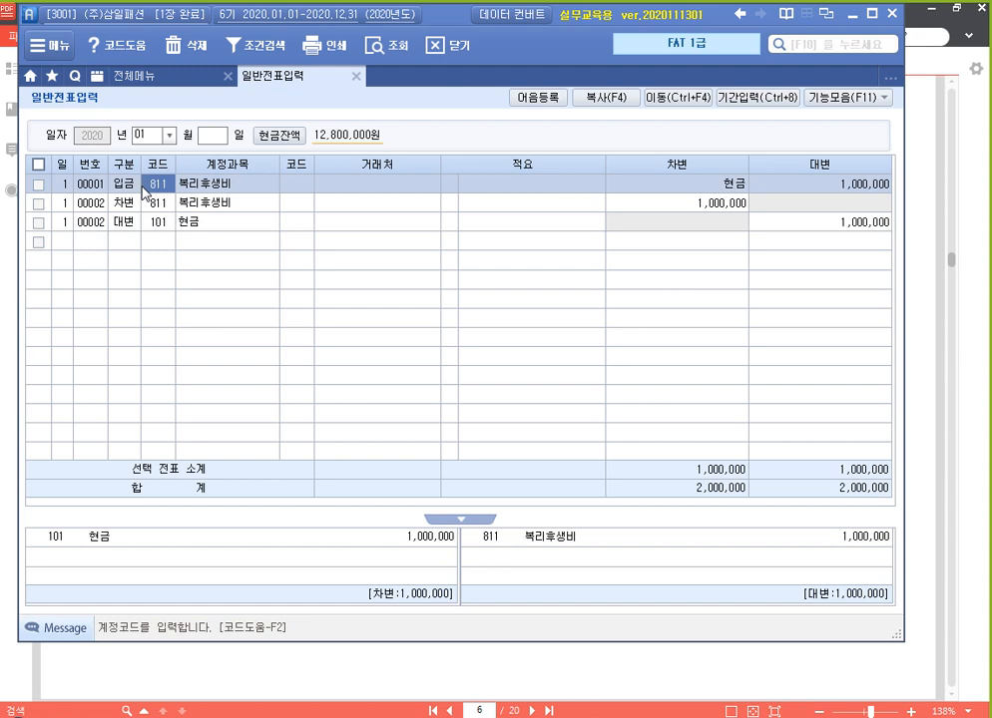
pyautogui.press('Return')
pyautogui.press('Return')
pyautogui.press('Return')
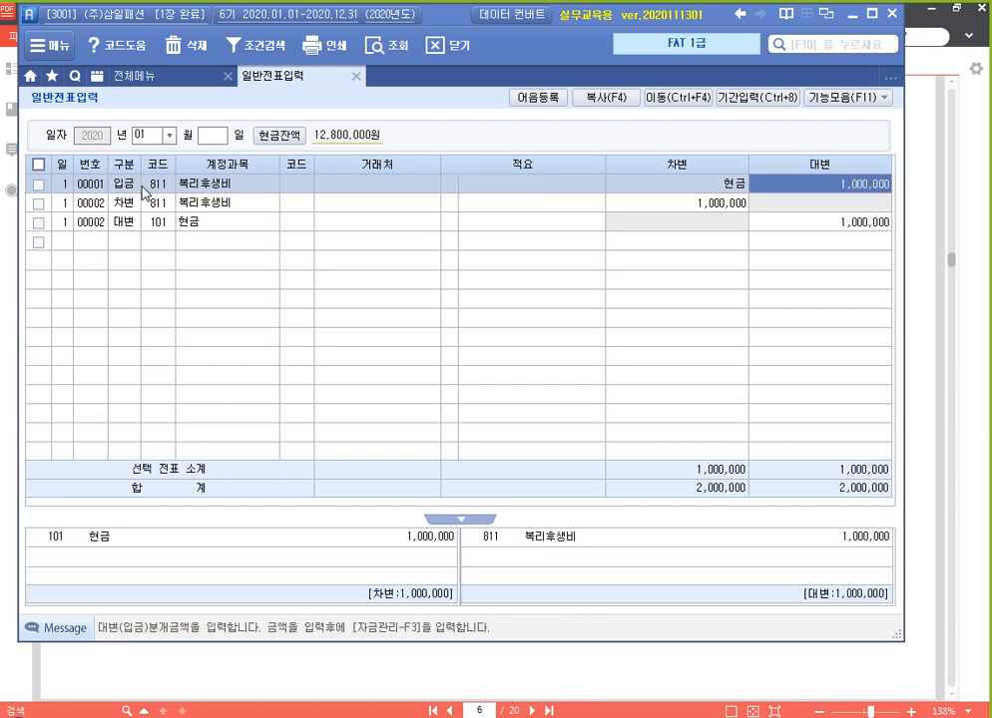
# - Set the 구분 of voucher 00001 back to 1 (출금) and move on to the blank line
pyautogui.press('Left')
pyautogui.press('Left')
pyautogui.press('Left')
pyautogui.press('Left')
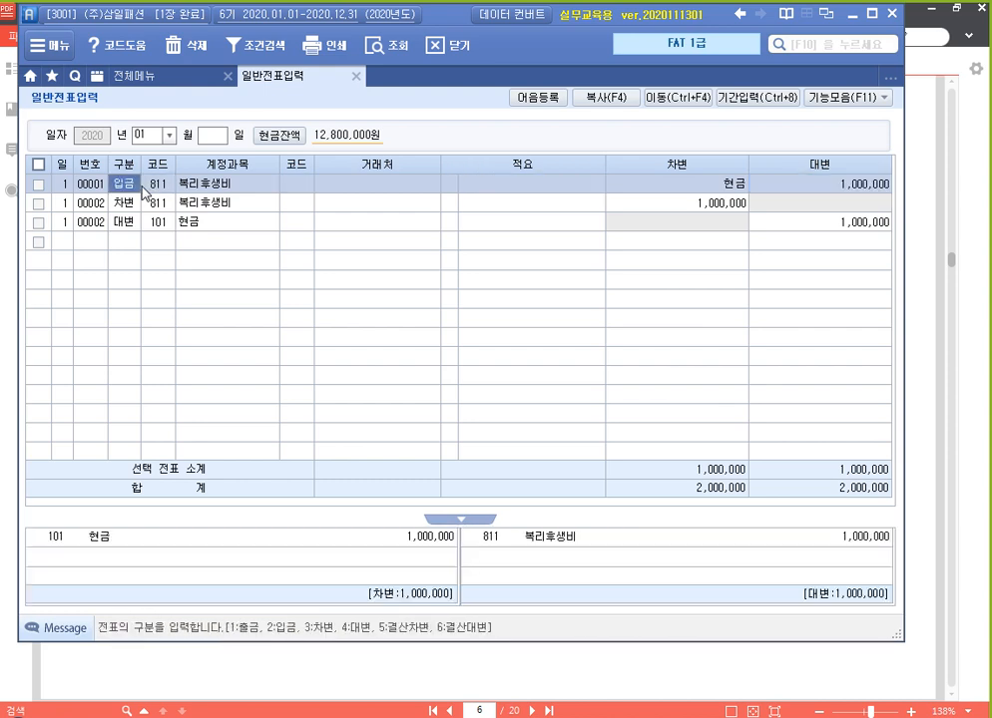
pyautogui.write('1')
pyautogui.press('Left')
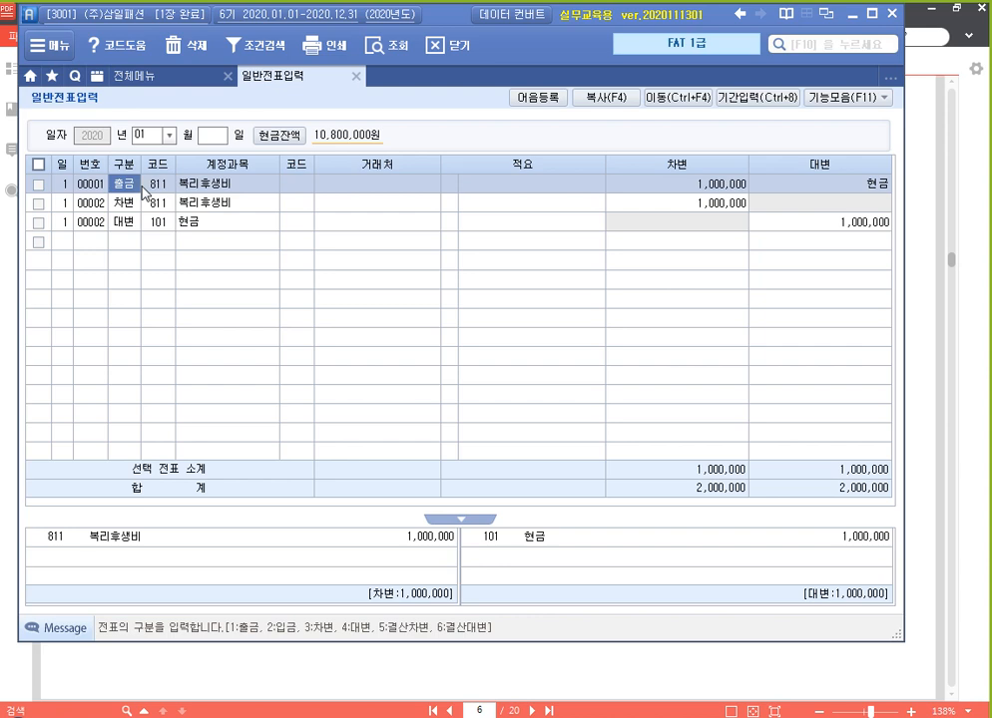
pyautogui.press('super')
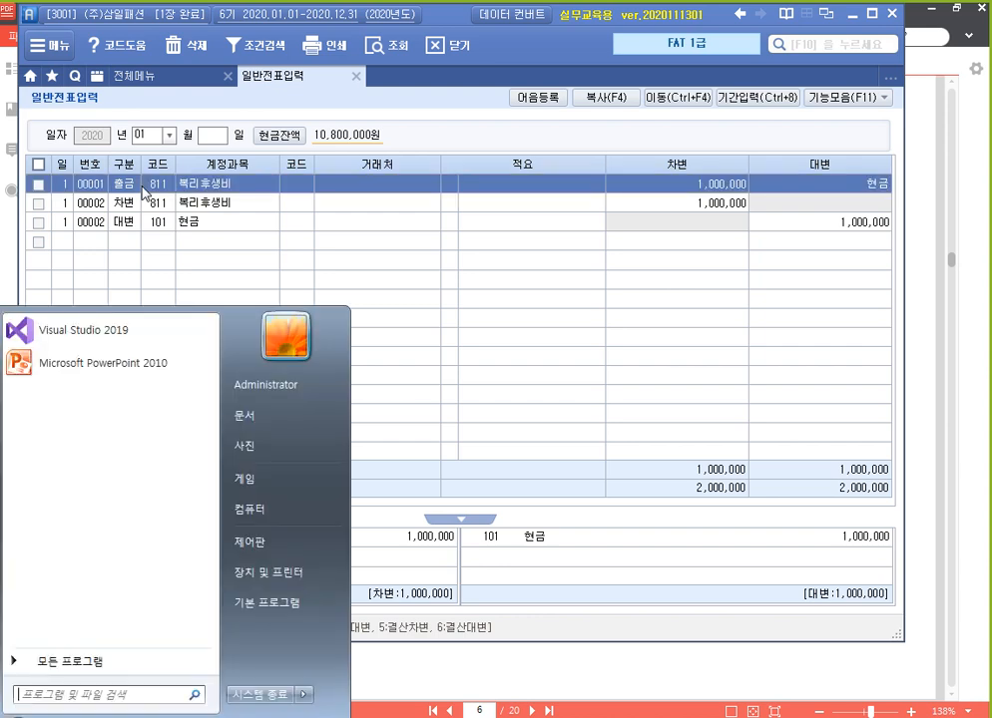
pyautogui.click(232, 242)
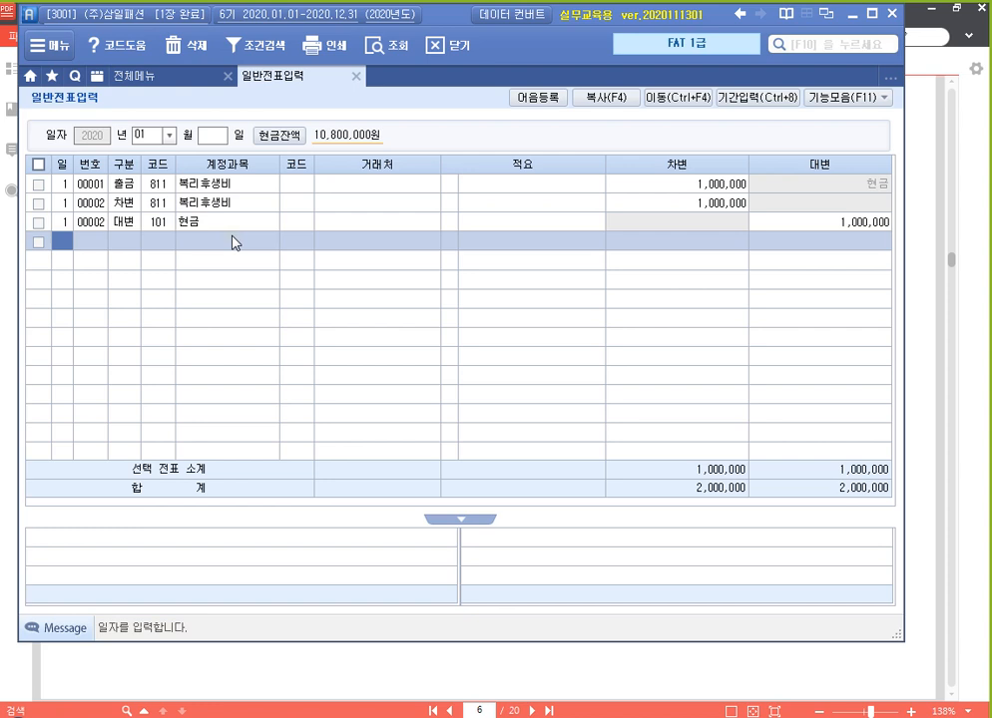
# - Review the account codes of the 차변 and 대변 lines of voucher 00002 by selecting them in turn
pyautogui.click(153, 206)
pyautogui.click(154, 221)
pyautogui.click(157, 204)
pyautogui.click(160, 222)
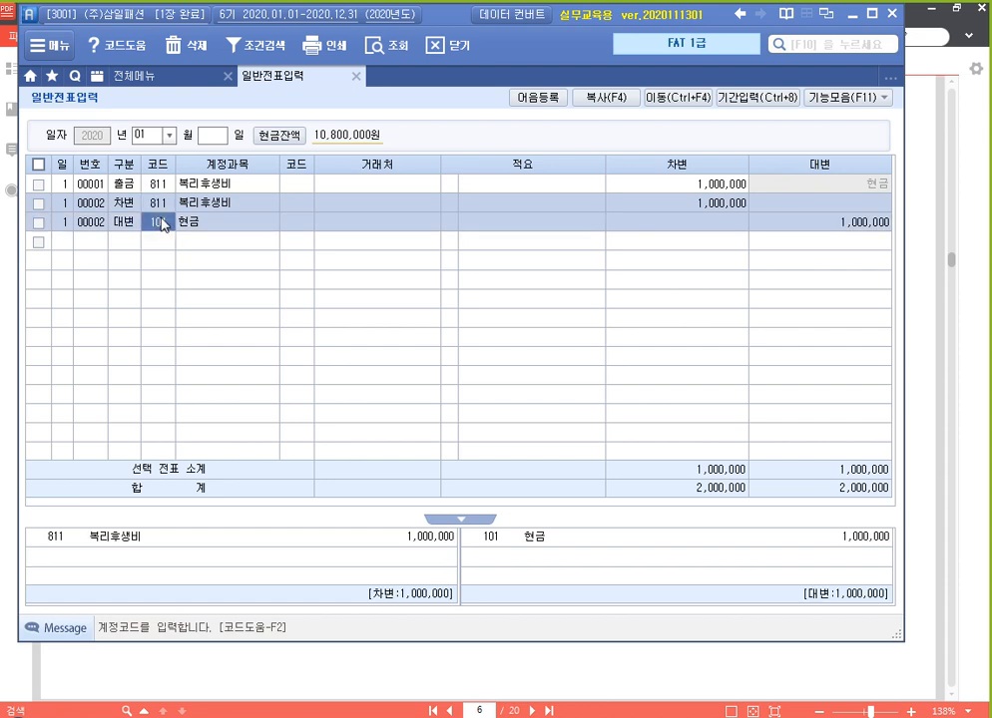
pyautogui.click(162, 206)
# - Start a new line for day 2 with 구분 4 (대변) and look up 미지 to assign account 253 미지급금
pyautogui.click(65, 242)
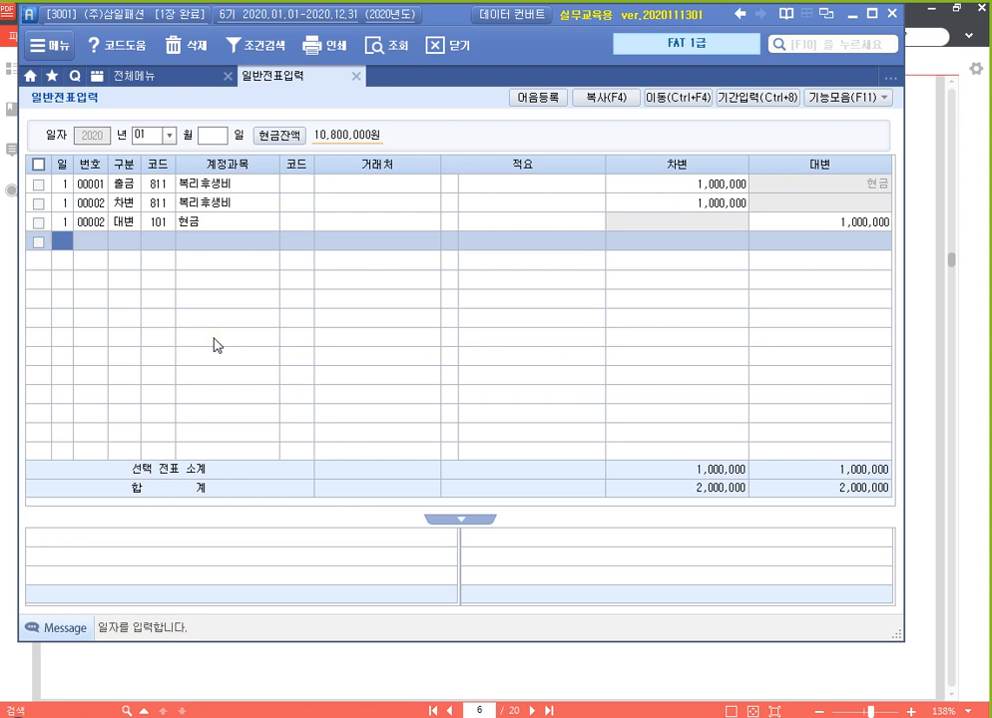
pyautogui.write('2')
pyautogui.press('Return')
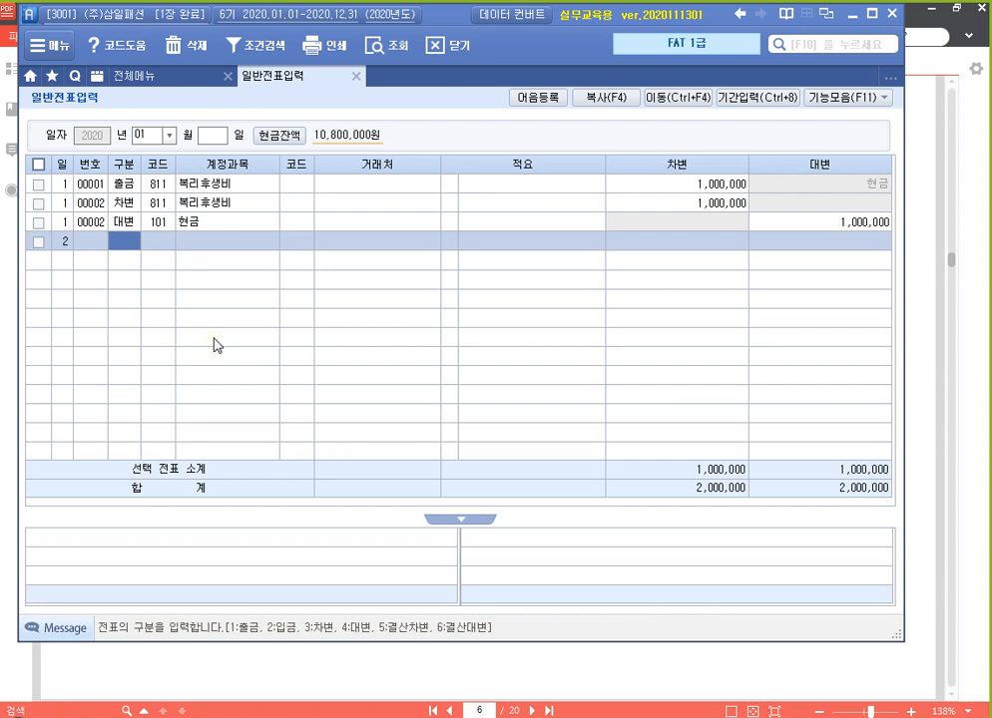
pyautogui.write('4')
pyautogui.press('Return')
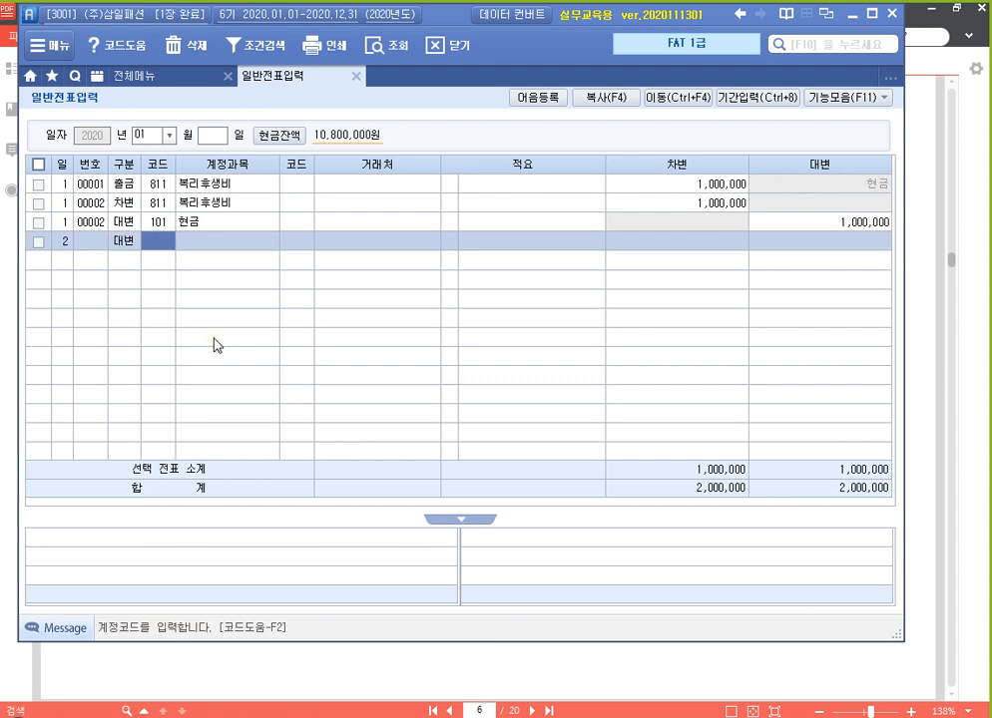
pyautogui.write('미지')
pyautogui.press('Return')
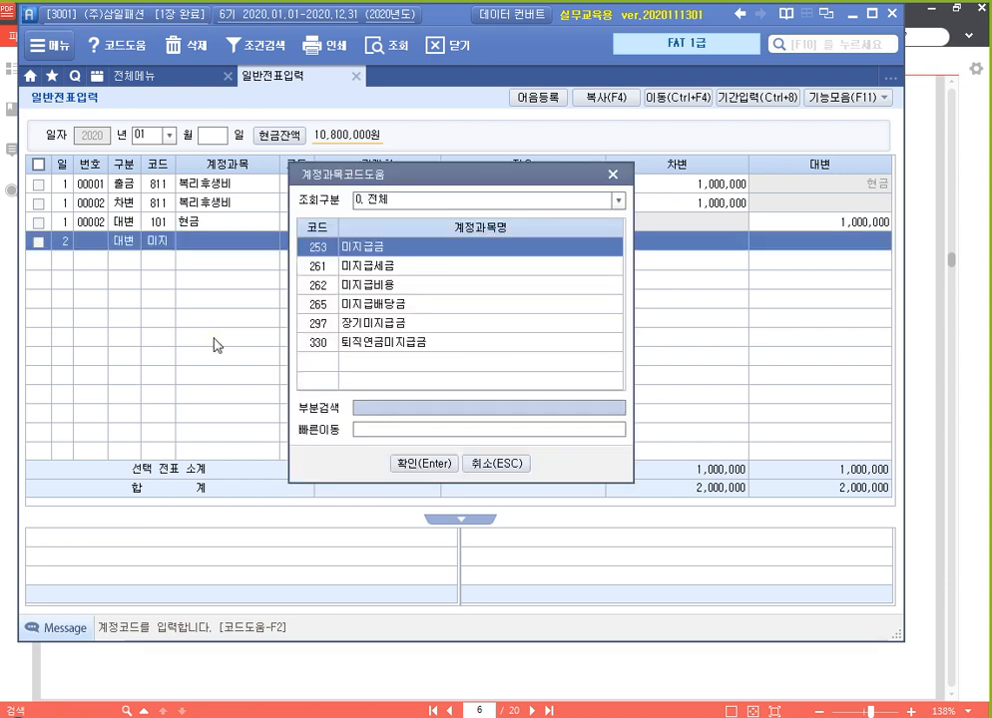
pyautogui.press('Return')
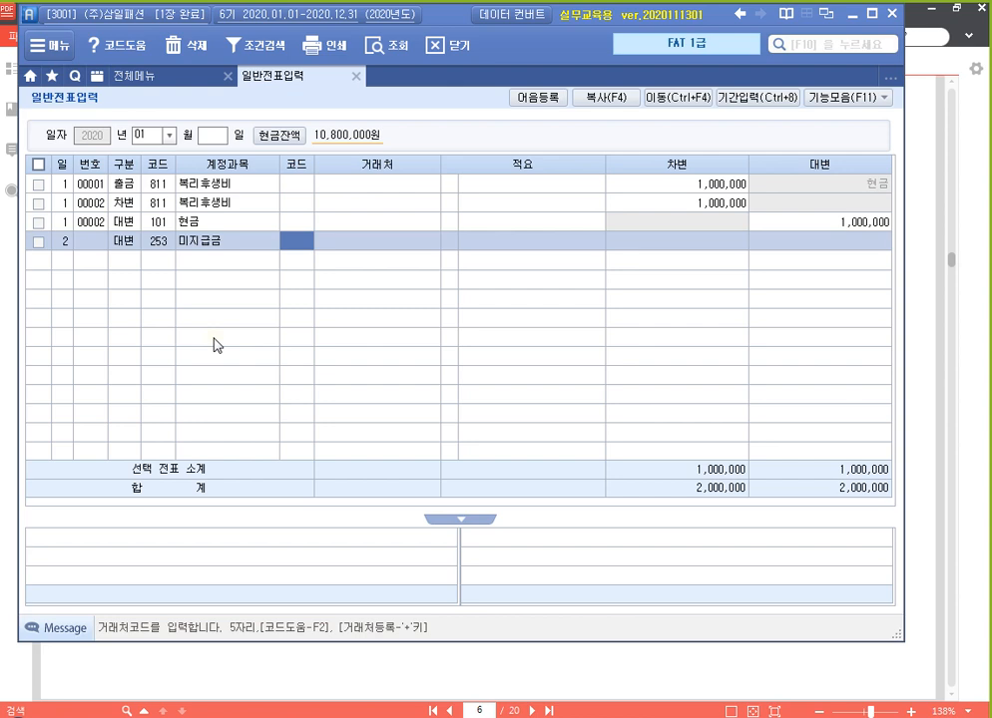
# - Assign 거래처 code 99601 (씨티카드) to the 미지급금 line, leave 적요 blank, and enter a 대변 amount of 1,000,000
pyautogui.write('99601')
pyautogui.press('Return')
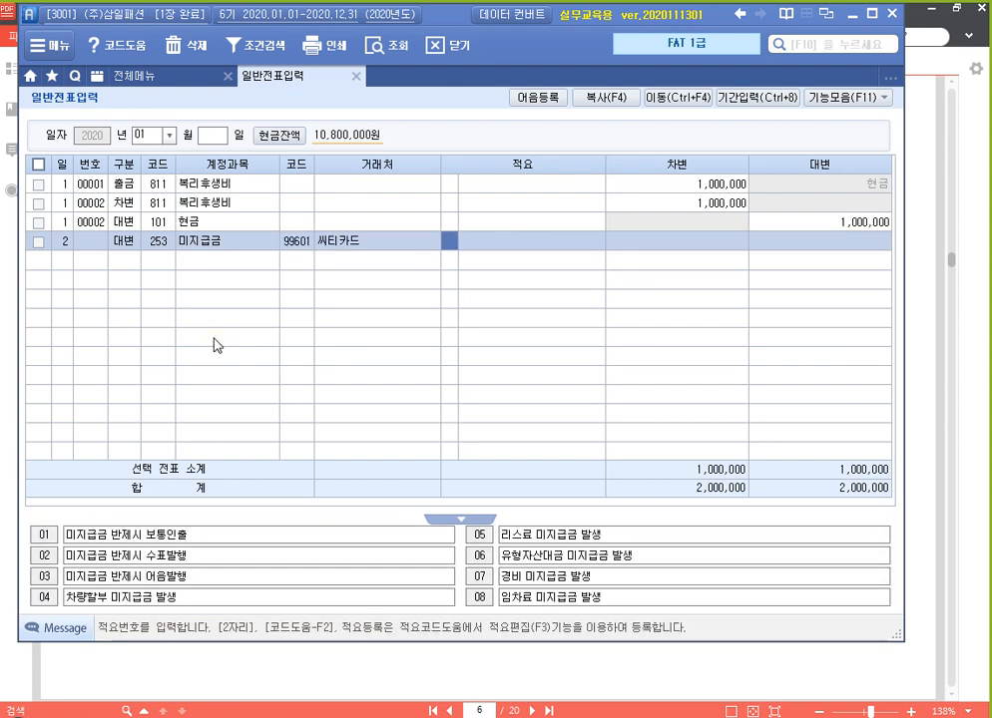
pyautogui.press('Return')
pyautogui.press('Return')
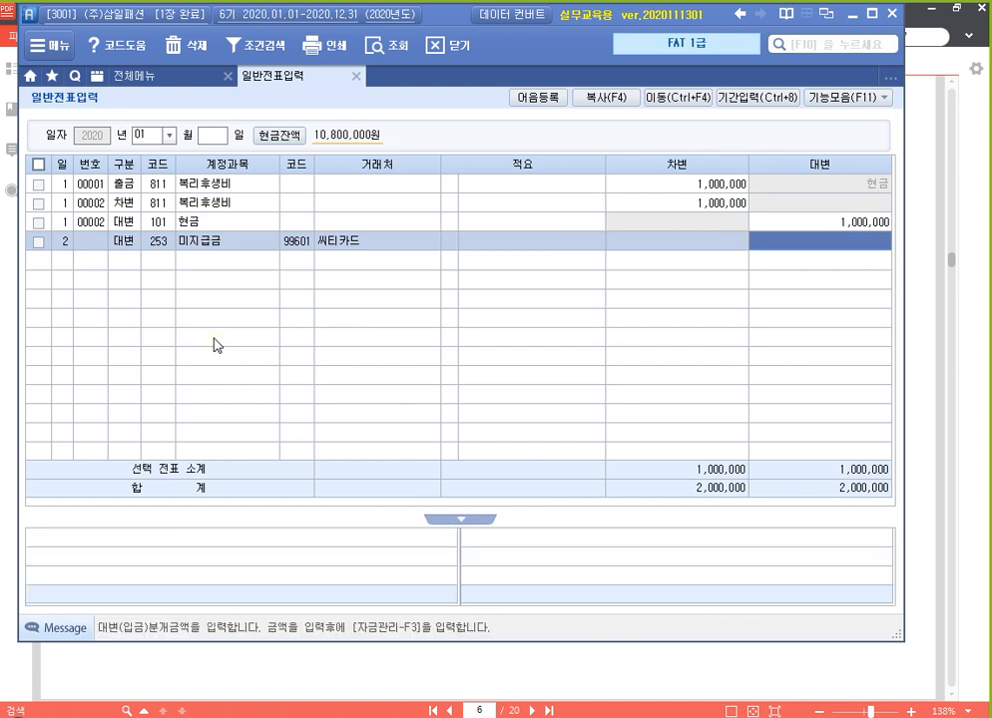
pyautogui.write('1000000')
pyautogui.press('Return')
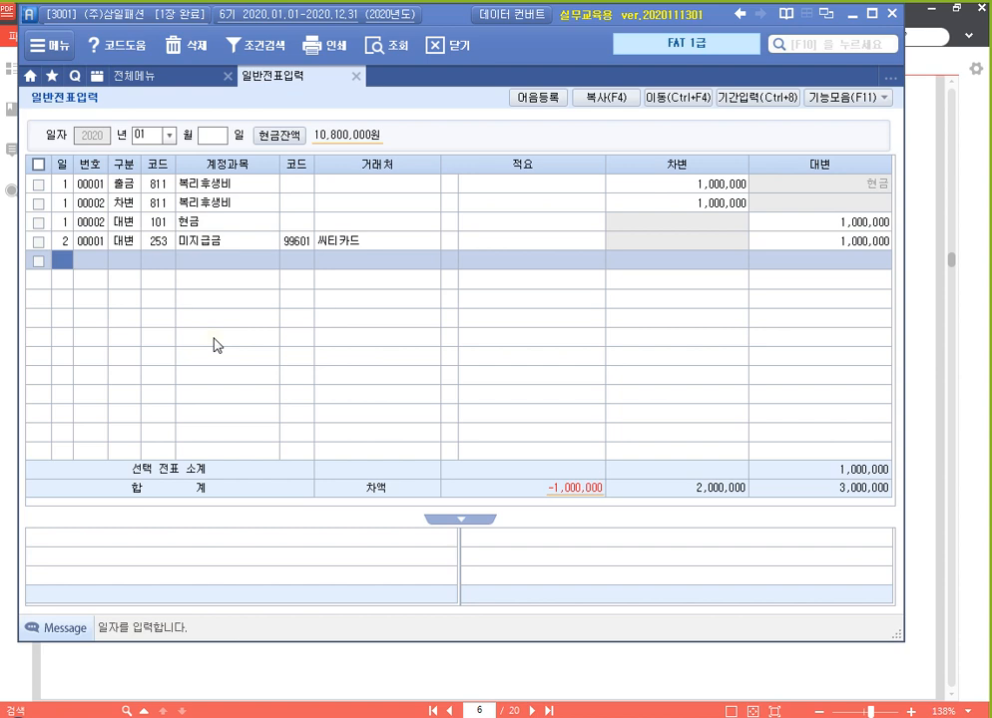
# - Add a second day 2 line with 구분 3 (차변) and account 811 복리후생비, carrying down the 거래처 name 씨티카드 without a code
pyautogui.write('2')
pyautogui.press('Return')
pyautogui.write('3')
pyautogui.press('Return')
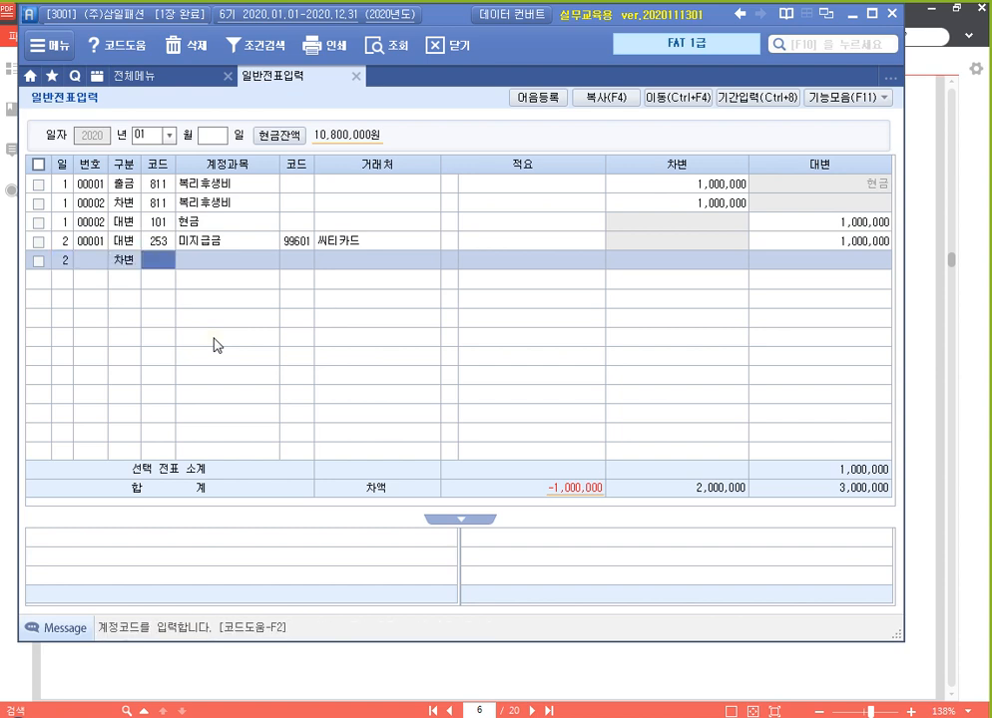
pyautogui.write('811')
pyautogui.press('Return')
pyautogui.press('Return')
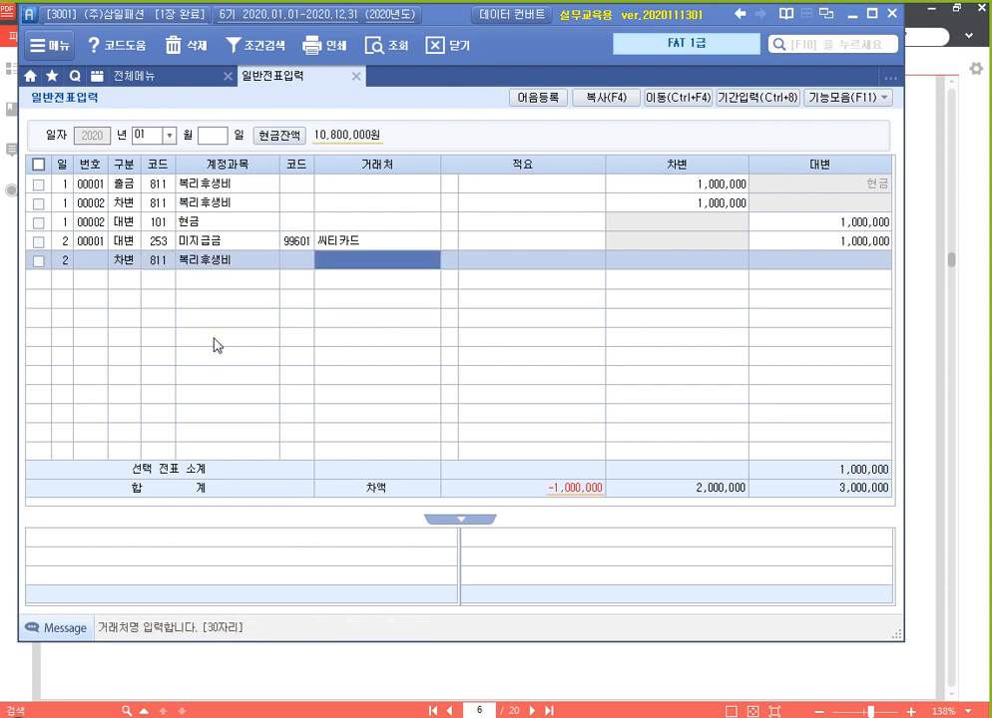
pyautogui.press('Return')
pyautogui.press('Left')
pyautogui.press('Return')
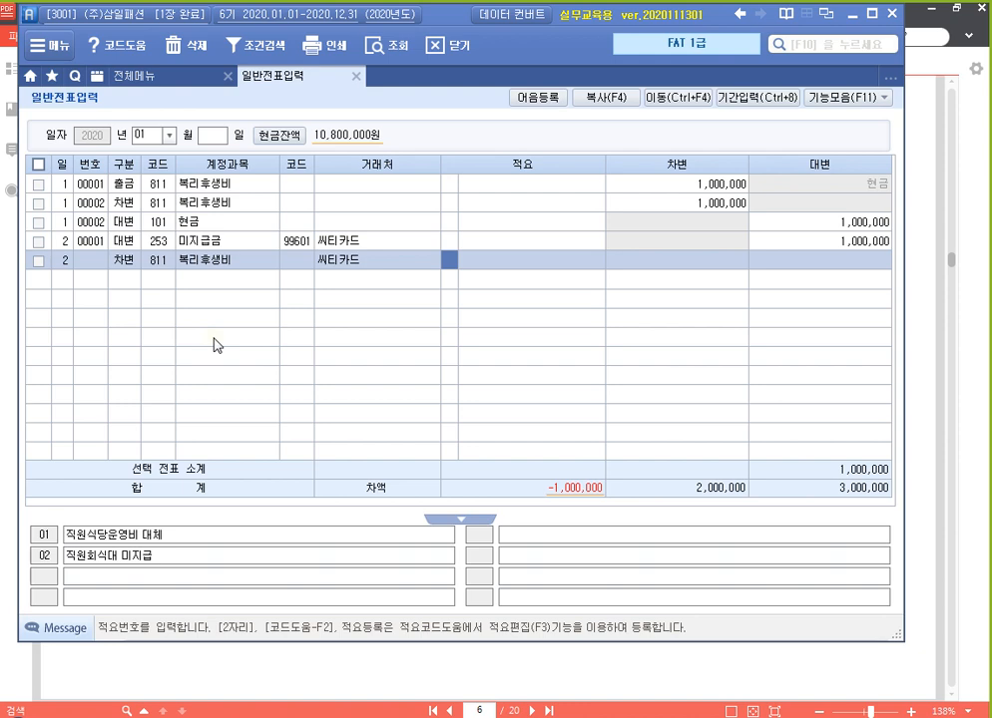
# - Compare the 거래처 code and name fields of the 미지급금 line with those of the 복리후생비 line below it
pyautogui.click(332, 262)
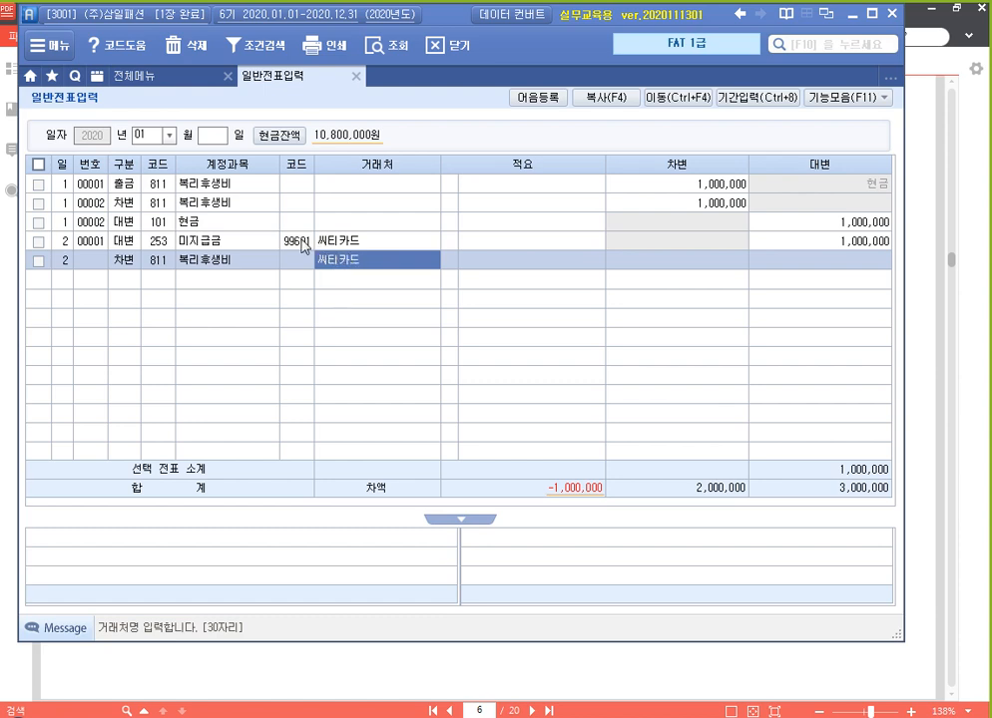
pyautogui.click(299, 243)
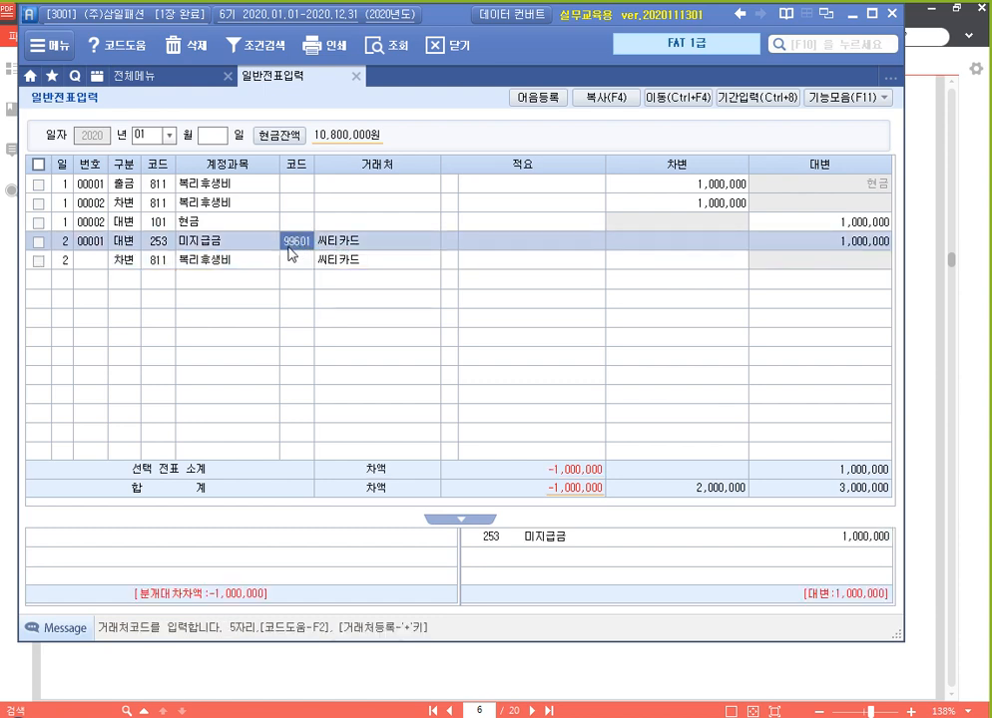
pyautogui.press('ctrl')
pyautogui.click(299, 258)
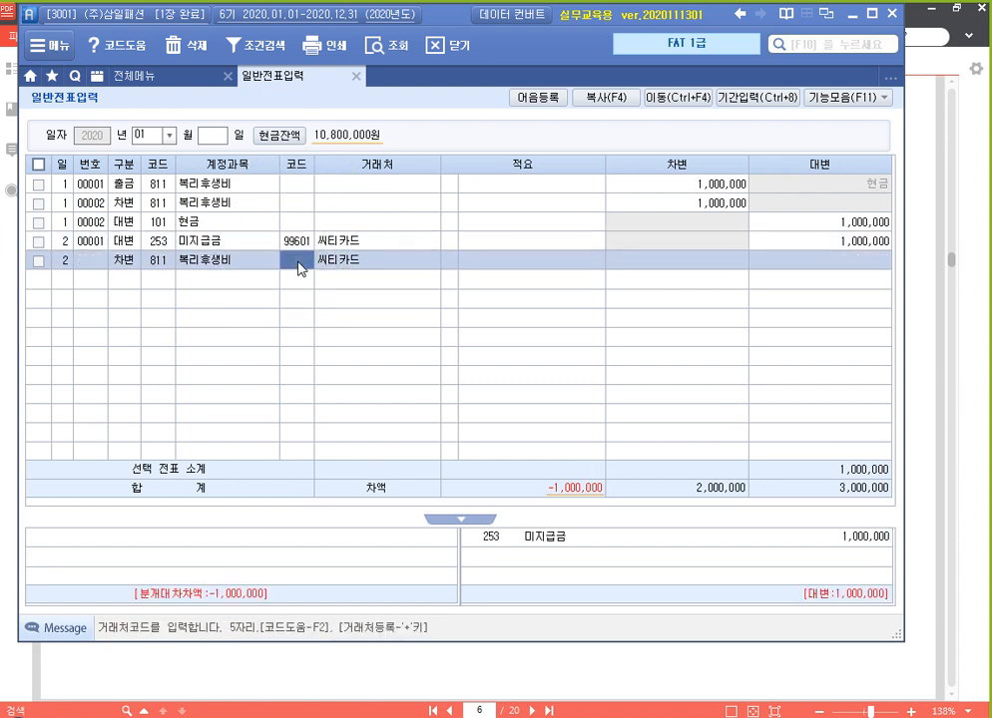
pyautogui.press('ctrl')
pyautogui.click(346, 270)
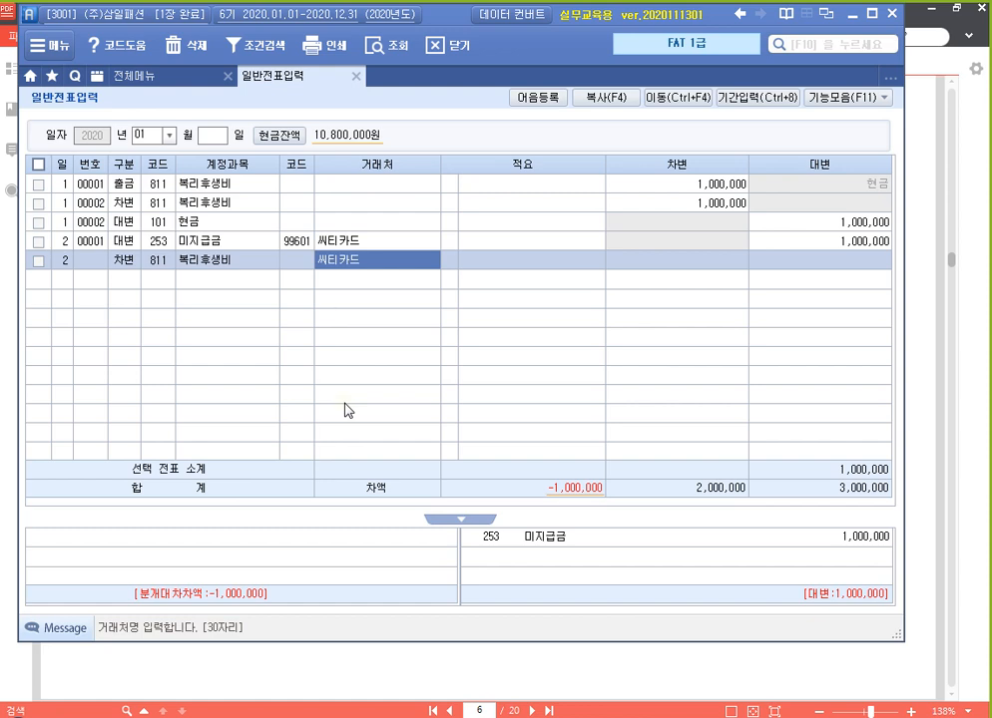
# - Clear the 거래처 name on the day 2 복리후생비 line, leave 적요 blank, and accept a 차변 amount of 1,000,000
pyautogui.press('Left')
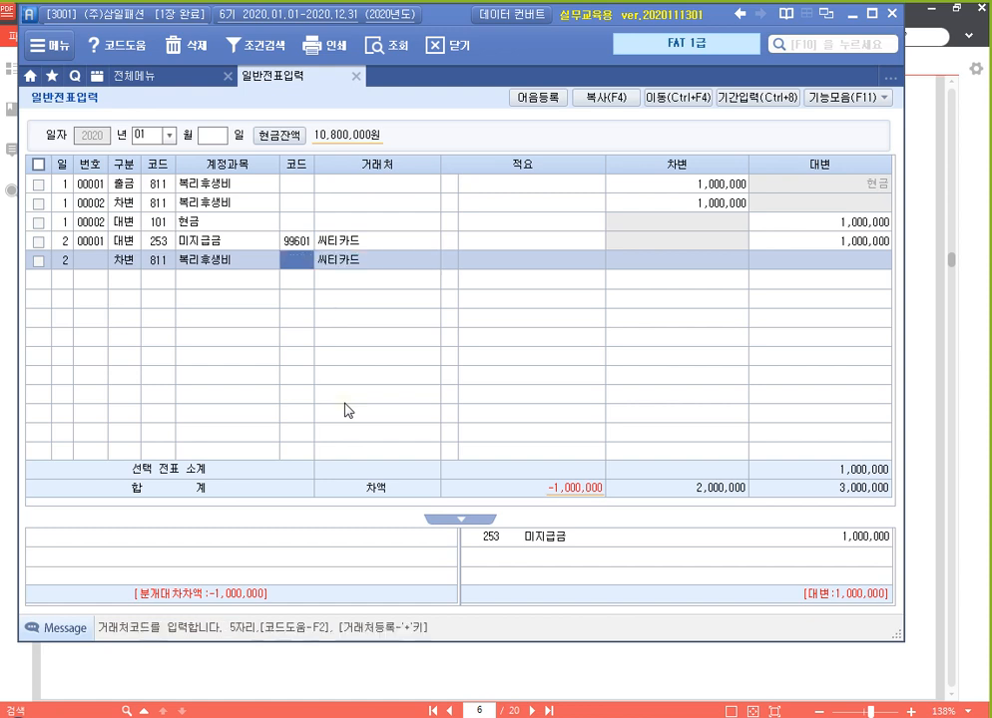
pyautogui.press('Right')
pyautogui.press('BackSpace')
pyautogui.press('Return')
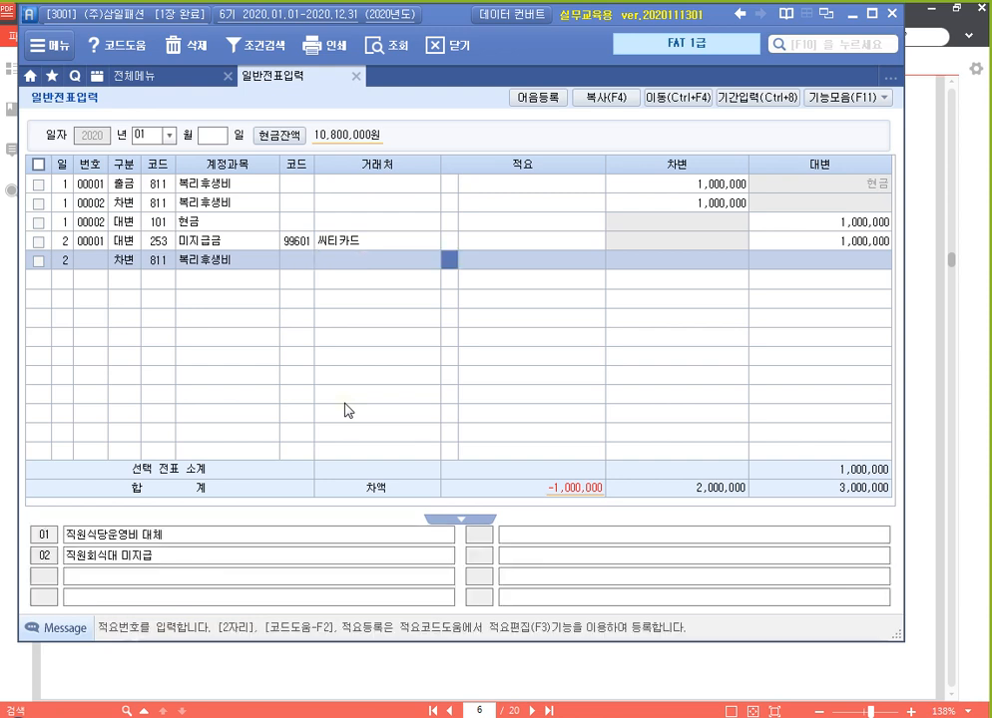
pyautogui.press('Return')
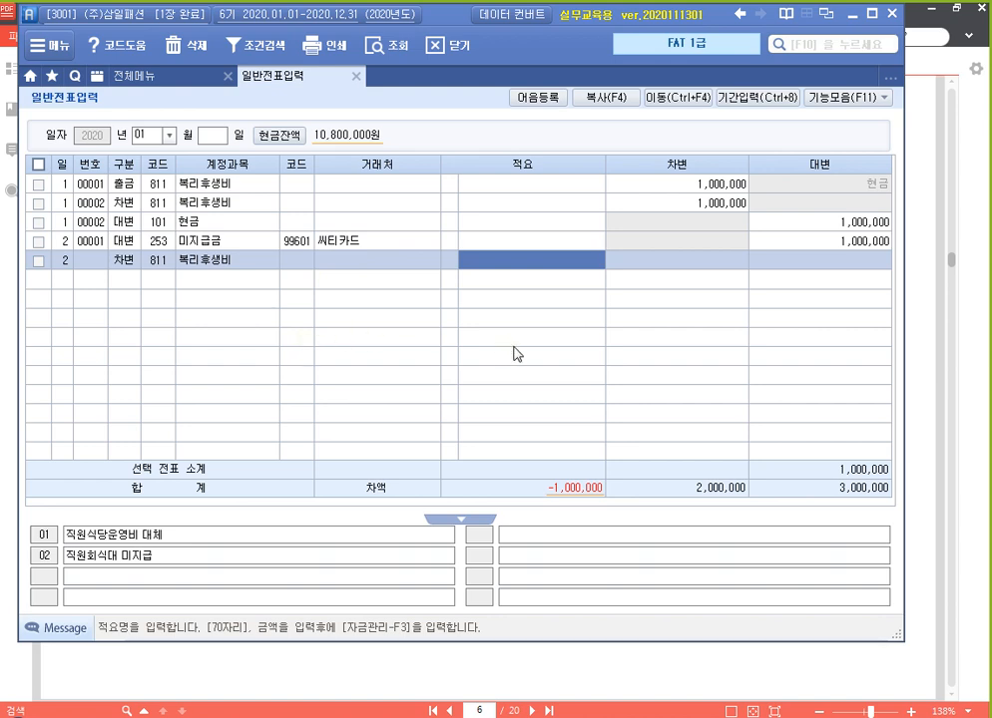
pyautogui.press('Return')
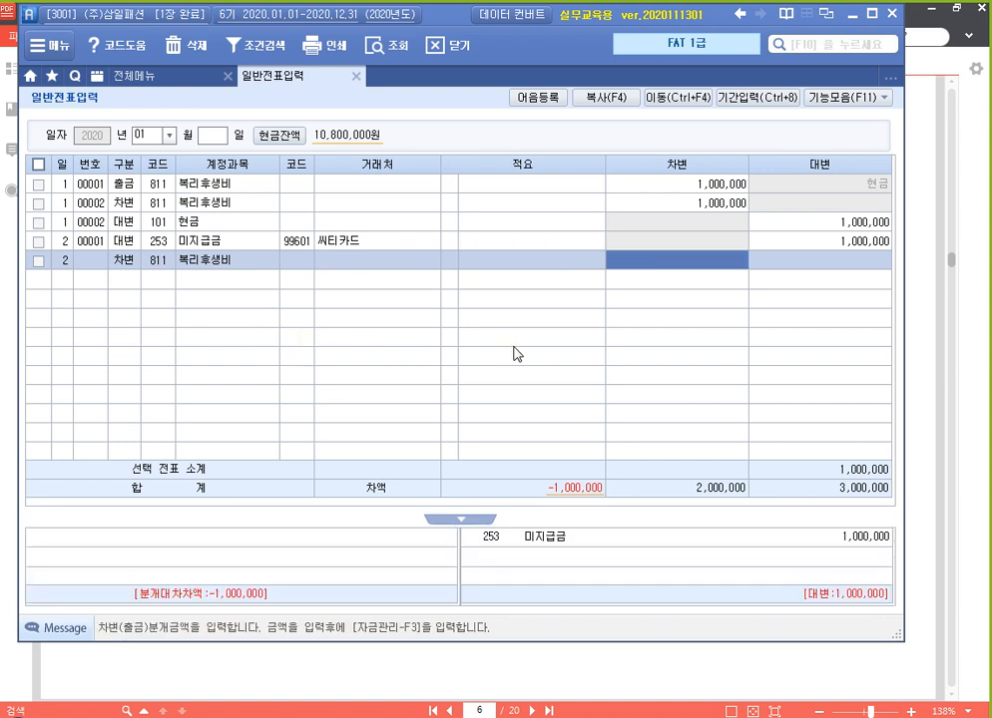
pyautogui.press('Return')
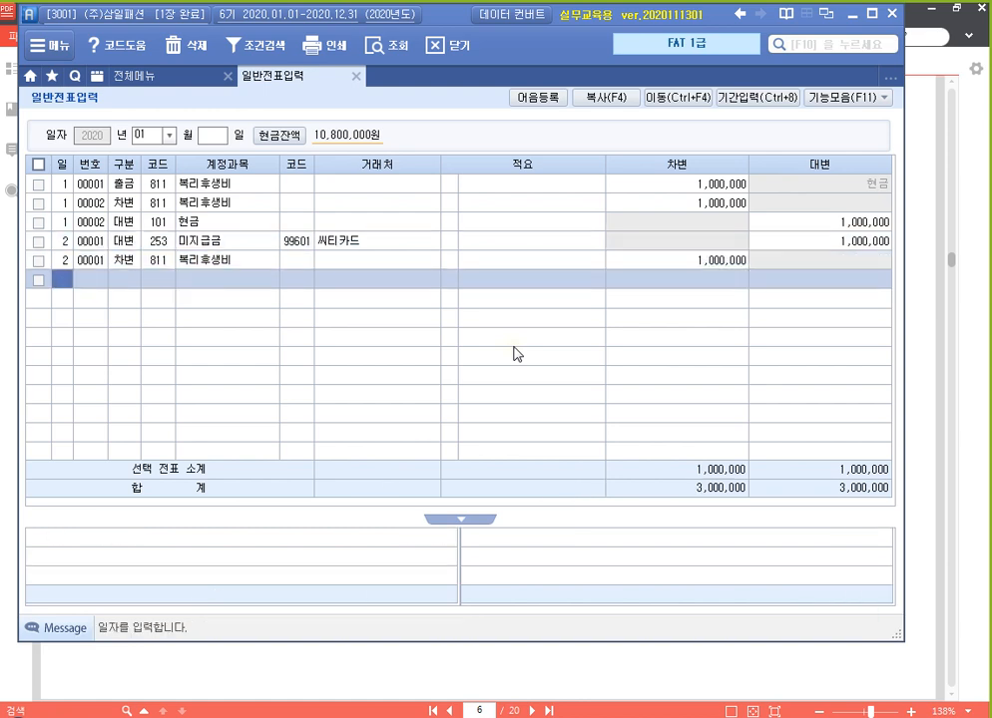
# - Look through the 거래처 code list for the day 2 미지급금 line and keep 99601 씨티카드
pyautogui.press('Up')
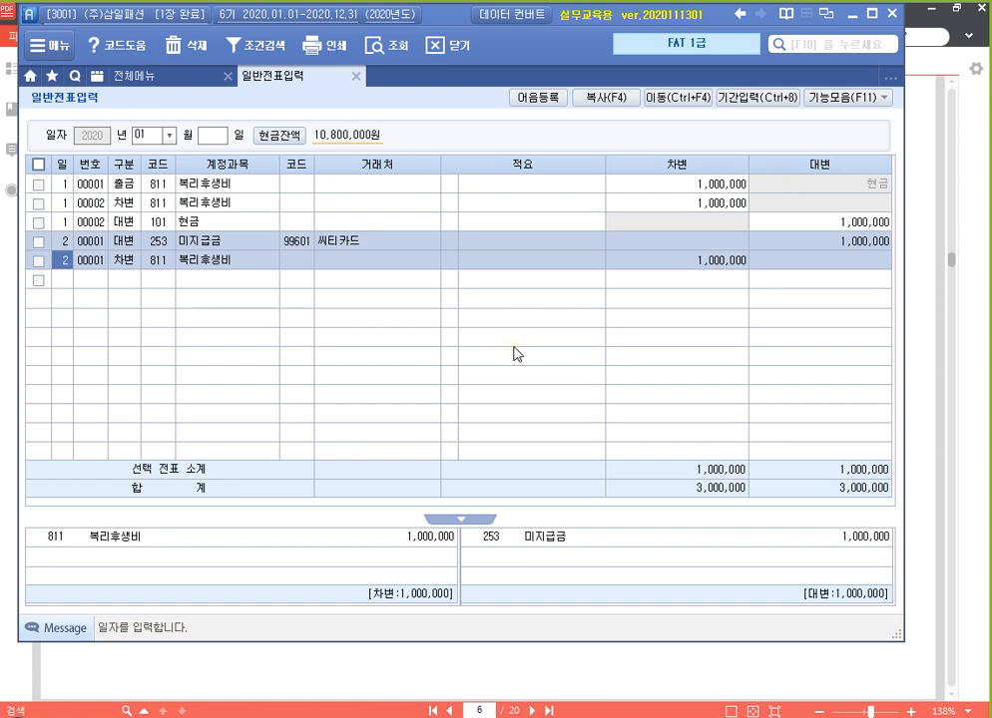
pyautogui.press('Up')
pyautogui.press('Right')
pyautogui.press('Right')
pyautogui.press('Right')
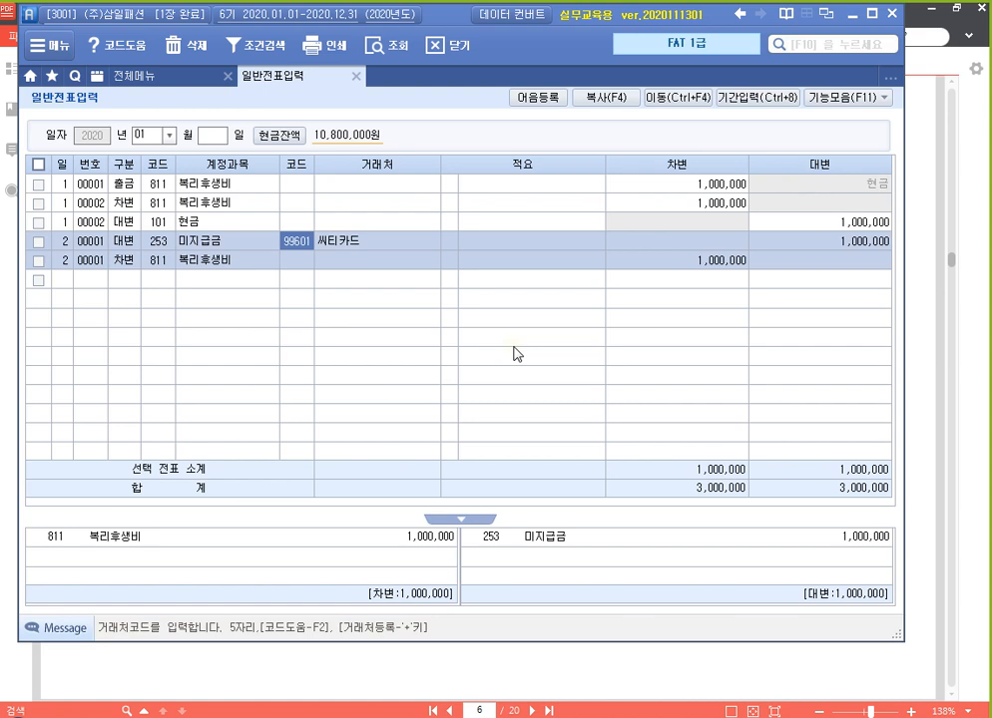
pyautogui.press('F2')
pyautogui.press('Down')
pyautogui.press('Down')
pyautogui.press('Down')
pyautogui.press('Down')
pyautogui.press('Down')
pyautogui.press('Down')
pyautogui.press('Down')
pyautogui.press('Down')
pyautogui.press('Down')
pyautogui.press('Down')
pyautogui.press('Down')
pyautogui.press('Down')
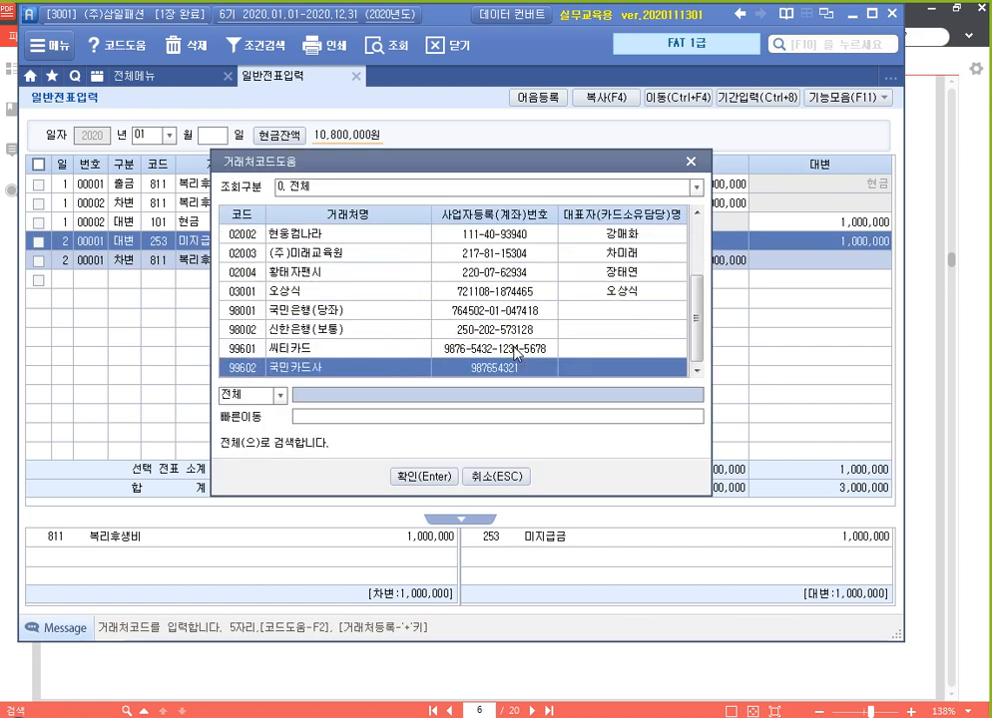
pyautogui.press('Up')
pyautogui.press('Up')
pyautogui.press('Up')
pyautogui.press('Up')
pyautogui.press('Up')
pyautogui.press('Up')
pyautogui.press('Up')
pyautogui.press('Up')
pyautogui.press('Up')
pyautogui.press('Up')
pyautogui.press('Up')
pyautogui.press('Up')
pyautogui.press('Down')
pyautogui.press('Down')
pyautogui.press('Down')
pyautogui.press('Down')
pyautogui.press('Down')
pyautogui.press('Down')
pyautogui.press('Down')
pyautogui.press('Down')
pyautogui.press('Down')
pyautogui.press('Down')
pyautogui.press('Down')
pyautogui.press('Down')
pyautogui.doubleClick(514, 348)
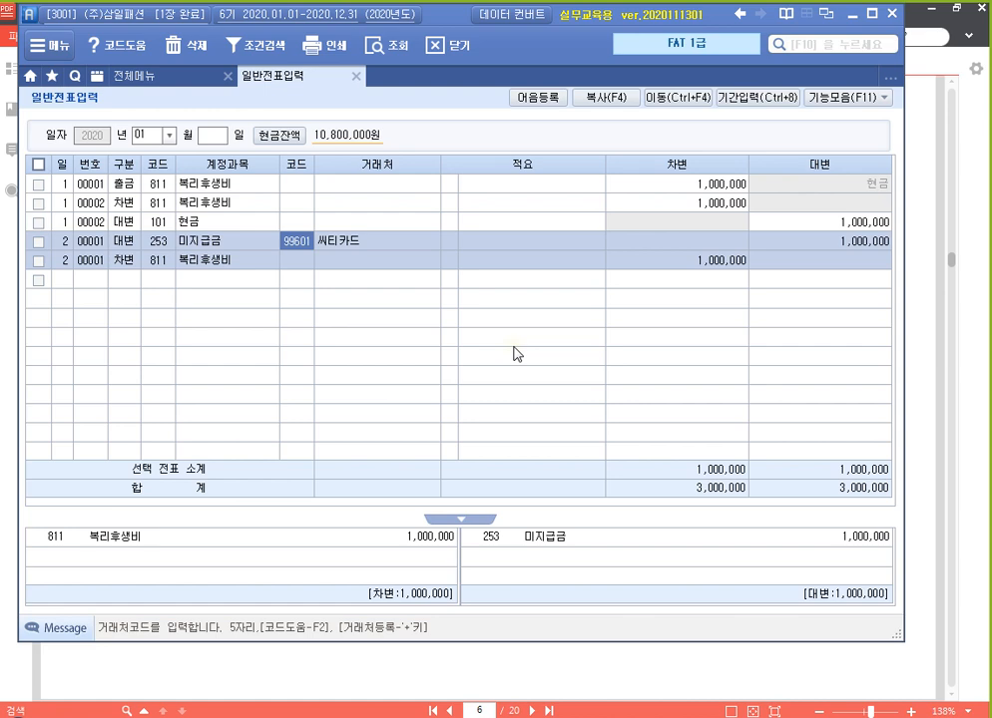
pyautogui.press('Return')
pyautogui.press('Return')
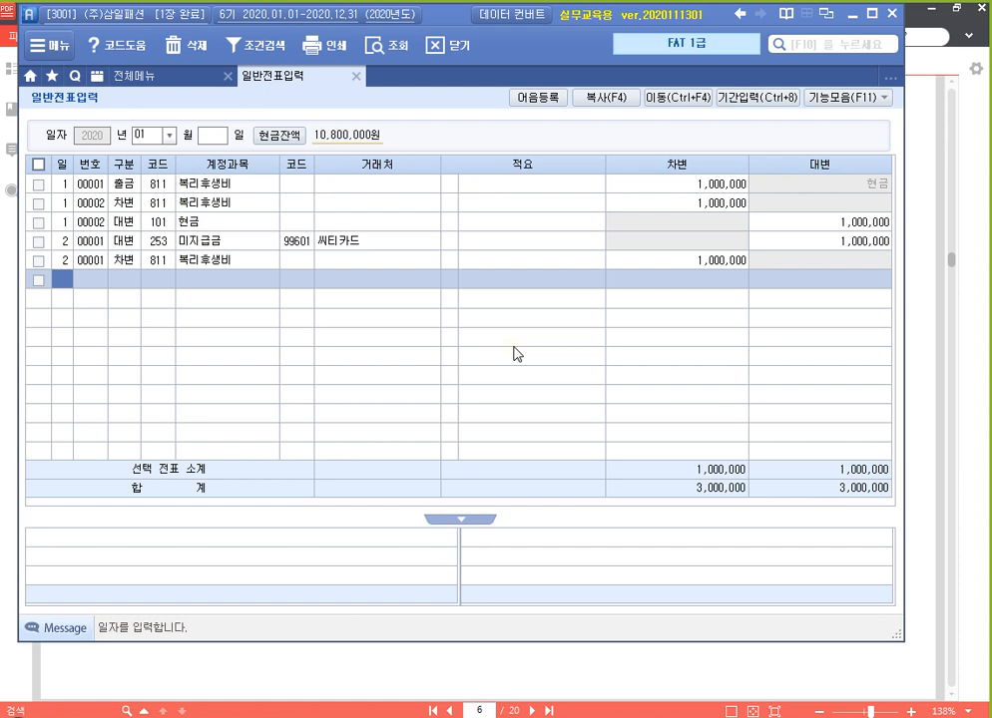
# - Add a day 3 line with 구분 3 (차변), looking up 재고 and choosing account 939 재고자산감모손실
pyautogui.write('3')
pyautogui.press('Return')
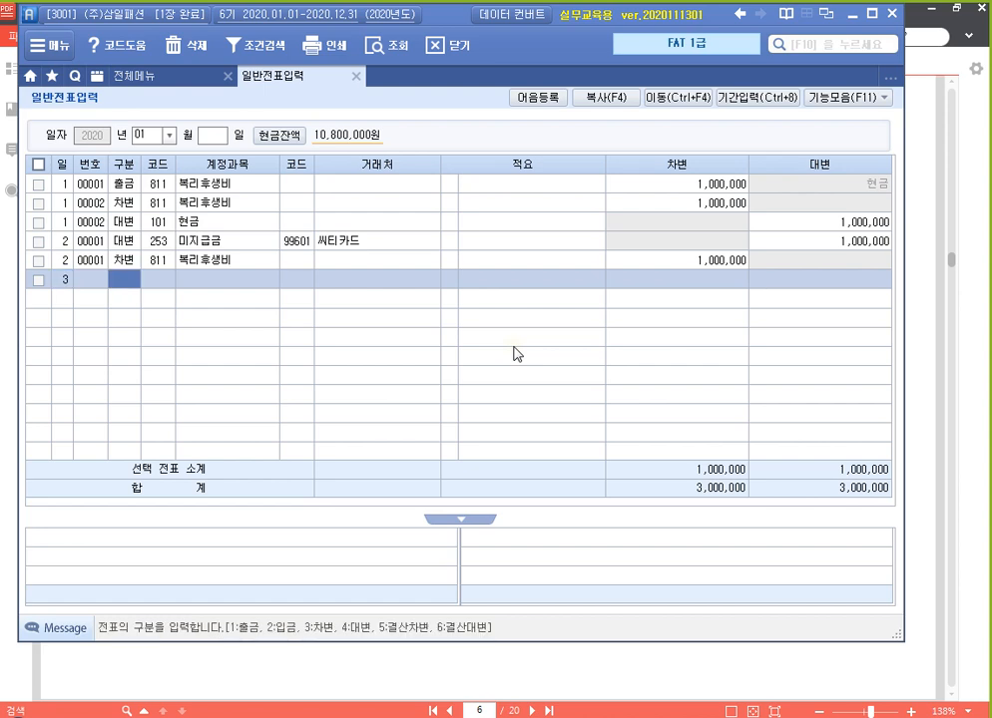
pyautogui.write('3')
pyautogui.press('Return')
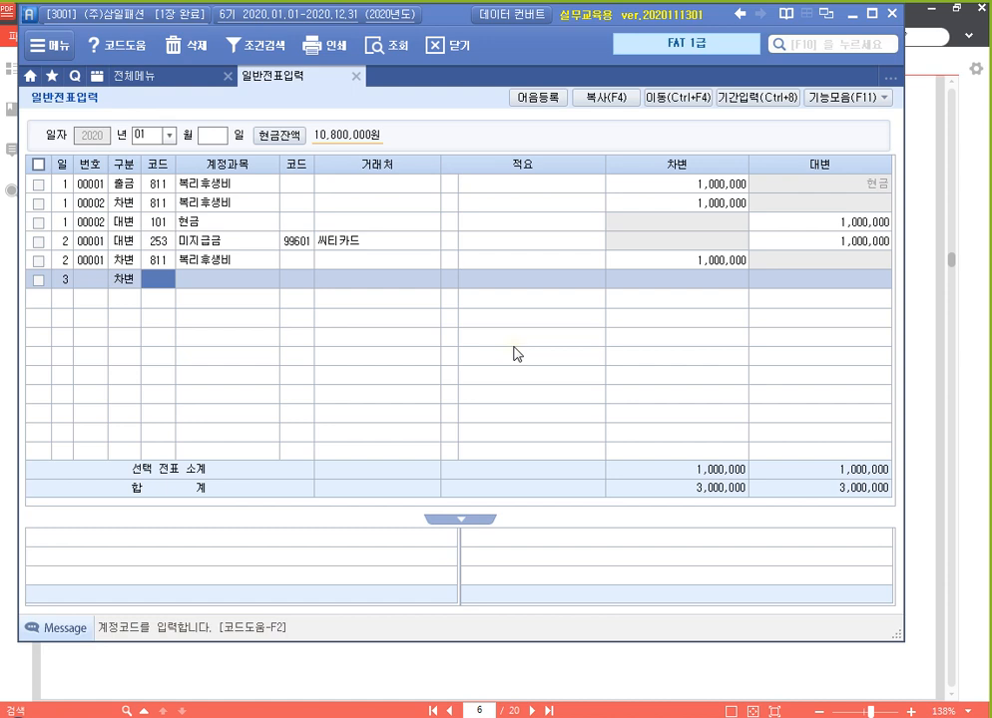
pyautogui.write('재고')
pyautogui.press('Return')
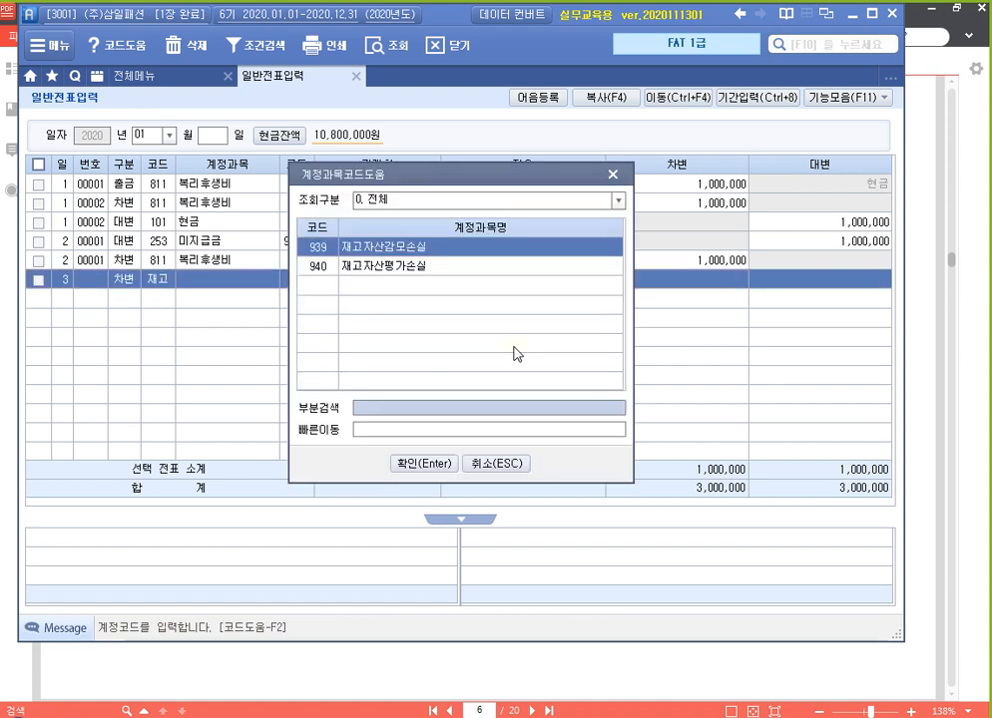
pyautogui.press('Down')
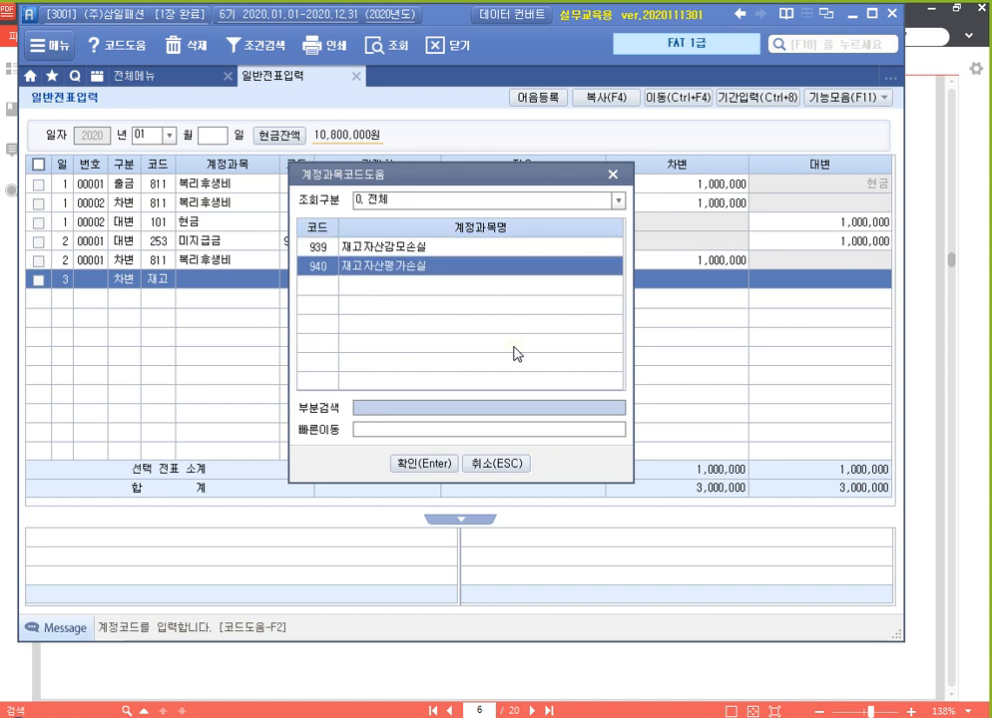
pyautogui.press('Up')
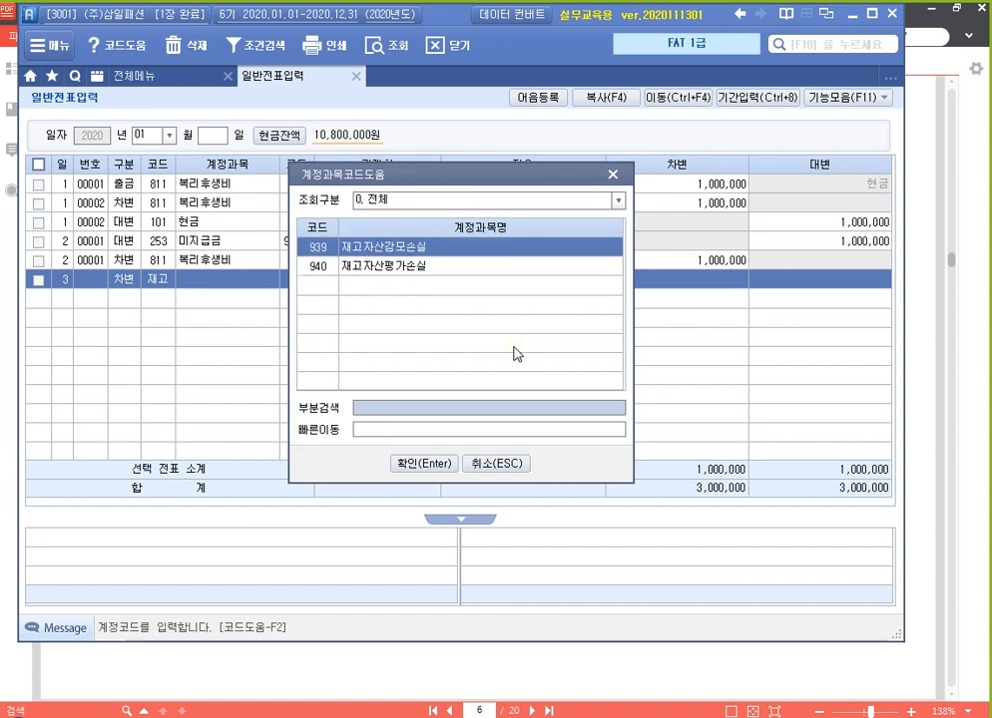
pyautogui.press('Return')
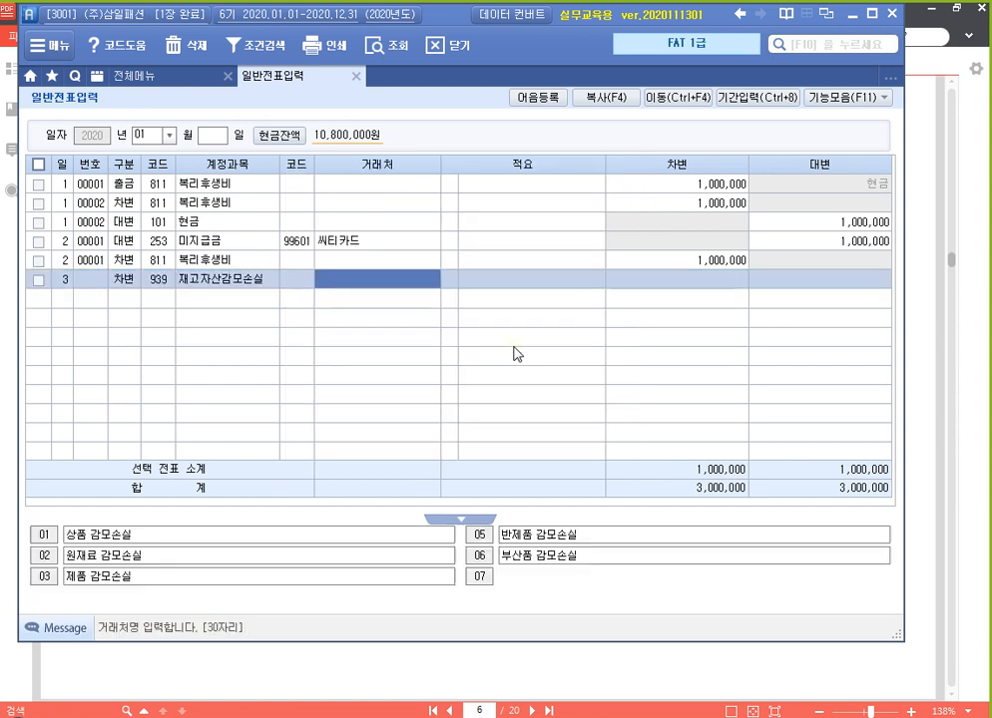
# - Leave 거래처 and 적요 blank on the 재고자산감모손실 line and enter a 차변 amount of 1,000,000
pyautogui.press('Return')
pyautogui.press('Return')
pyautogui.write('1000000')
pyautogui.press('Return')
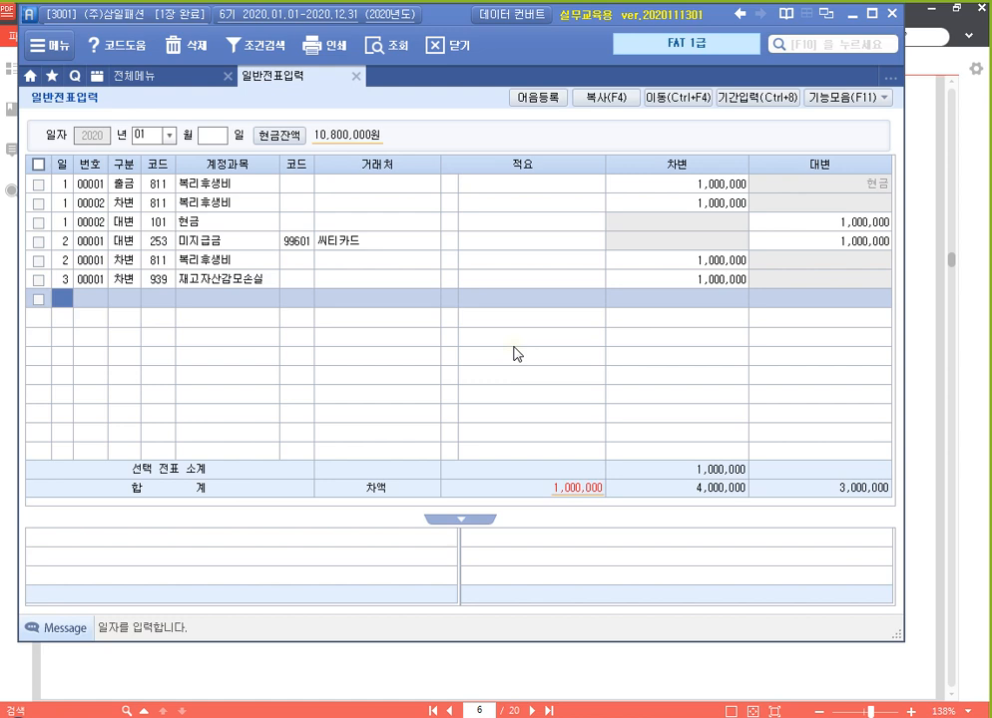
# - Add a second day 3 line with 구분 4 (대변) and account 146 상품, leaving 거래처 blank
pyautogui.write('3')
pyautogui.press('Return')
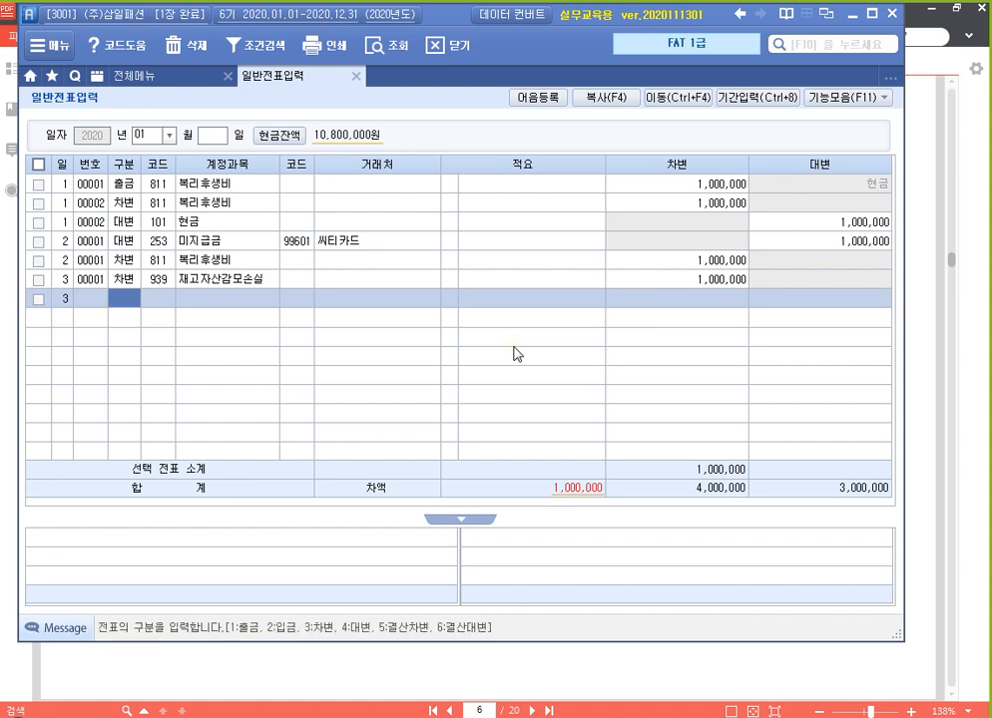
pyautogui.write('4')
pyautogui.press('Return')
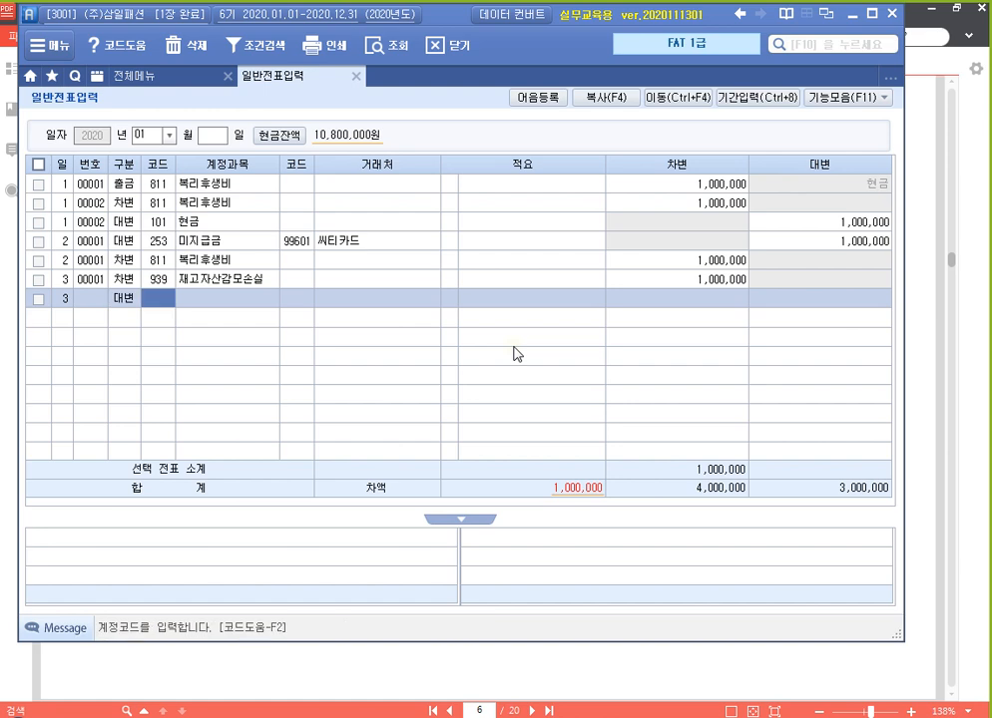
pyautogui.write('146')
pyautogui.press('Return')
pyautogui.press('Left')
pyautogui.press('Return')
pyautogui.press('Return')
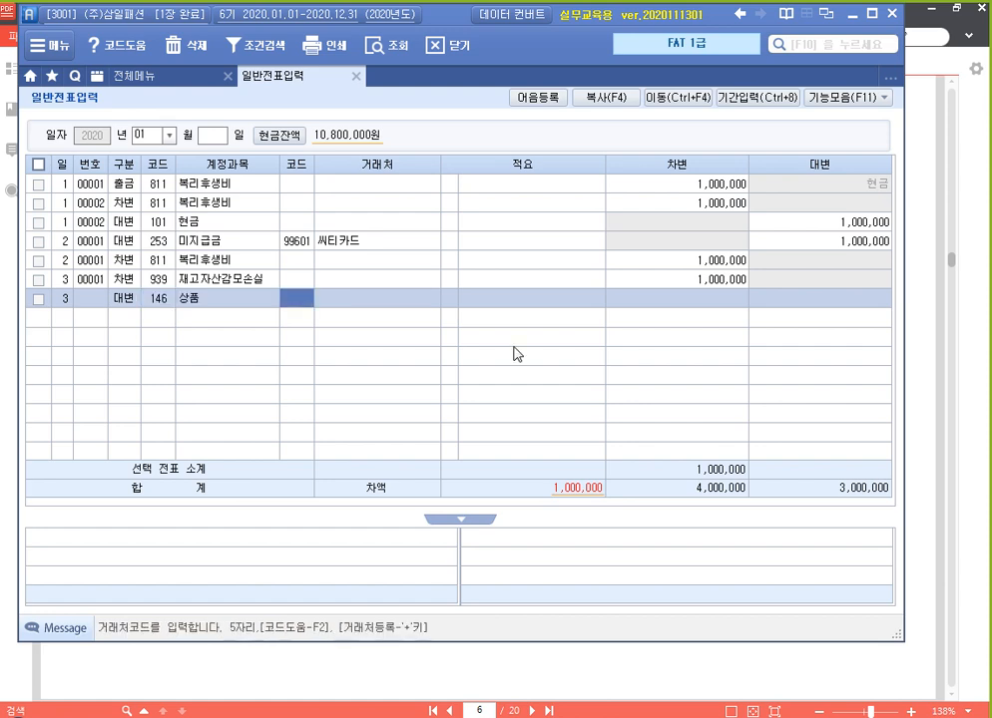
pyautogui.press('Return')
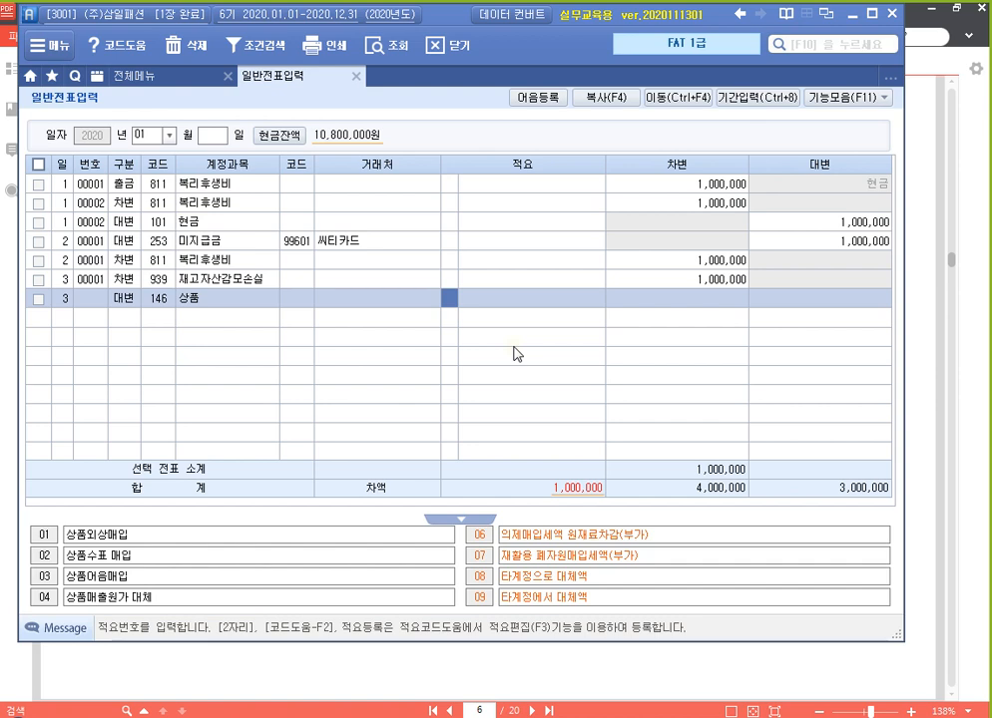
# - Set the 상품 line's 적요 to 08 타계정으로 대체액, reviewing the other choices in the 적요 code list
pyautogui.write('08')
pyautogui.press('ctrl')
pyautogui.press('ctrl')
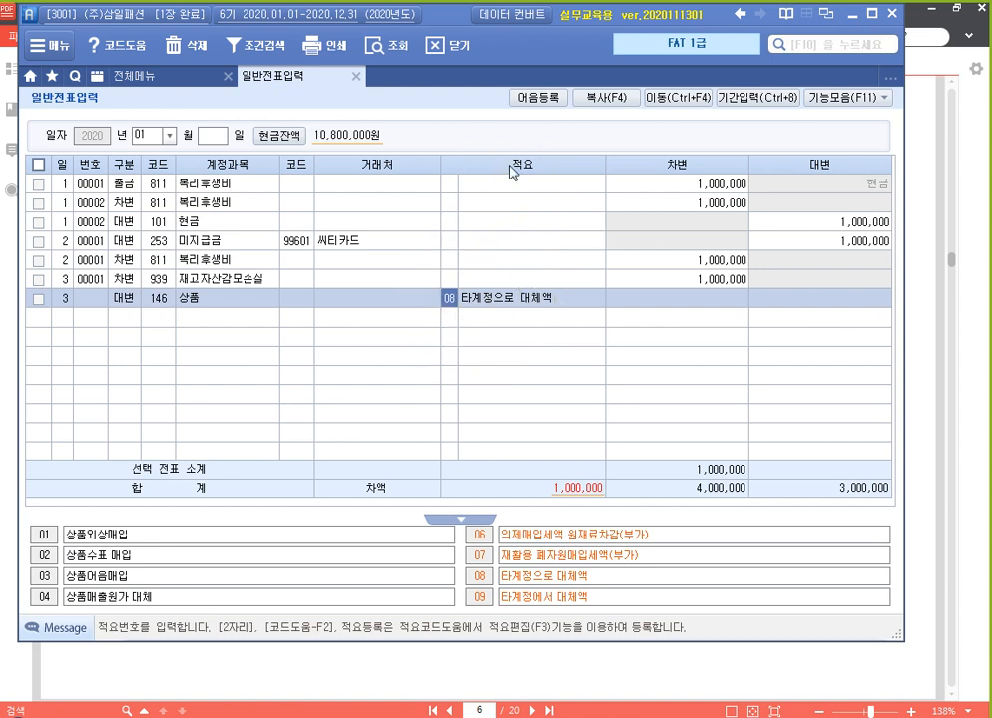
pyautogui.doubleClick(449, 302)
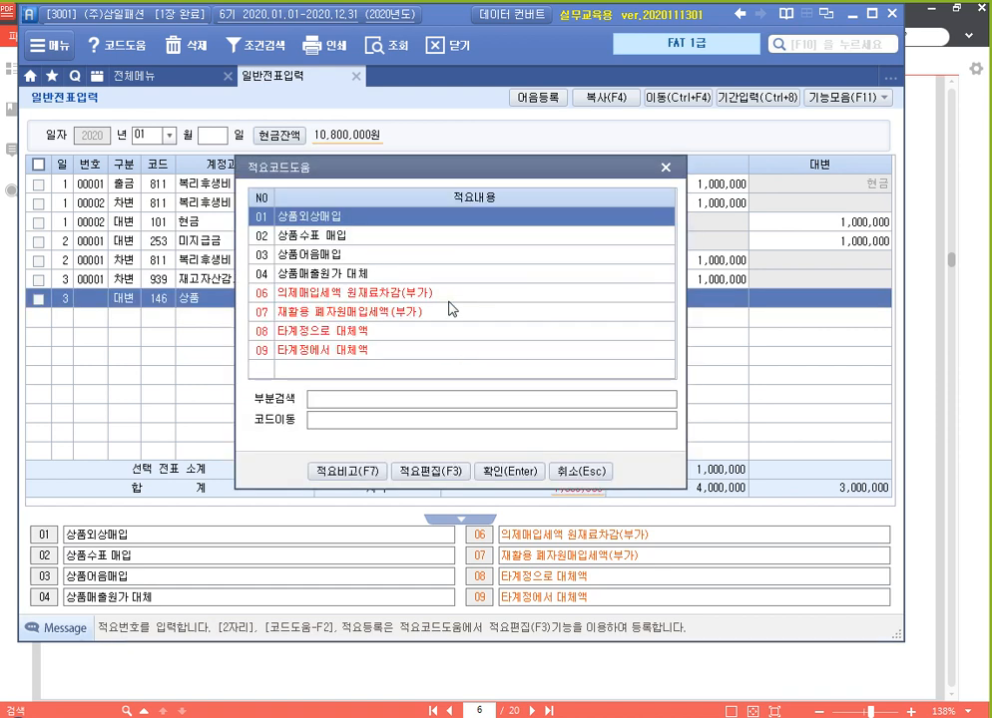
pyautogui.click(333, 241)
pyautogui.click(336, 257)
pyautogui.click(342, 275)
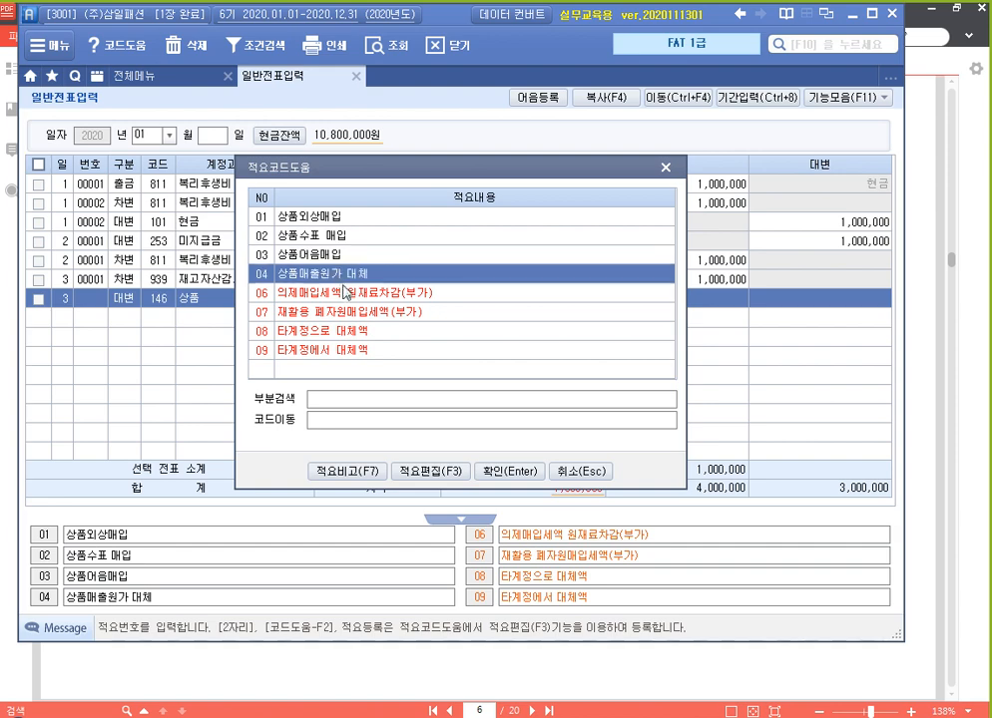
pyautogui.click(346, 295)
pyautogui.click(349, 312)
pyautogui.click(349, 351)
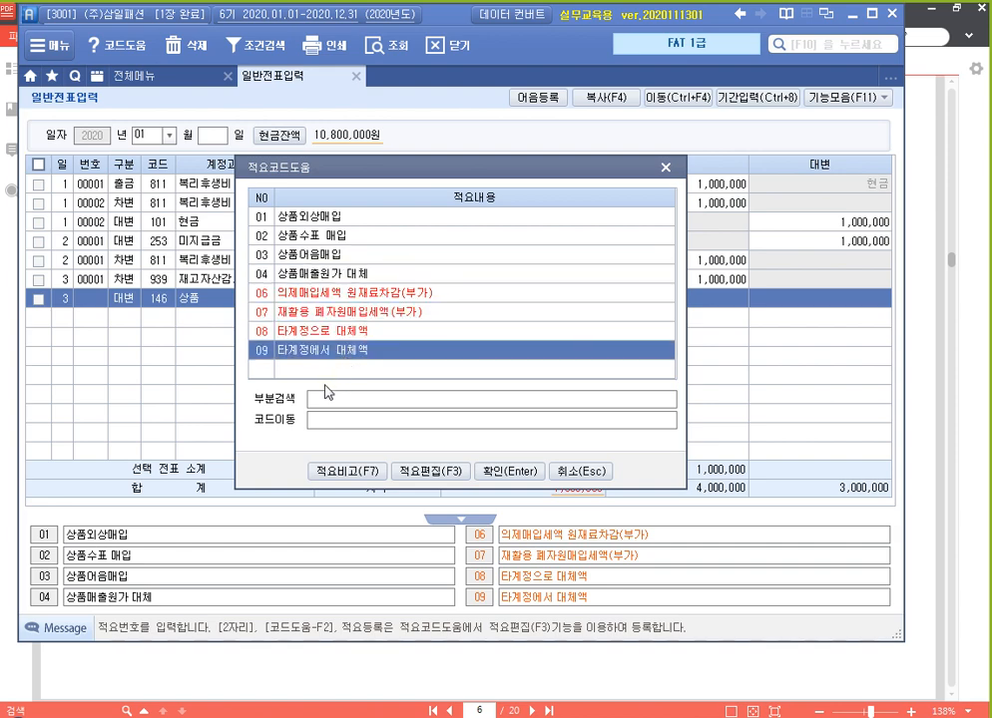
pyautogui.click(332, 332)
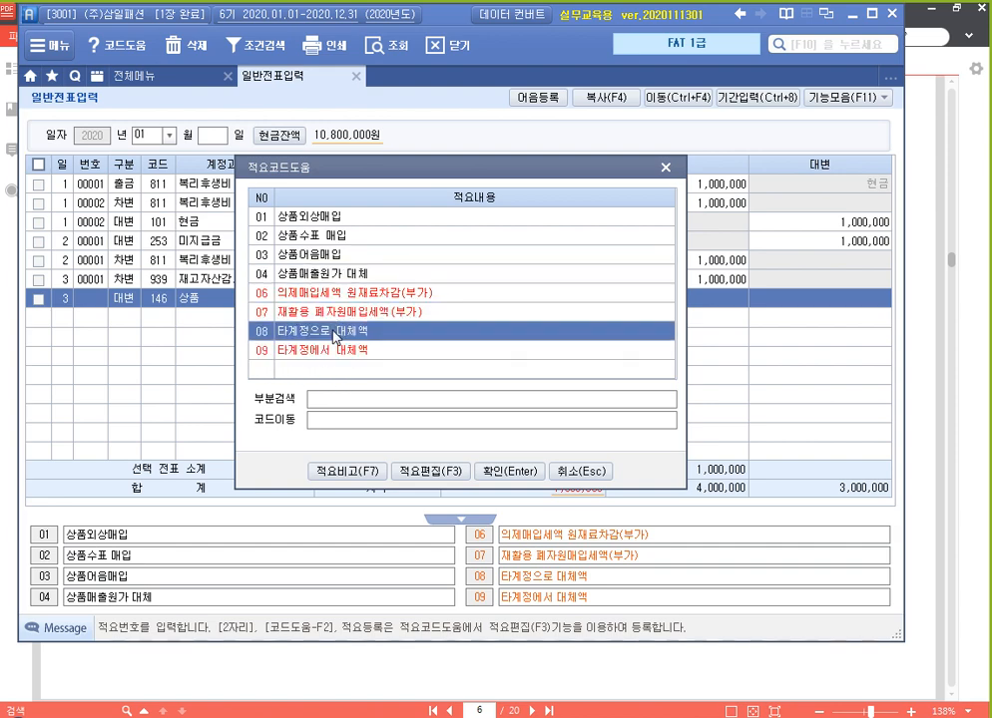
pyautogui.click(335, 337)
pyautogui.click(333, 332)
pyautogui.press('Return')
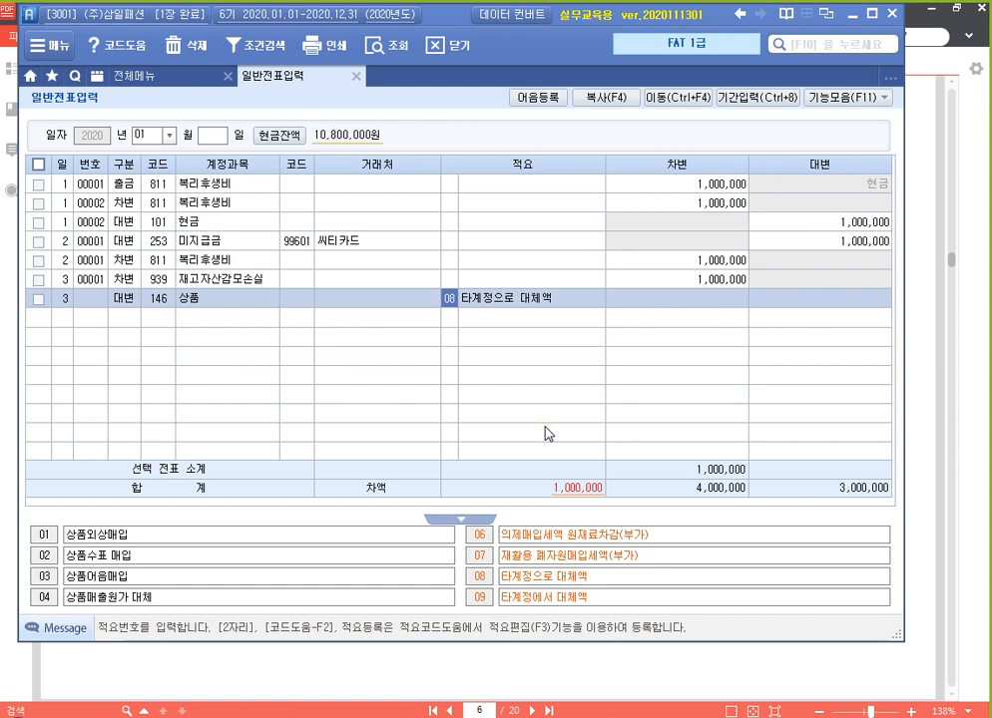
# - Enter a 대변 amount of 1,000,000 on the day 3 상품 line
pyautogui.press('Return')
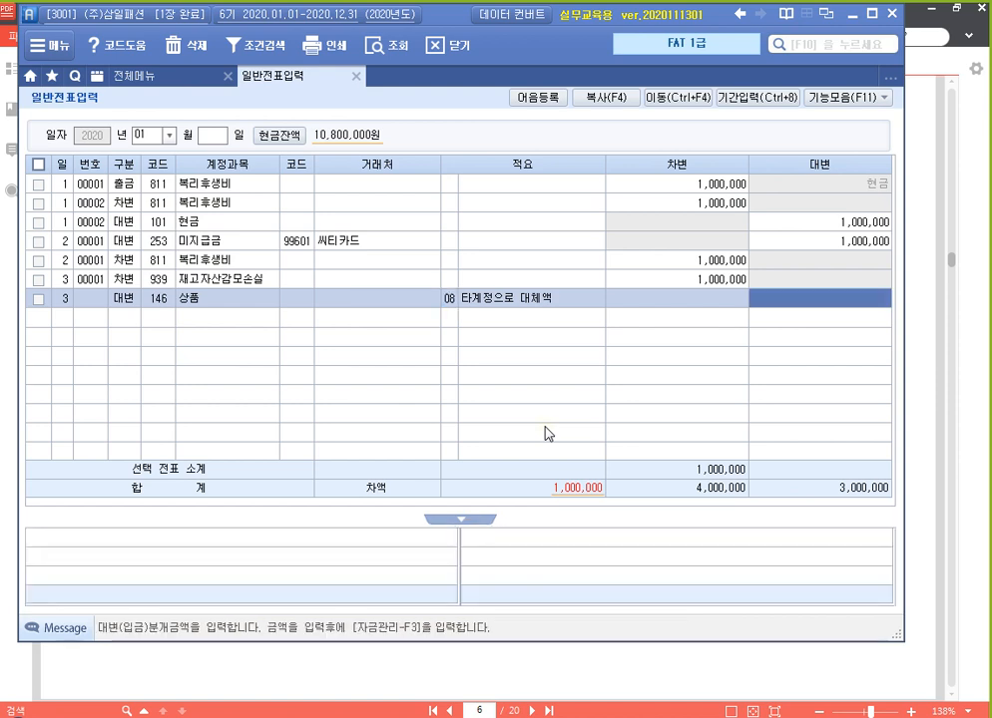
pyautogui.write('1000000')
pyautogui.press('Return')
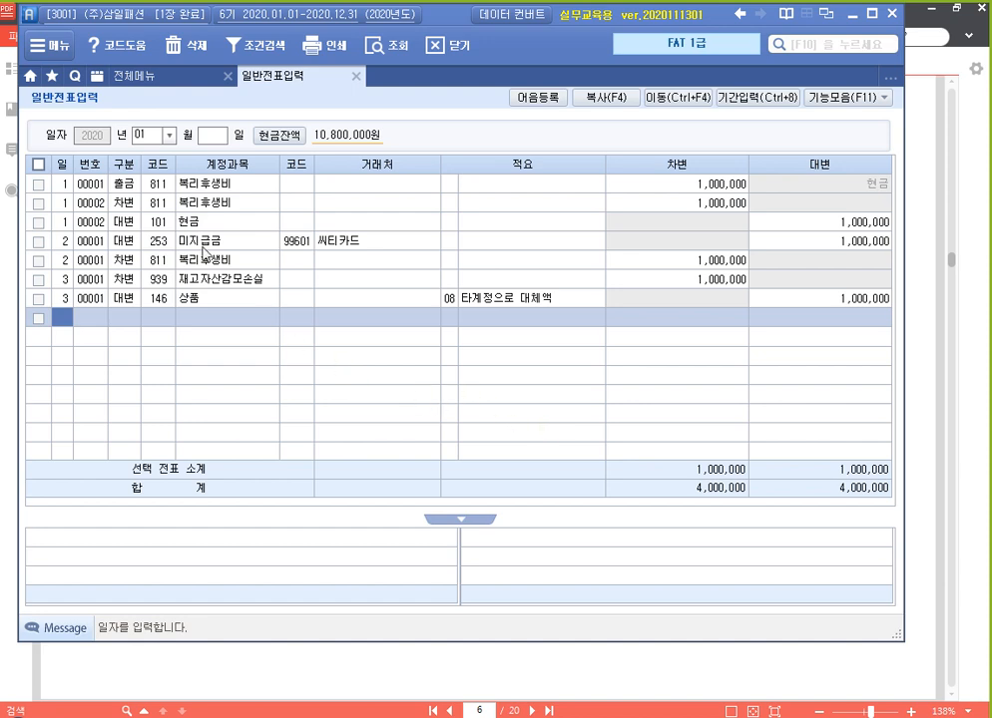
# - Compare the account codes and journal previews of the day 1 출금 entry and the 차변/대변 entry of 복리후생비 and 현금
pyautogui.click(163, 223)
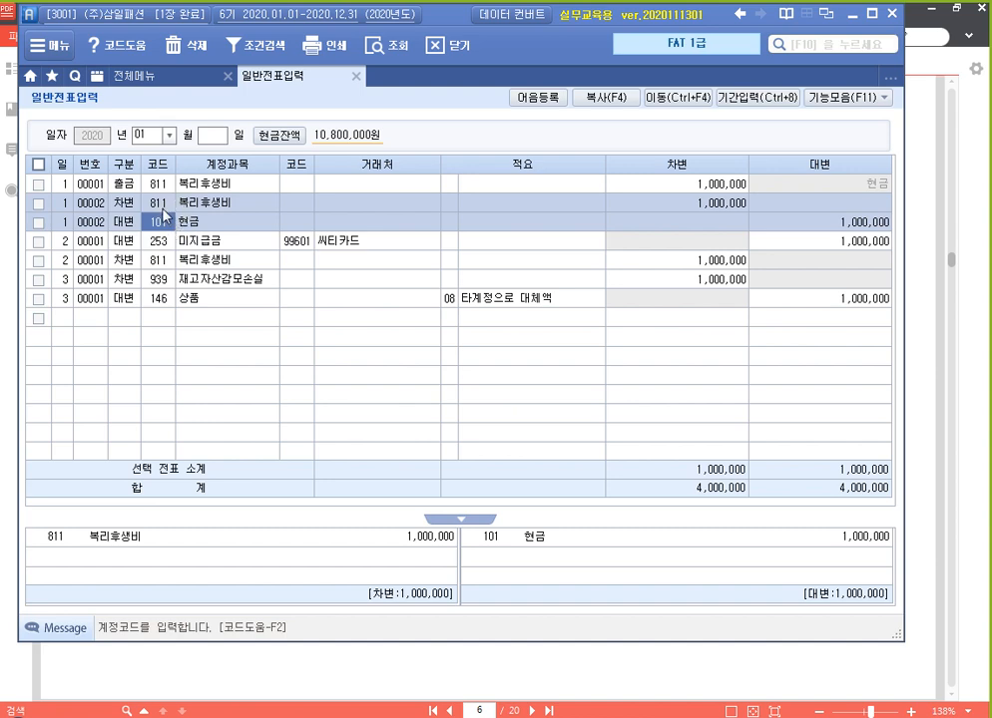
pyautogui.press('Up')
pyautogui.press('Down')
pyautogui.press('Up')
pyautogui.press('Up')
pyautogui.press('Down')
pyautogui.click(168, 187)
pyautogui.click(162, 220)
pyautogui.click(161, 202)
pyautogui.click(161, 219)
# - Add a new day 1 line with 구분 4 (대변) and account 103 보통예금
pyautogui.click(123, 317)
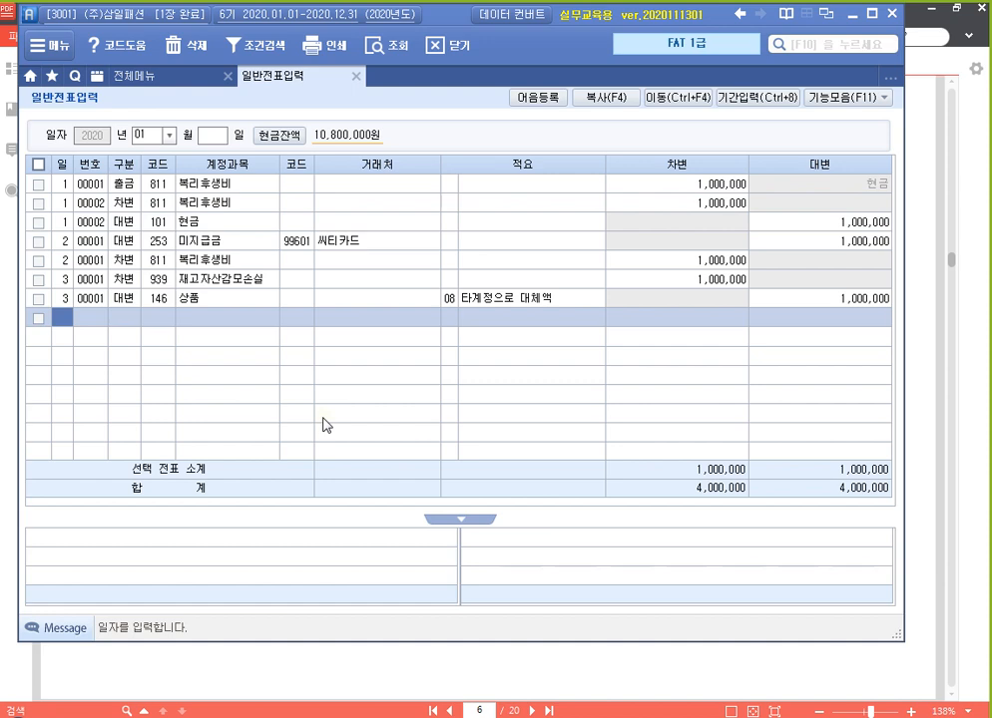
pyautogui.write('1')
pyautogui.press('Return')
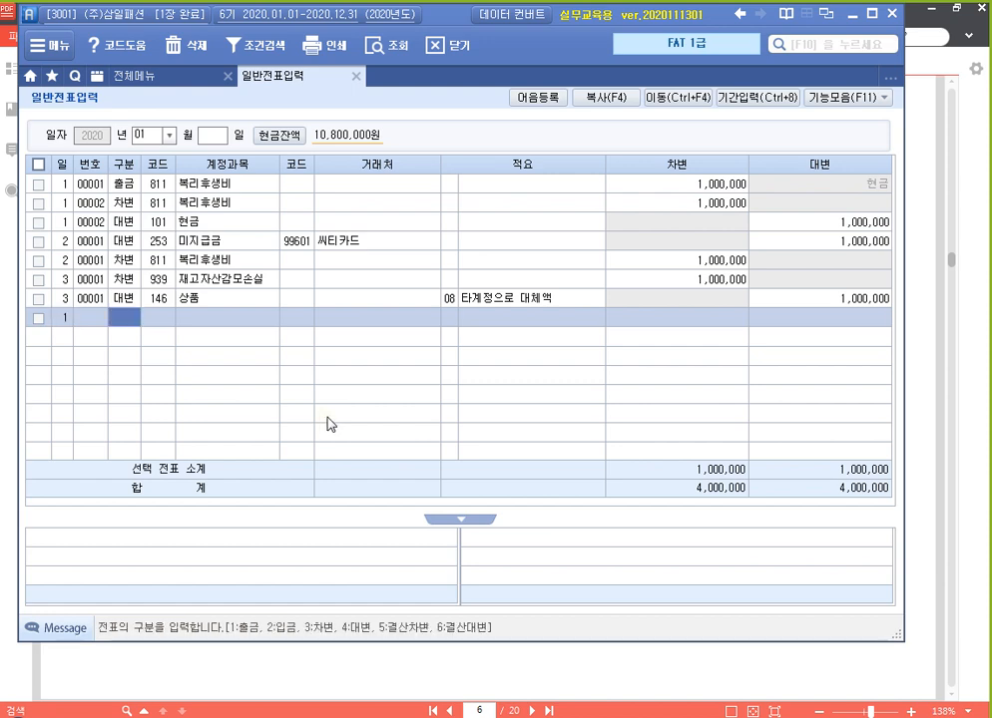
pyautogui.write('4')
pyautogui.press('Return')
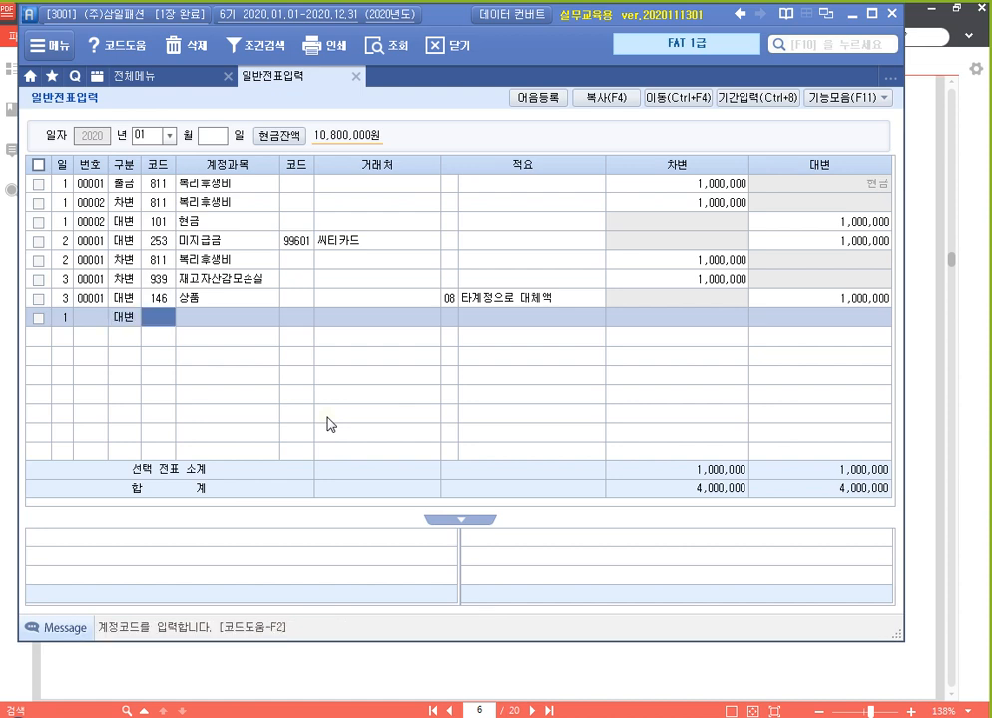
pyautogui.write('103')
pyautogui.press('Return')
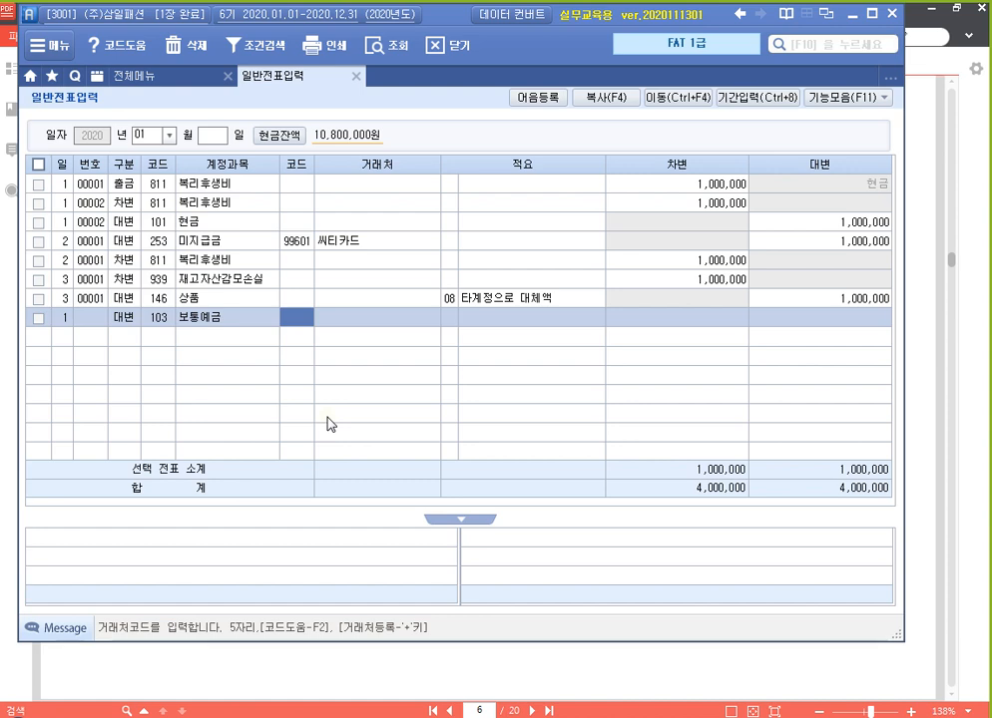
# - Assign 거래처 code 98002 (신한은행(보통)) to the 보통예금 line, leave 적요 blank, and enter a 대변 amount of 300,000
pyautogui.write('98002')
pyautogui.press('Return')
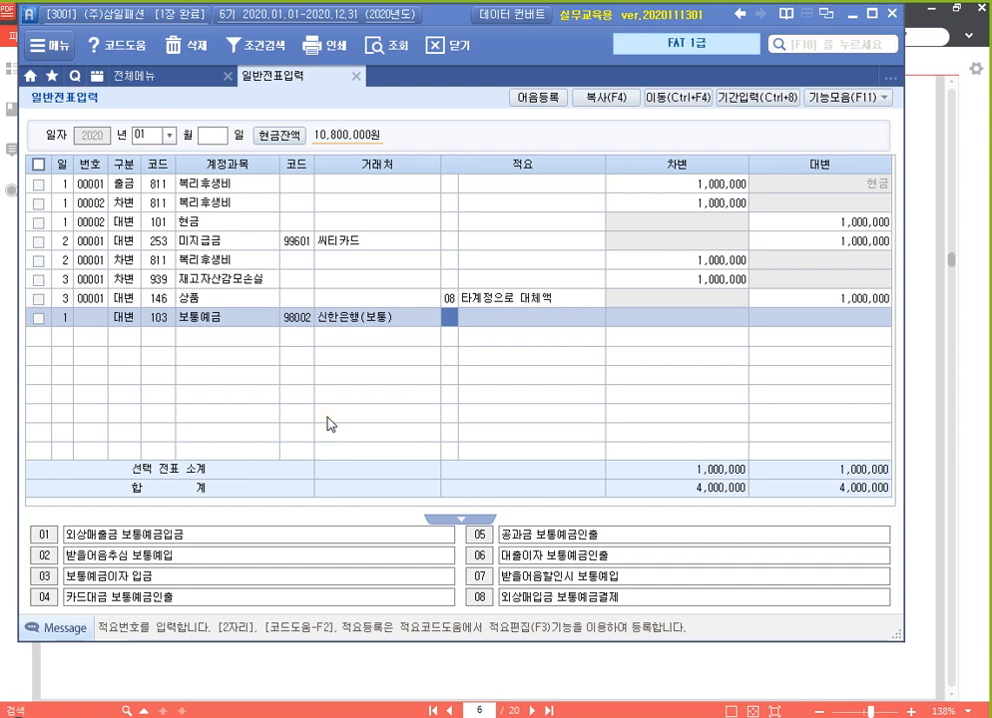
pyautogui.press('Return')
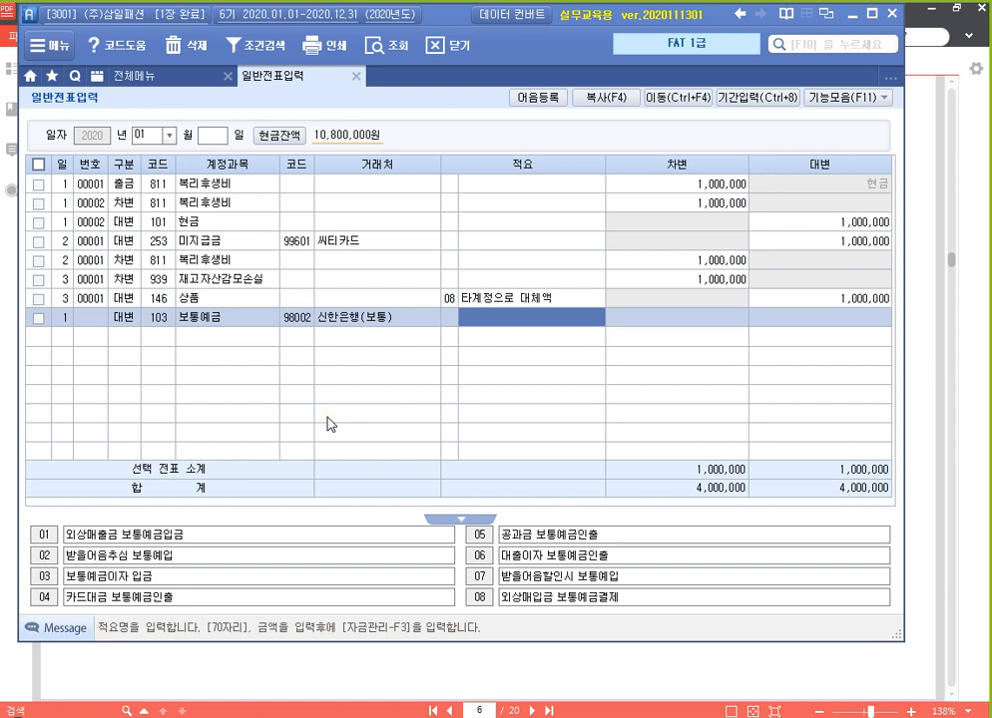
pyautogui.press('Return')
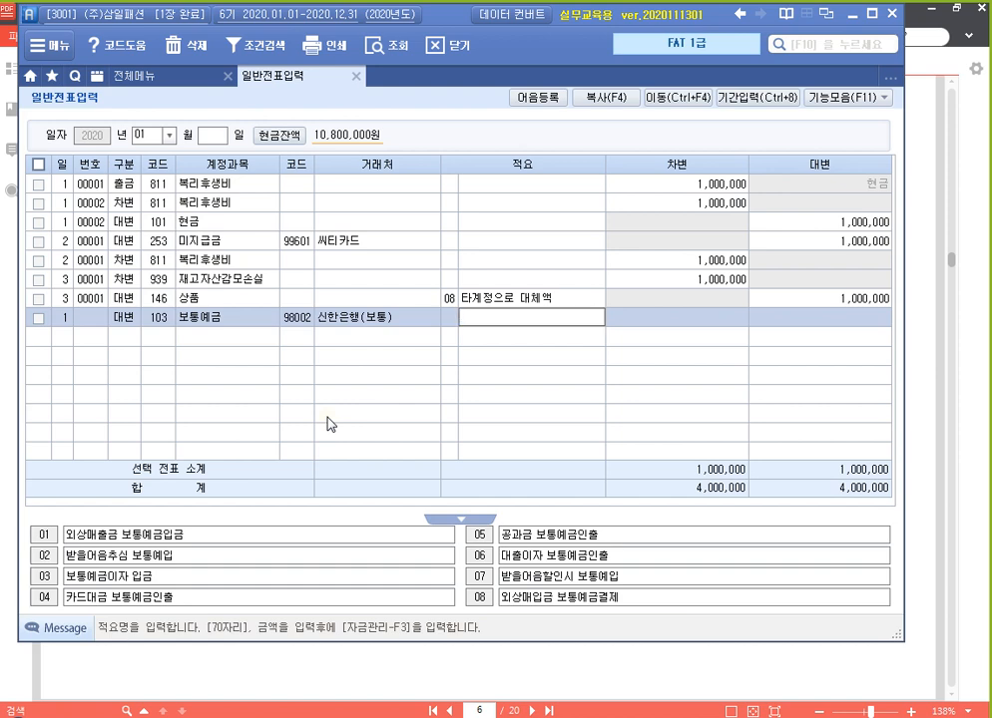
pyautogui.press('Return')
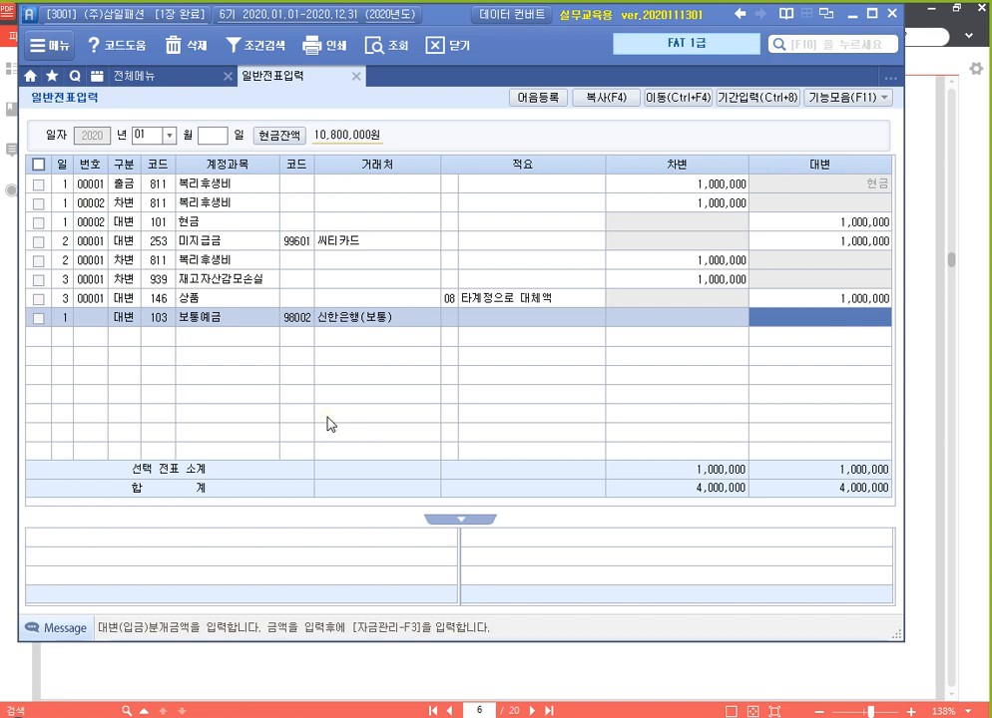
pyautogui.write('3000000')
pyautogui.press('Return')
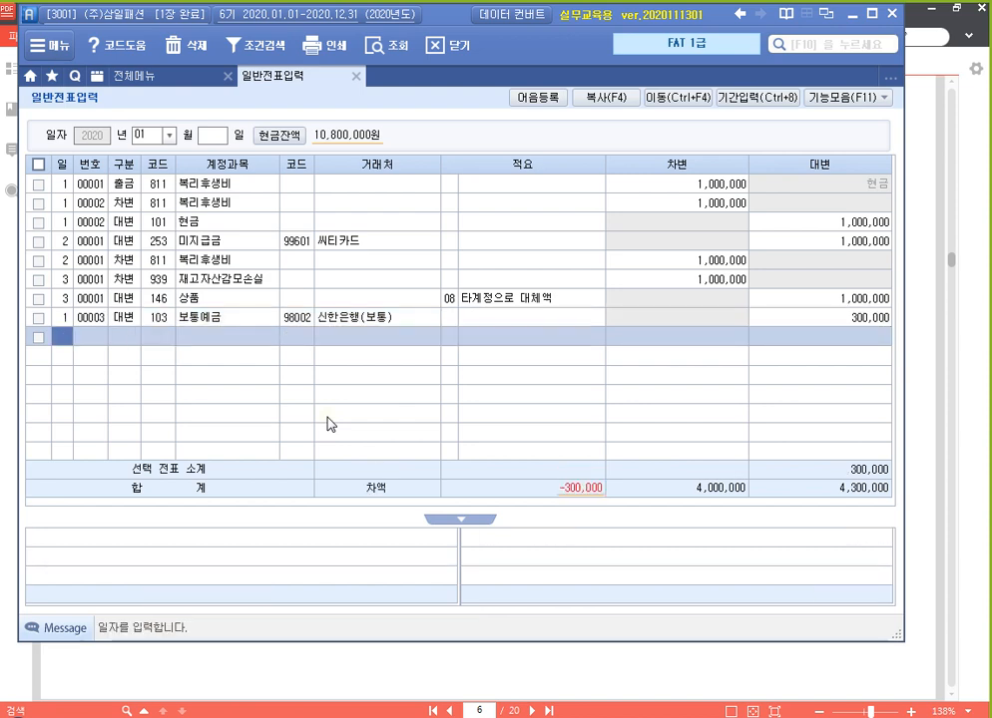
pyautogui.press('Up')
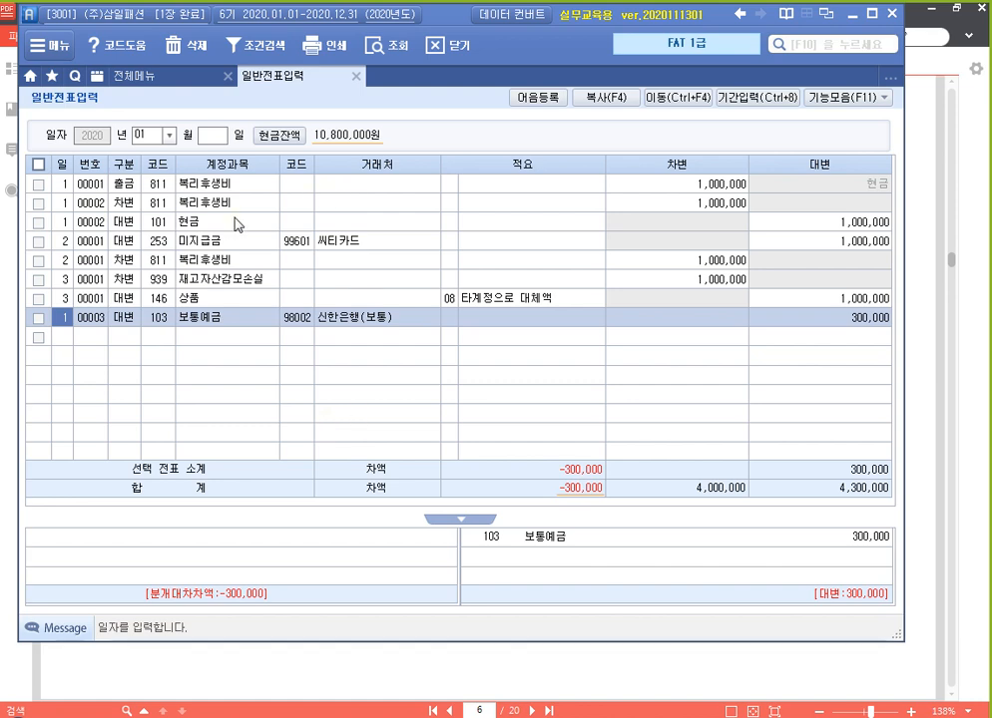
# - Set the 대변 amount of the day 1 현금 line to 700,000
pyautogui.click(806, 227)
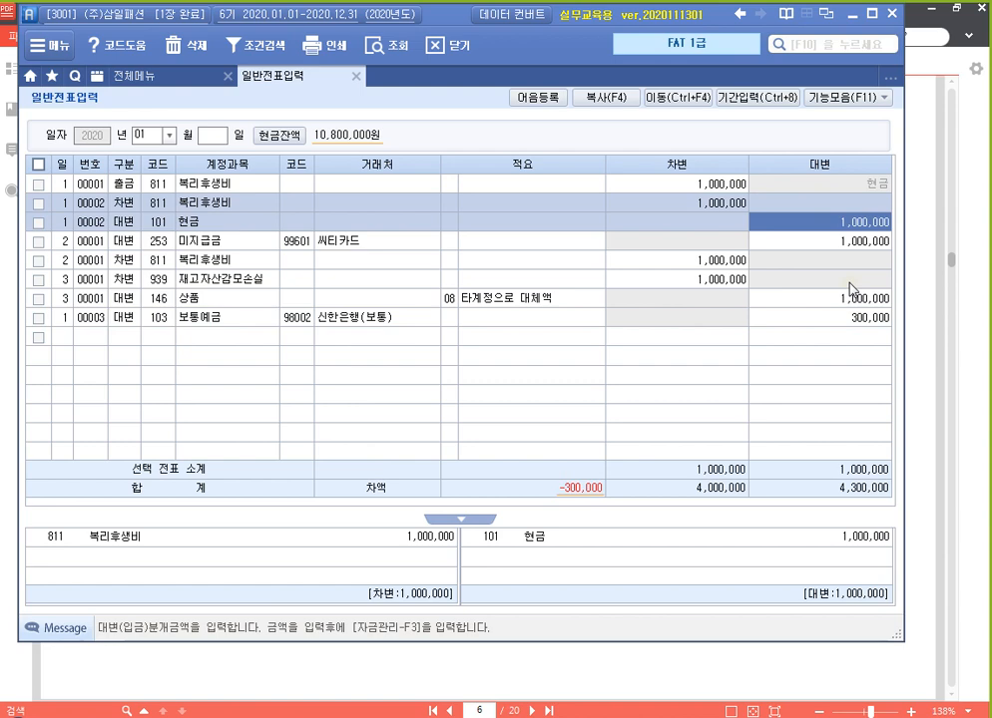
pyautogui.click(858, 320)
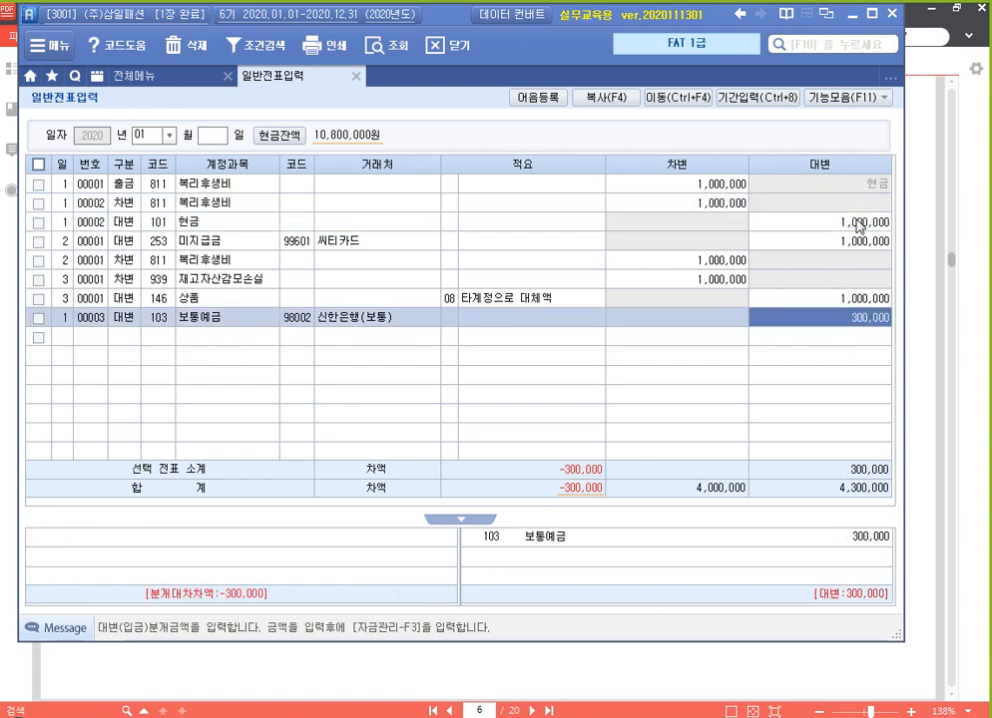
pyautogui.click(860, 220)
pyautogui.press('BackSpace')
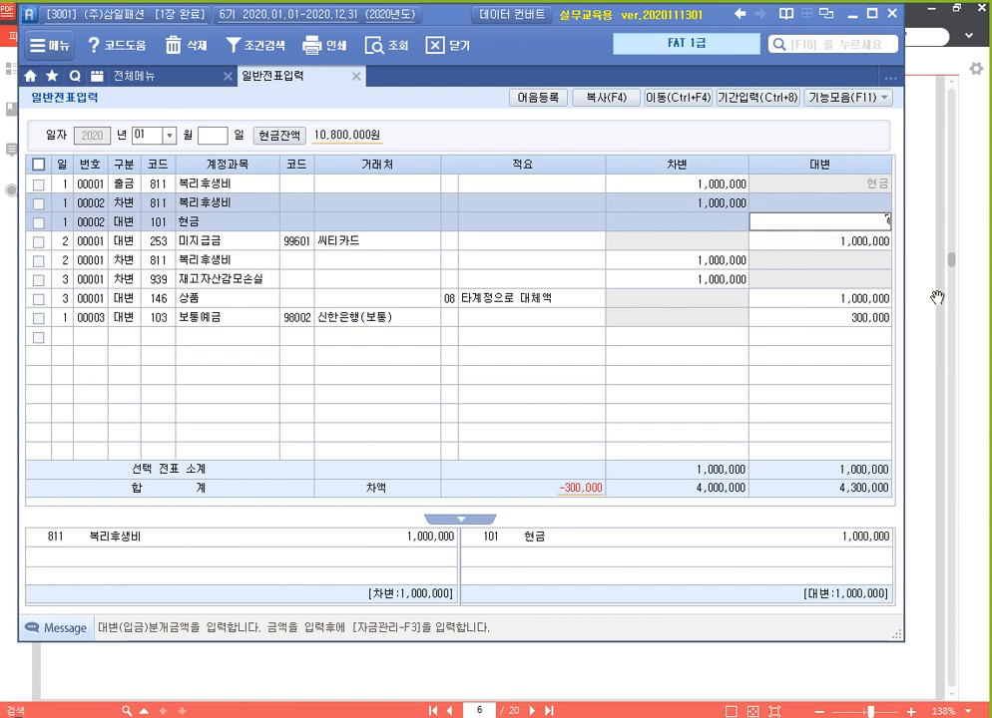
pyautogui.write('7000000')
pyautogui.press('Return')
pyautogui.press('Up')
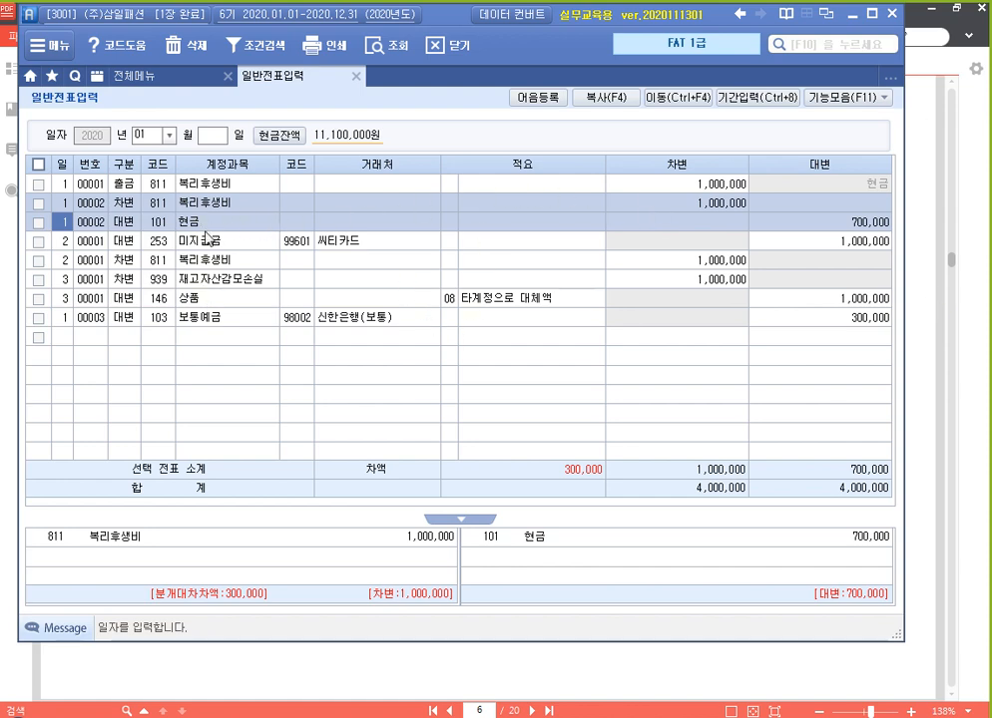
# - Compare the slip numbers and journal previews of the day 1 복리후생비, 현금 and 보통예금 lines
pyautogui.click(211, 319)
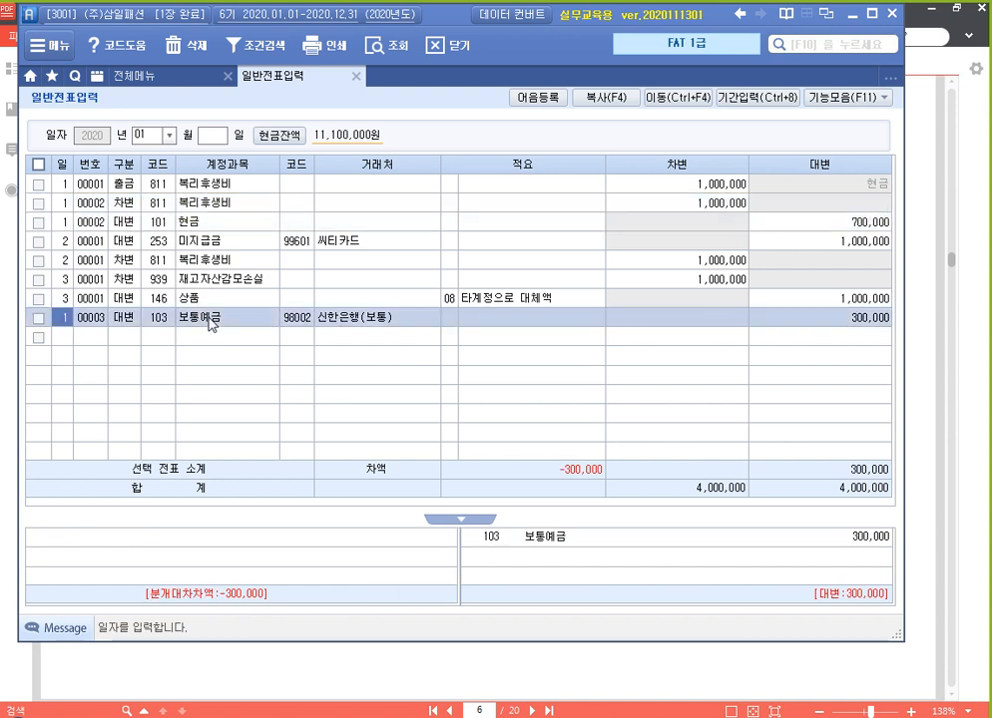
pyautogui.click(239, 205)
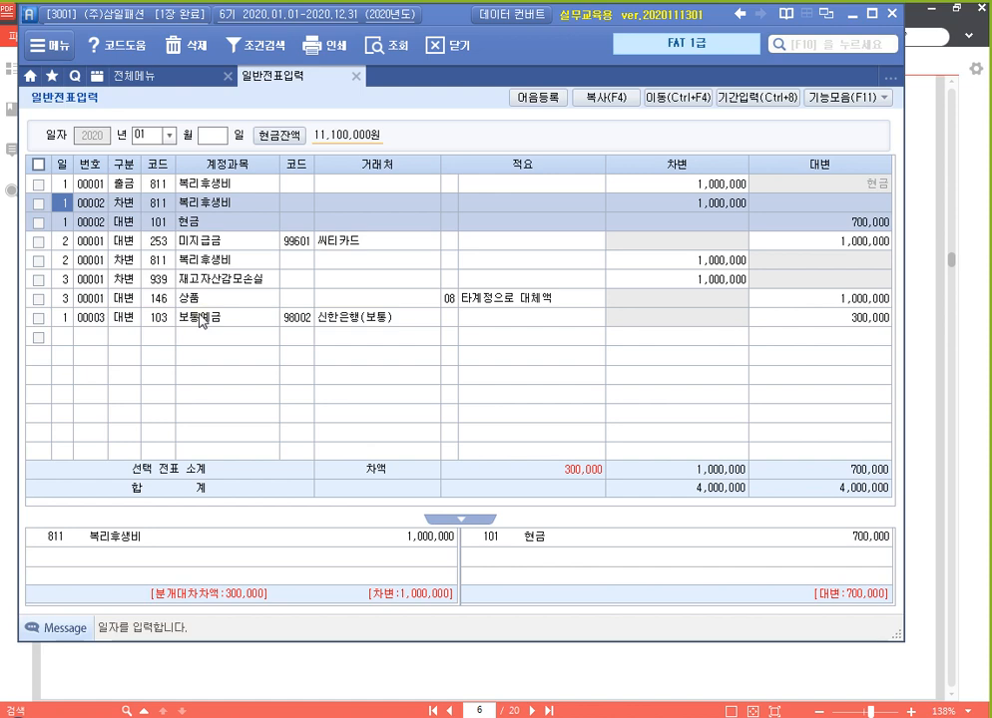
pyautogui.click(202, 318)
pyautogui.click(204, 223)
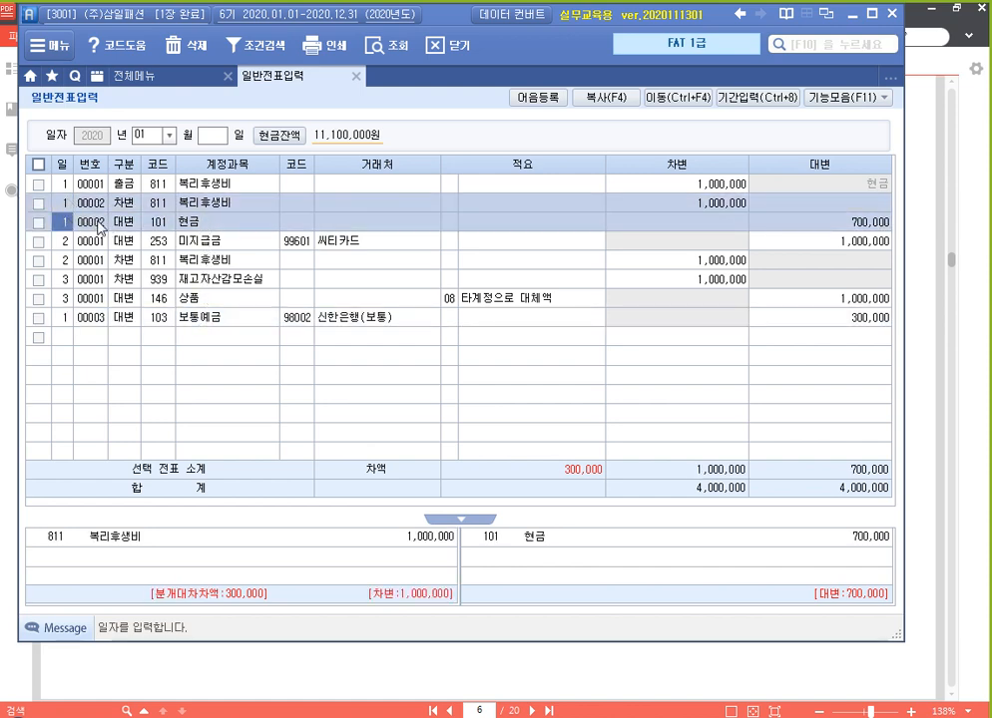
pyautogui.click(100, 323)
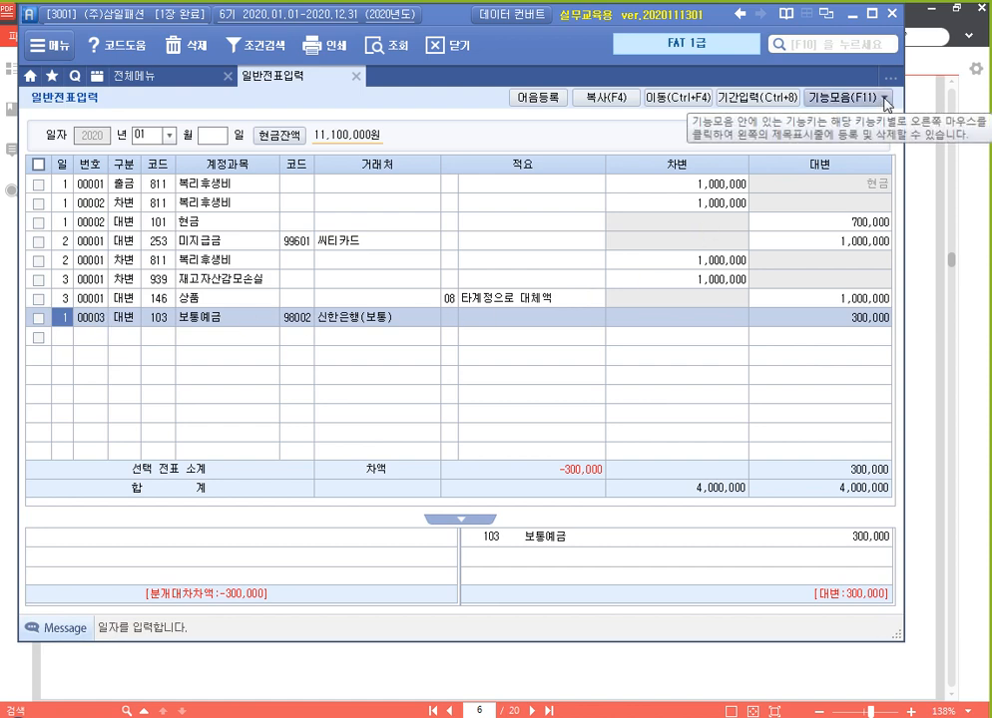
pyautogui.press('ctrl')
pyautogui.press('ctrl')
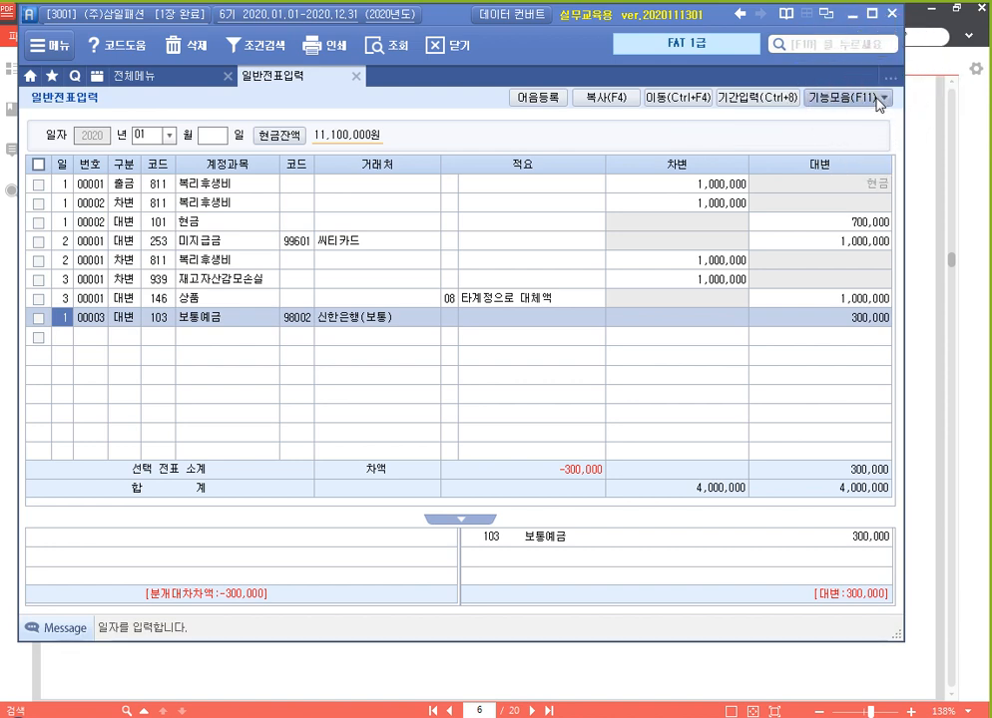
# - Turn on 번호수정 so the slip numbers in the 번호 column can be edited
pyautogui.click(879, 98)
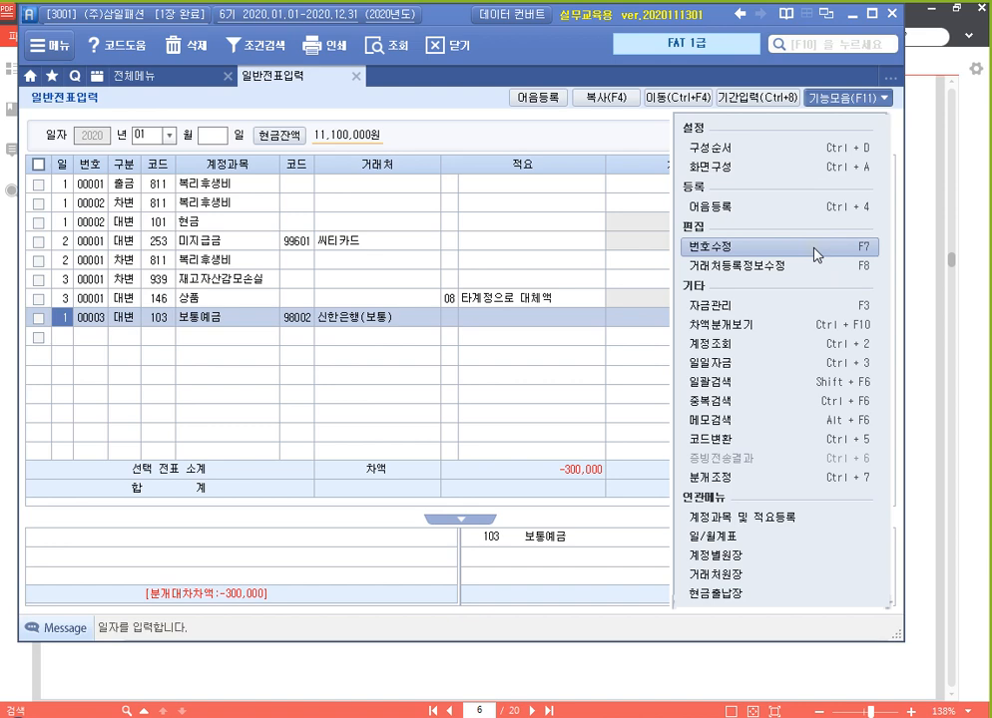
pyautogui.click(816, 247)
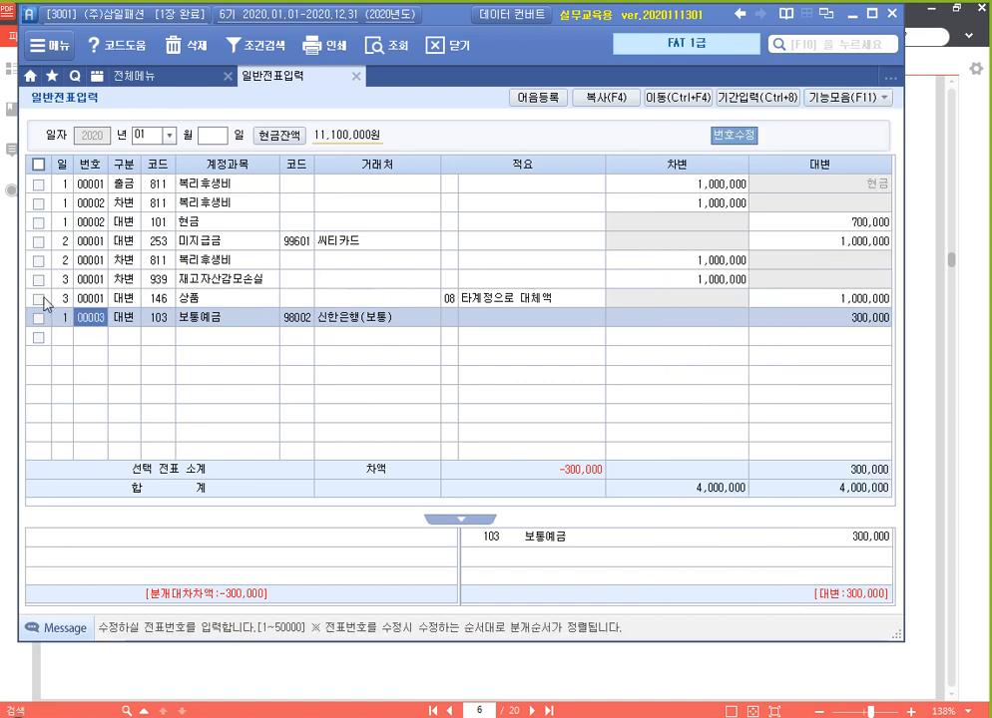
pyautogui.click(90, 220)
pyautogui.click(87, 204)
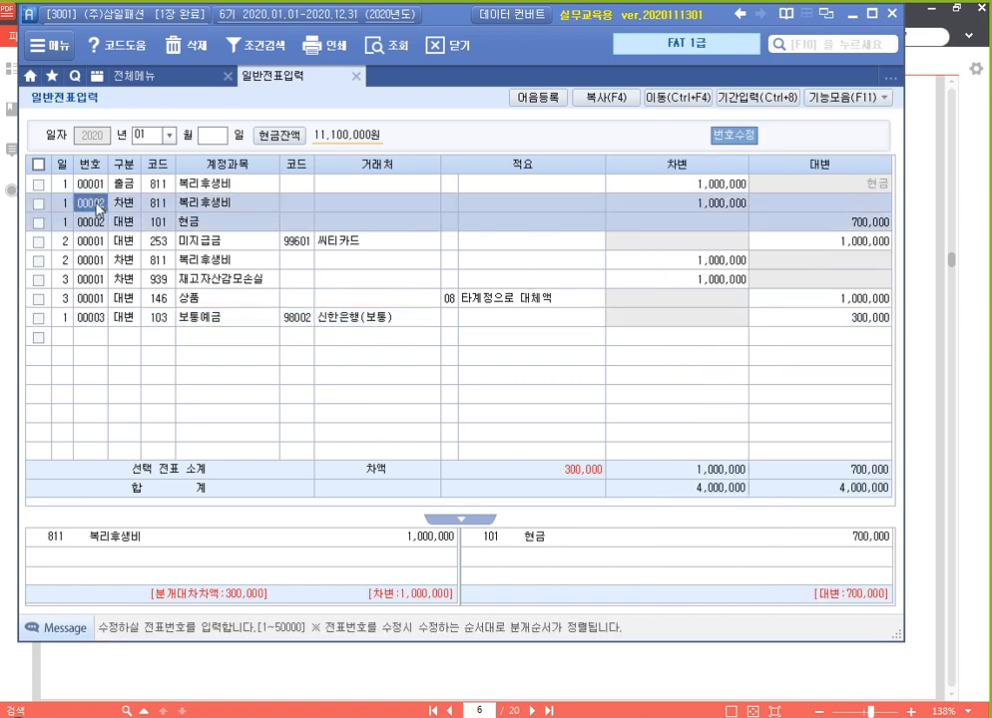
pyautogui.click(92, 319)
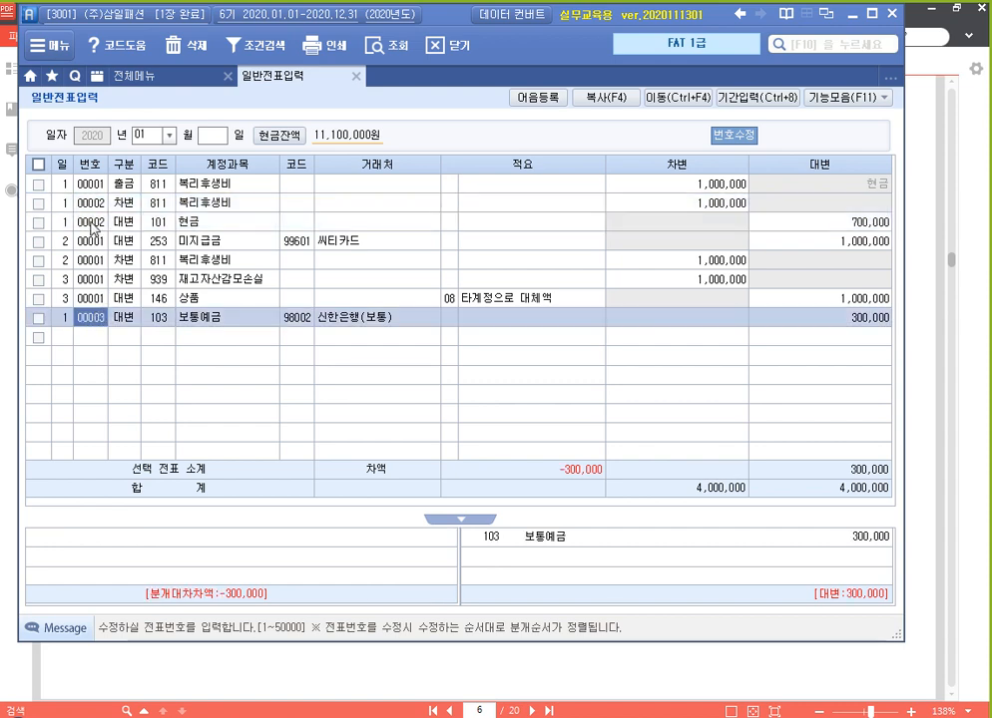
pyautogui.click(90, 222)
pyautogui.click(846, 97)
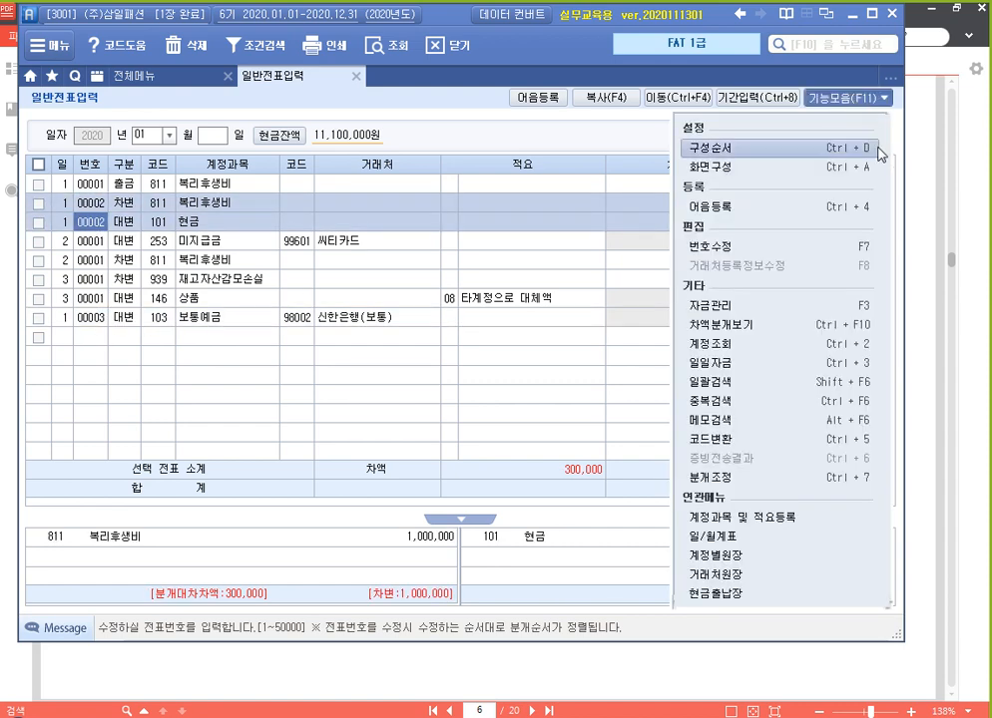
pyautogui.click(808, 253)
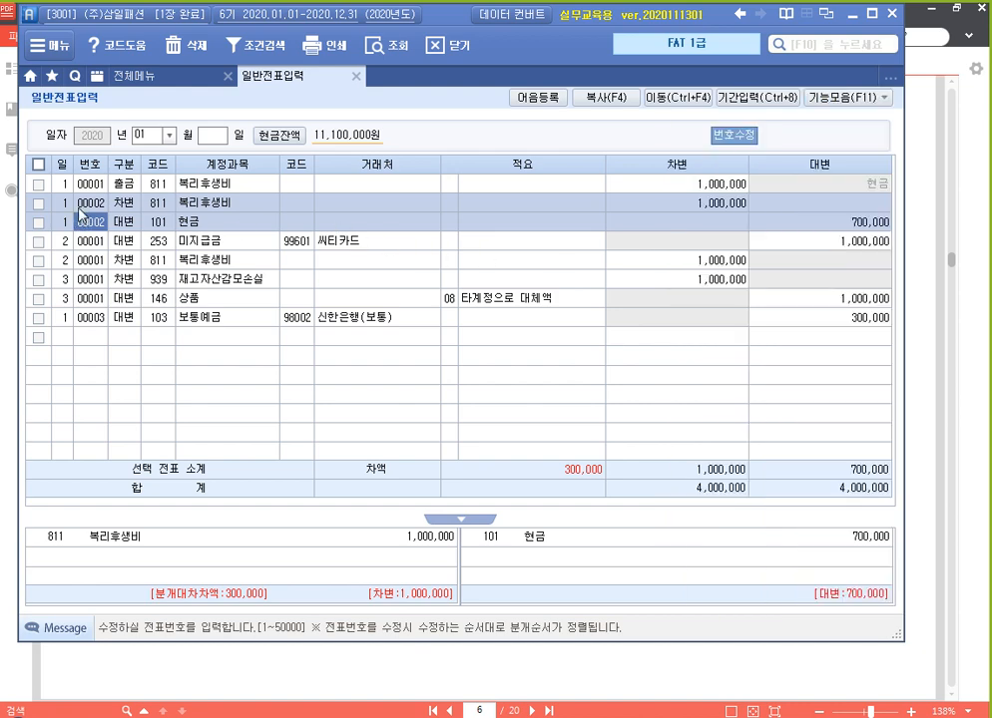
# - Set the slip number of the day 1 보통예금 line to 2, matching the 복리후생비 and 현금 lines
pyautogui.click(88, 317)
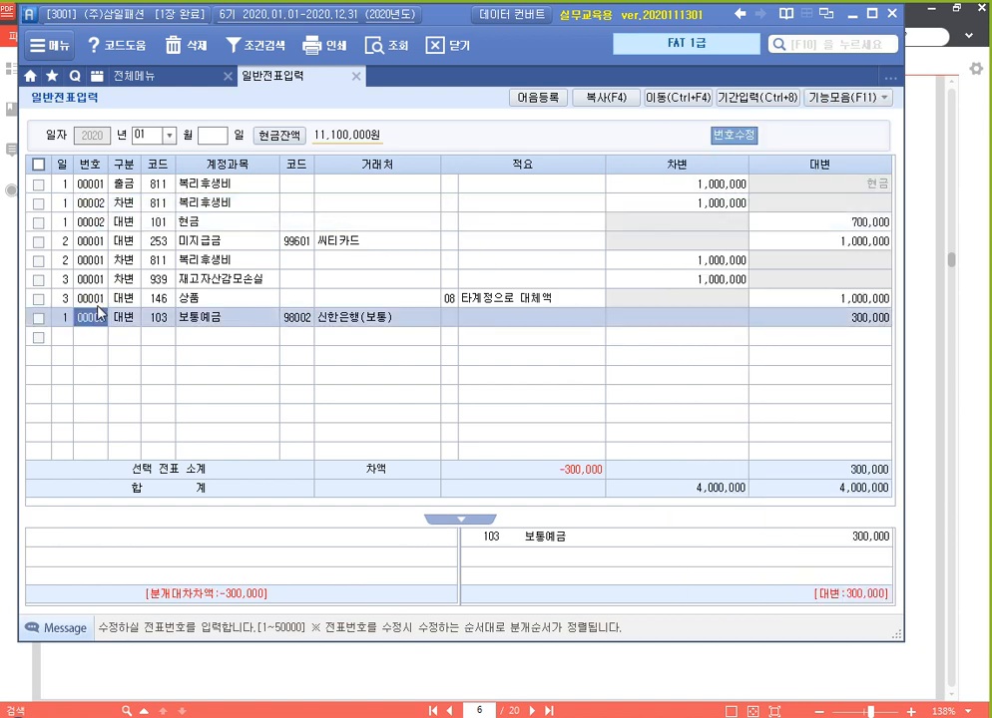
pyautogui.click(89, 220)
pyautogui.click(95, 201)
pyautogui.click(97, 220)
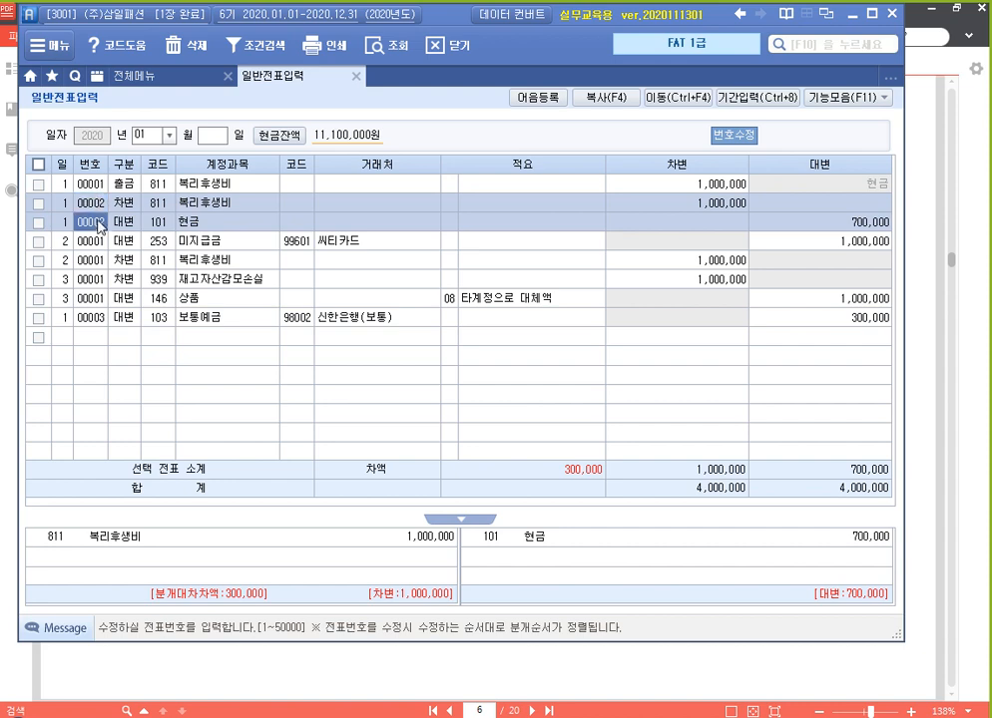
pyautogui.click(99, 205)
pyautogui.click(88, 317)
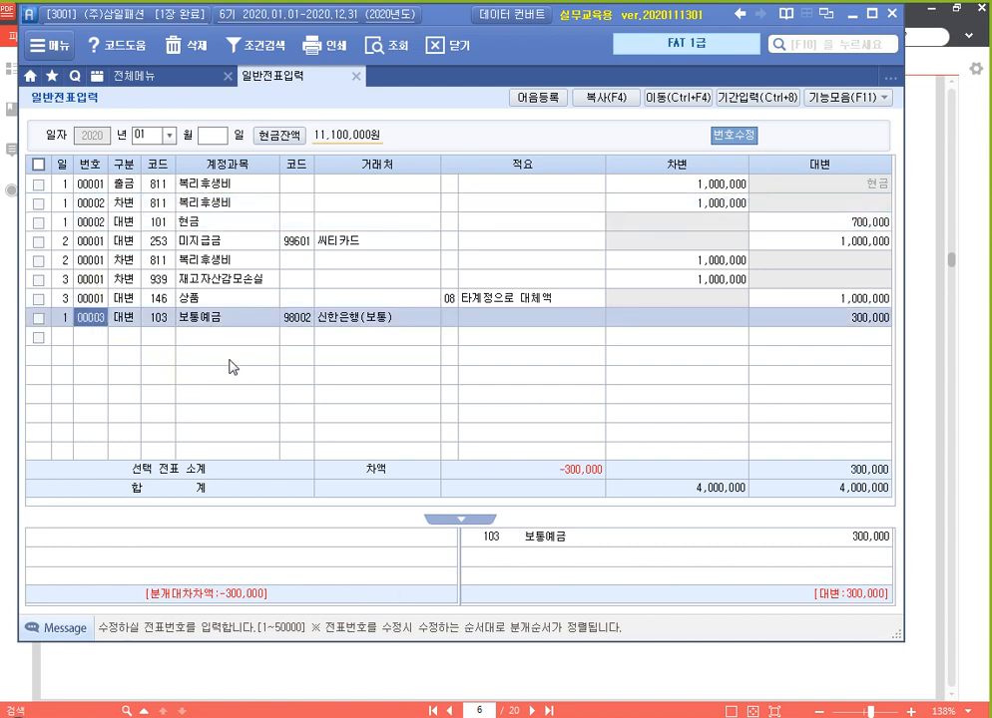
pyautogui.write('2')
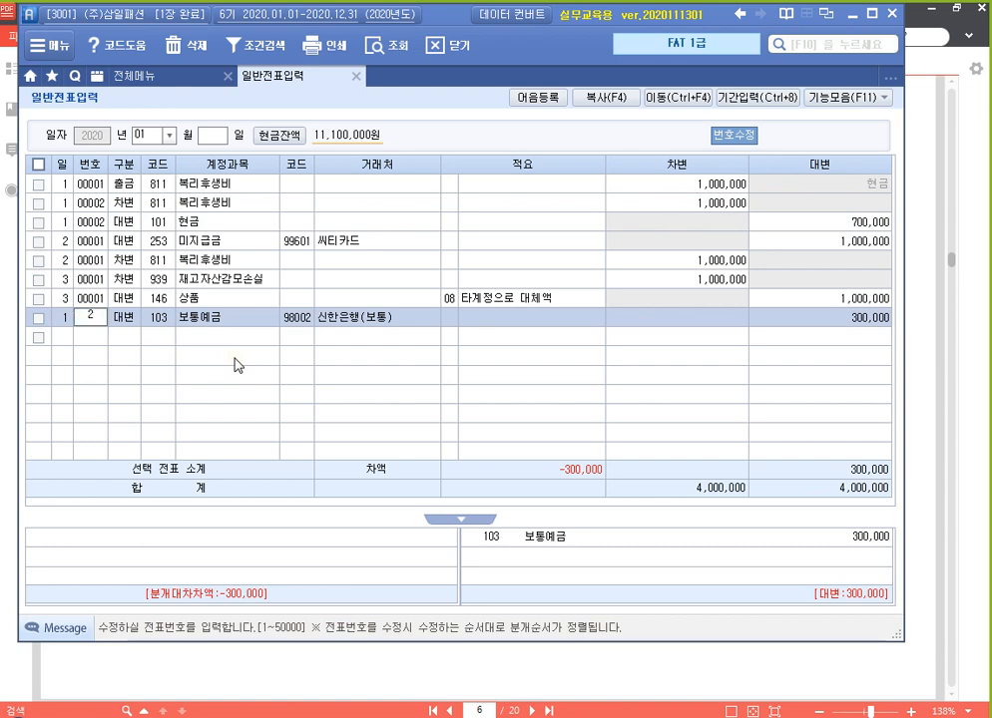
pyautogui.press('Return')
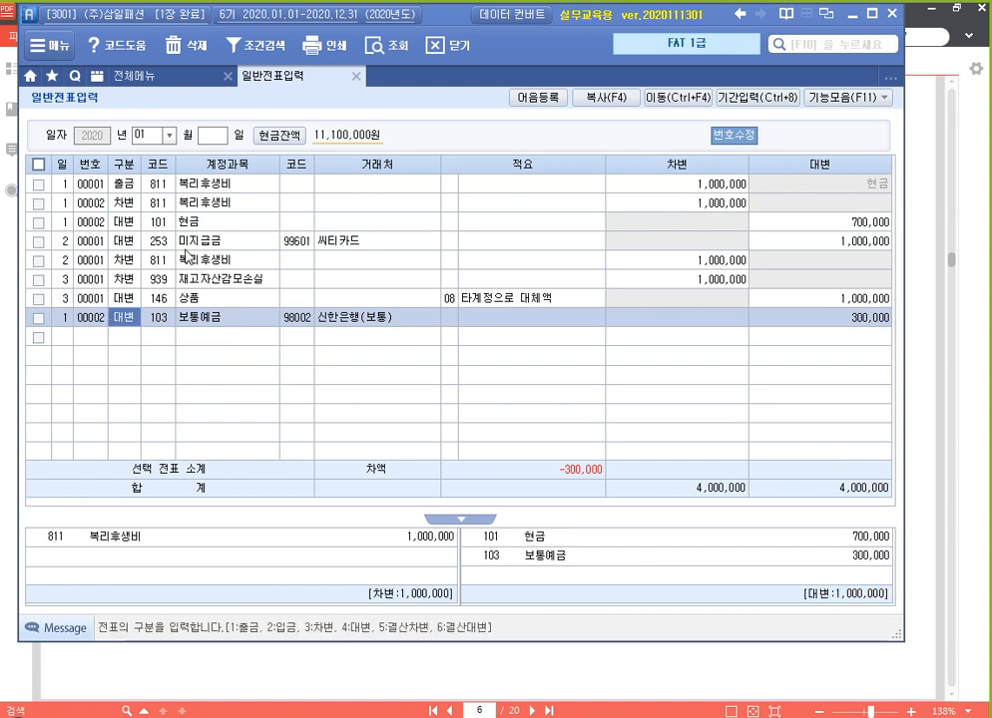
# - Check the combined journal preview of the three day 1 lines sharing slip number 00002
pyautogui.click(91, 221)
pyautogui.click(100, 320)
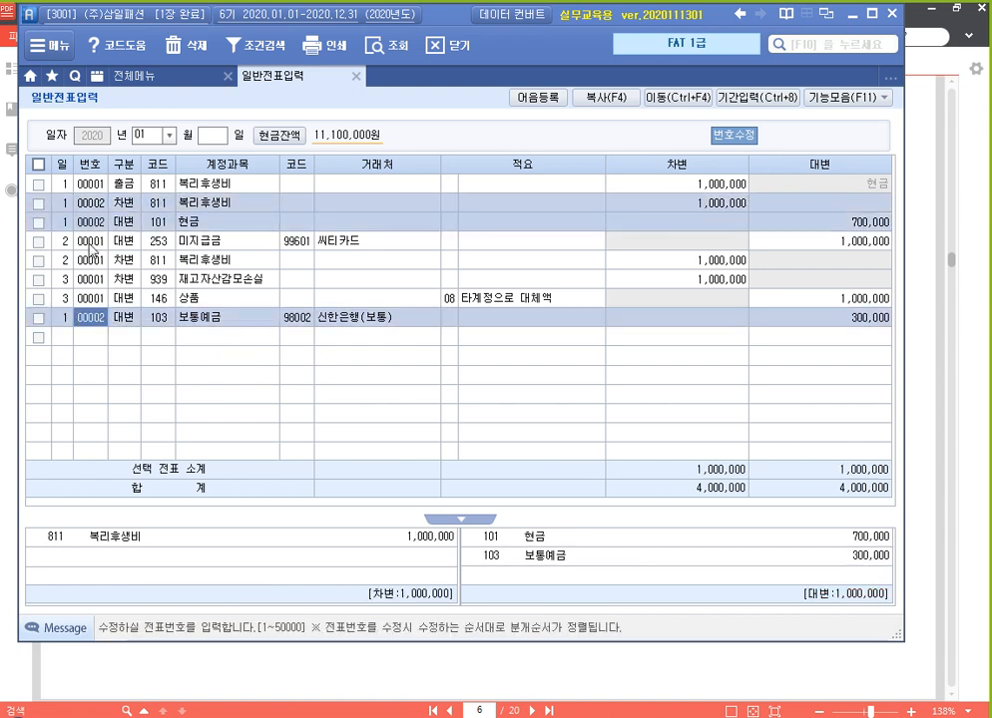
pyautogui.click(91, 206)
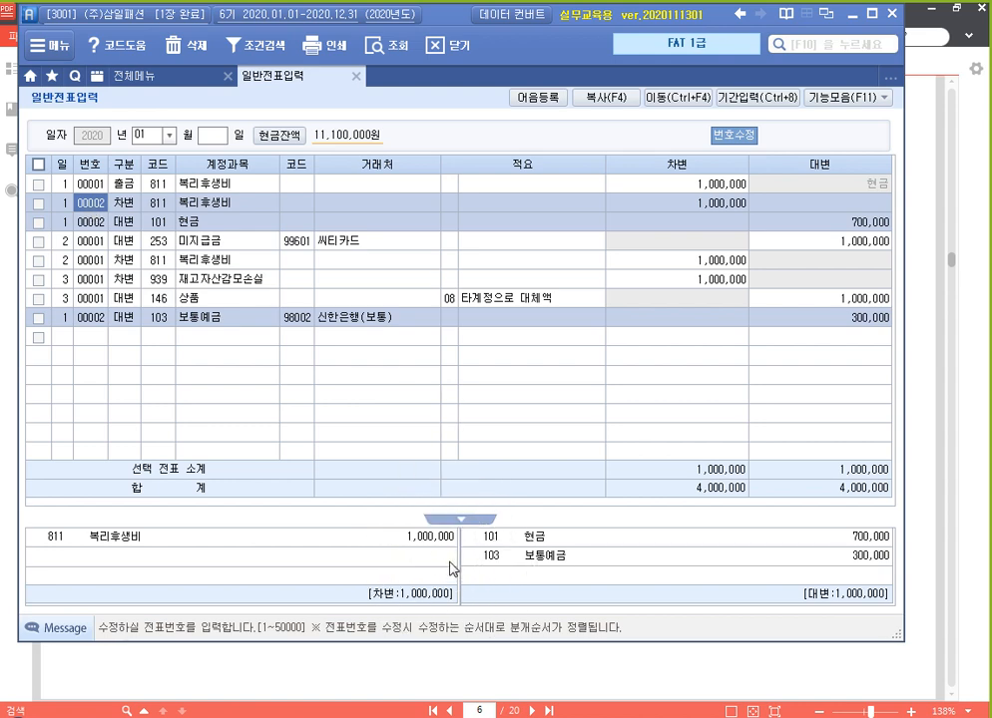
# - Turn off 번호수정 and return to the 차변 복리후생비 line of day 1
pyautogui.press('ctrl')
pyautogui.press('ctrl')
pyautogui.click(870, 100)
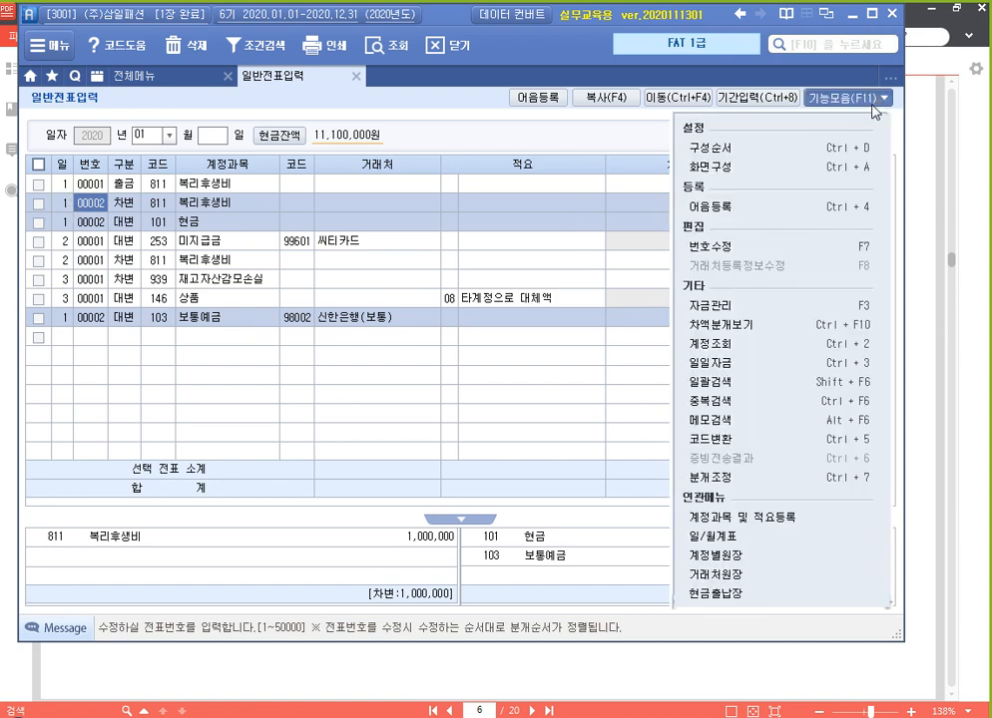
pyautogui.click(816, 250)
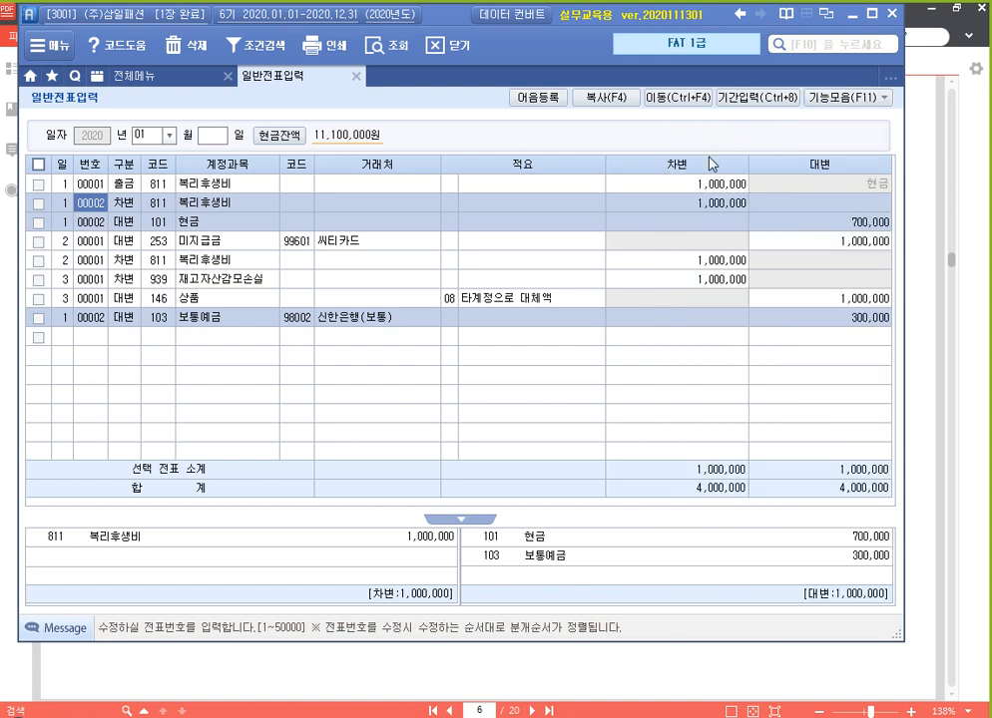
pyautogui.click(124, 203)
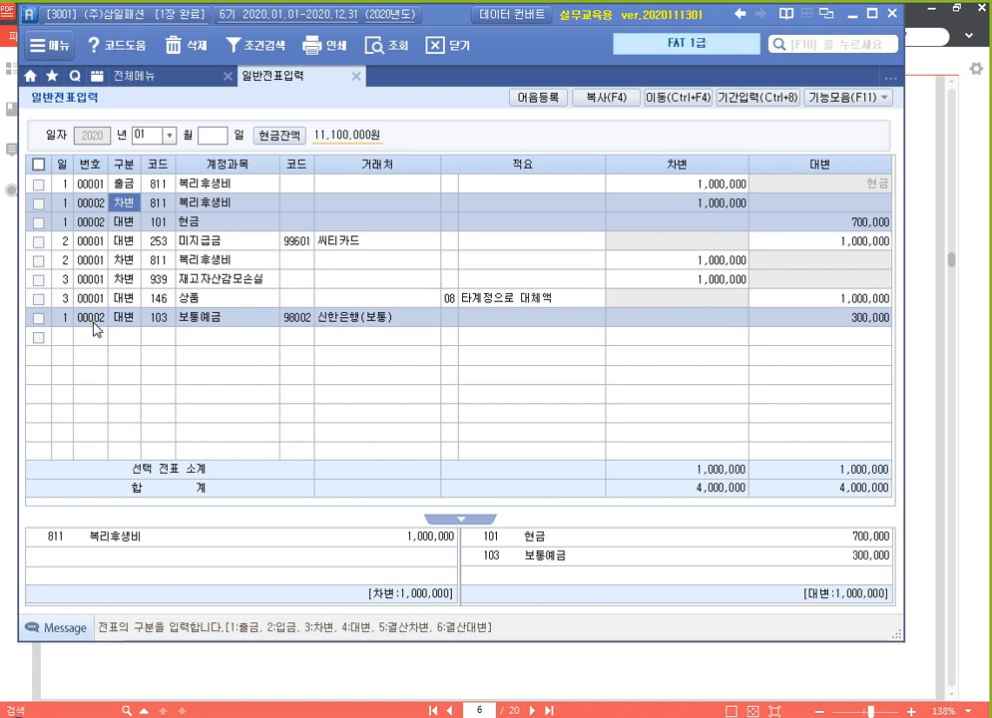
# - Reload the January entries with the day left blank to sort the lines by date and slip number
pyautogui.click(216, 138)
pyautogui.press('Return')
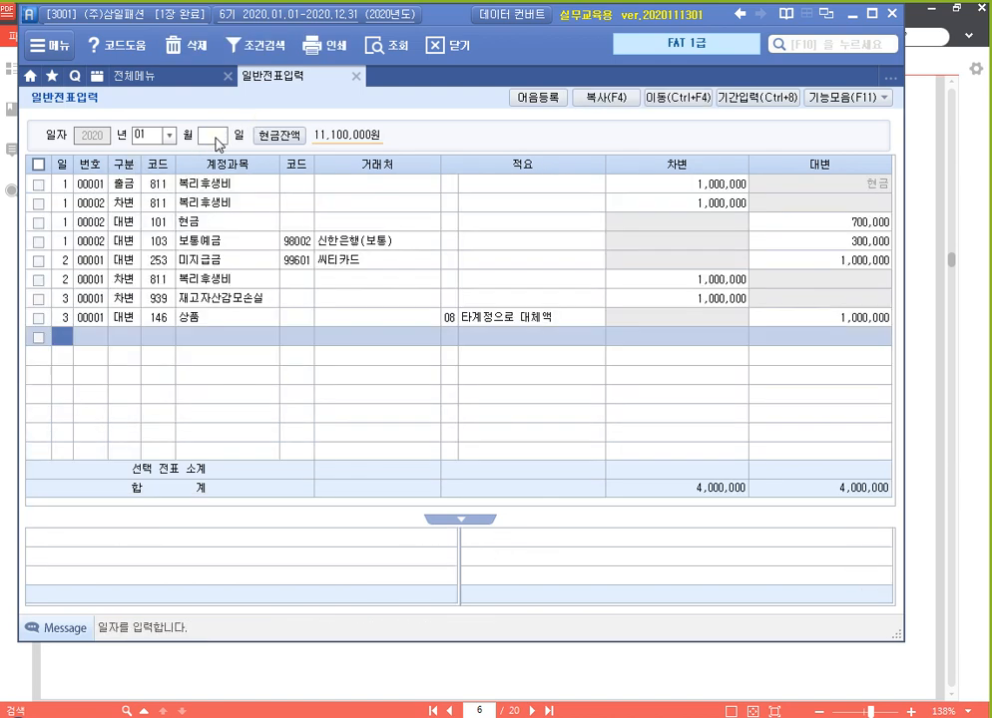
pyautogui.click(80, 222)
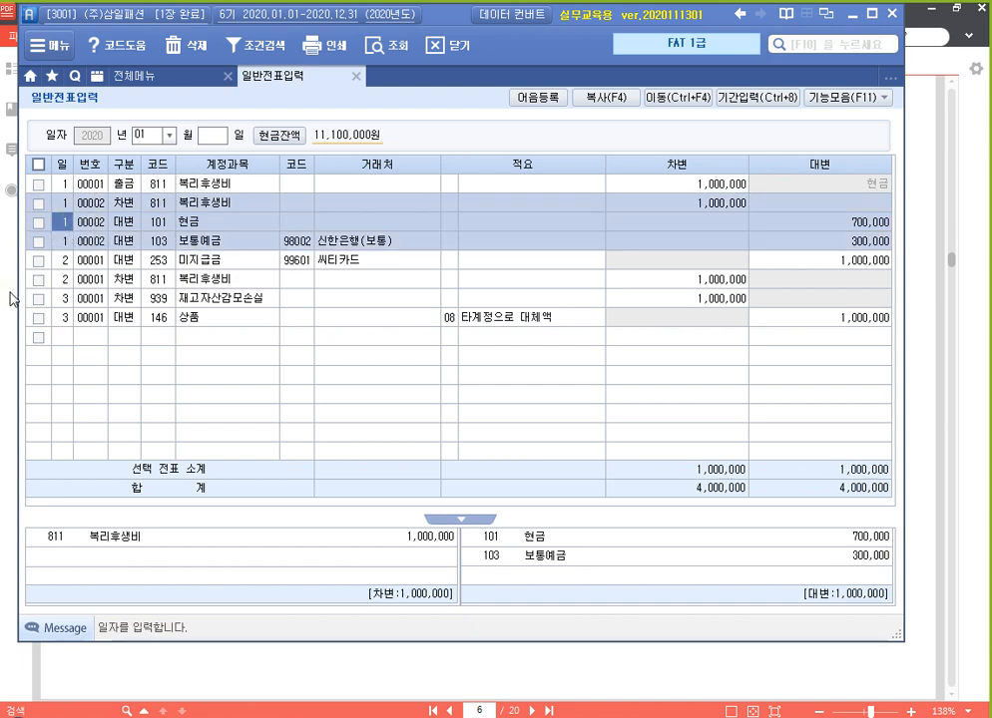
pyautogui.click(213, 141)
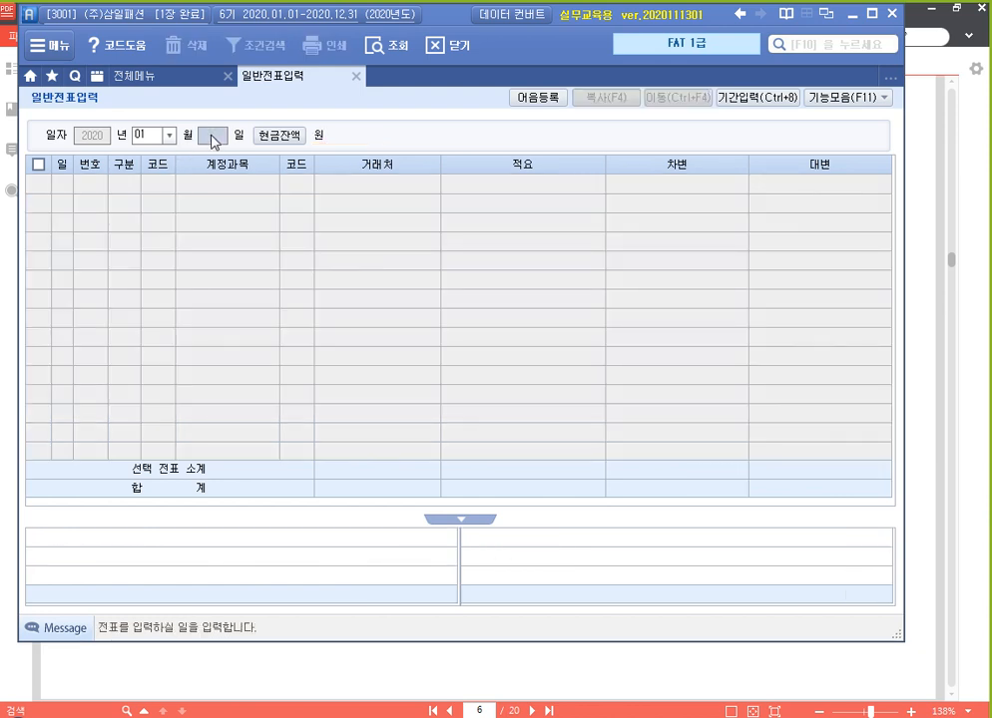
pyautogui.click(213, 141)
pyautogui.press('Return')
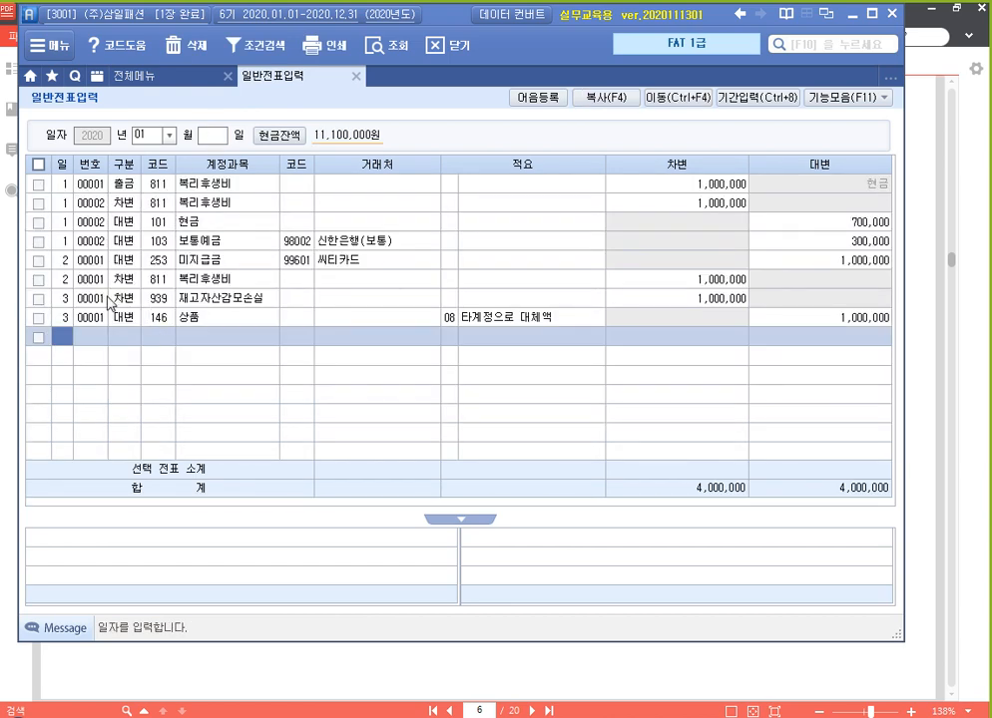
# - Review the reordered day 1 slip 00002 lines, ending on the empty entry line
pyautogui.click(88, 240)
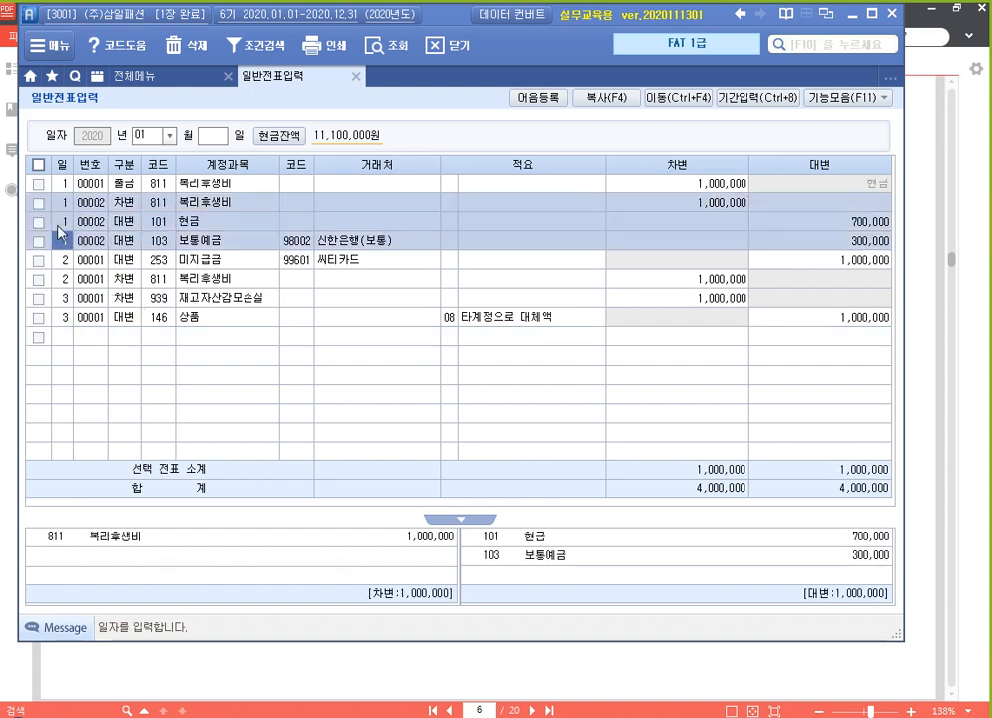
pyautogui.click(58, 202)
pyautogui.click(68, 340)
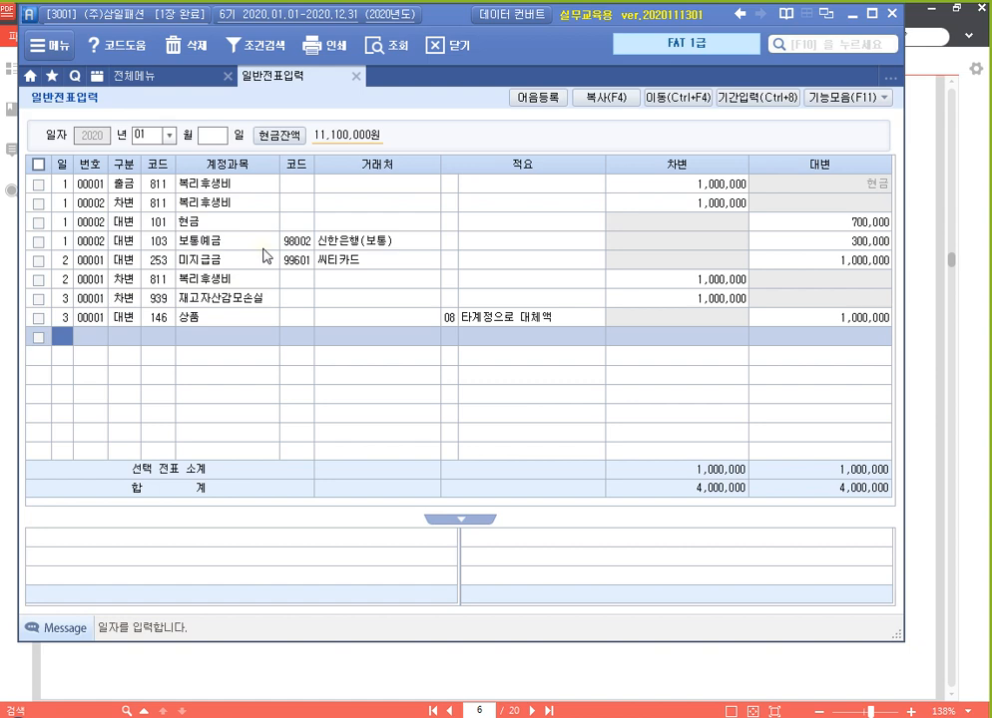
# - Delete the day 3 대변 line for account 146 상품
pyautogui.click(164, 319)
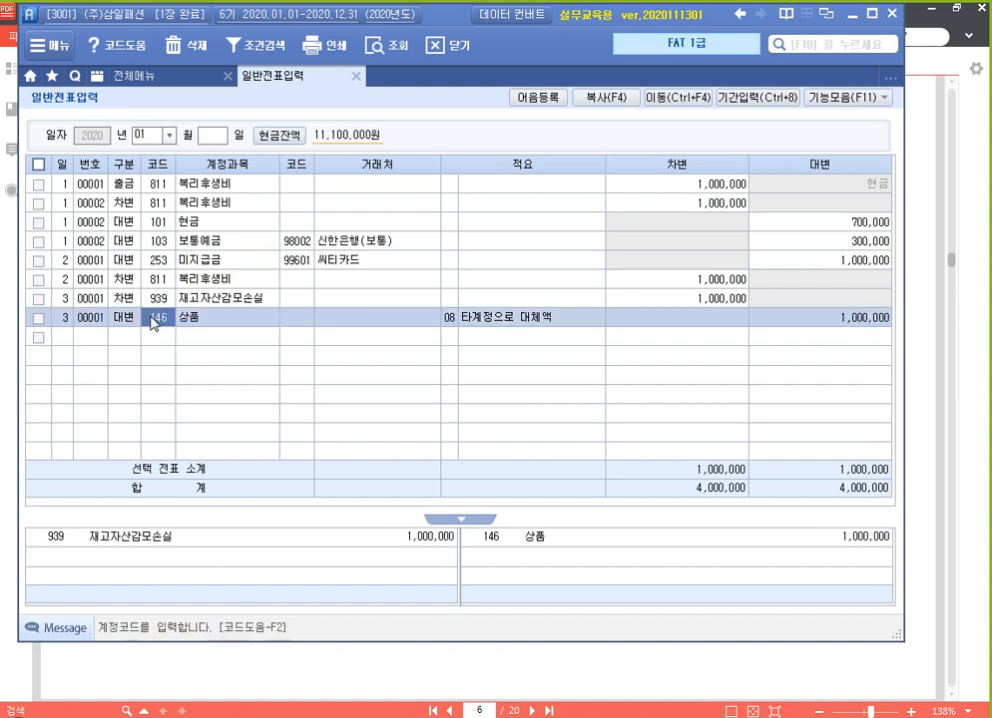
pyautogui.click(163, 322)
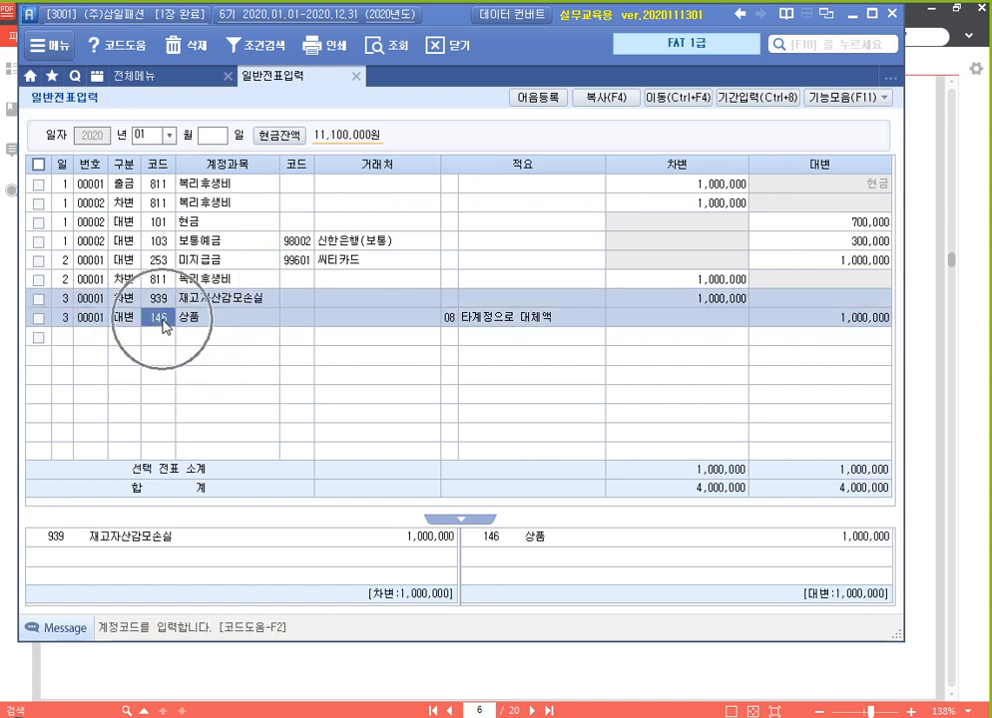
pyautogui.click(193, 54)
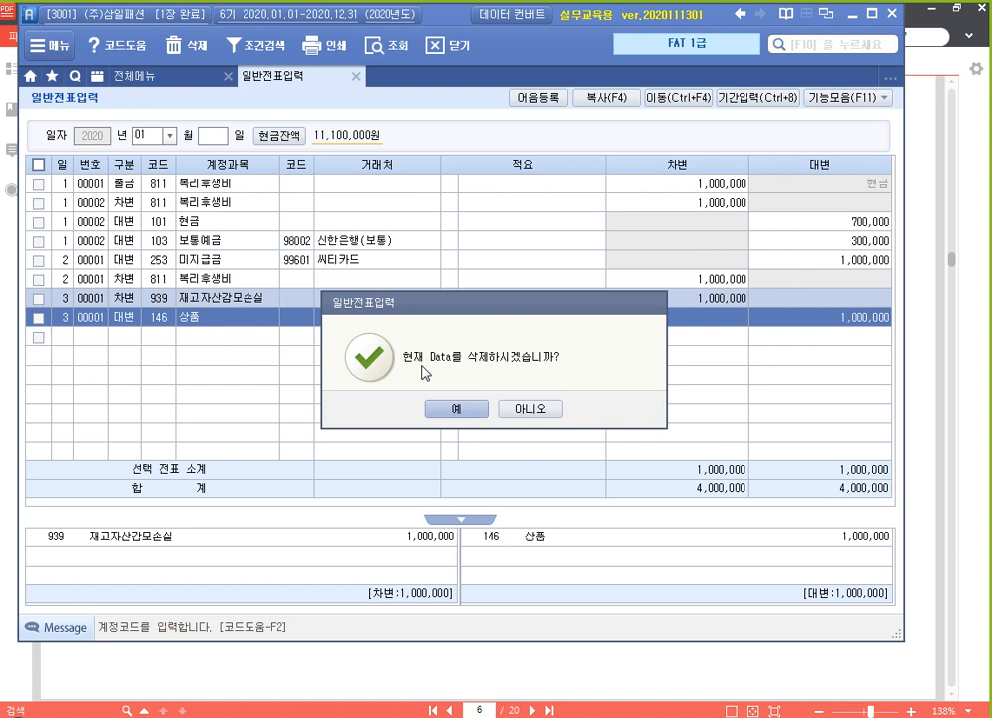
pyautogui.click(457, 409)
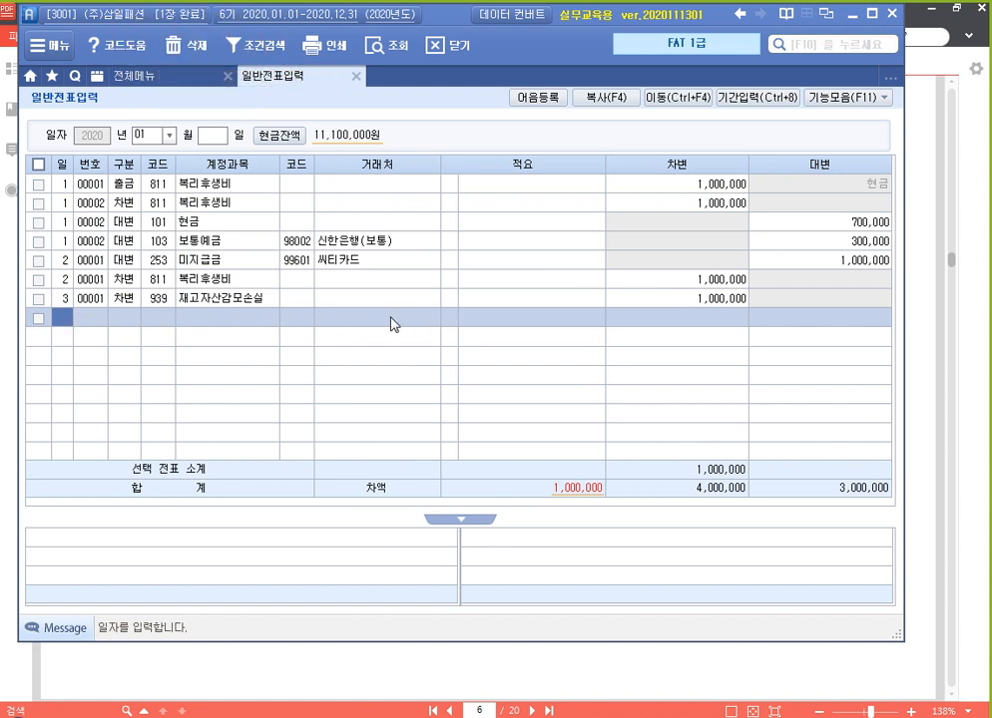
# - Delete both day 2 lines together with the day 3 차변 재고자산감모손실 line
pyautogui.click(39, 299)
pyautogui.click(38, 279)
pyautogui.click(39, 261)
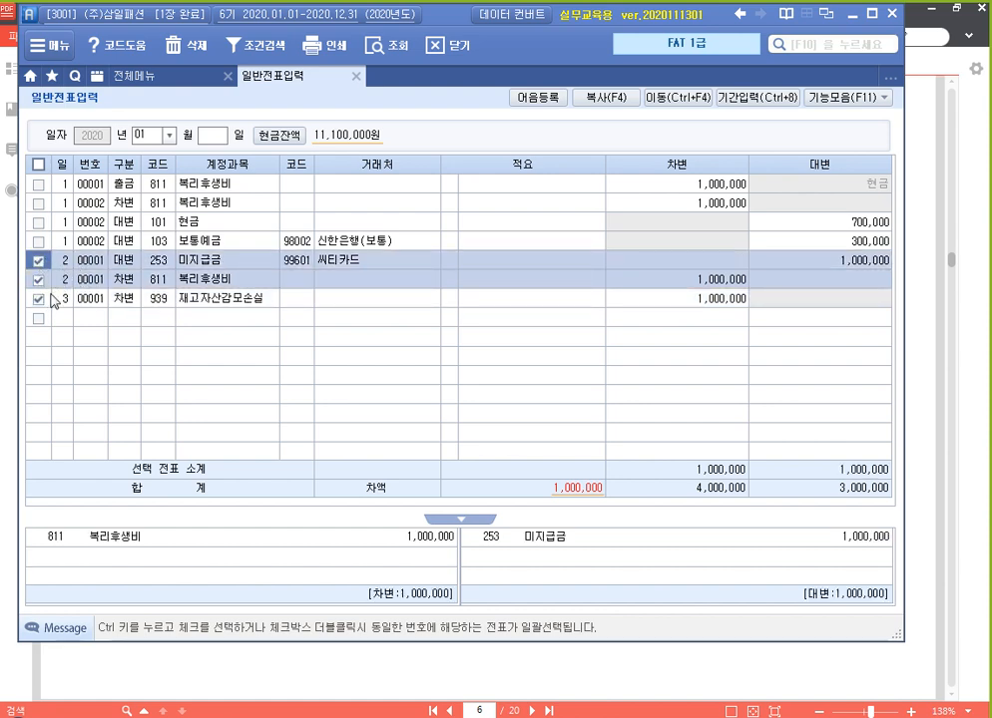
pyautogui.click(186, 43)
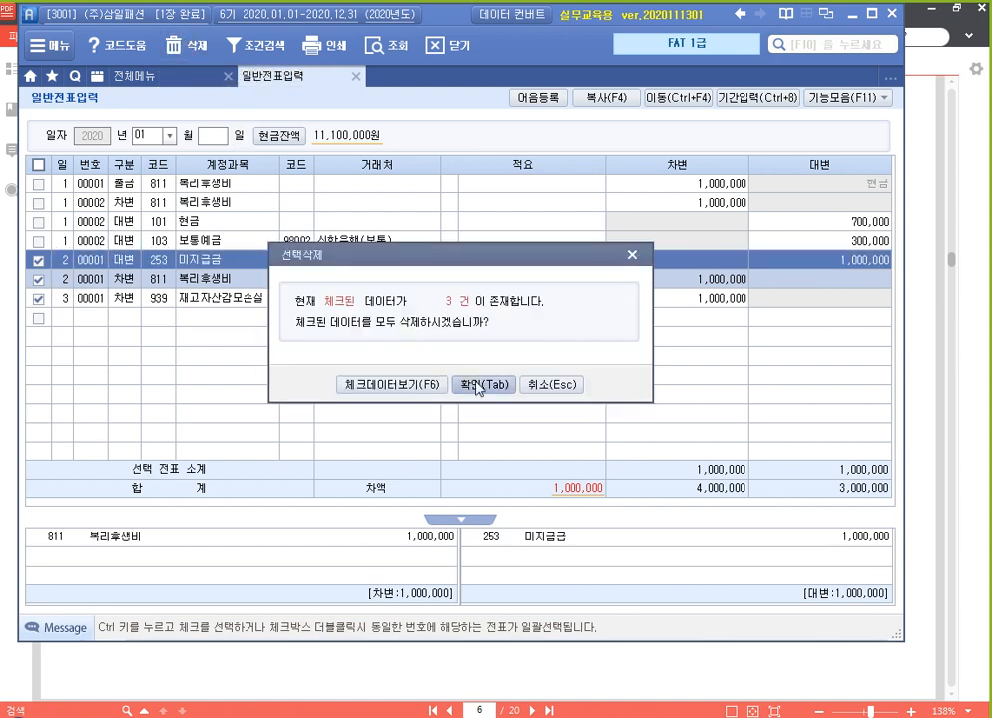
pyautogui.click(477, 387)
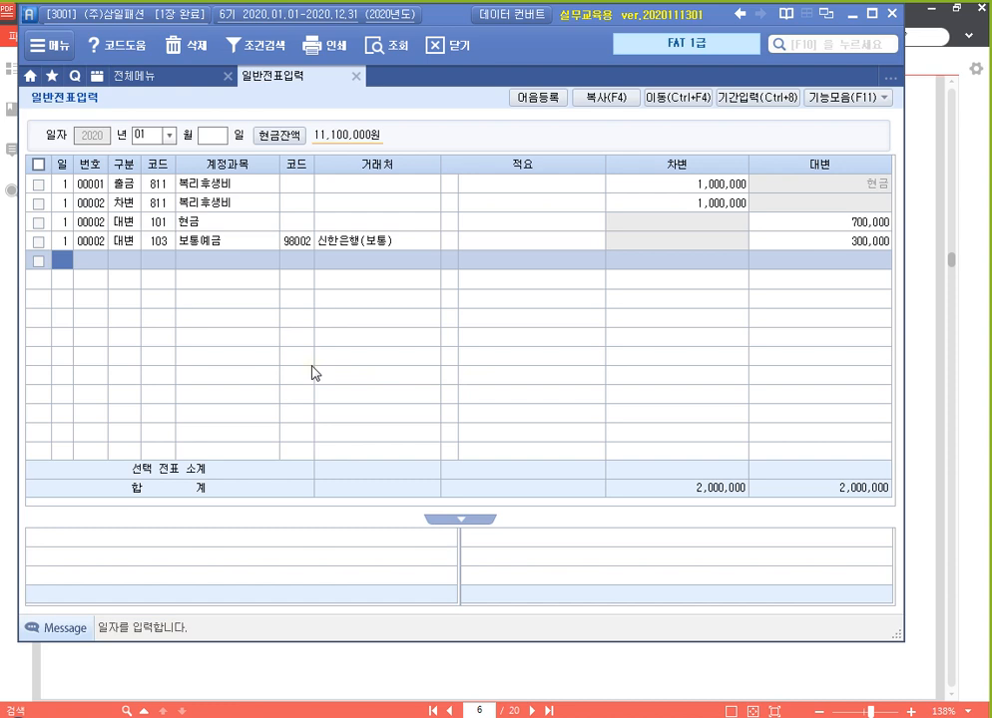
pyautogui.click(55, 228)
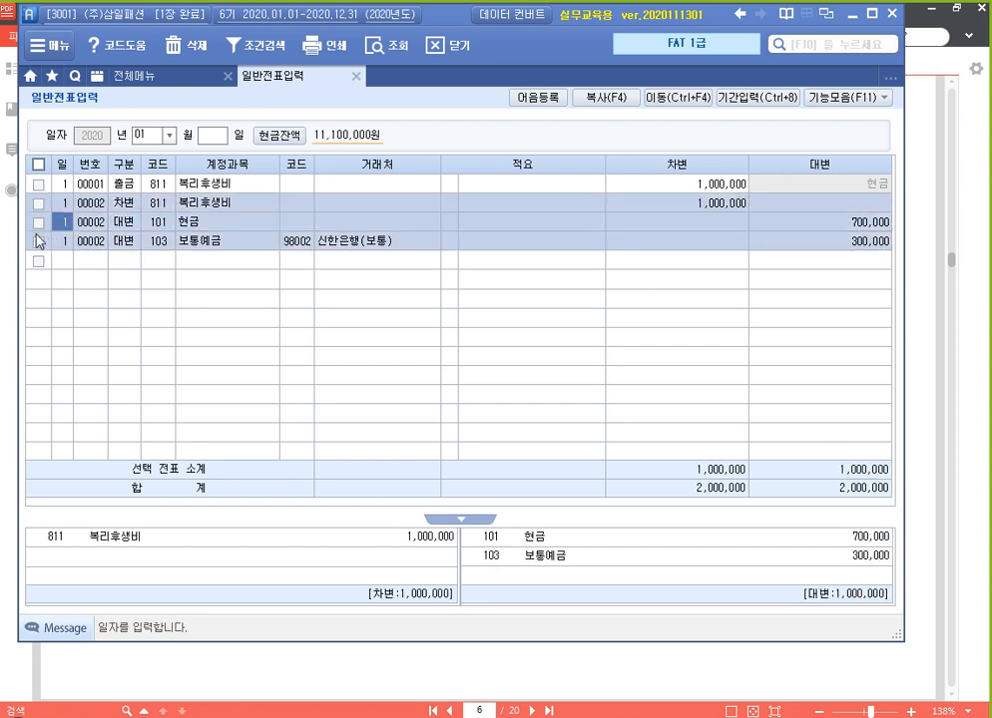
pyautogui.click(39, 224)
pyautogui.click(39, 243)
pyautogui.click(39, 205)
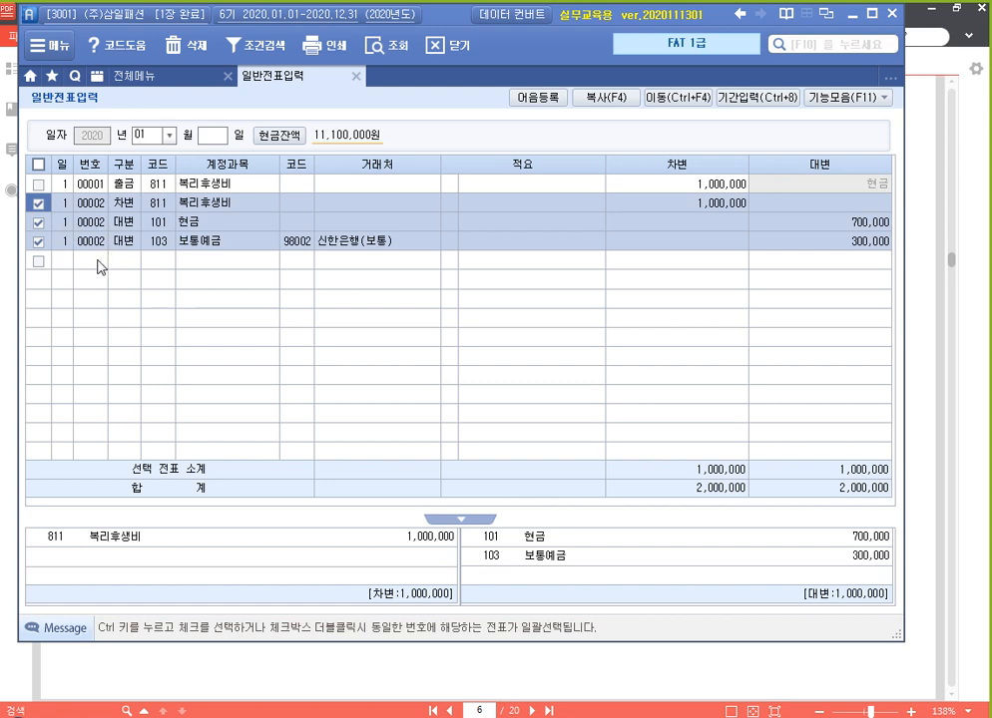
pyautogui.click(38, 204)
pyautogui.click(37, 241)
pyautogui.click(37, 223)
pyautogui.click(157, 245)
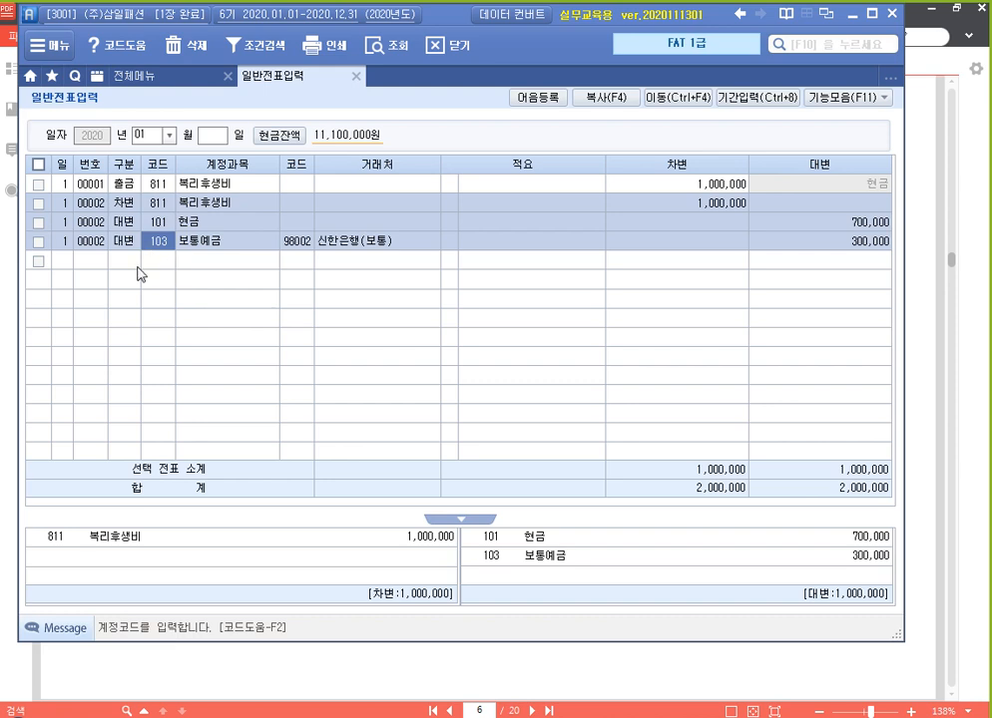
# - Outline the day 1 대변 보통예금 line in red with the screen pen and clear the drawing
pyautogui.press('F12')
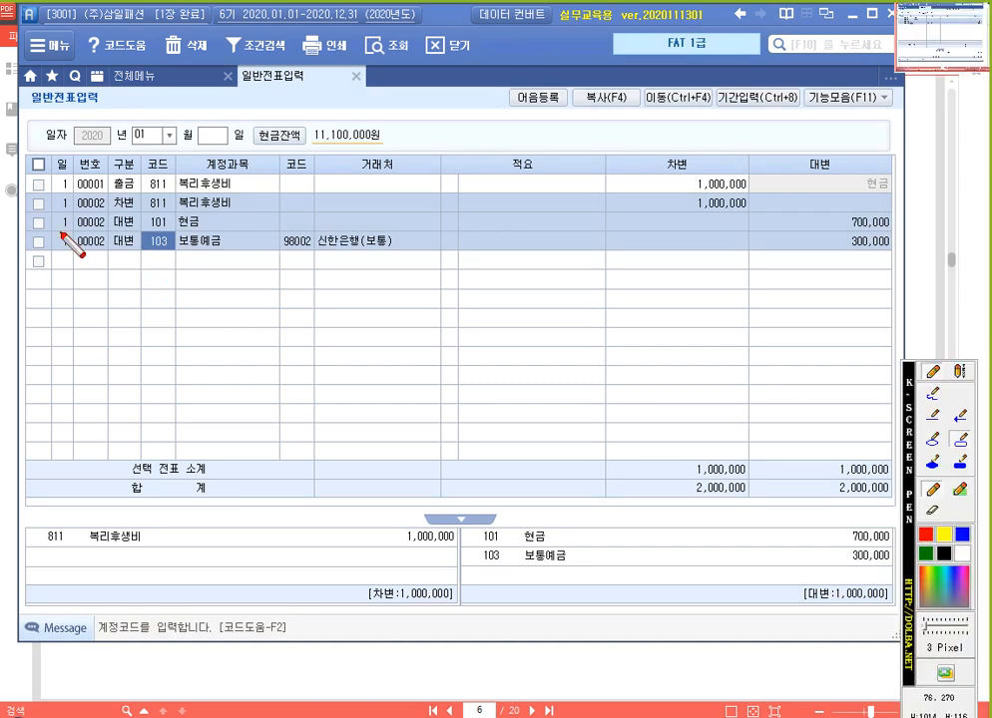
pyautogui.moveTo(53, 232)
pyautogui.mouseDown()
pyautogui.moveTo(333, 249)
pyautogui.moveTo(750, 250)
pyautogui.mouseUp()
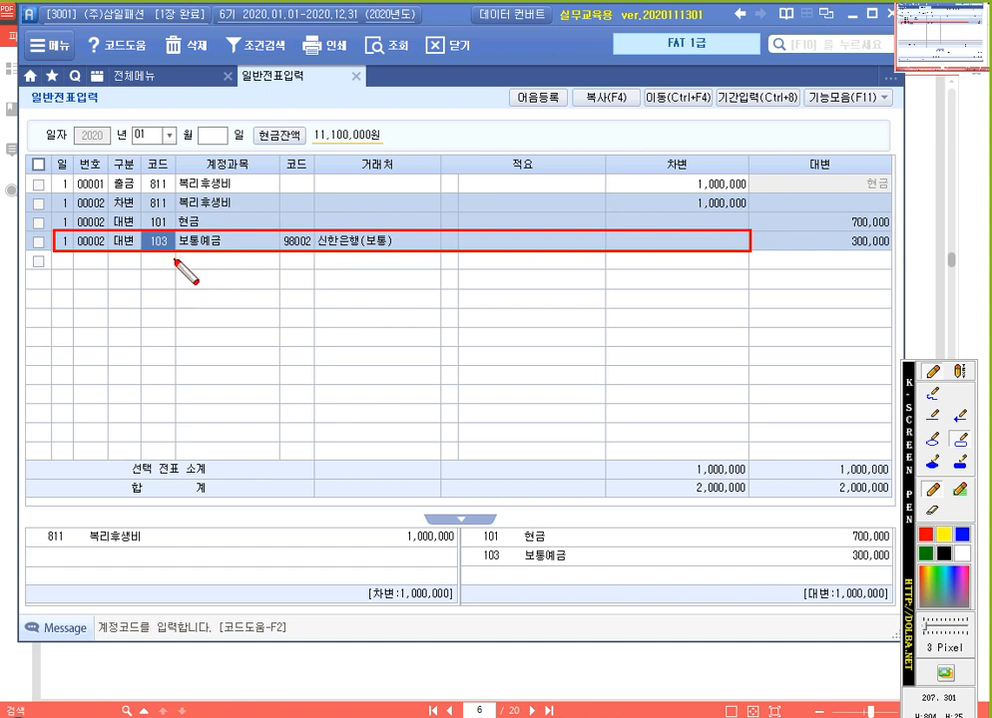
pyautogui.press('Escape')
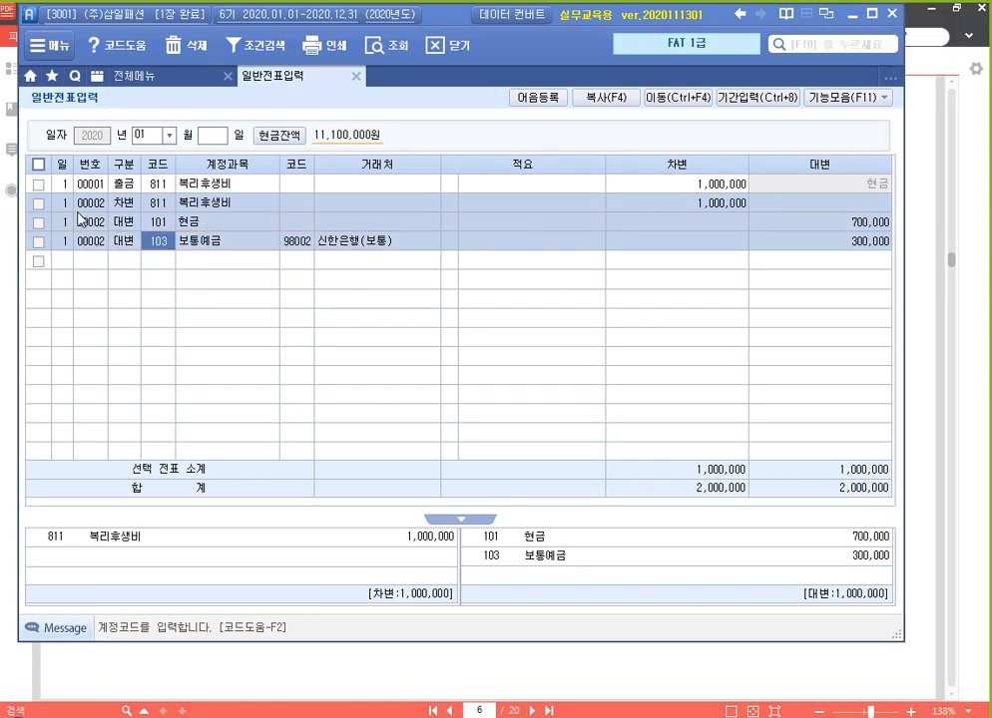
# - Select all remaining January lines at once and delete them
pyautogui.click(39, 166)
pyautogui.click(182, 45)
pyautogui.click(477, 384)
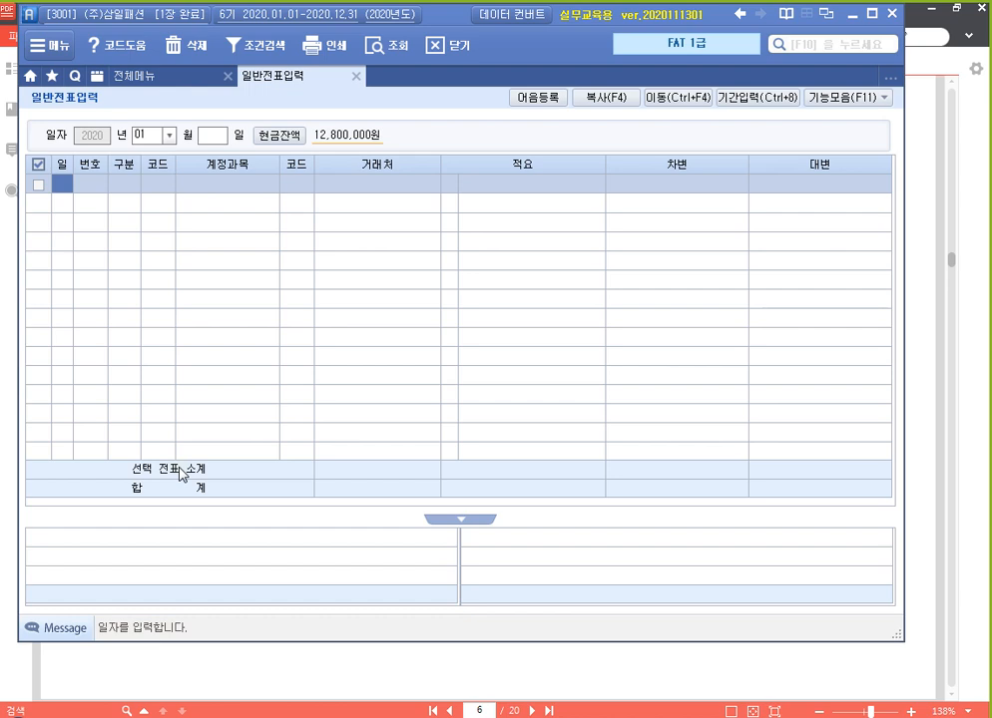
# - Switch to 알PDF and bring the 출금전표 작성하기 receipt exercise into view
pyautogui.click(507, 717)
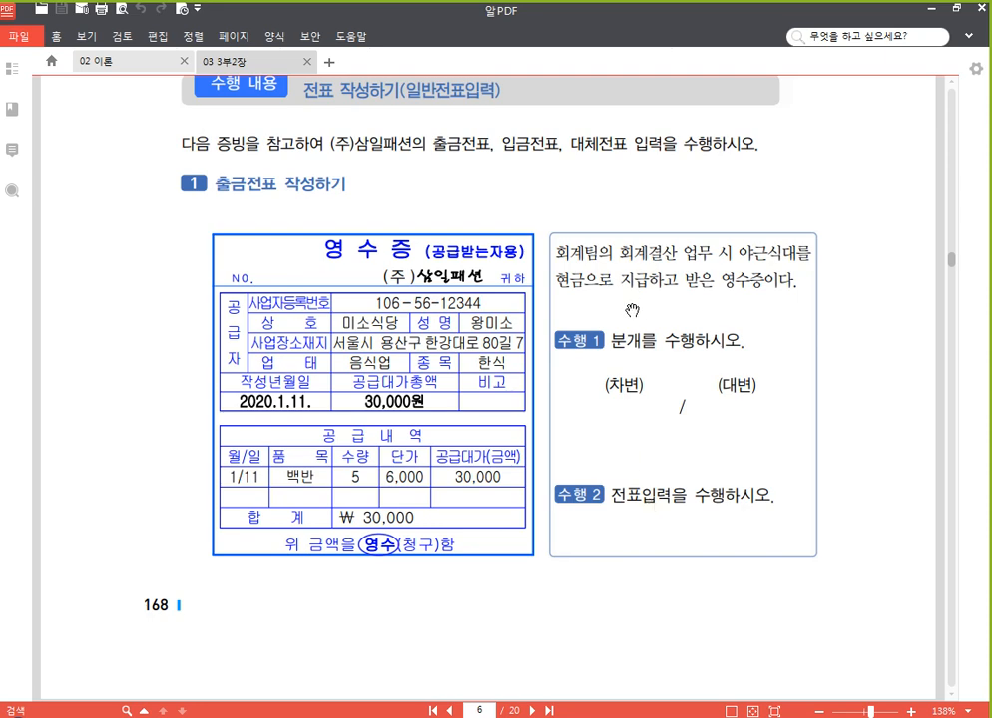
pyautogui.scroll(-1, 609, 339)
pyautogui.moveTo(610, 340); pyautogui.dragTo(611, 311)
# - Switch to 수업용.hwp in 한글 and paste a copy of the blank (차)/(대) journal table below the 재해손실 entry
pyautogui.click(449, 714)
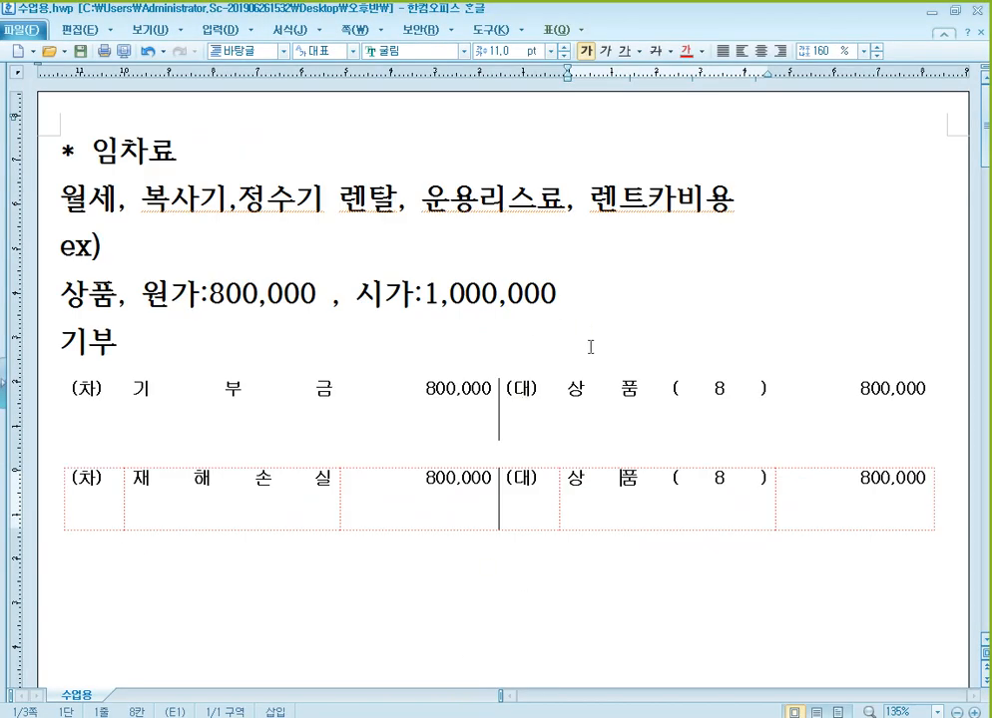
pyautogui.scroll(-10, 409, 498)
pyautogui.scroll(-5, 424, 477)
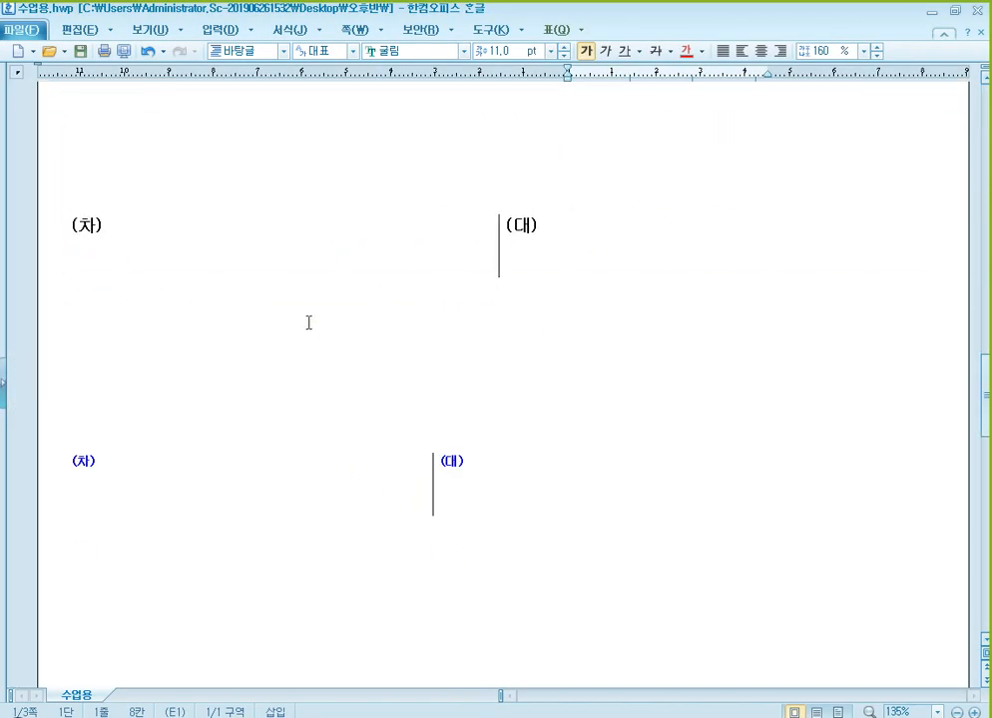
pyautogui.click(304, 223)
pyautogui.click(305, 216)
pyautogui.scroll(10, 309, 280)
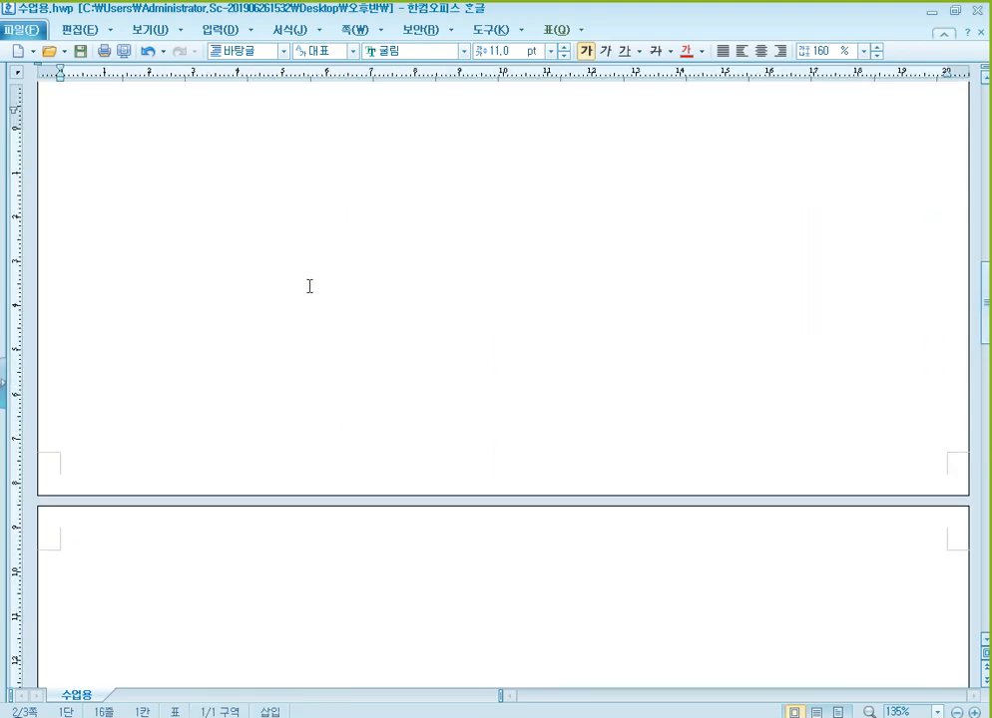
pyautogui.click(131, 220)
pyautogui.hotkey('ctrl', 'v')
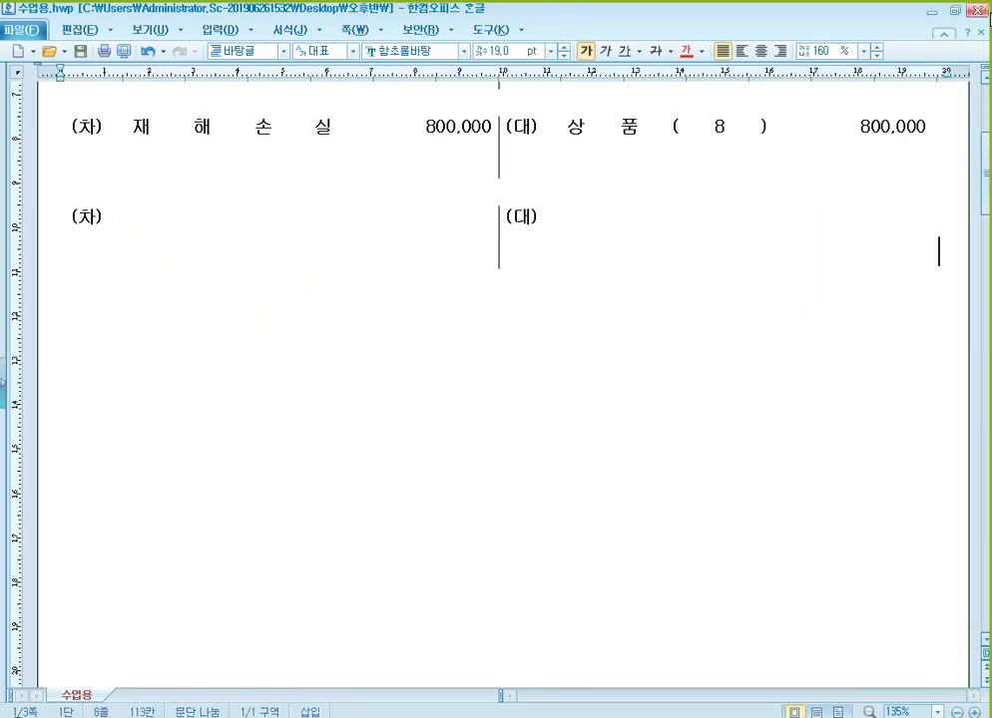
# - Restore the 한글 window to a smaller size and place it below the receipt with the blank journal table in view
pyautogui.click(954, 10)
pyautogui.moveTo(718, 92); pyautogui.dragTo(654, 374)
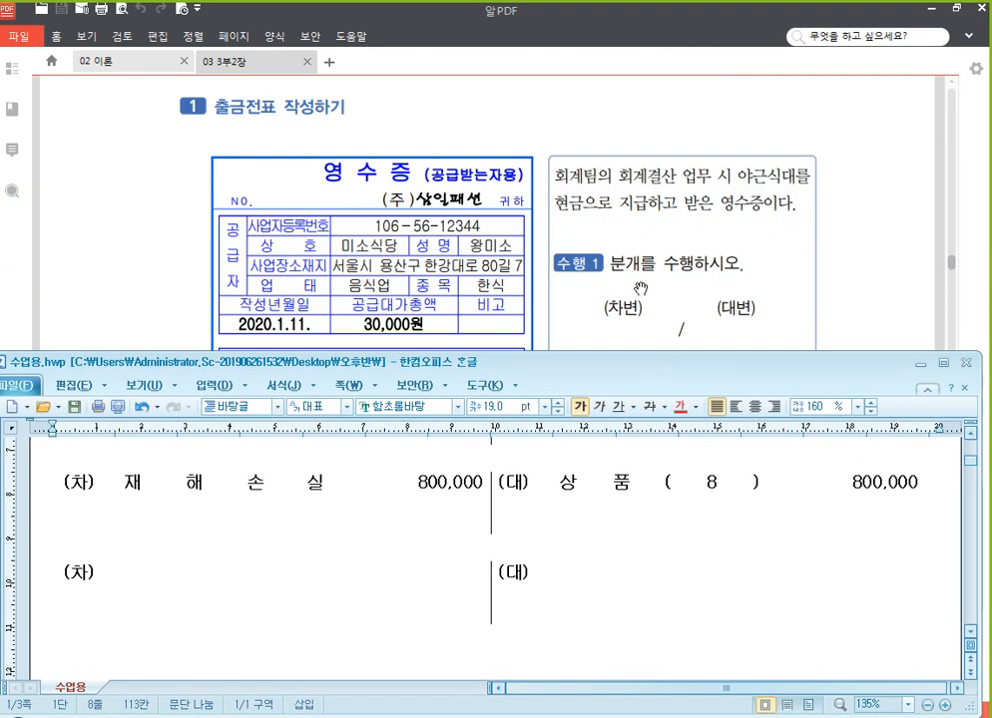
pyautogui.scroll(-1, 384, 496)
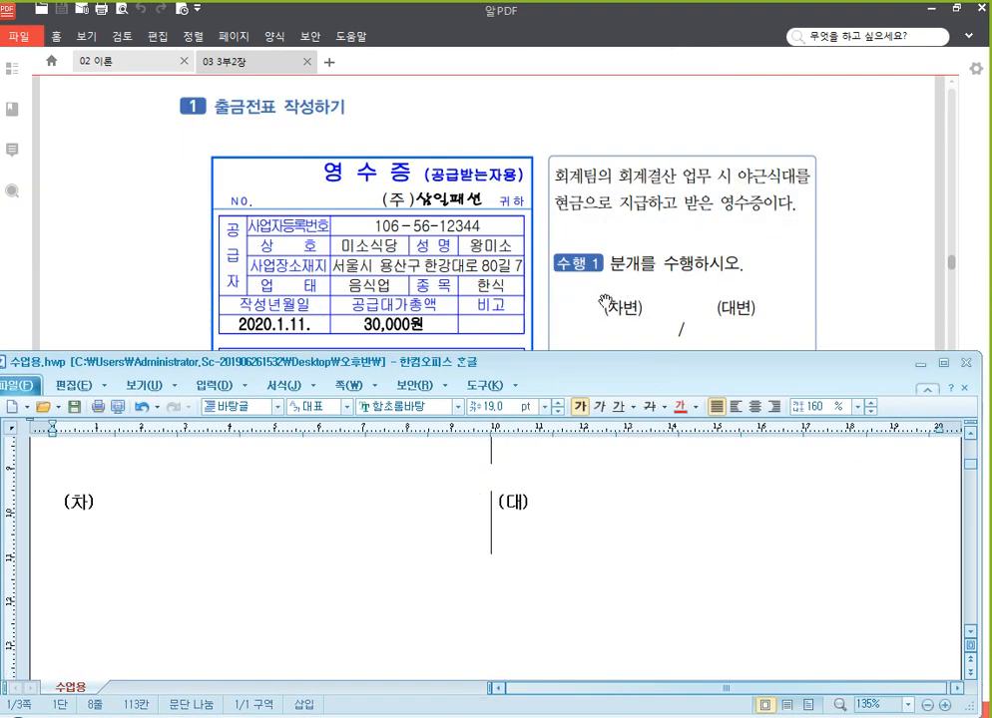
pyautogui.click(471, 235)
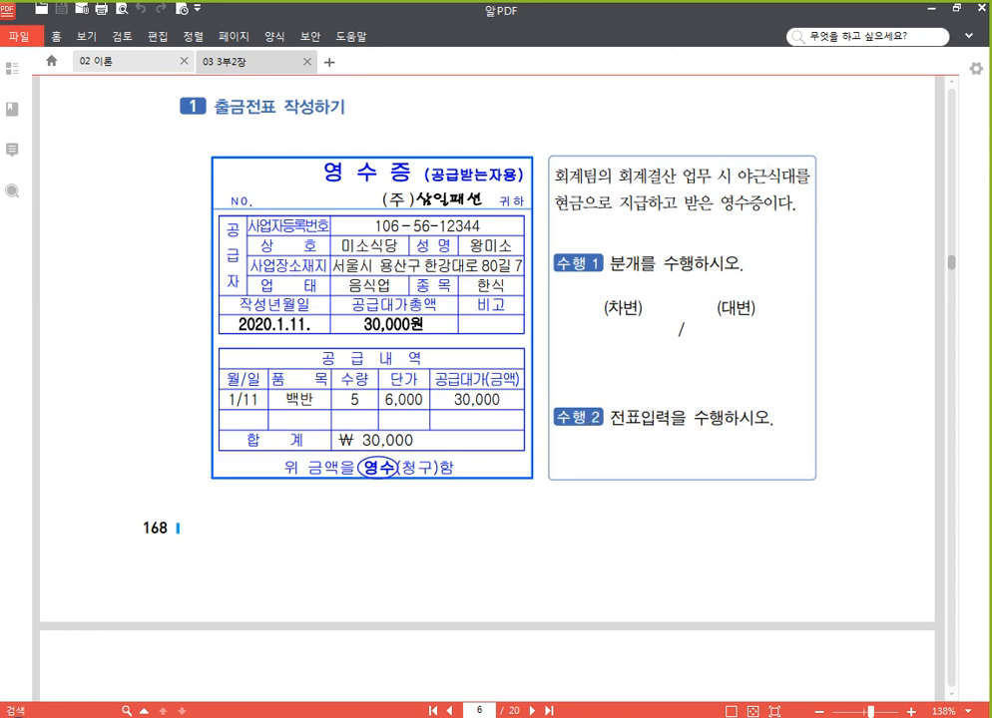
pyautogui.hotkey('alt', 'Tab')
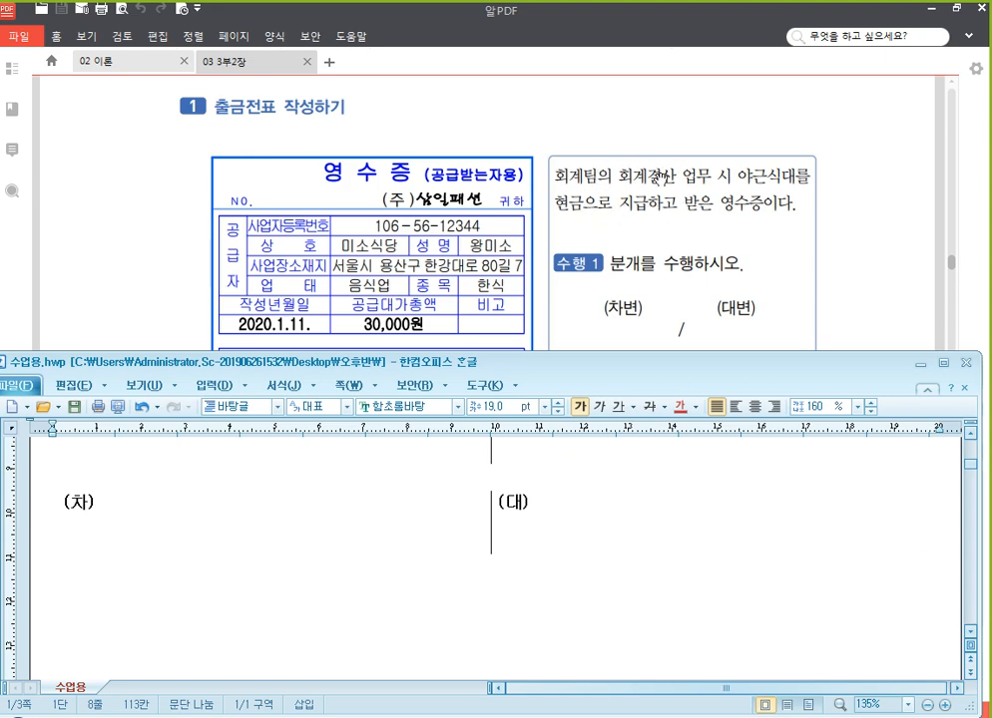
# - Fill the credit side of the blank journal table with 현금 and 30,000 from the receipt
pyautogui.click(624, 509)
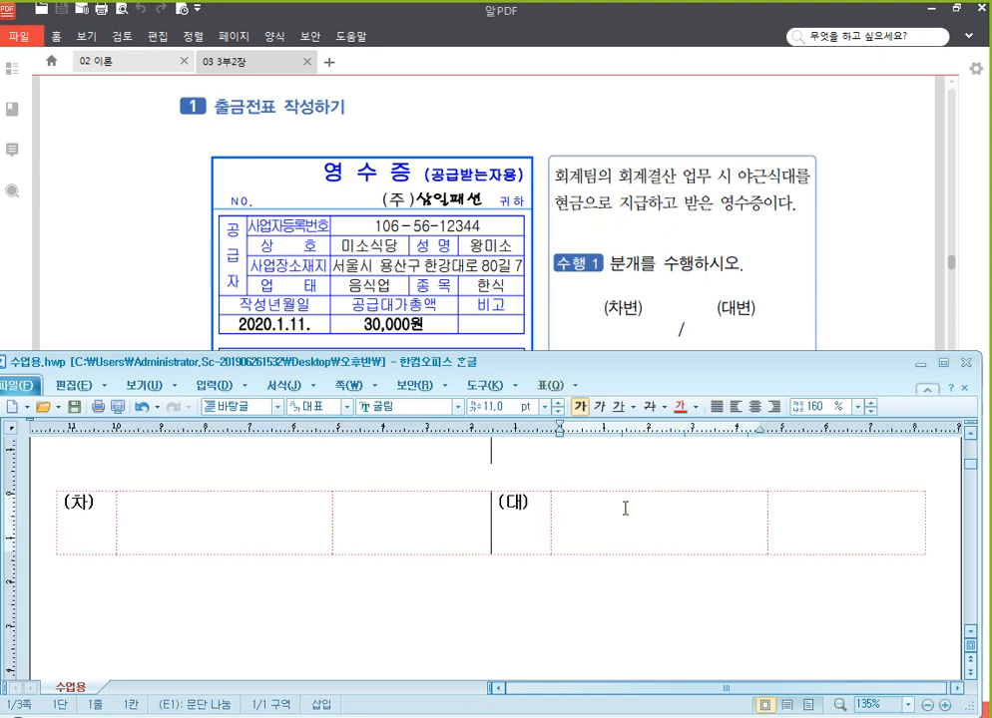
pyautogui.write('현')
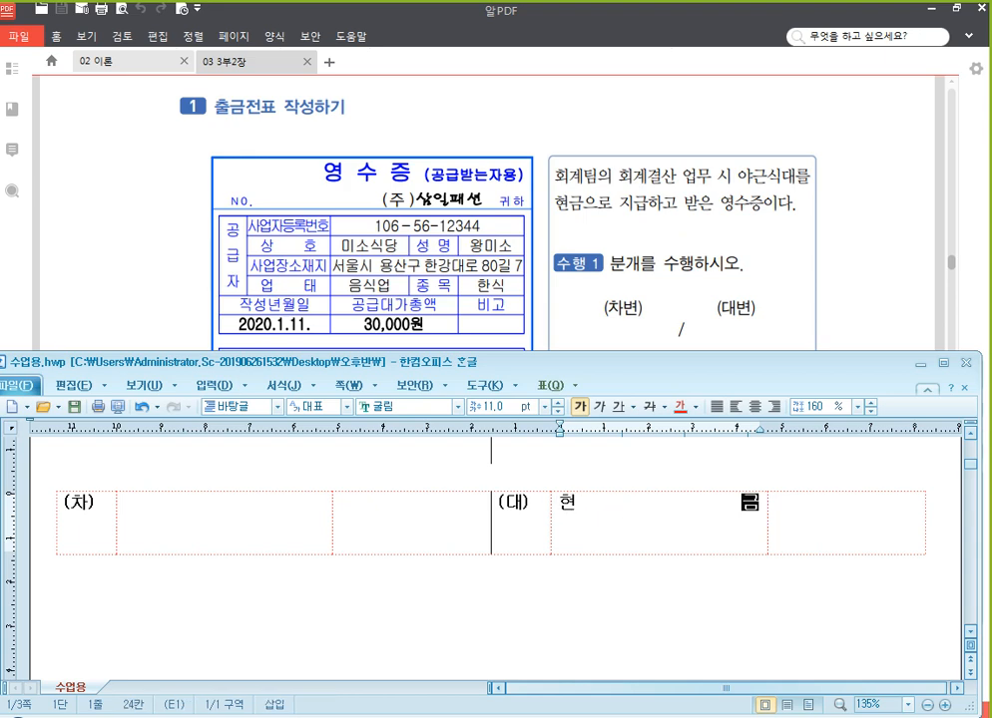
pyautogui.write('금')
pyautogui.press('Tab')
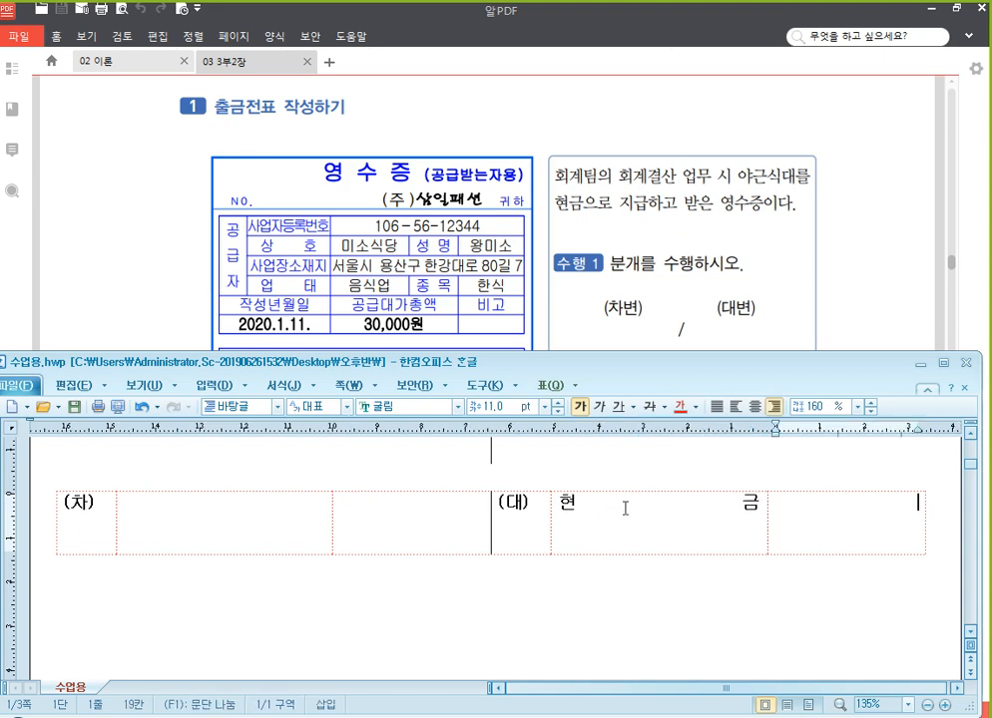
pyautogui.click(399, 227)
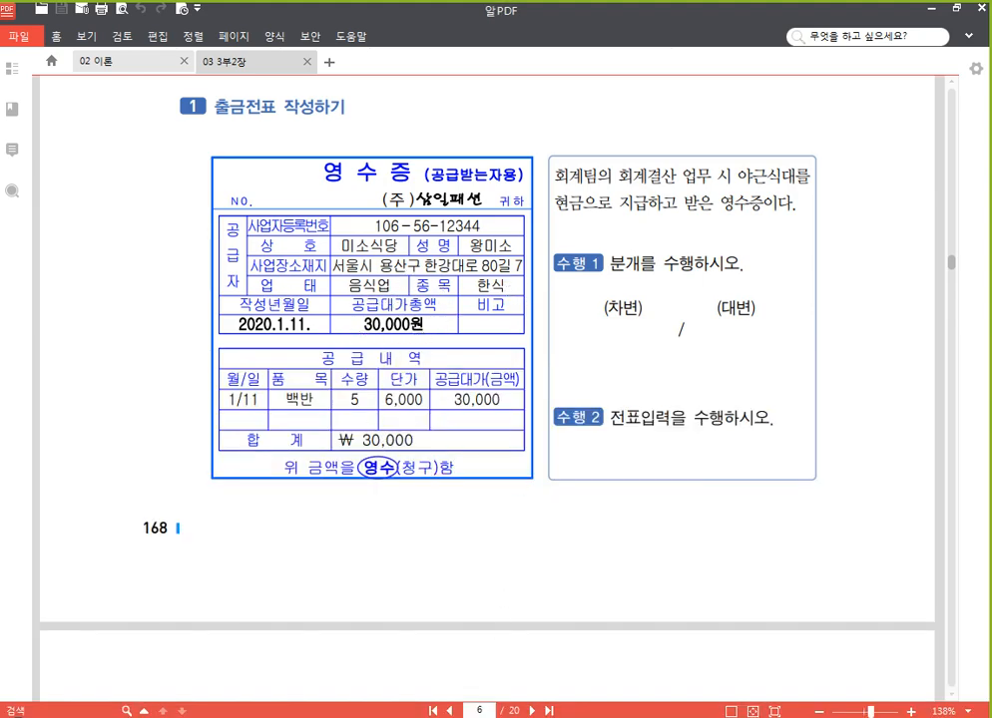
pyautogui.hotkey('alt', 'Tab')
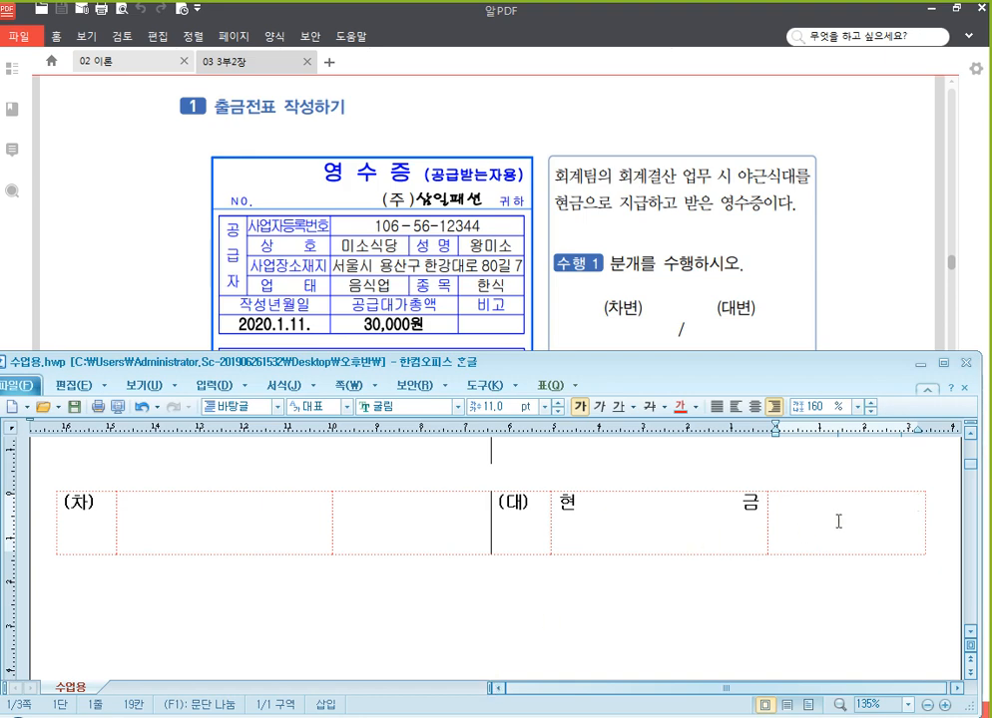
pyautogui.write('30,000')
pyautogui.scroll(-1, 607, 523)
pyautogui.click(604, 482)
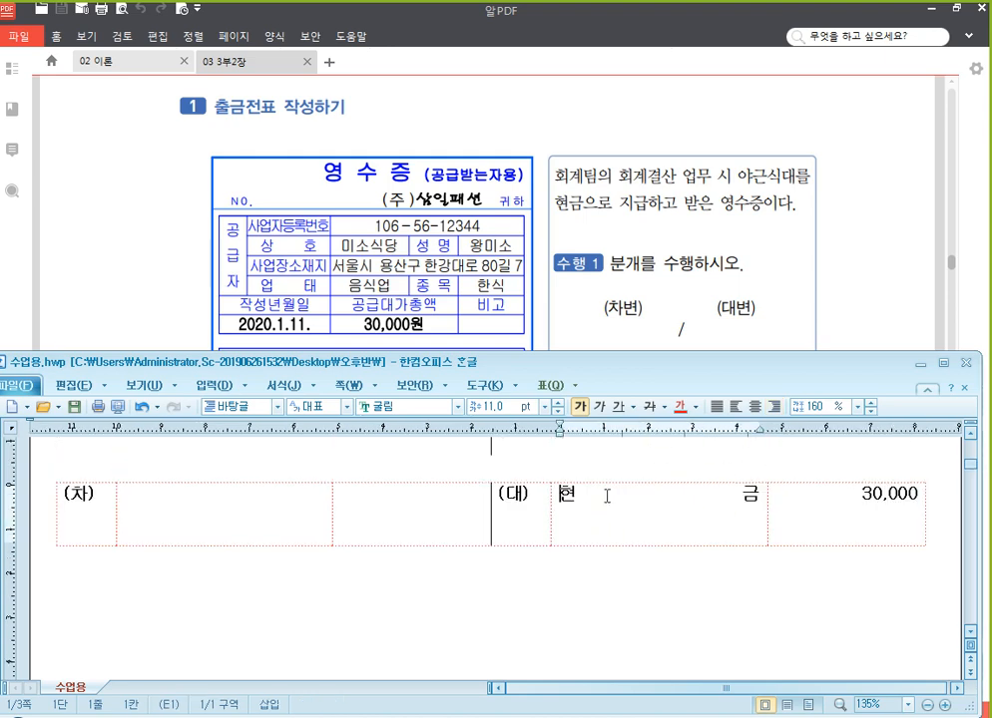
# - Fill the debit side of the journal table with 복리후생비 (800) and 30,000
pyautogui.click(261, 507)
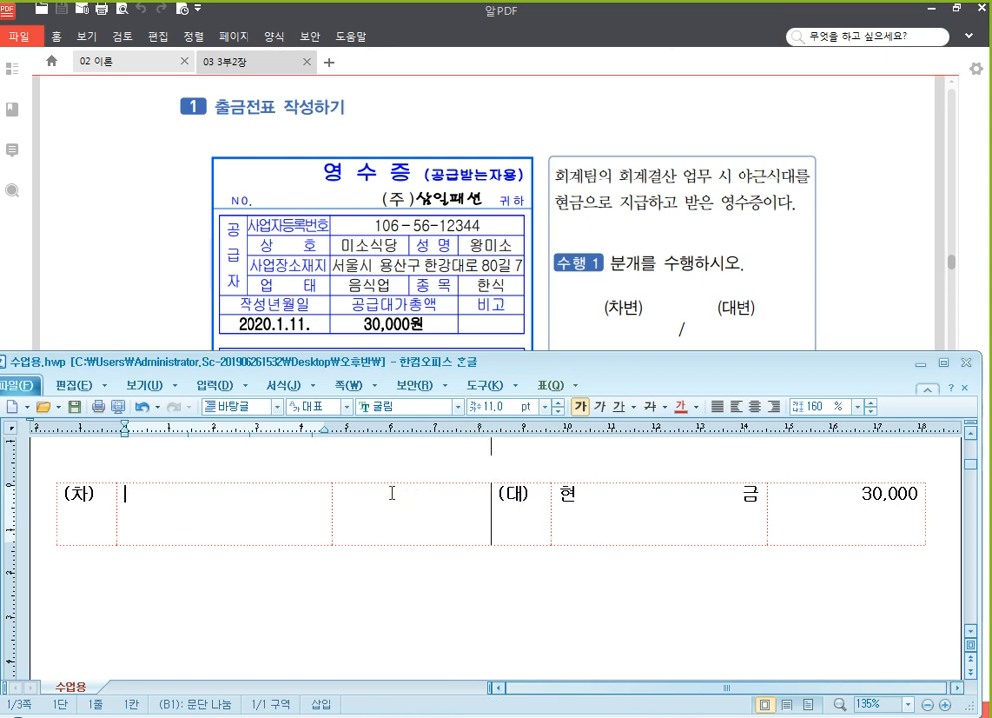
pyautogui.write('복리후생비')
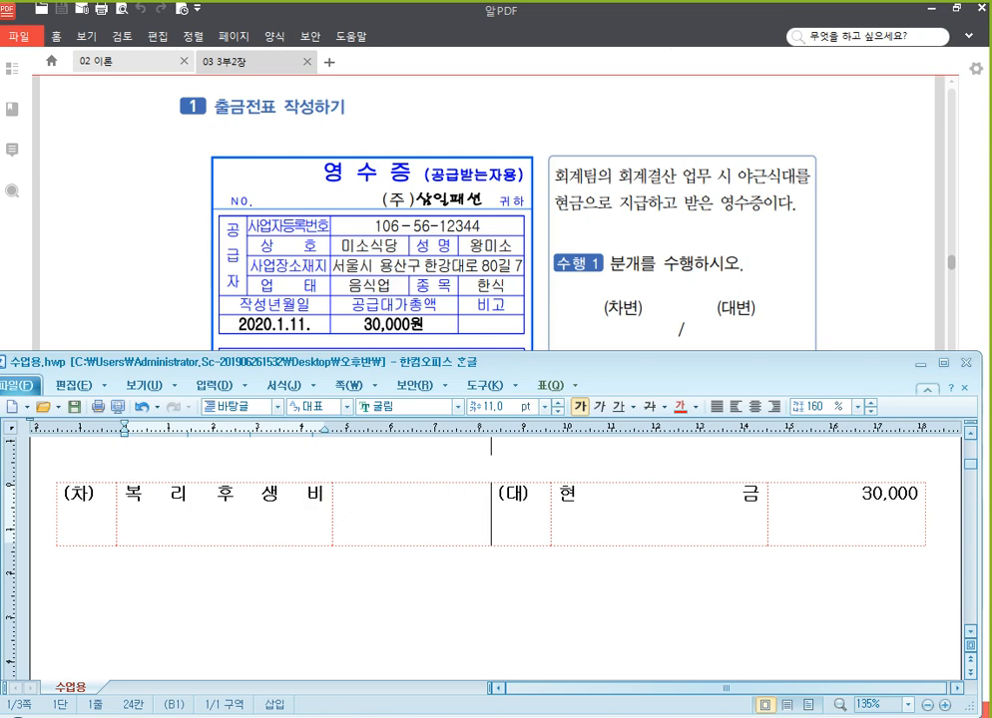
pyautogui.press('Return')
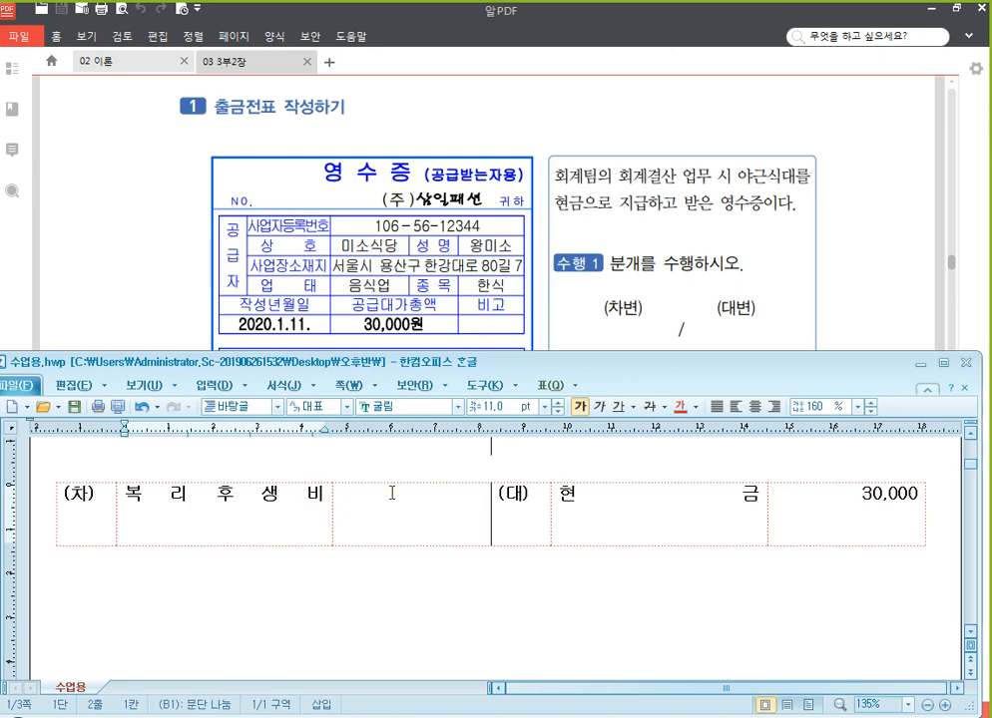
pyautogui.write('(80이')
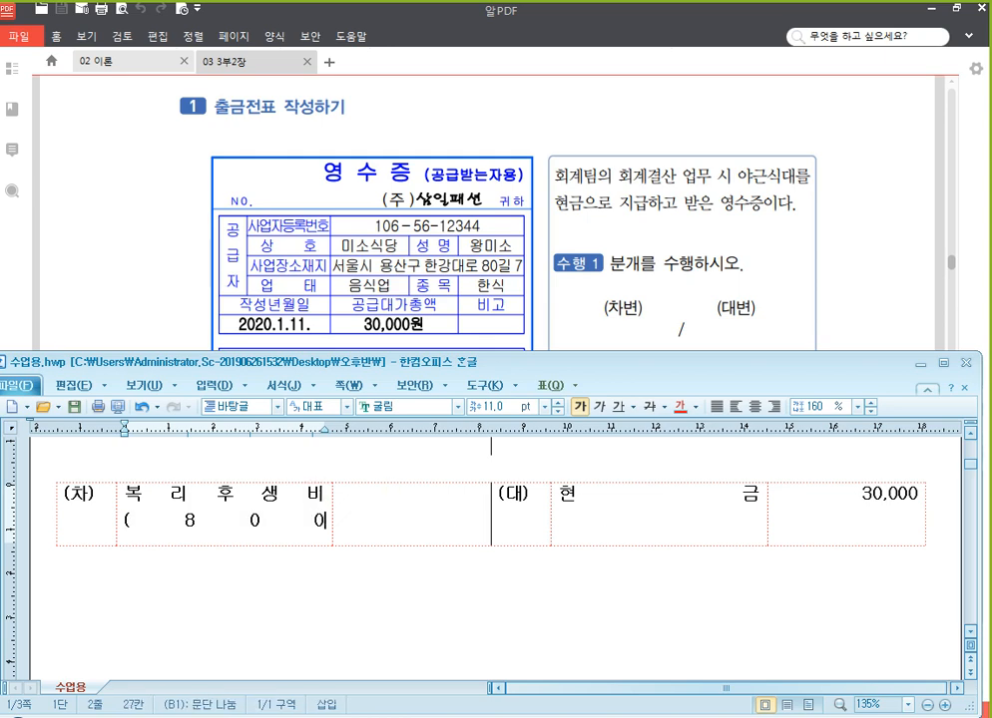
pyautogui.press('BackSpace')
pyautogui.write('0)')
pyautogui.press('Tab')
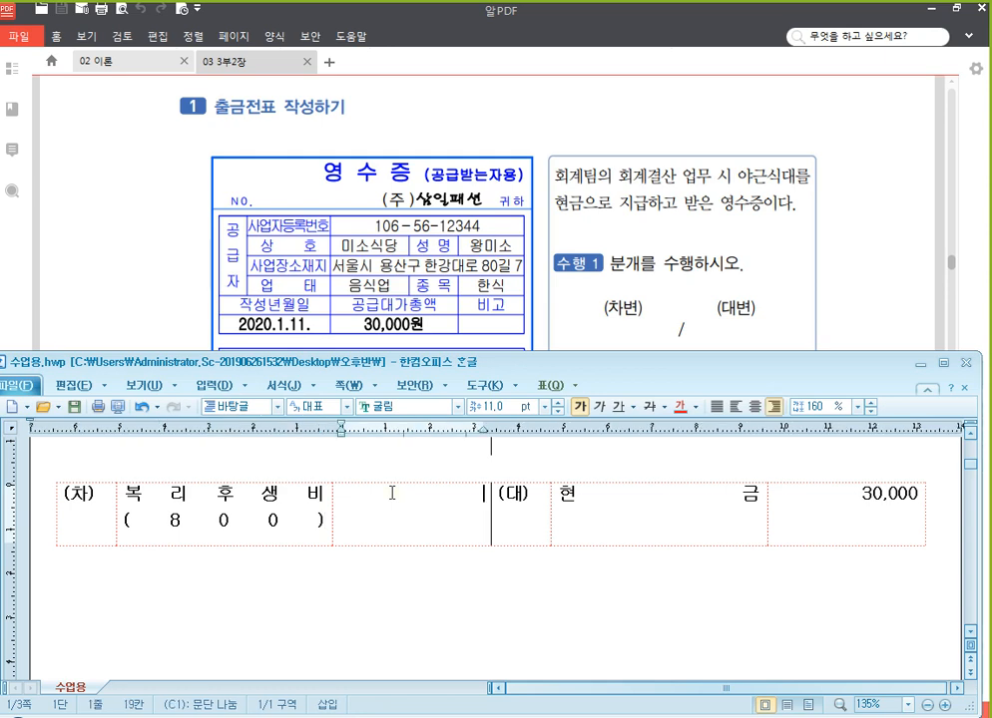
pyautogui.write('30,000')
# - Switch to 알PDF and highlight the 출금전표 작성하기 heading in yellow
pyautogui.click(675, 323)
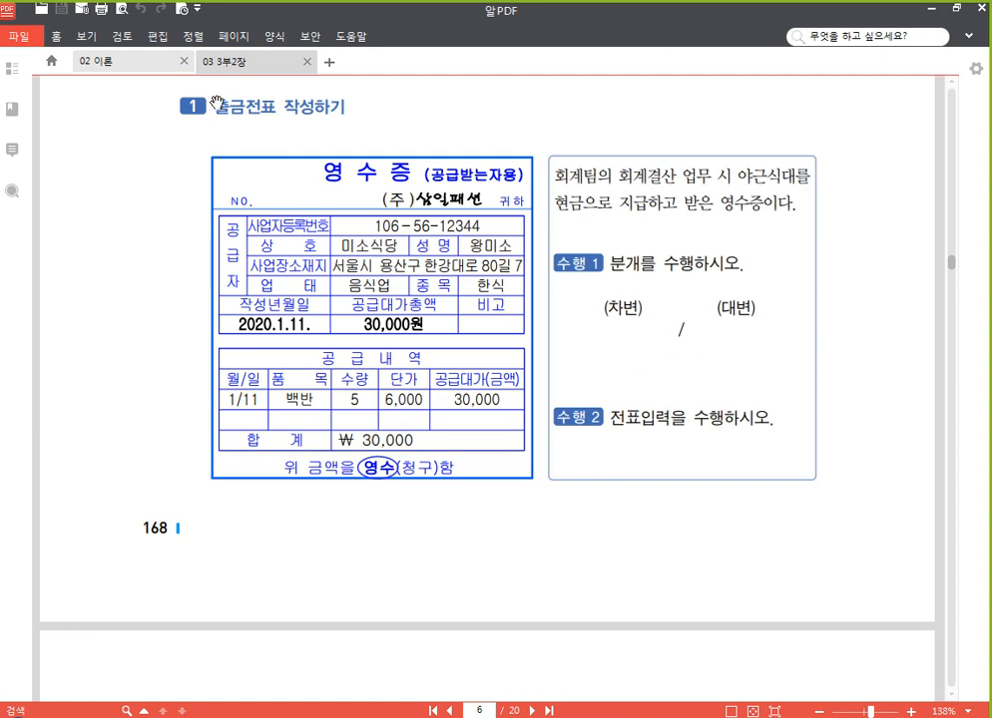
pyautogui.moveTo(212, 106); pyautogui.dragTo(344, 106)
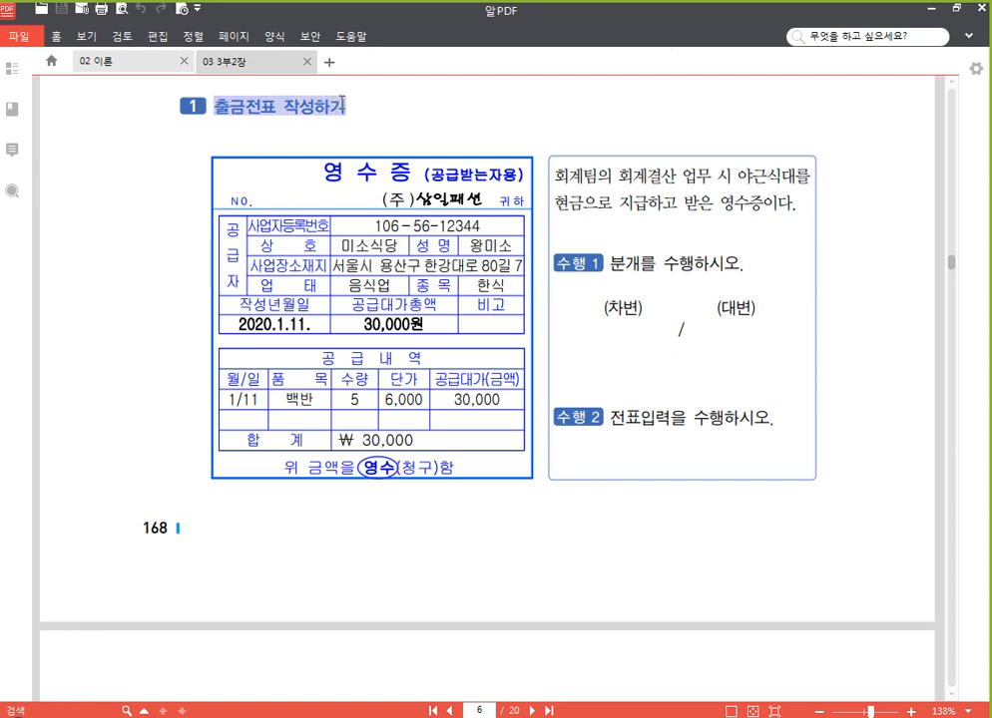
pyautogui.click(356, 79)
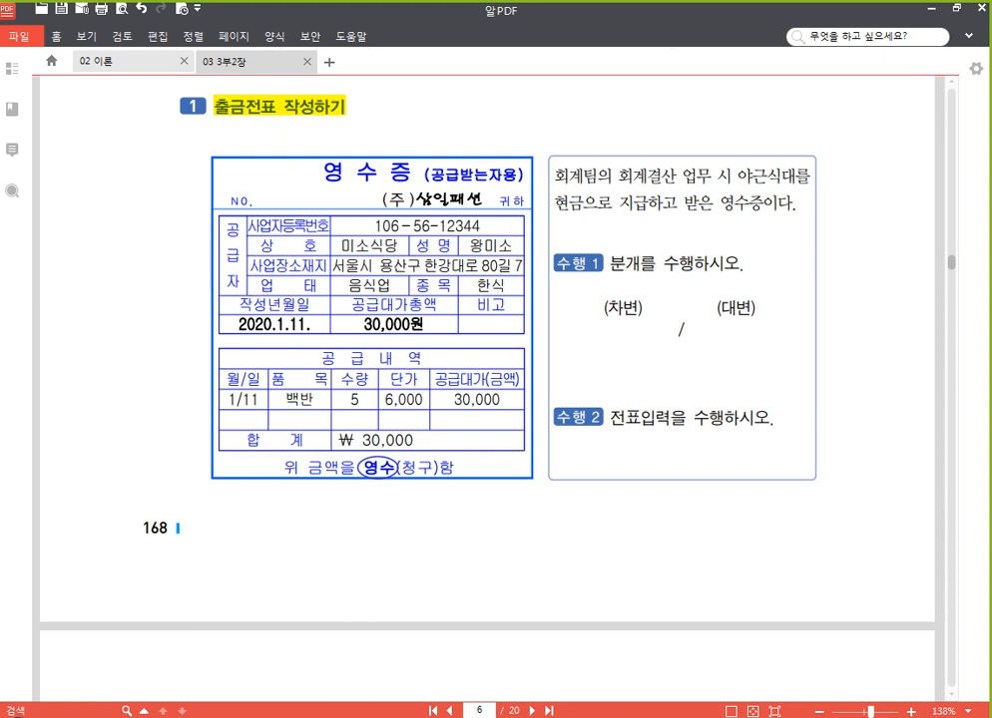
# - Check the emptied 일반전표입력 form and return to the receipt exercise in 알PDF
pyautogui.click(477, 716)
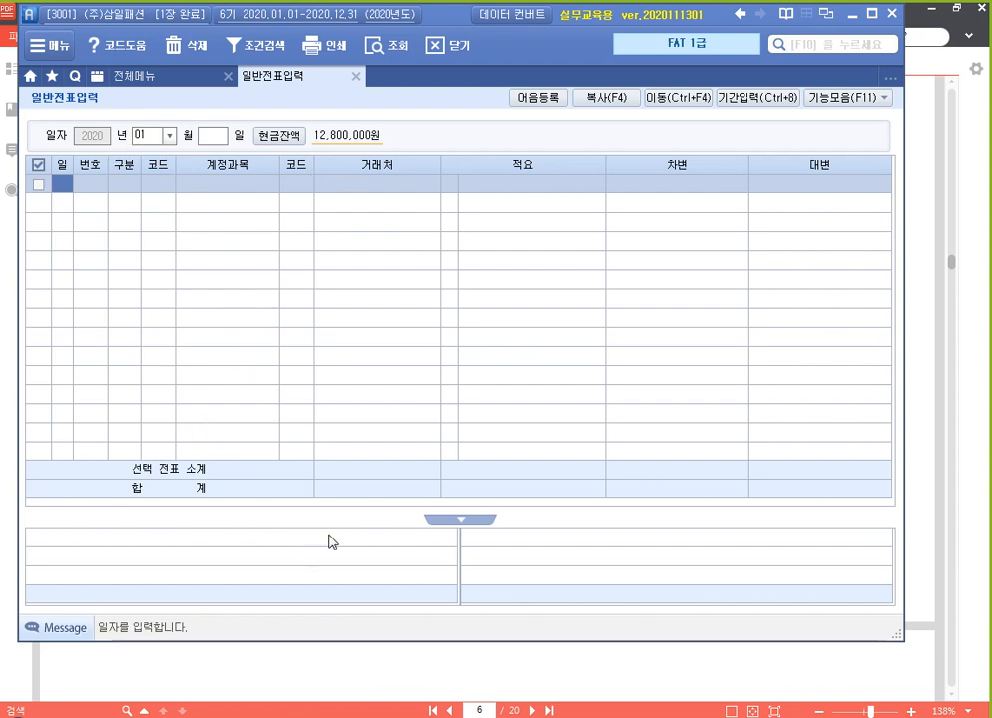
pyautogui.click(449, 716)
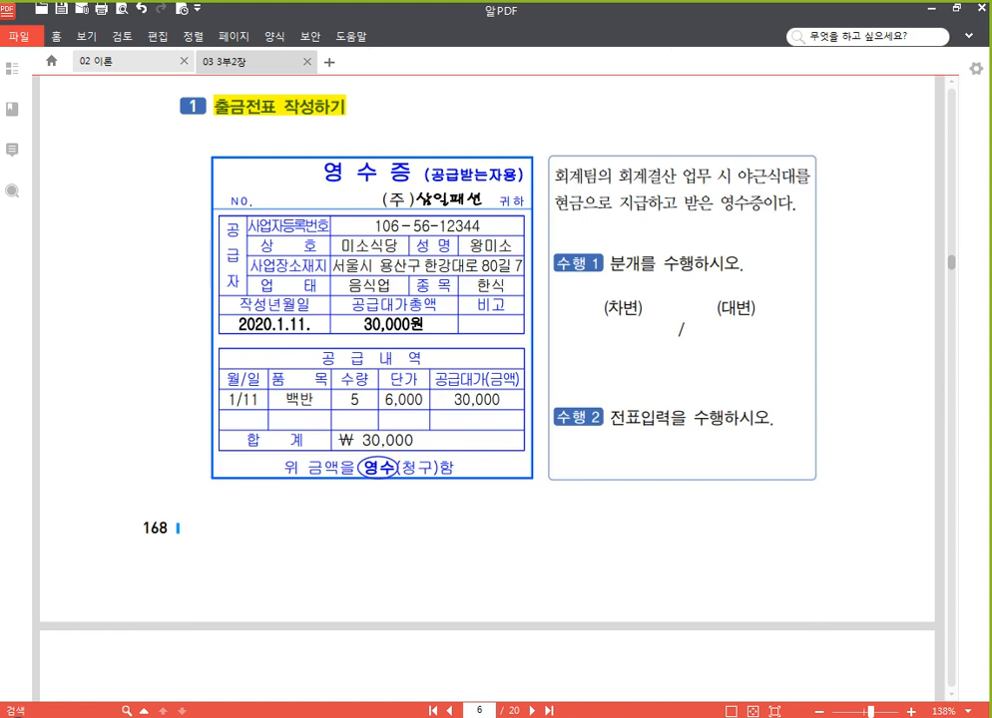
# - Switch to the 일반전표입력 form and start a January voucher row with day 11 and 구분 set to 1 (출금)
pyautogui.click(409, 703)
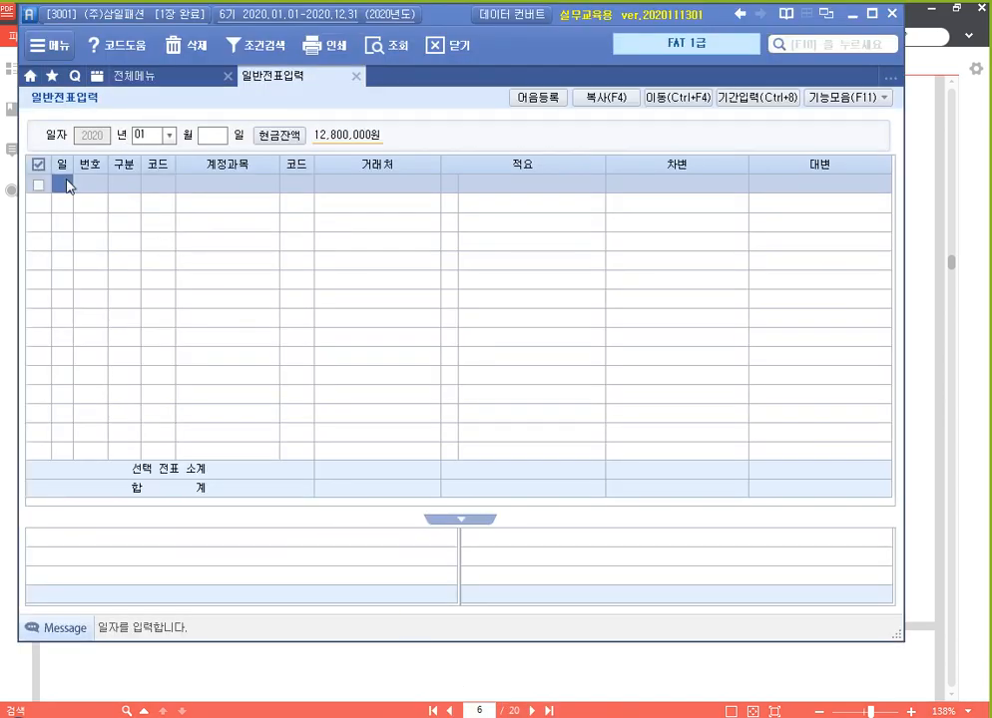
pyautogui.write('11')
pyautogui.press('Return')
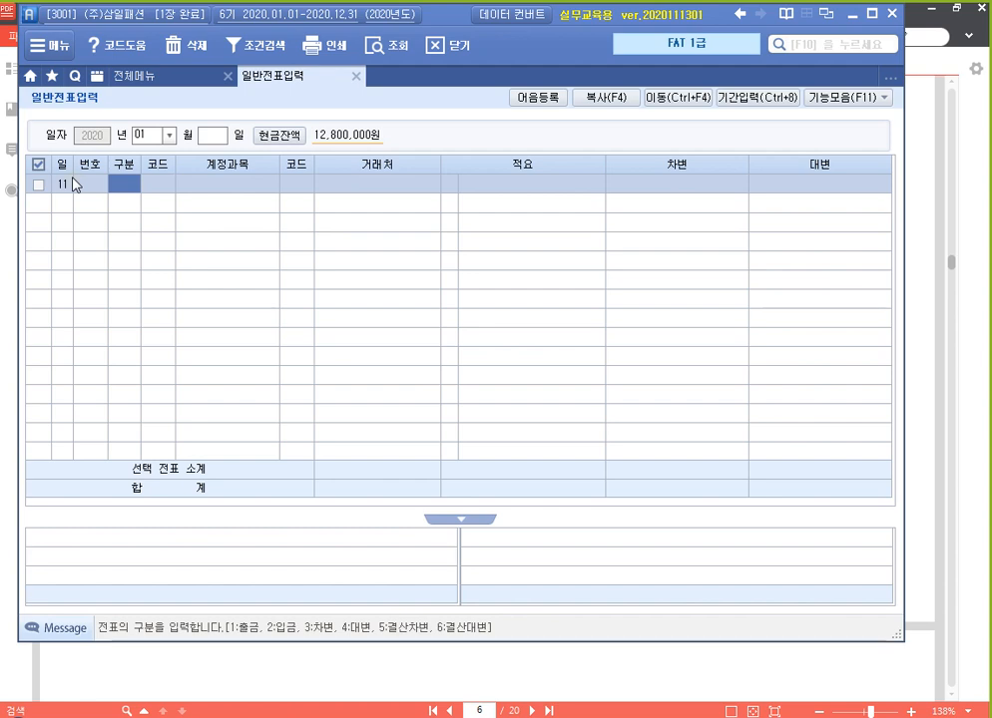
pyautogui.write('1')
pyautogui.press('Return')
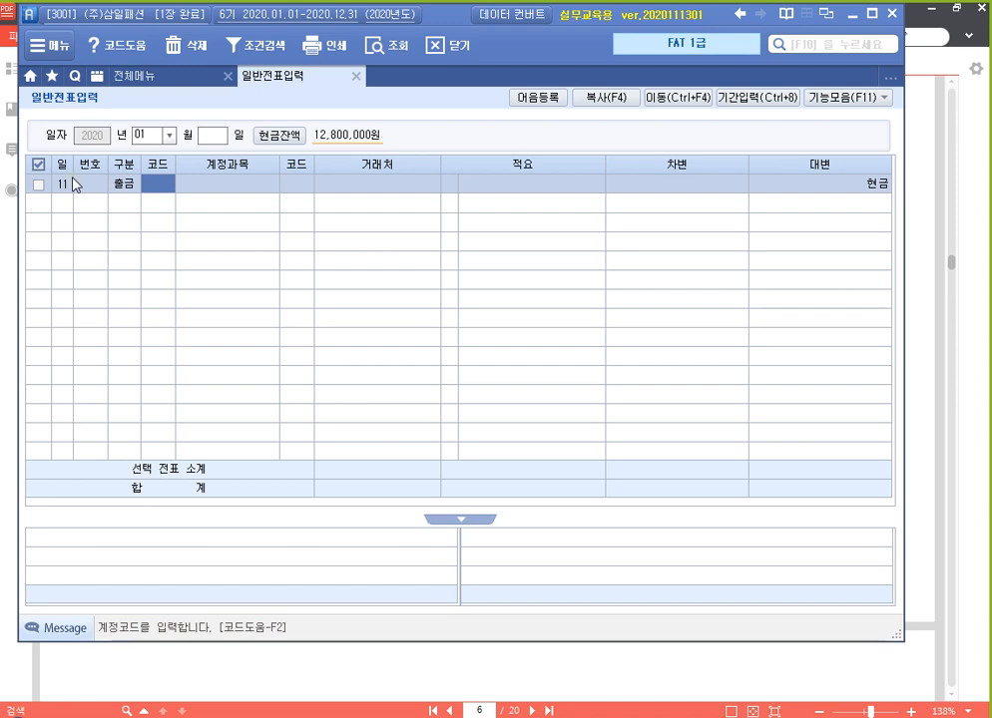
# - Look up 복리 in the account codes, assign 811 복리후생비 to the 출금 row, and leave the 거래처 code blank
pyautogui.write('복리')
pyautogui.press('Return')
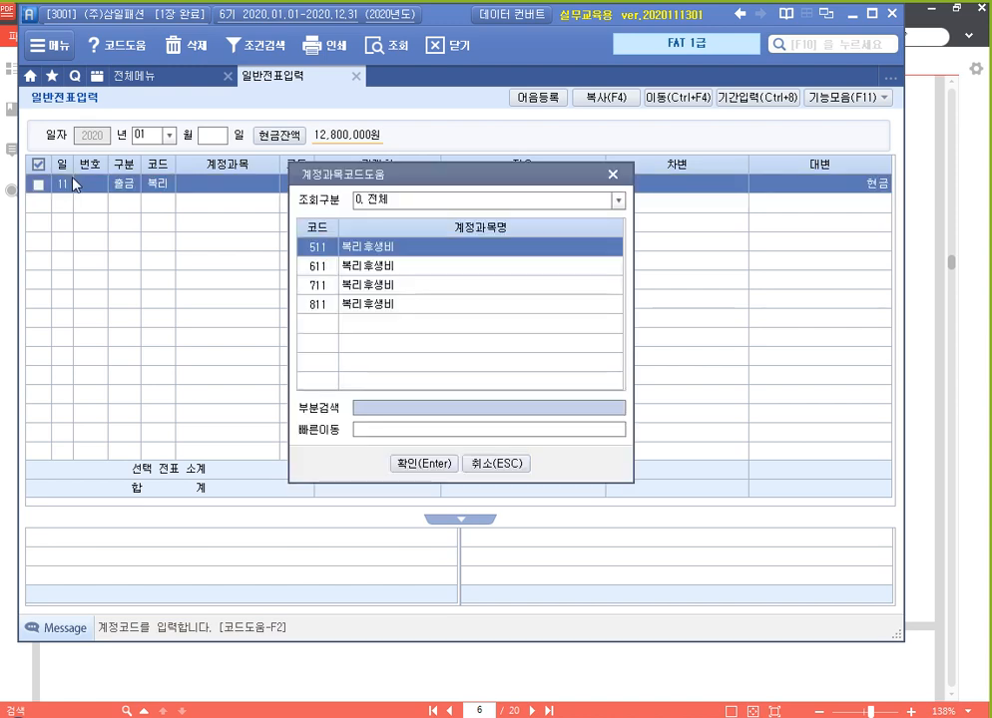
pyautogui.press('Down')
pyautogui.press('Down')
pyautogui.press('Down')
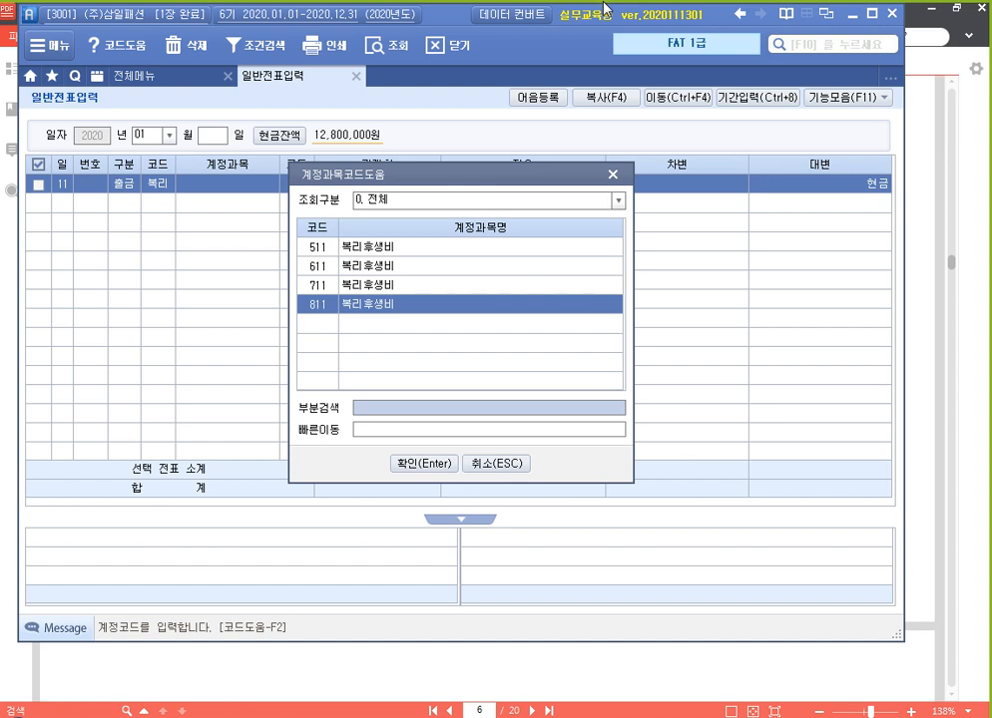
pyautogui.press('Return')
pyautogui.press('Return')
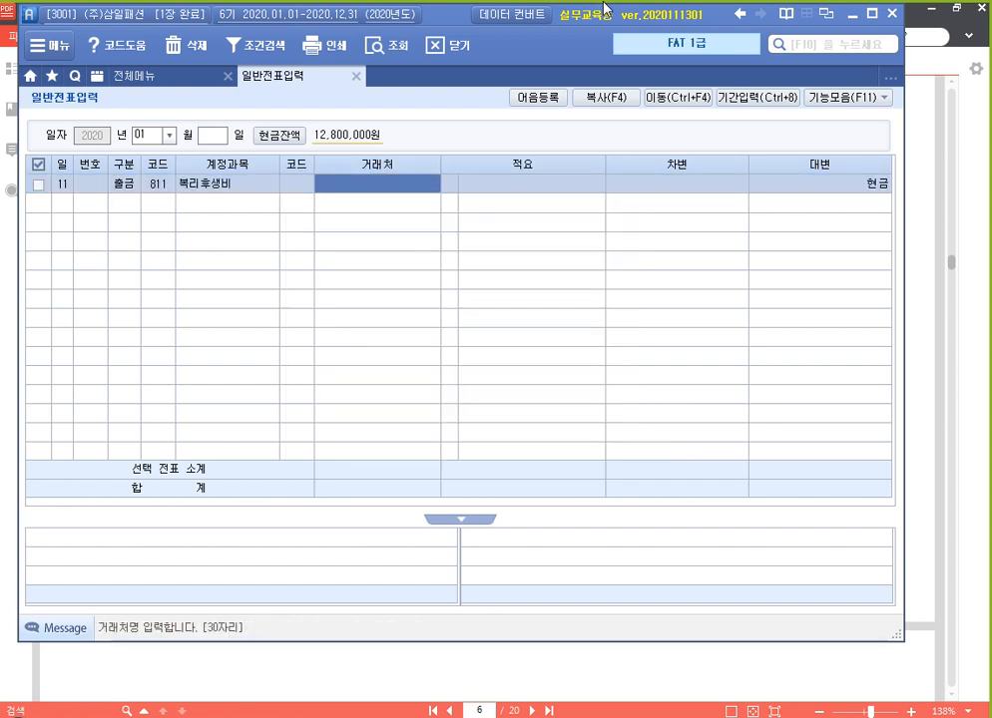
# - Complete the day 11 cash payment voucher for 복리후생비 with a debit amount of 30,000 and display its journal entry
pyautogui.press('Return')
pyautogui.press('Return')
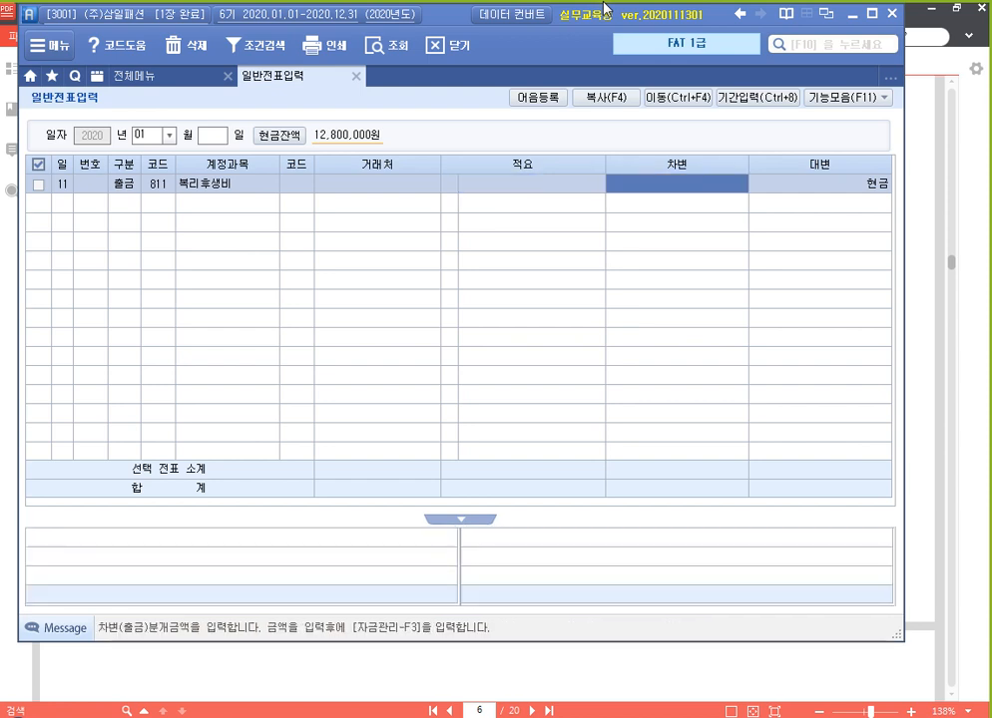
pyautogui.write('3')
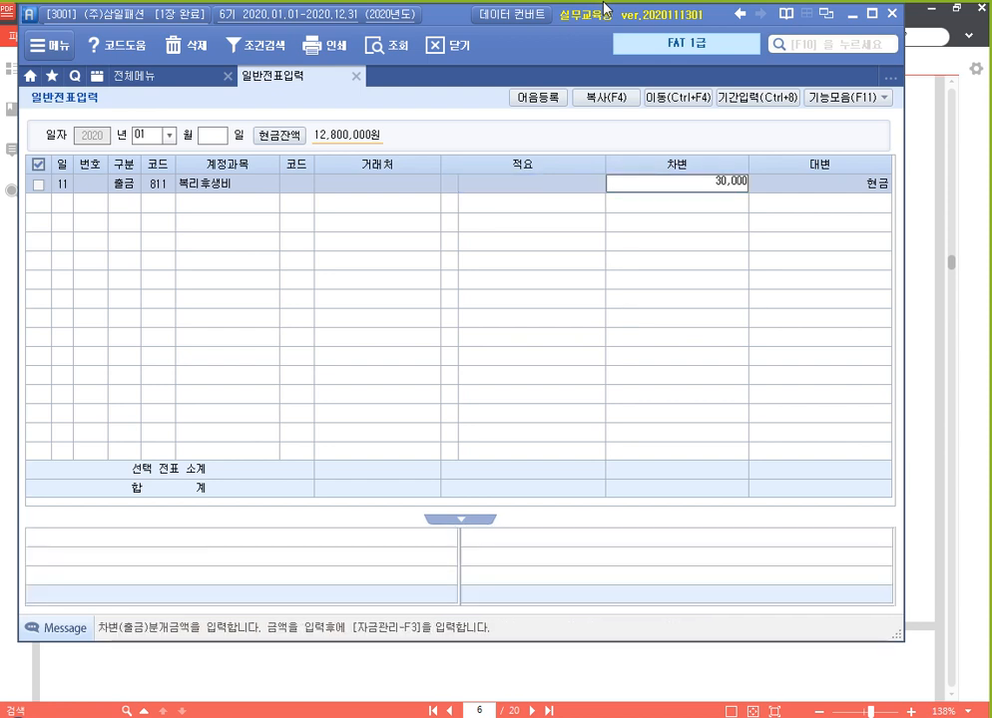
pyautogui.write('0,000')
pyautogui.press('Return')
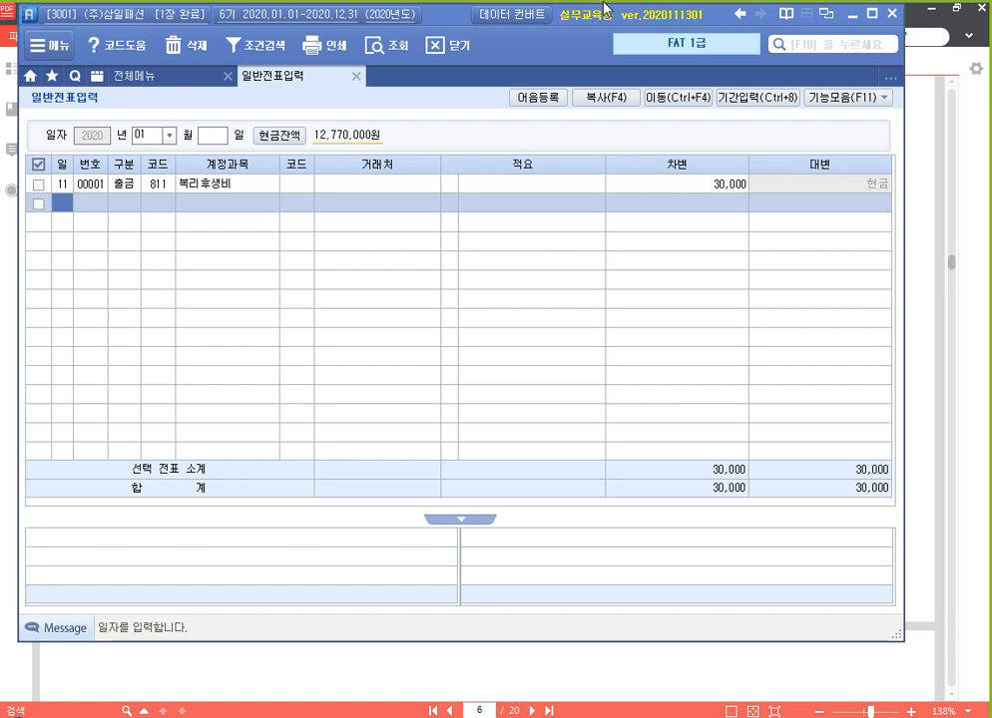
pyautogui.press('Up')
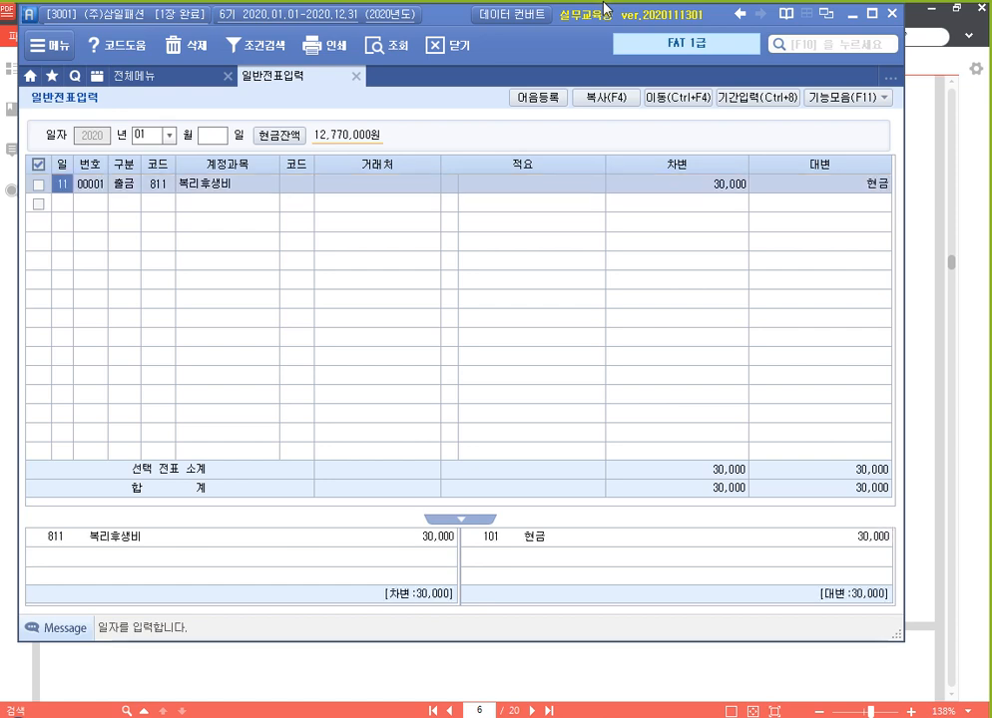
# - Switch to the PDF textbook and read exercise 2, the cash fuel receipt dated 2020.1.12
pyautogui.click(493, 544)
pyautogui.click(465, 648)
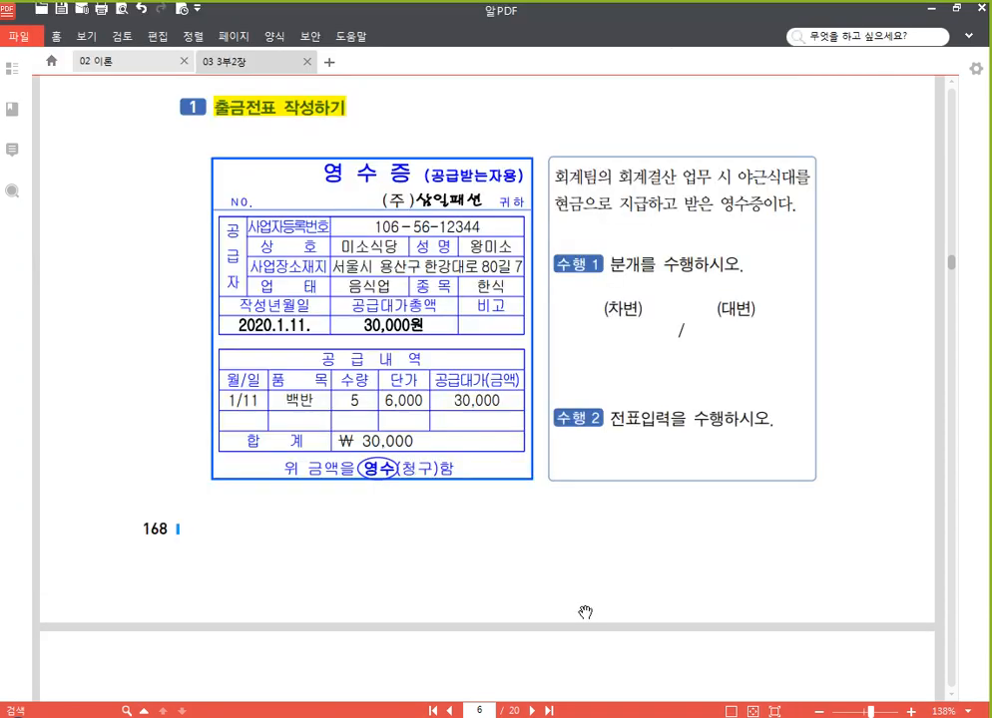
pyautogui.moveTo(585, 611); pyautogui.dragTo(582, 195)
pyautogui.scroll(-5, 583, 194)
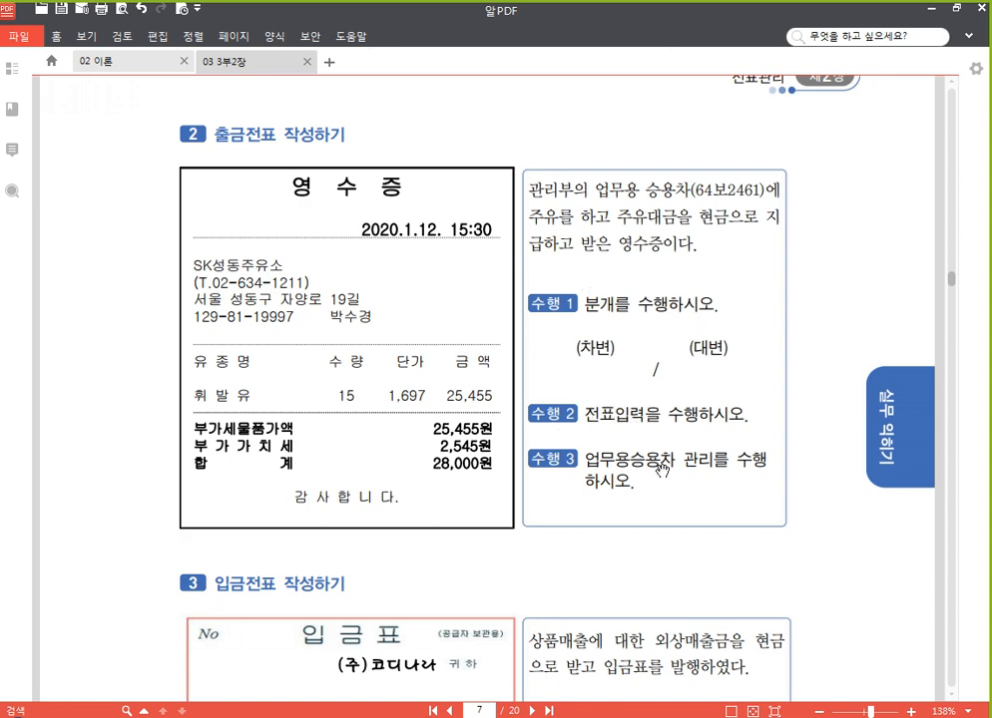
pyautogui.scroll(-1, 657, 455)
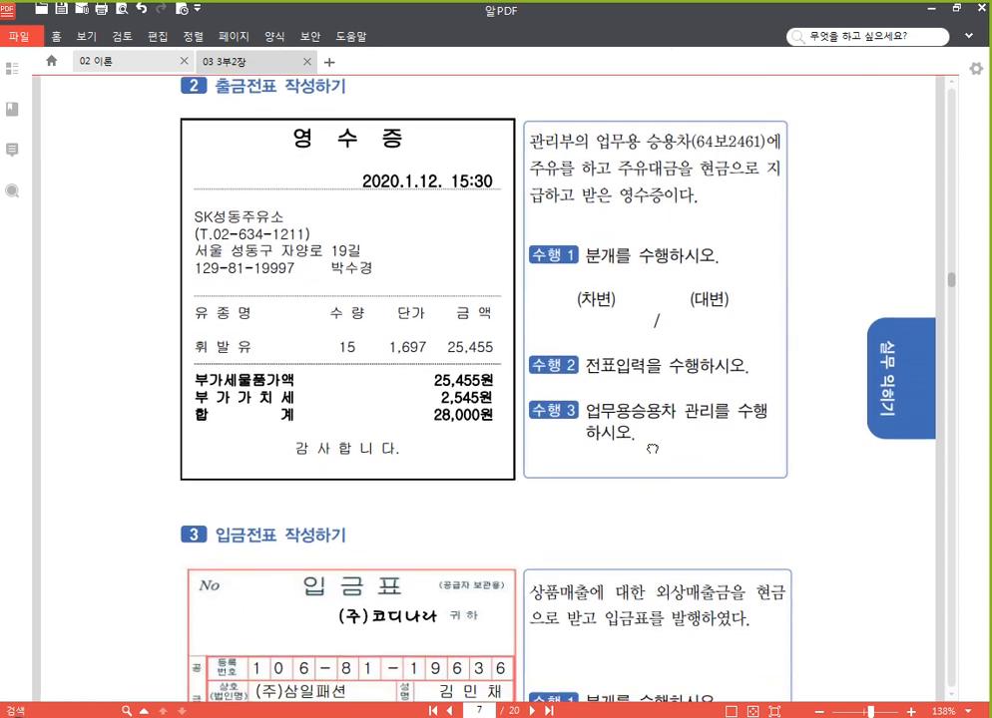
pyautogui.moveTo(658, 470); pyautogui.dragTo(659, 472)
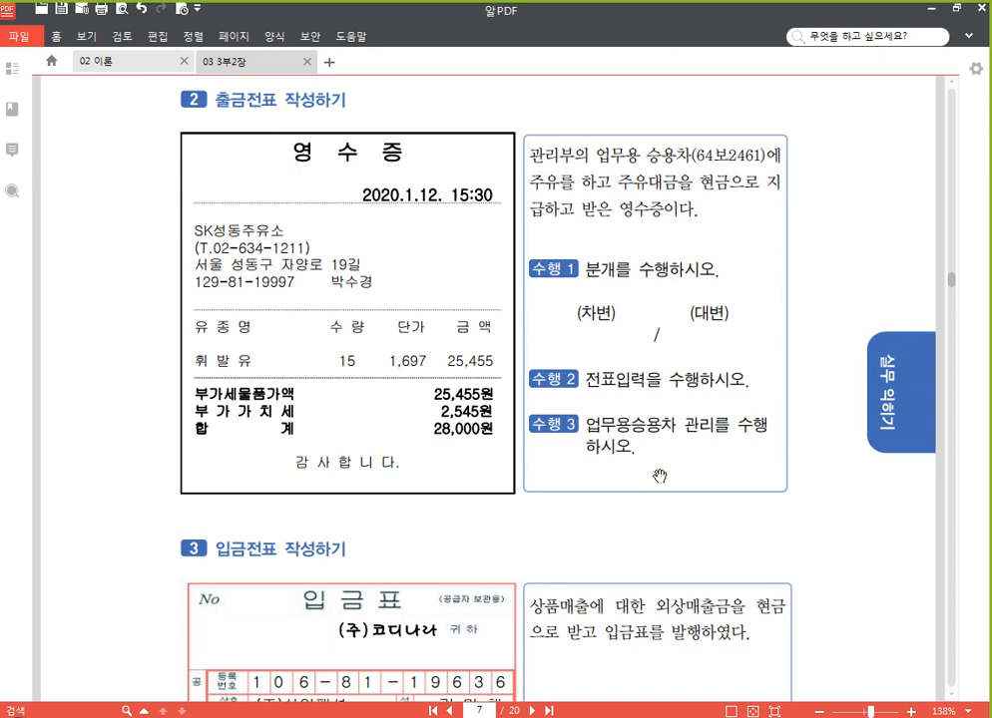
# - Switch back to the accounting program and check the business car setting of asset 승용2461 in 고정자산등록 under account 208
pyautogui.hotkey('alt', 'Tab')
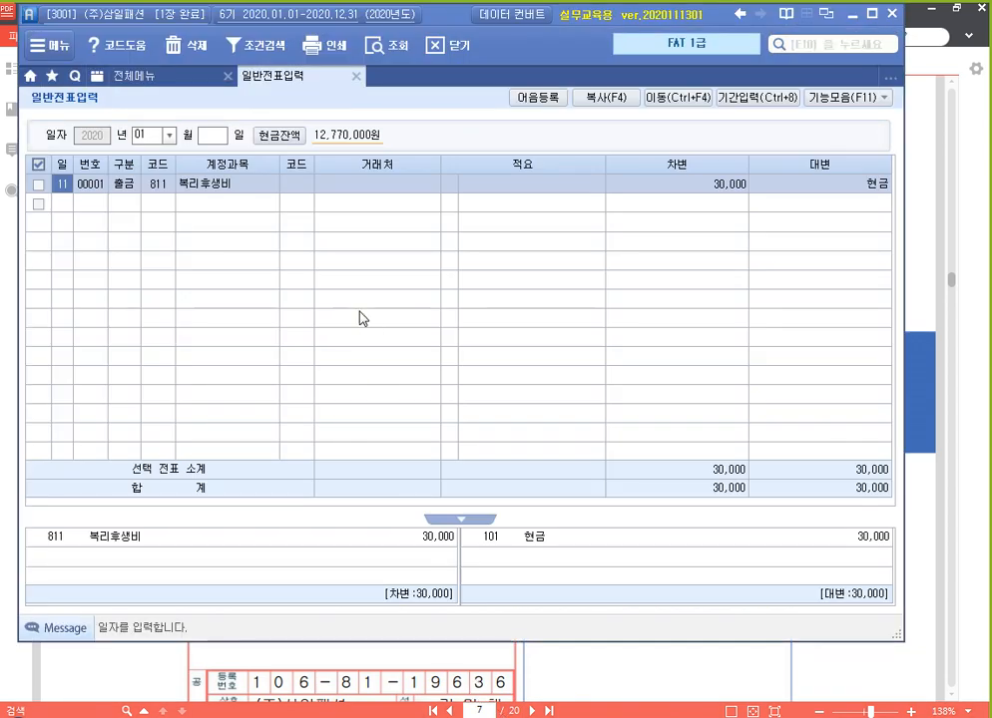
pyautogui.click(179, 84)
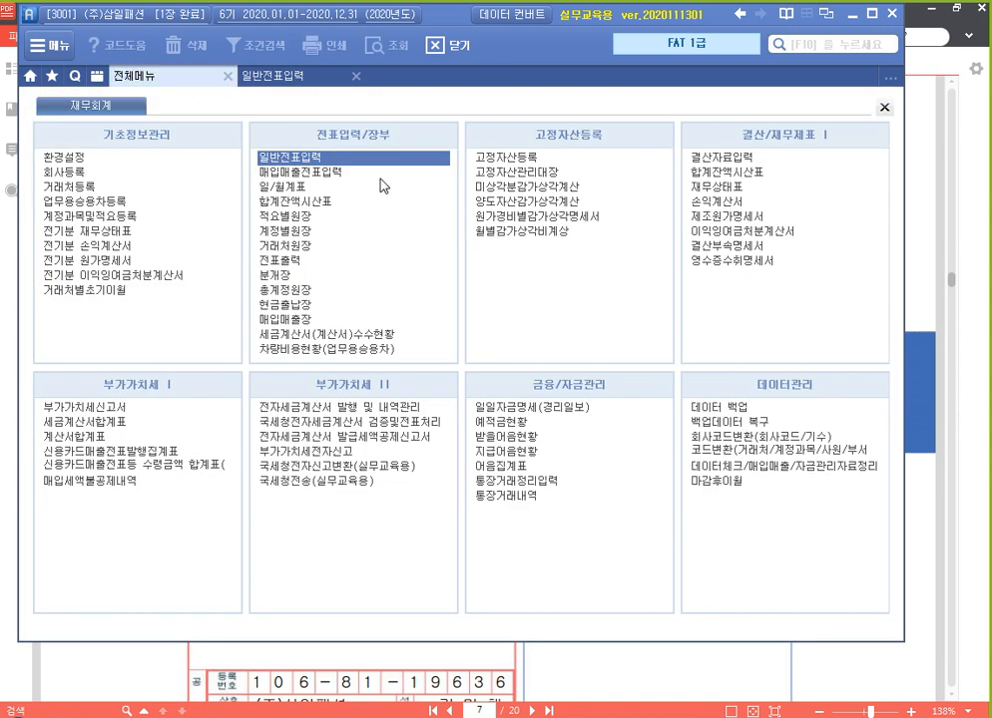
pyautogui.click(512, 160)
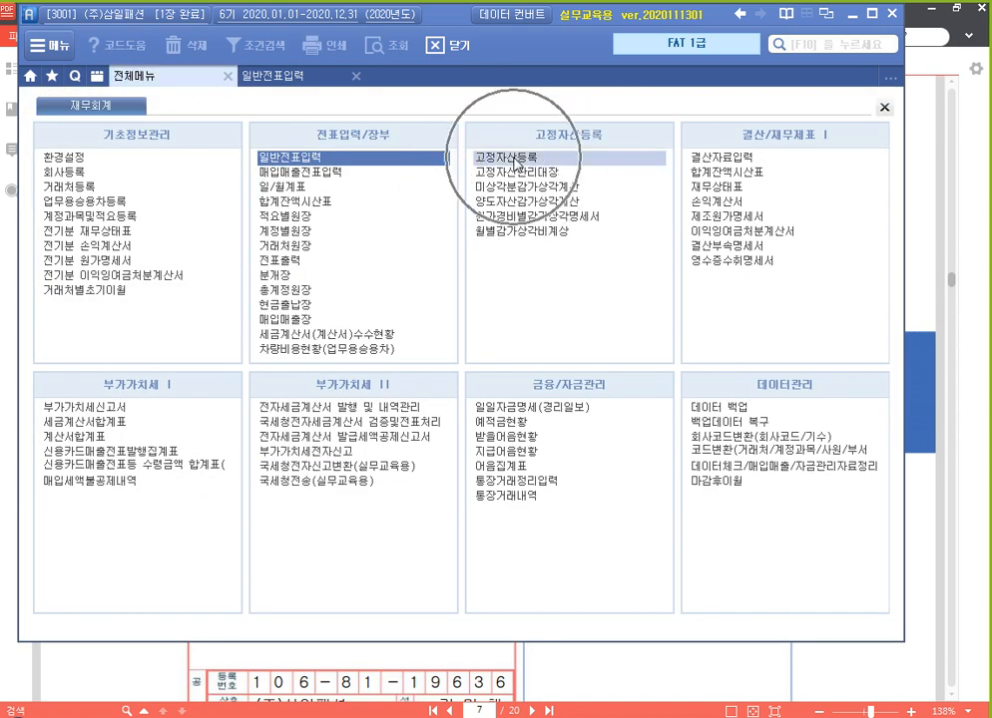
pyautogui.click(513, 157)
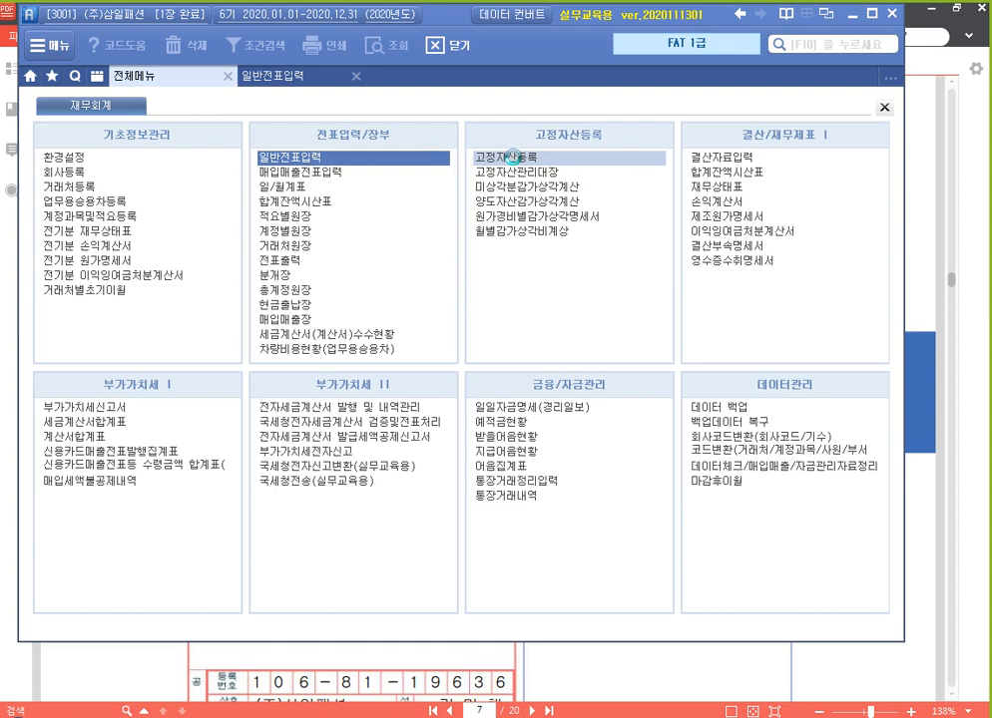
pyautogui.write('208')
pyautogui.press('Return')
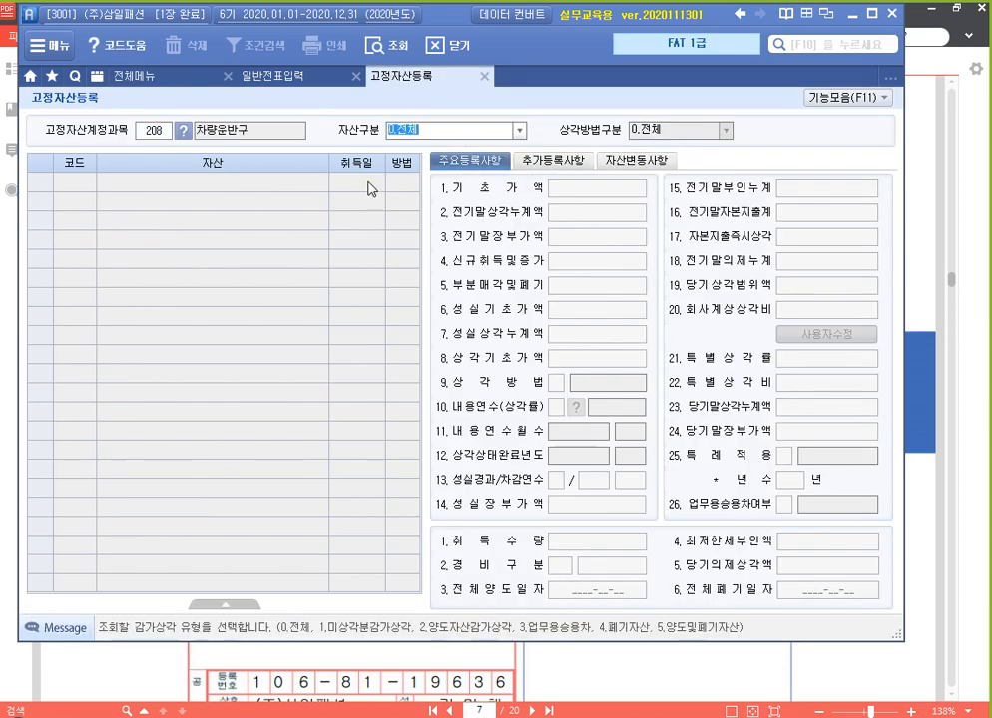
pyautogui.press('Return')
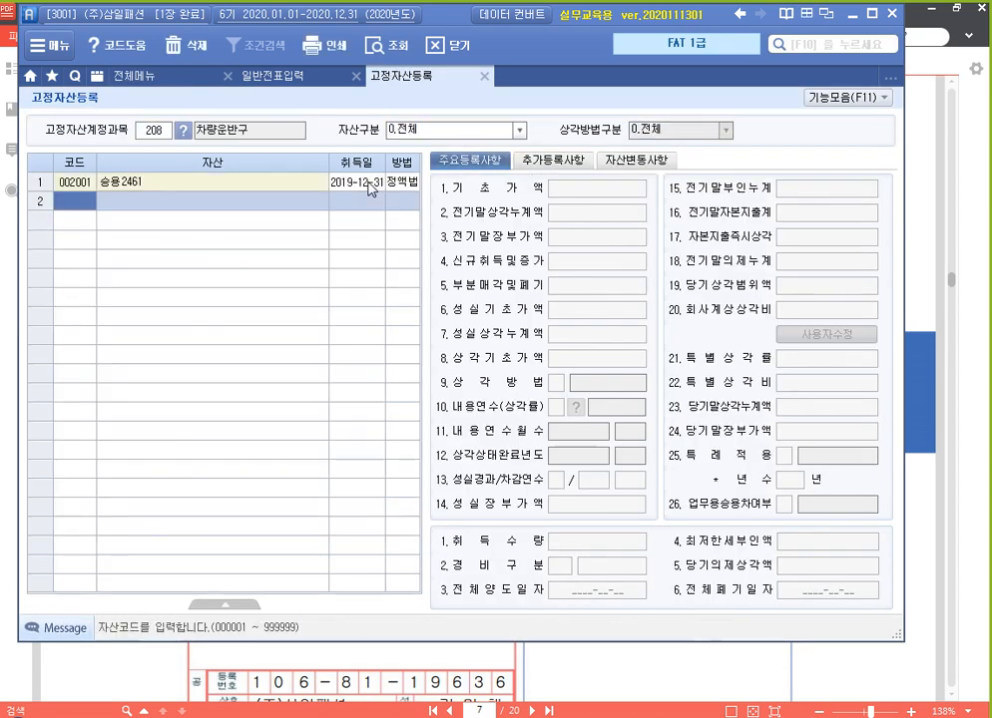
pyautogui.click(180, 186)
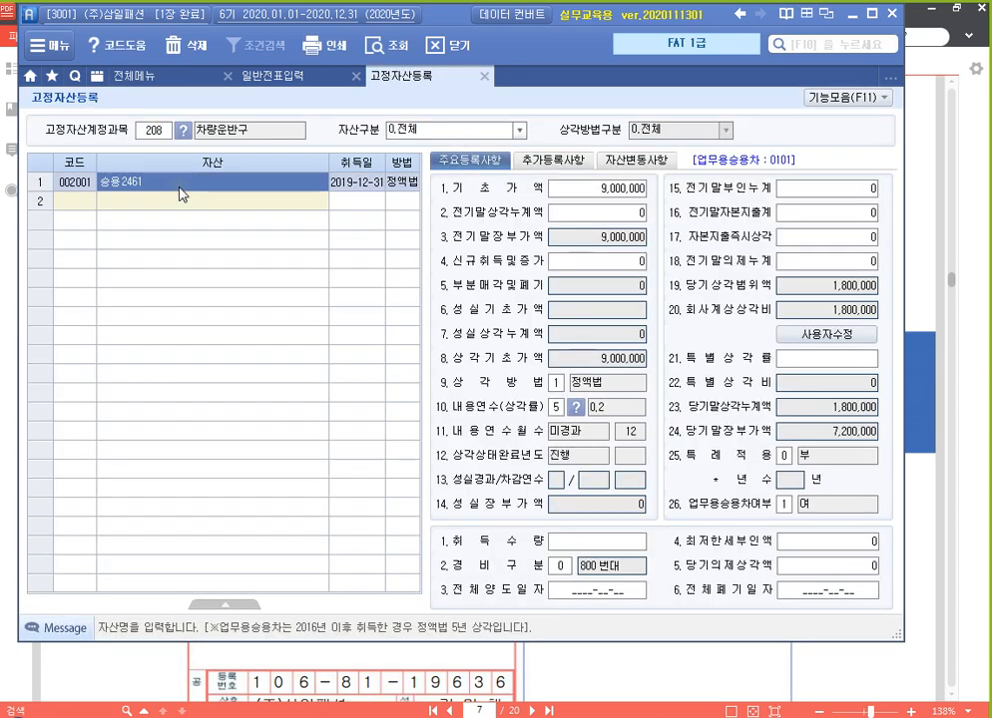
pyautogui.click(784, 505)
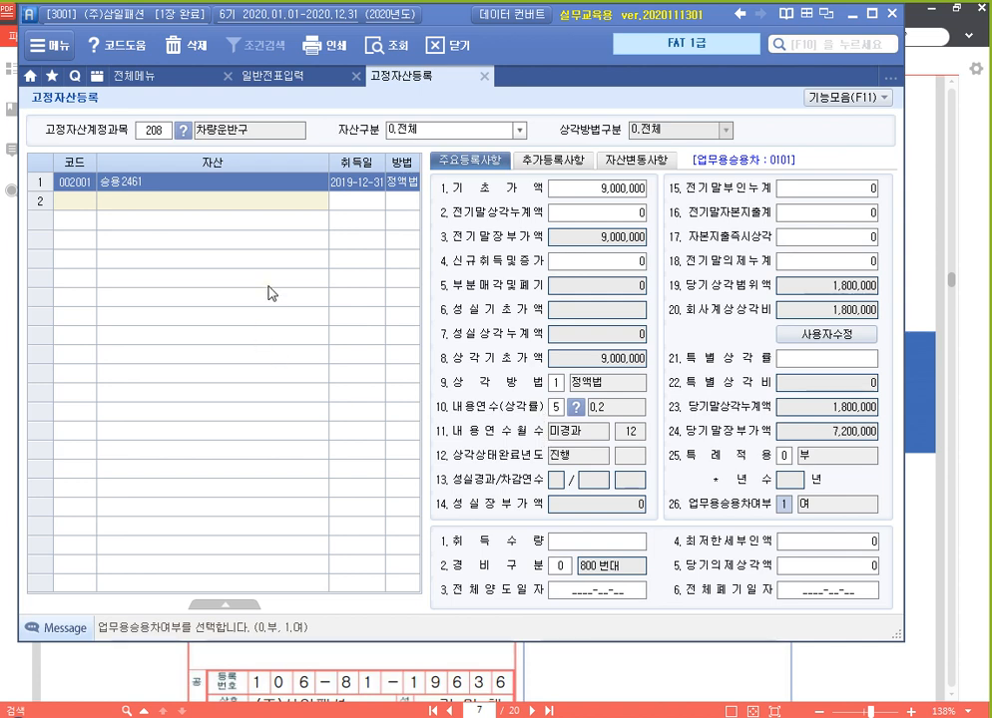
# - Open 업무용승용차등록 and view the registration details of the company car with code 0101
pyautogui.click(171, 81)
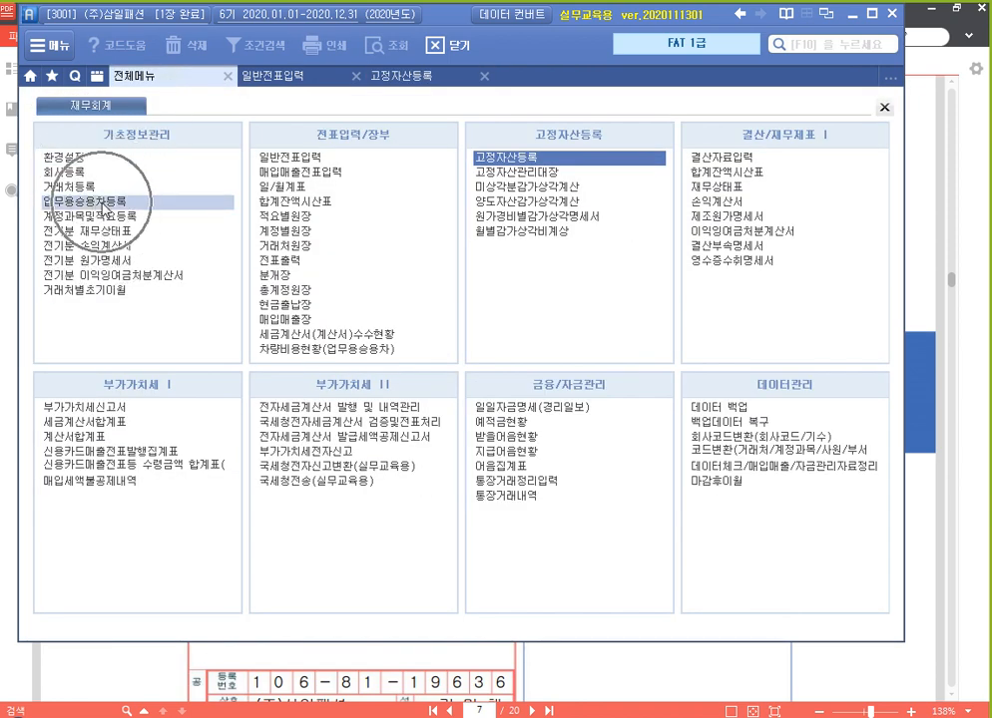
pyautogui.click(97, 200)
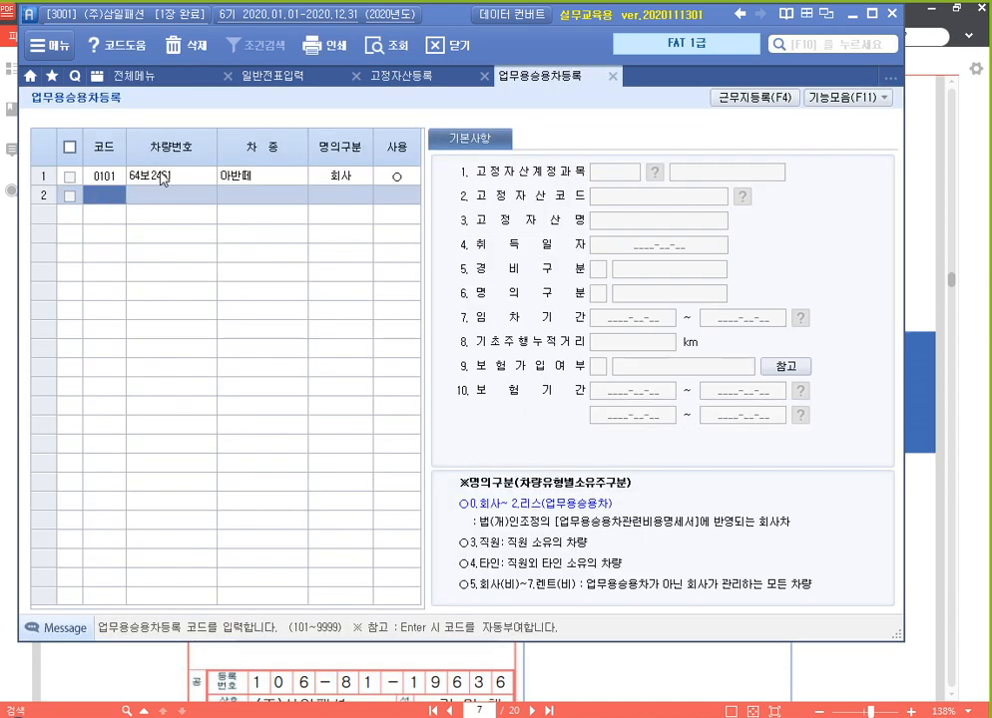
pyautogui.click(162, 177)
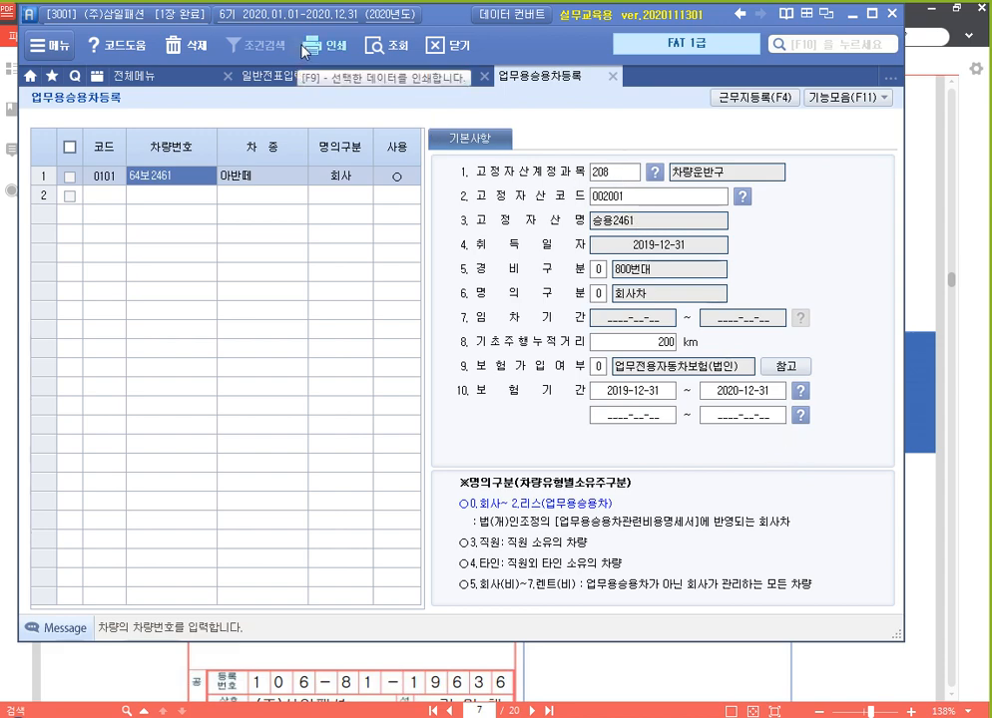
# - Look up account 822 차량유지비 in 계정과목및적요등록 and check the usage of its management item 32 업무용승용차
pyautogui.click(130, 76)
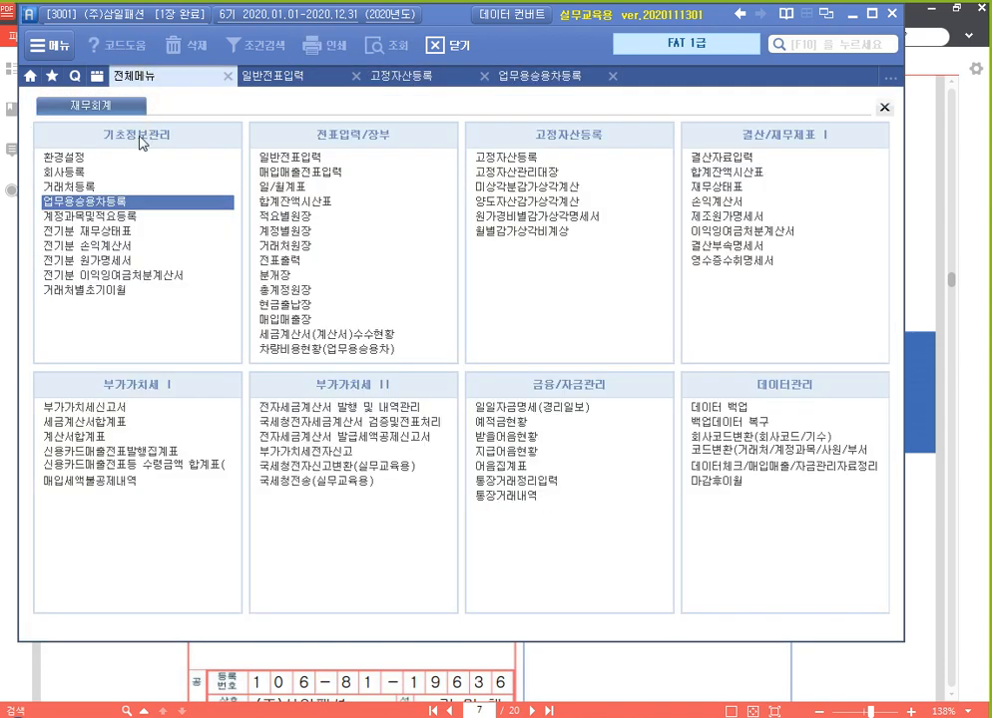
pyautogui.click(110, 216)
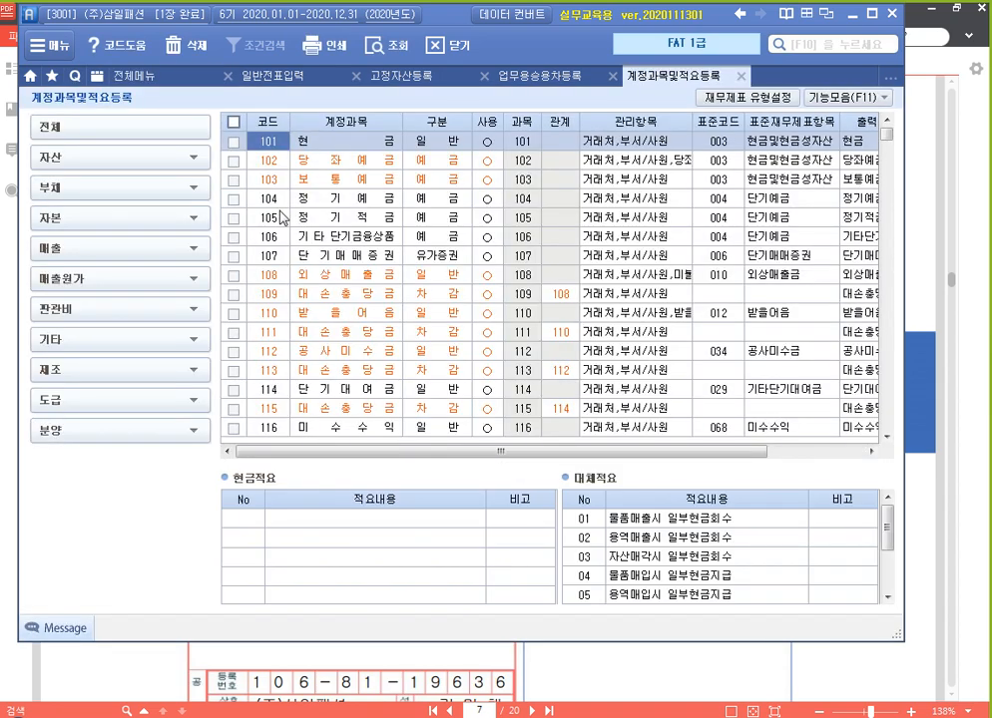
pyautogui.click(262, 218)
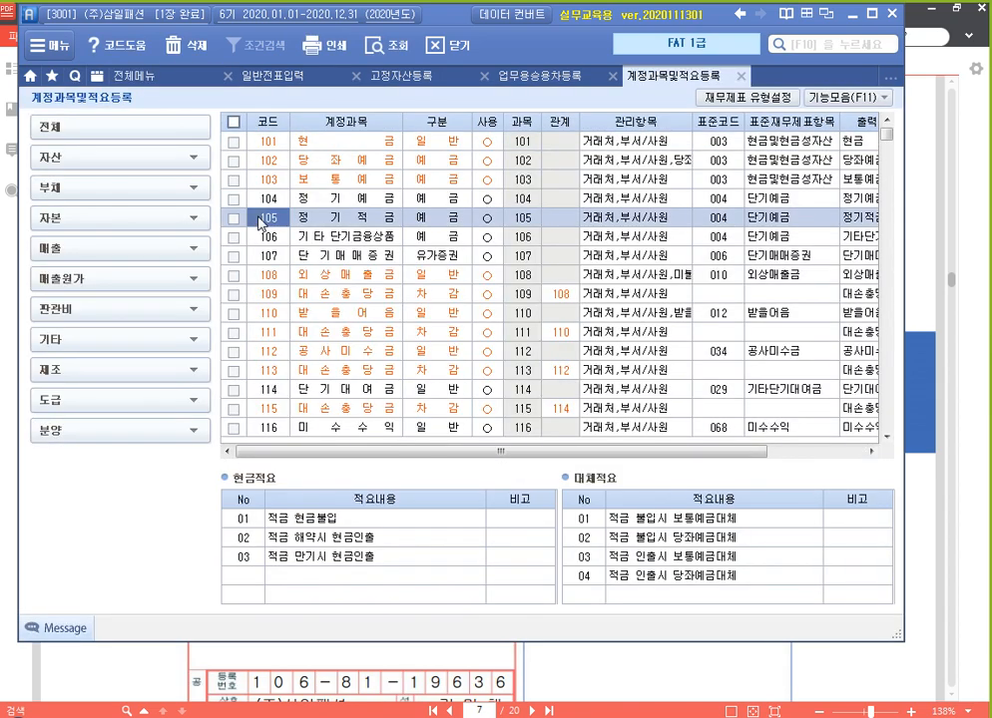
pyautogui.write('822')
pyautogui.scroll(-3, 356, 266)
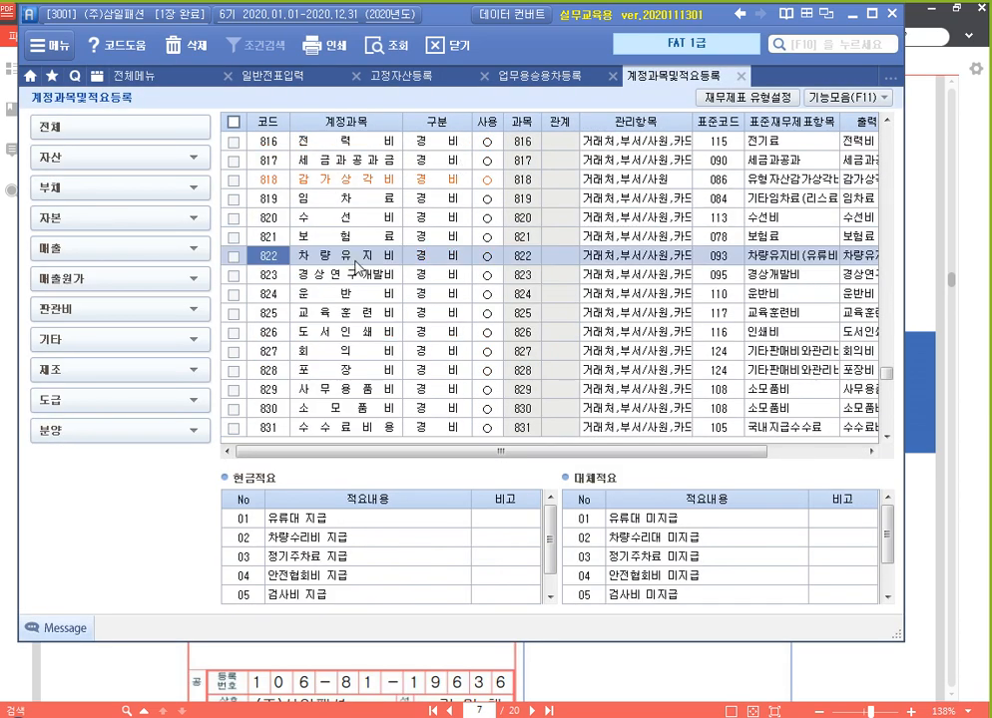
pyautogui.click(646, 262)
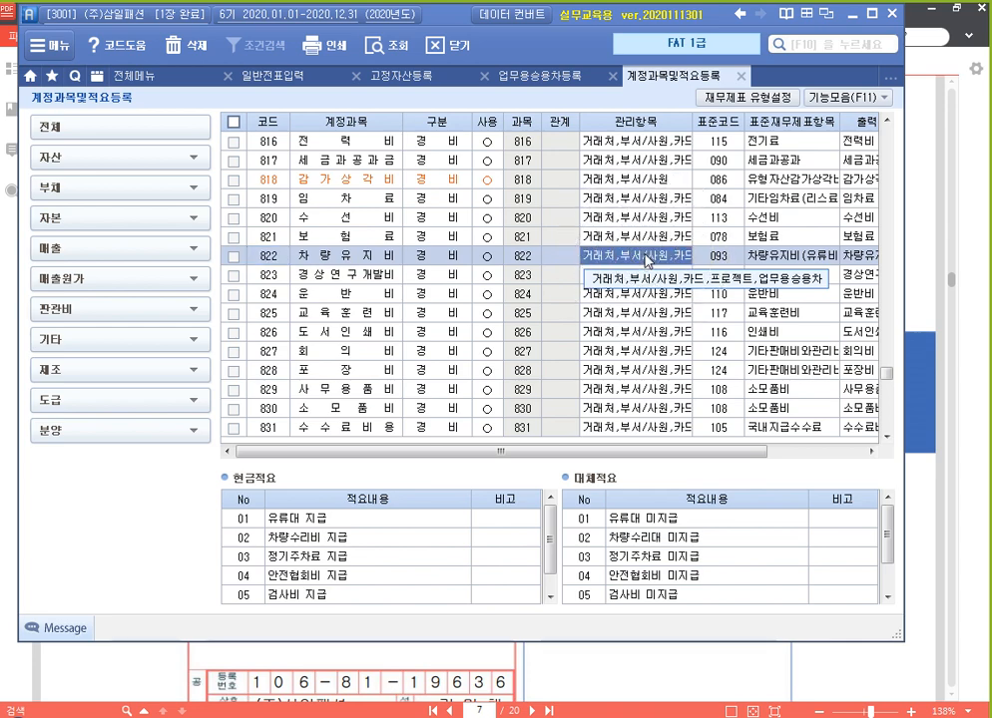
pyautogui.doubleClick(646, 262)
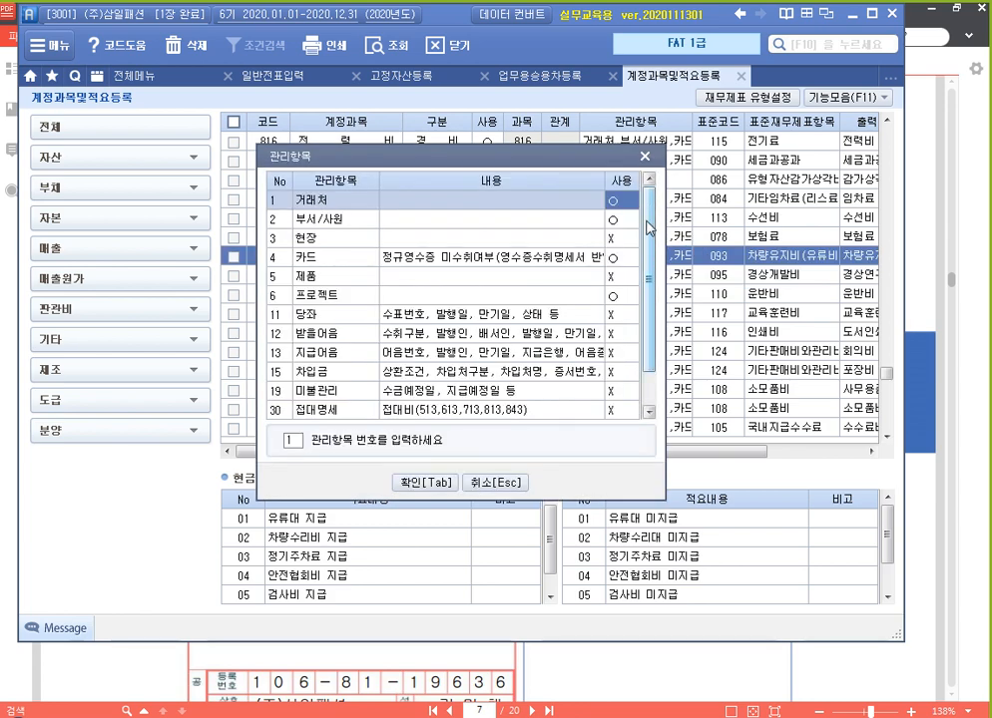
pyautogui.scroll(-1, 647, 228)
pyautogui.click(416, 410)
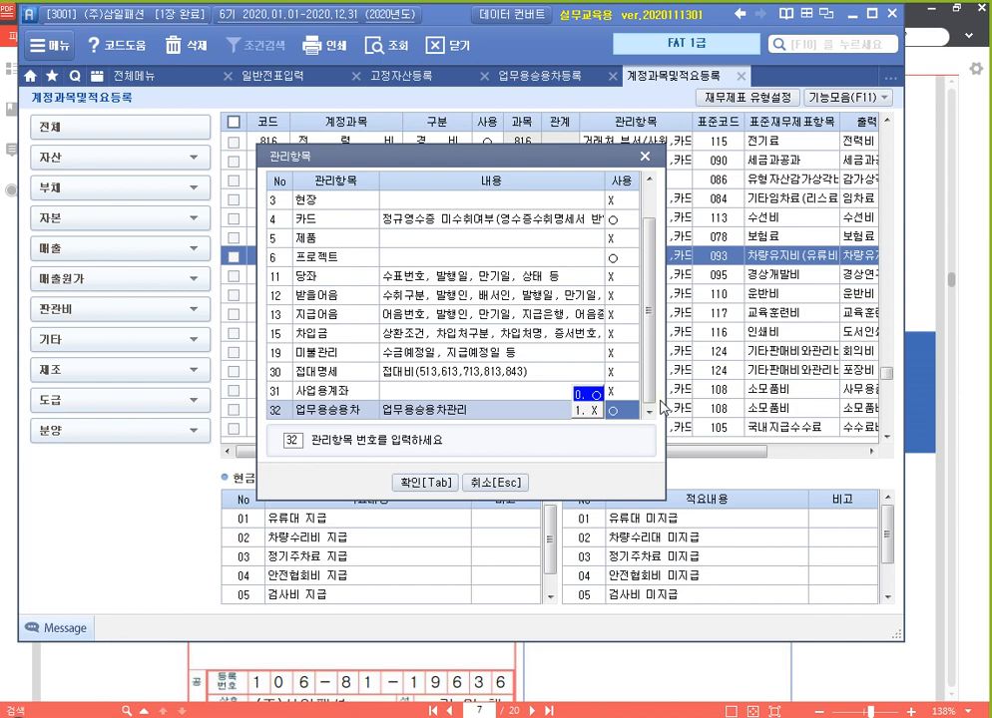
# - Recheck the fuel receipt exercise in the PDF, and close the management items window and the three registration screens in the accounting program
pyautogui.click(751, 679)
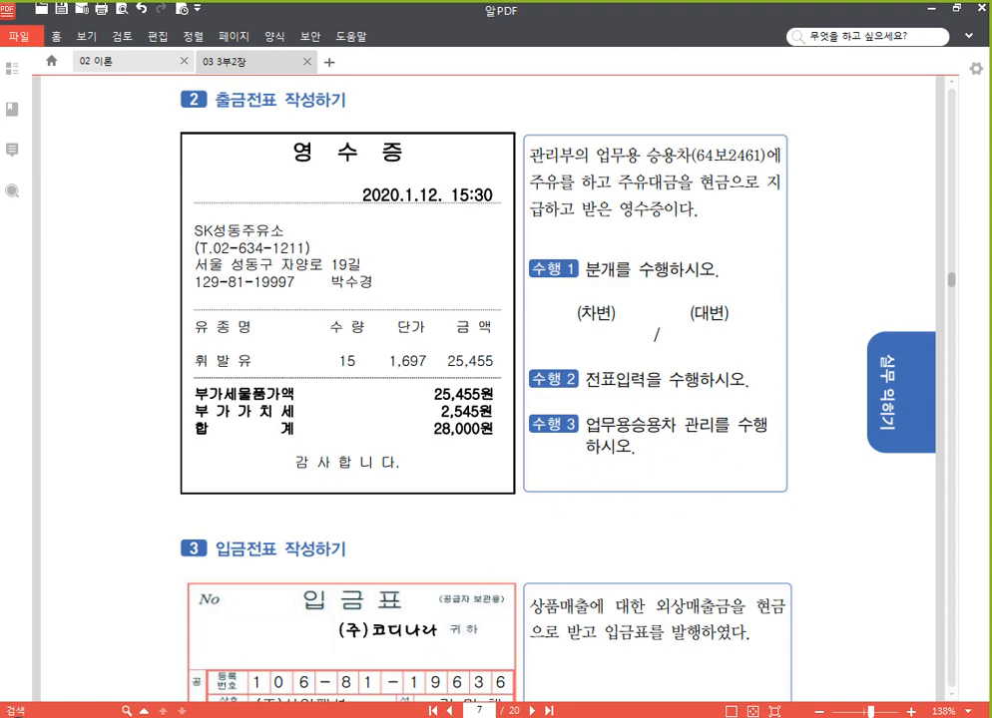
pyautogui.hotkey('alt', 'Tab')
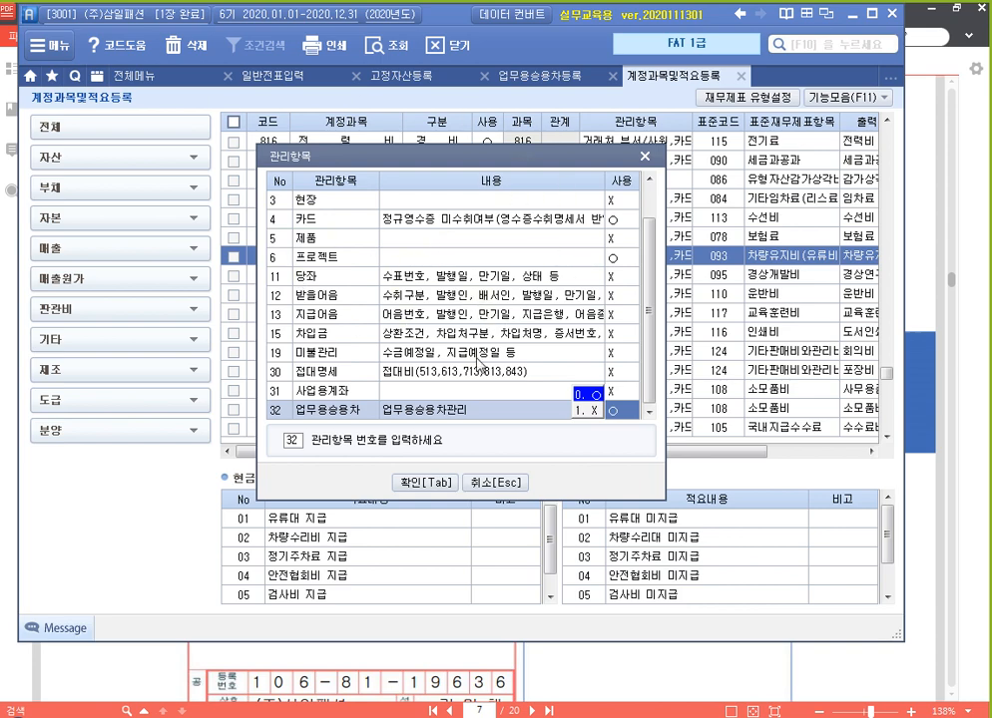
pyautogui.click(644, 157)
pyautogui.click(741, 77)
pyautogui.click(614, 78)
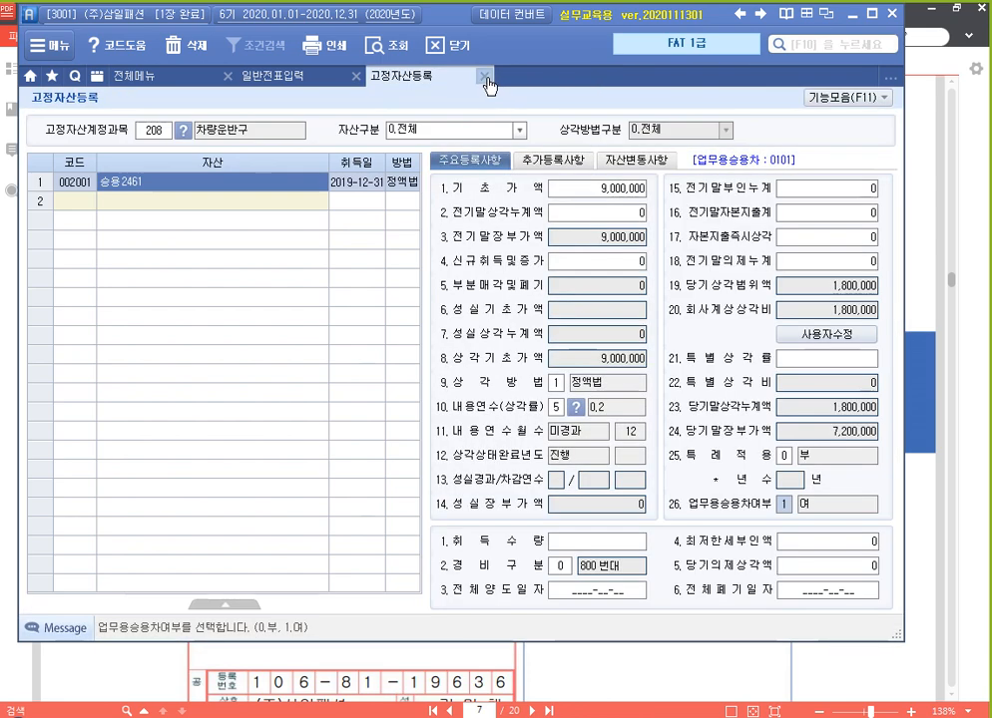
pyautogui.click(484, 76)
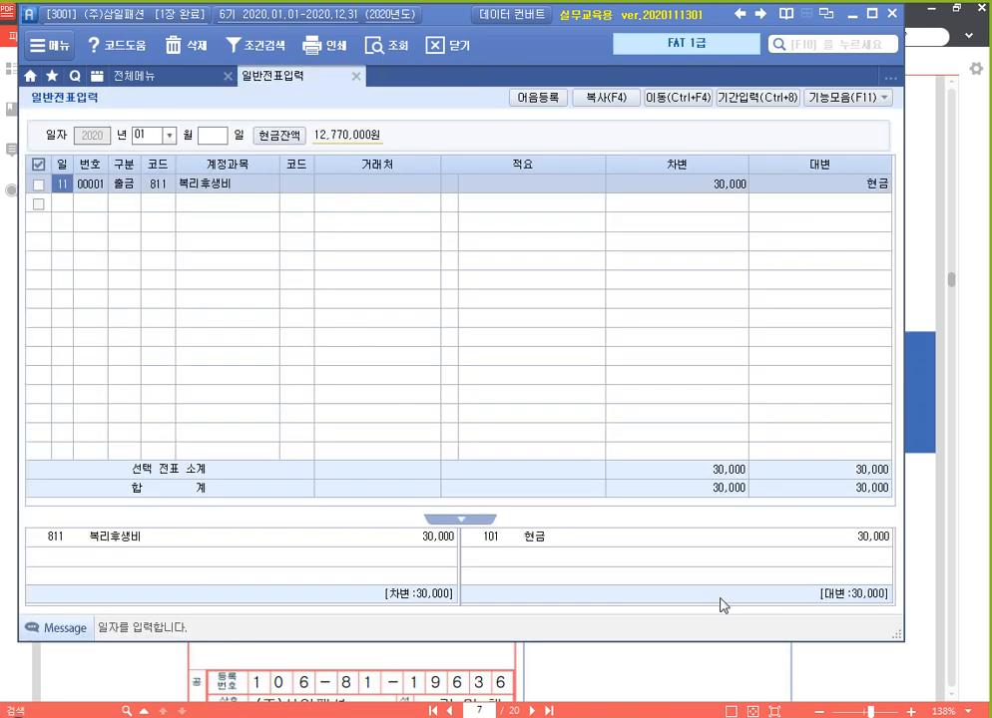
# - Review the fuel receipt in the PDF and paste a blank (차)/(대) journal table below the 복리후생비 entry in 수업용.hwp
pyautogui.click(676, 681)
pyautogui.scroll(-1, 571, 529)
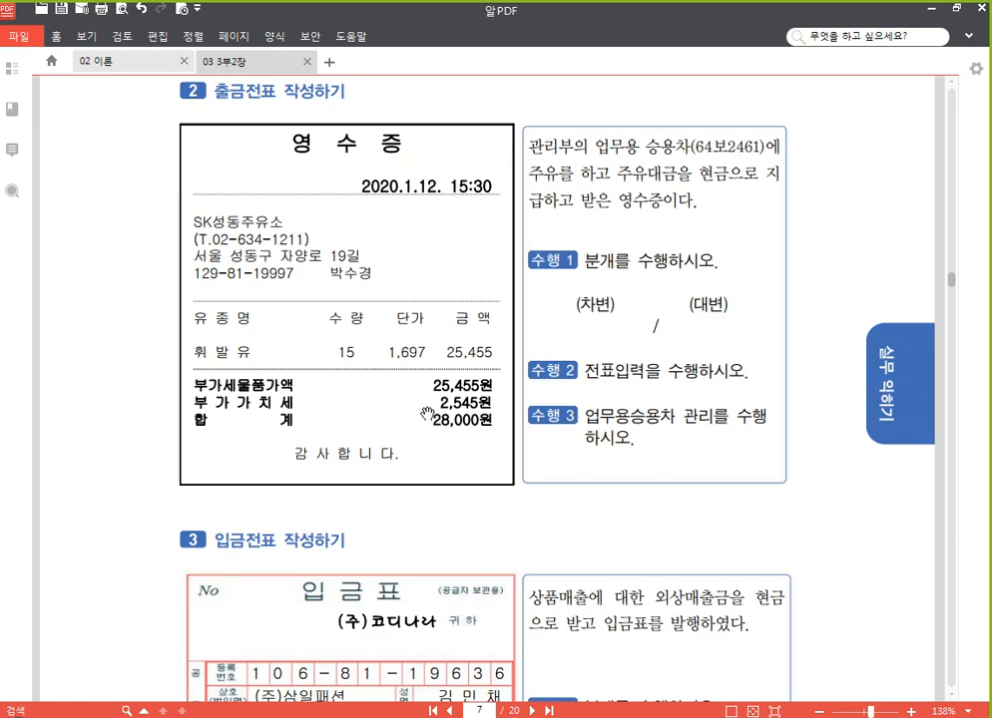
pyautogui.scroll(-1, 514, 544)
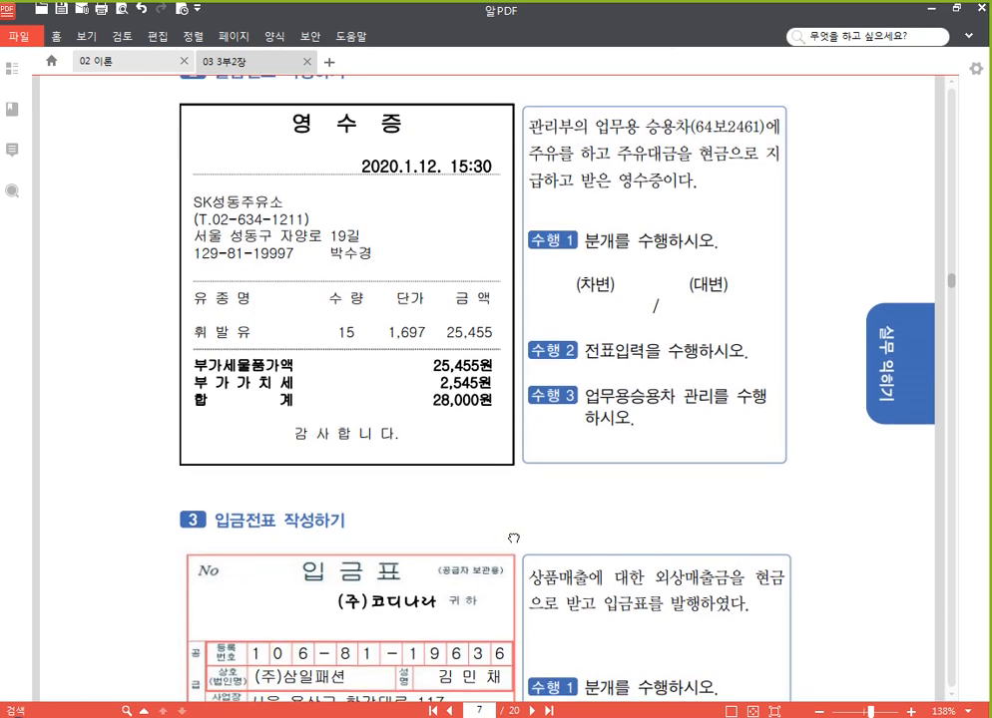
pyautogui.scroll(-1, 513, 530)
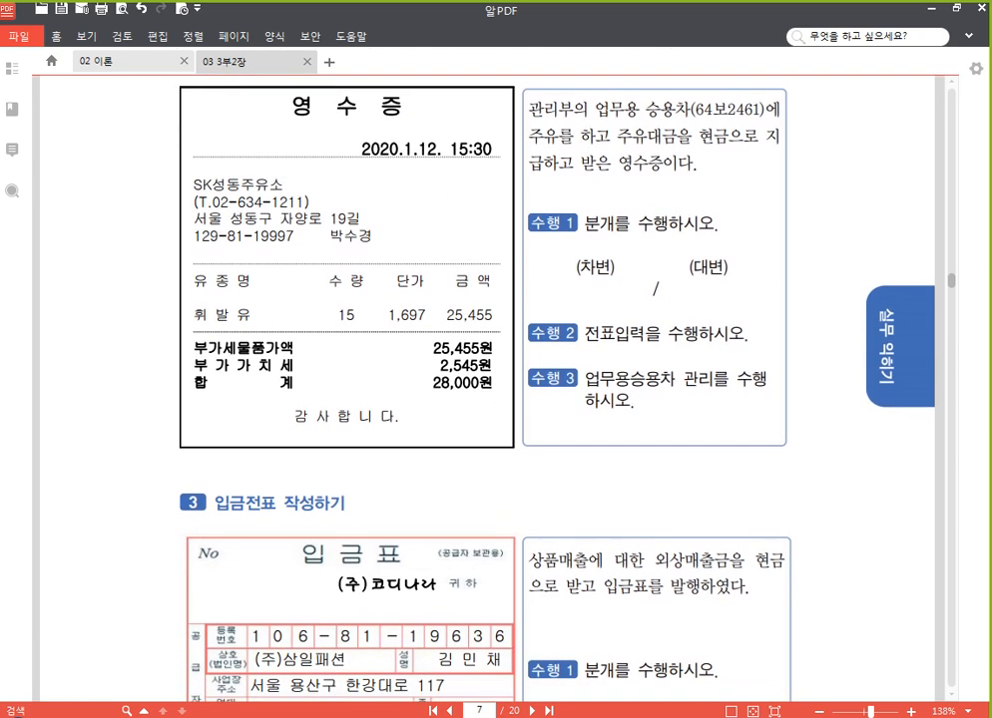
pyautogui.click(439, 716)
pyautogui.click(536, 590)
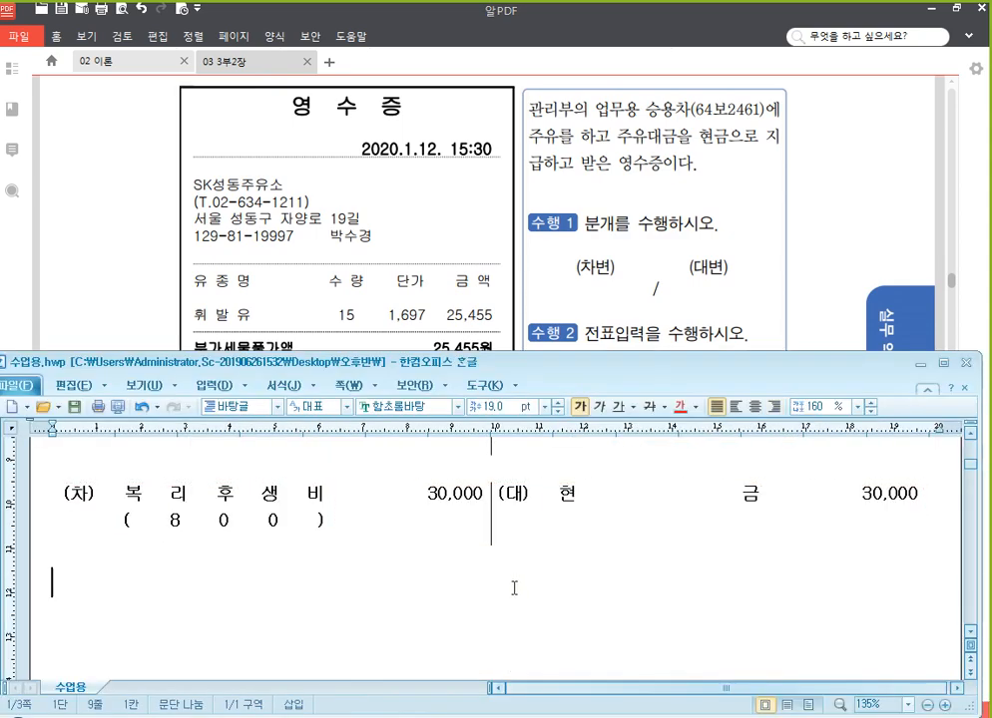
pyautogui.hotkey('ctrl', 'v')
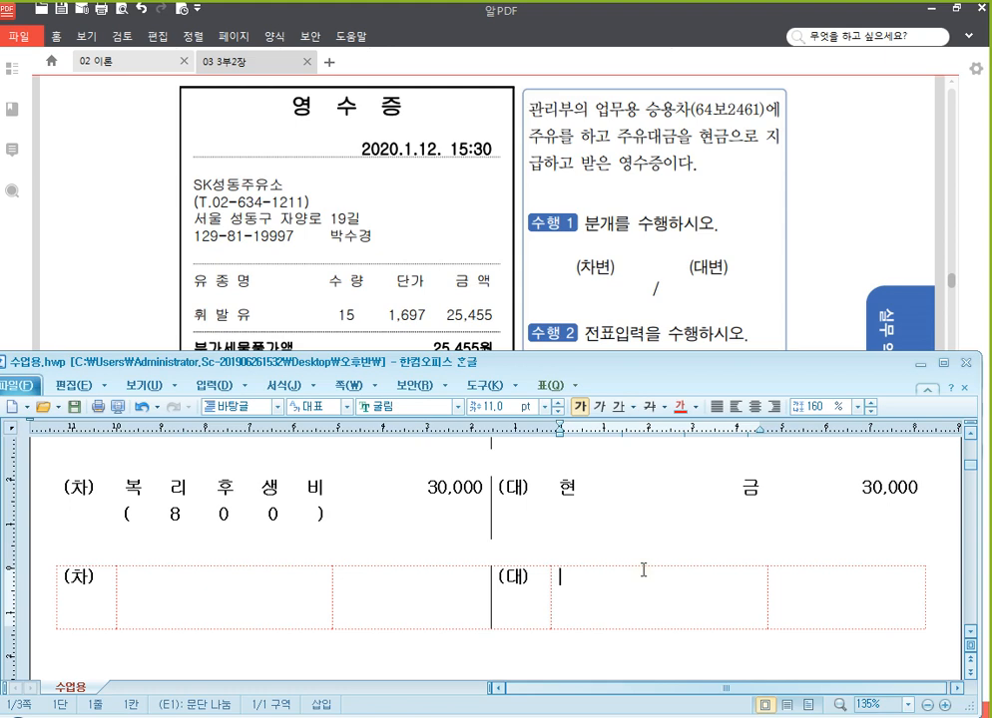
# - Fill the (대) side of the blank journal table in 수업용.hwp with 현금 and the amount 28,000
pyautogui.write('현                      ㄱ')
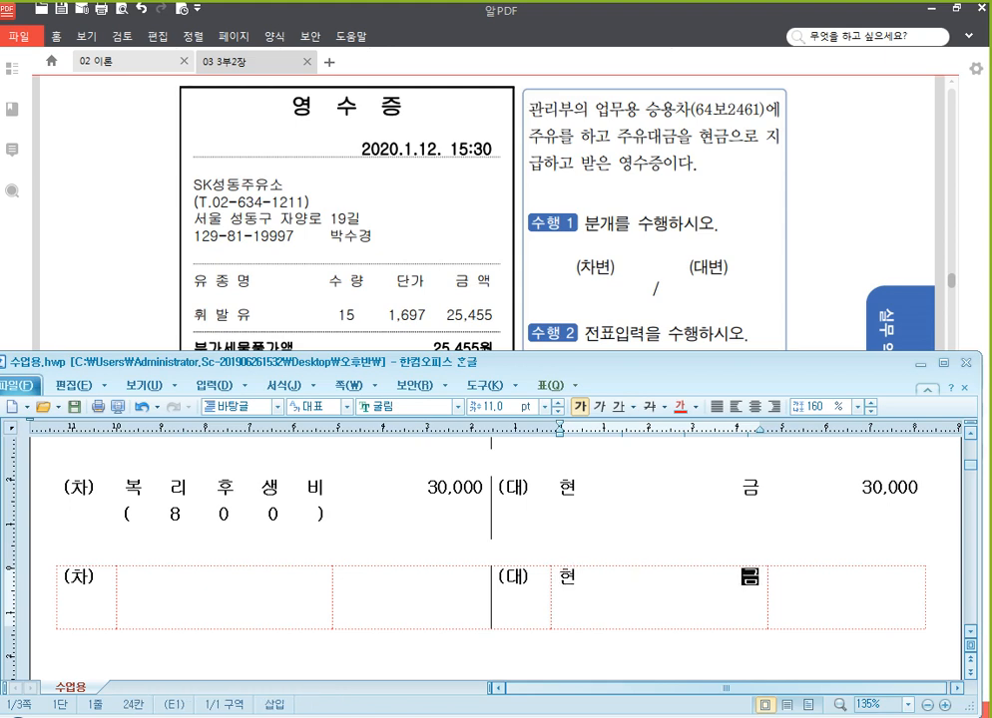
pyautogui.press('Tab')
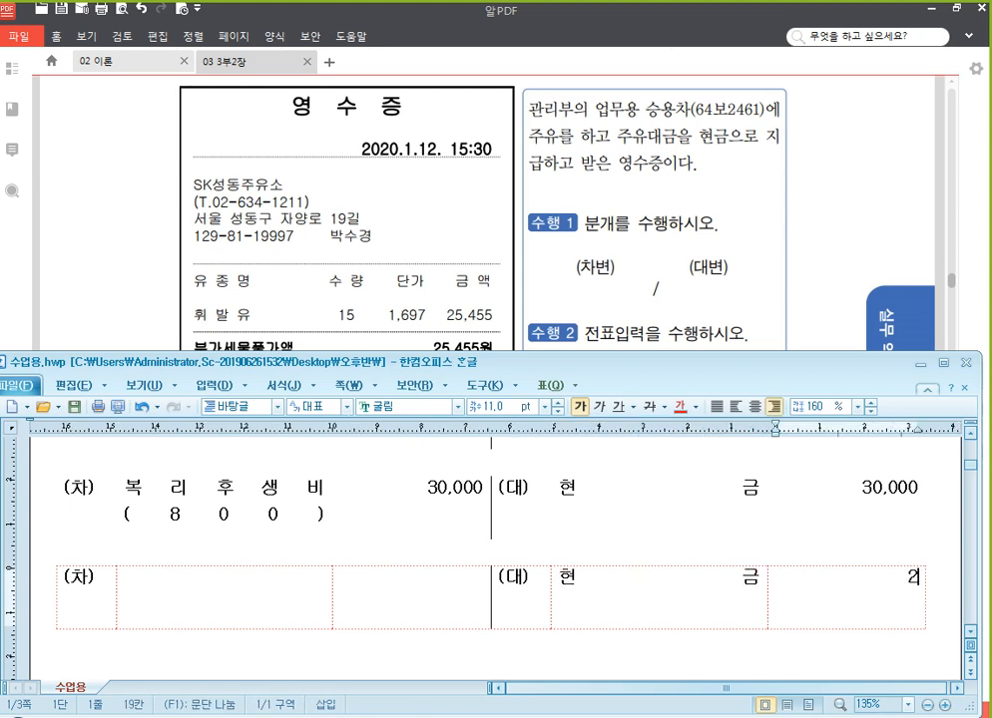
pyautogui.write('28,000')
# - Fill the (차) side of the same journal table with 차량유지비, (800) beneath it, and the amount 28,000
pyautogui.click(166, 605)
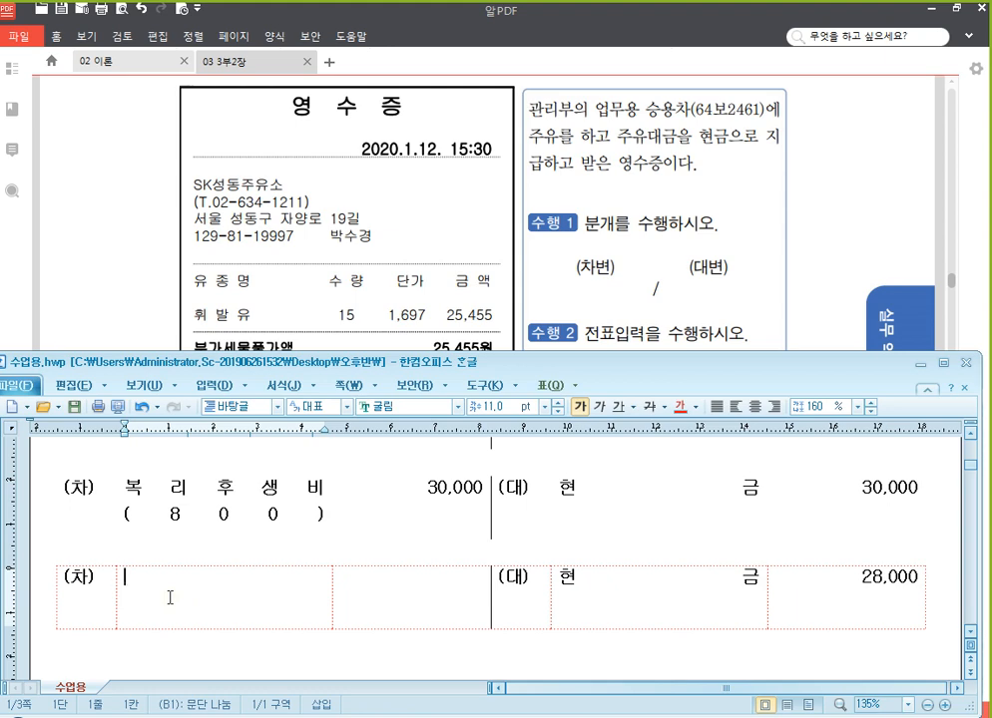
pyautogui.write('차량ㅇㅠ지비')
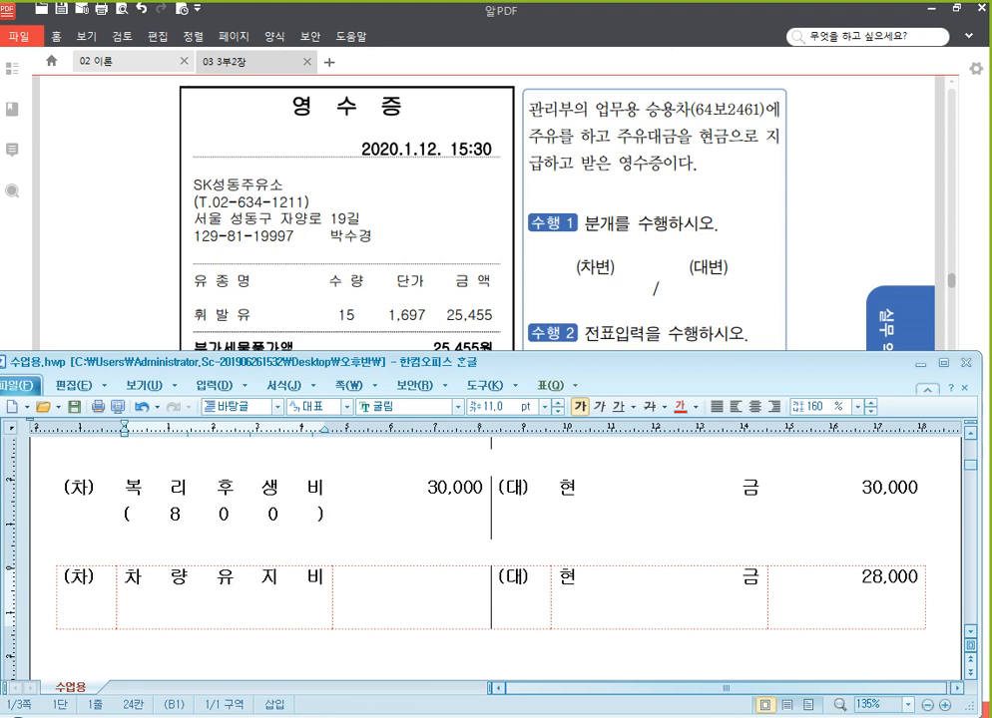
pyautogui.press('Return')
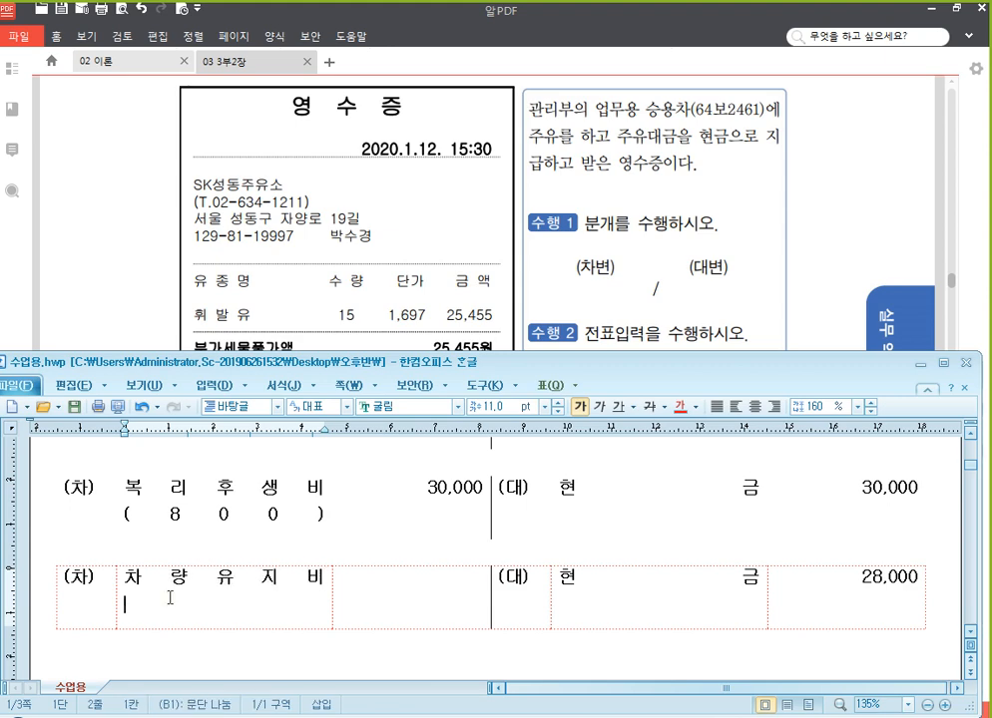
pyautogui.write('(')
pyautogui.scroll(-2, 198, 581)
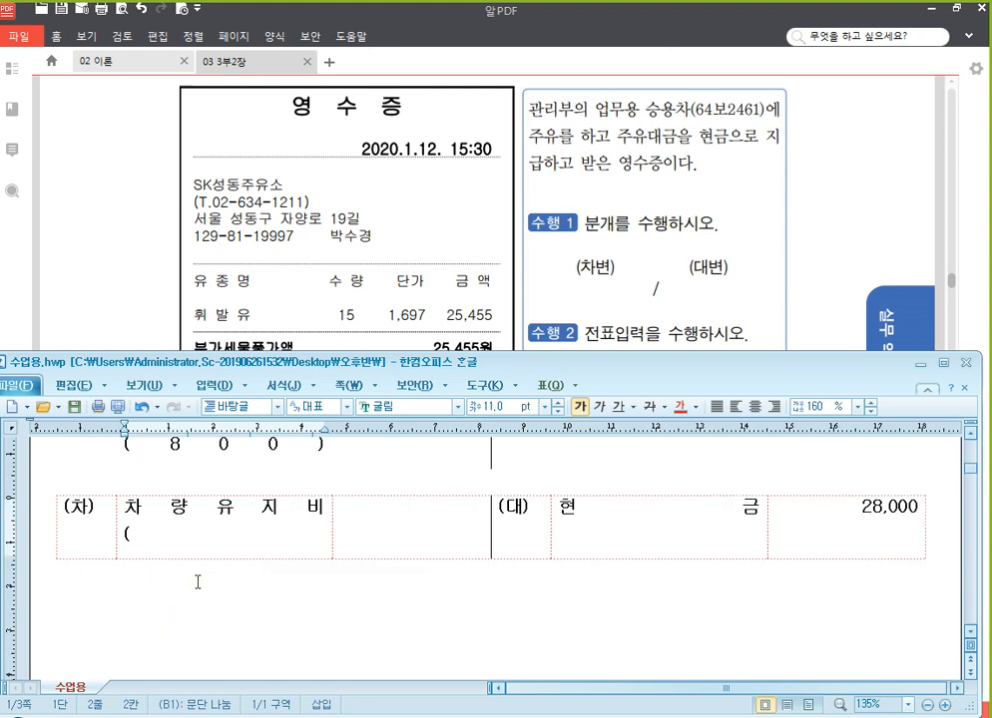
pyautogui.write('8     0     0      )')
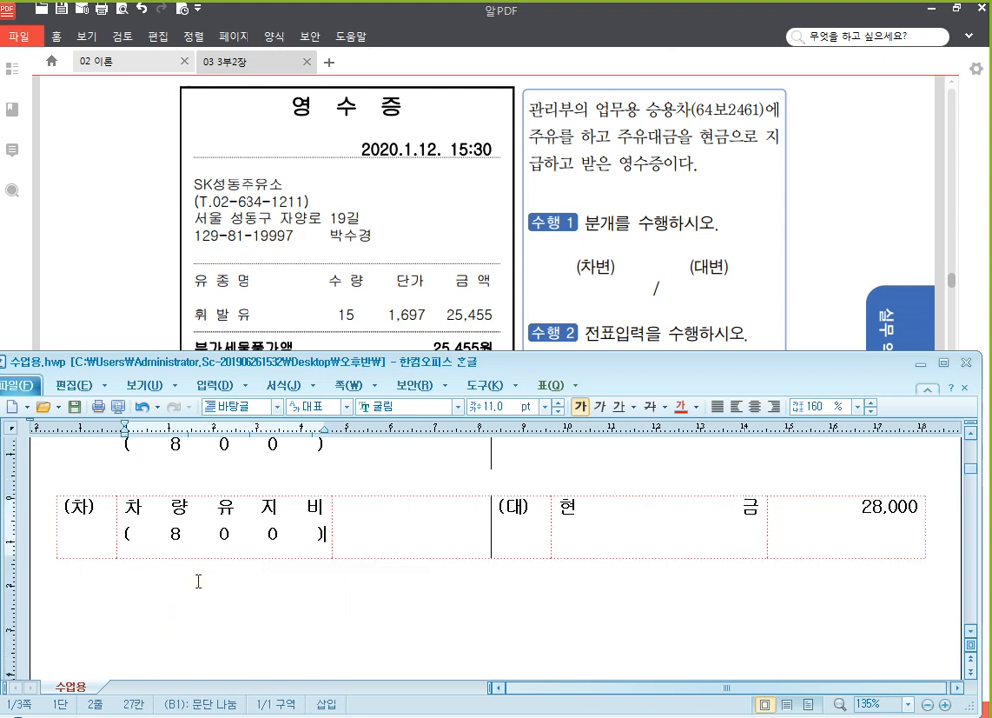
pyautogui.press('Tab')
pyautogui.write('28,000')
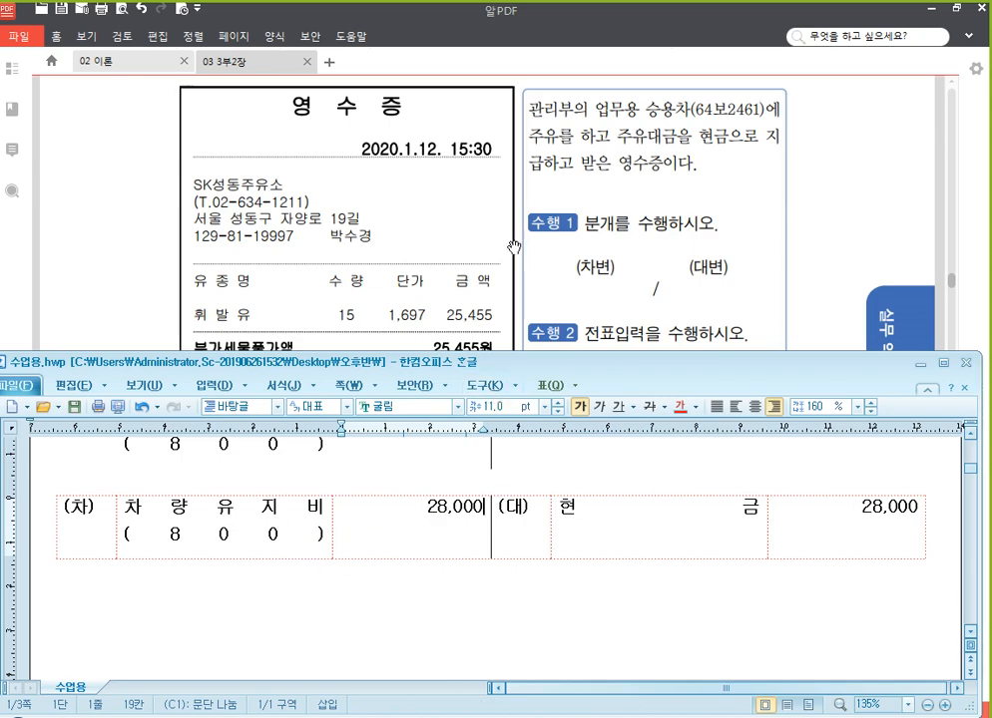
# - Recheck the fuel receipt in the PDF, then switch to 일반전표입력 and start a 출금 voucher line for day 12 below the existing entry
pyautogui.moveTo(533, 270); pyautogui.dragTo(359, 357)
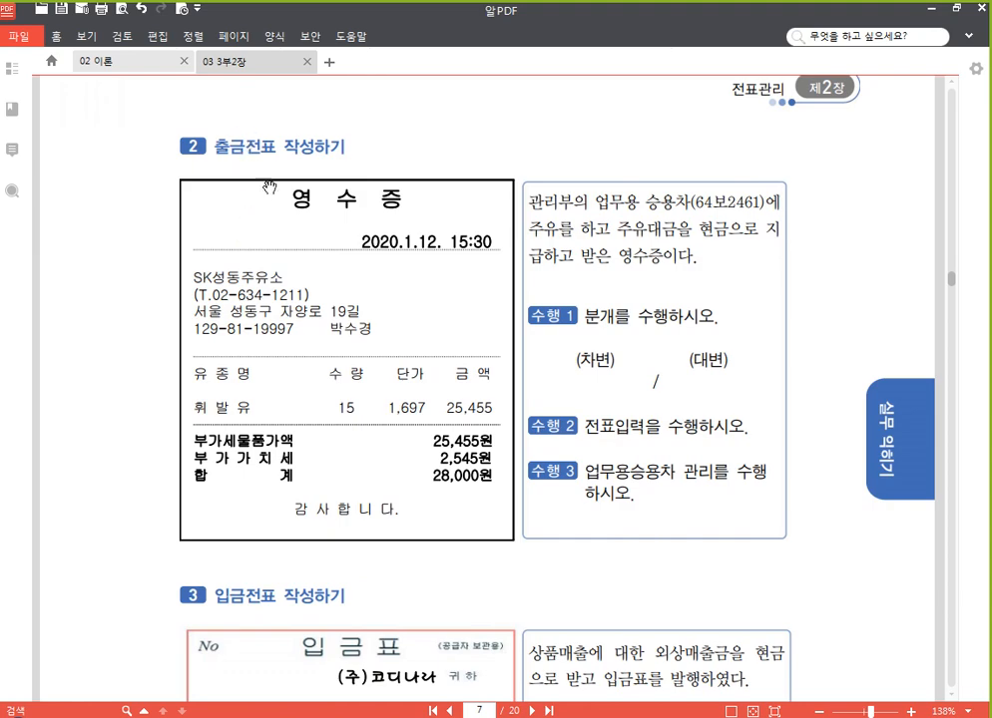
pyautogui.scroll(-1, 260, 350)
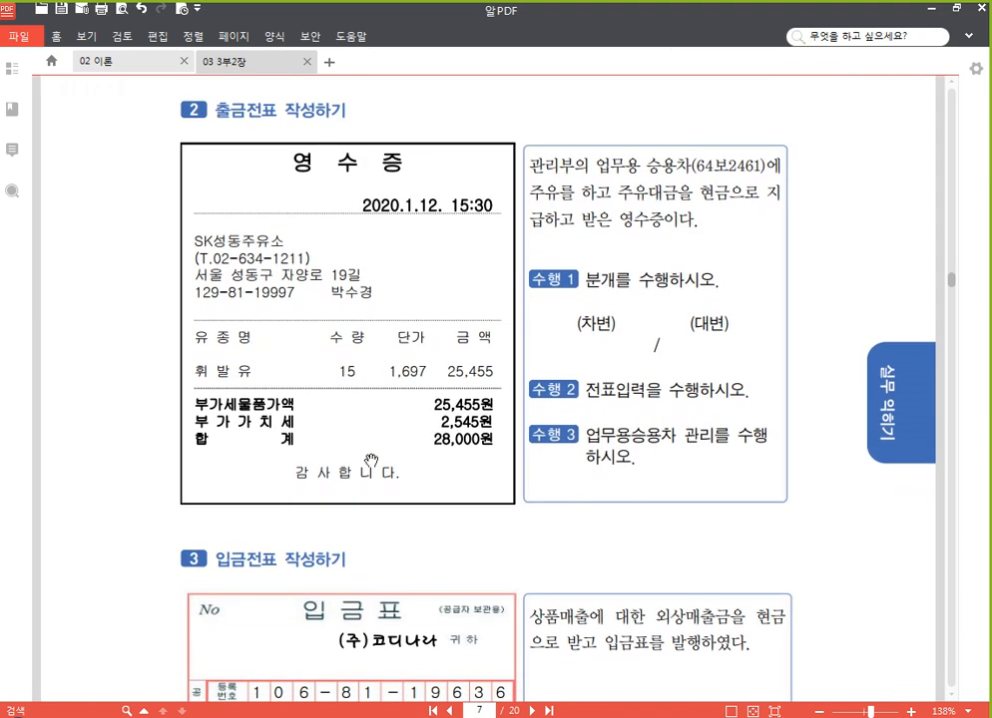
pyautogui.hotkey('alt', 'Tab')
pyautogui.click(63, 205)
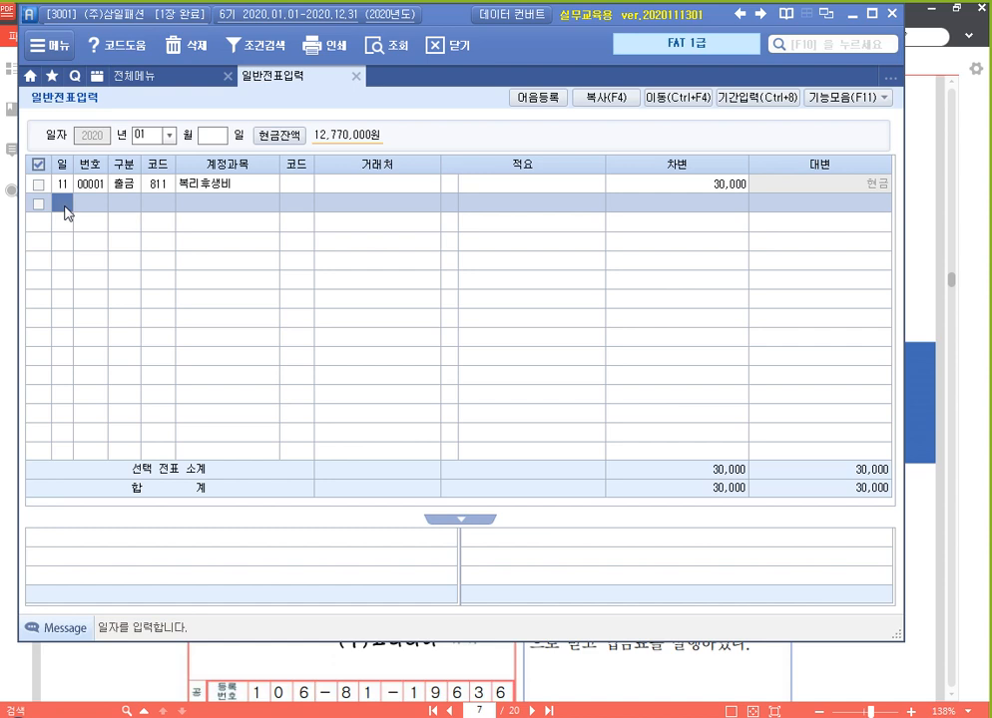
pyautogui.write('12')
pyautogui.press('Return')
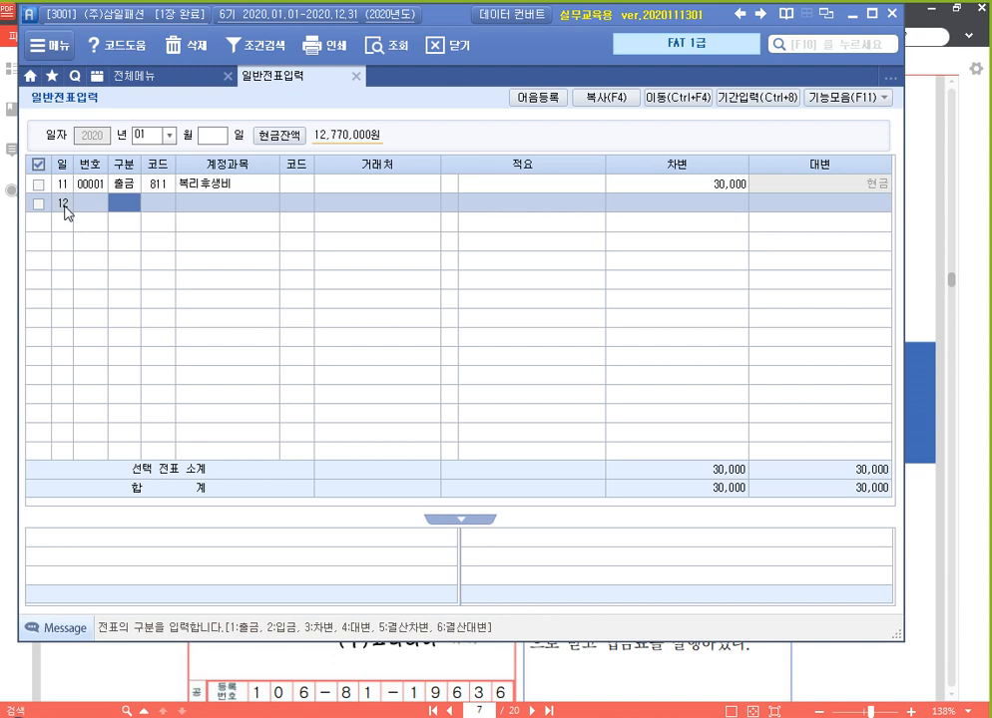
pyautogui.write('1')
pyautogui.press('Return')
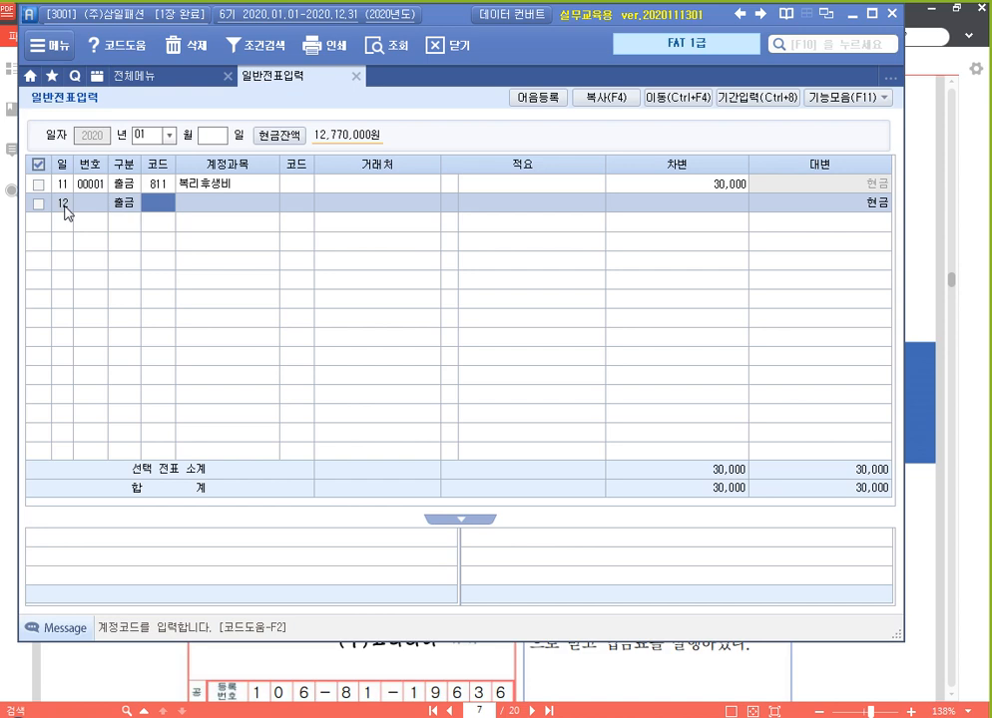
# - Look up accounts matching 차량 and assign 822 차량유지비 to the day 12 voucher line
pyautogui.write('차량')
pyautogui.press('Return')
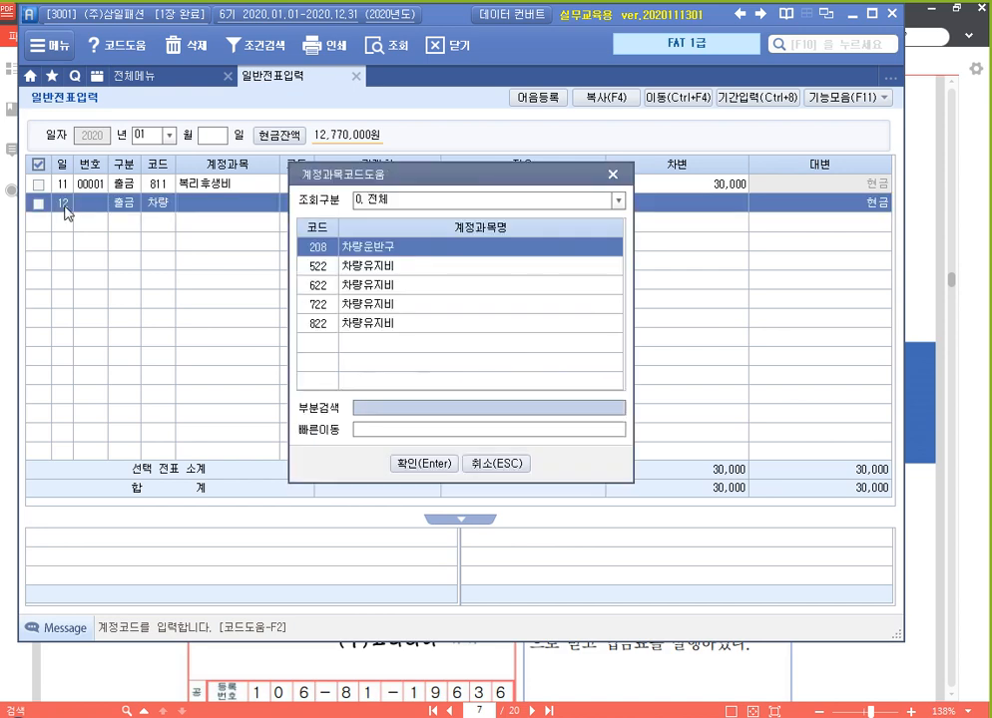
pyautogui.press('Down')
pyautogui.press('Down')
pyautogui.press('Down')
pyautogui.press('Down')
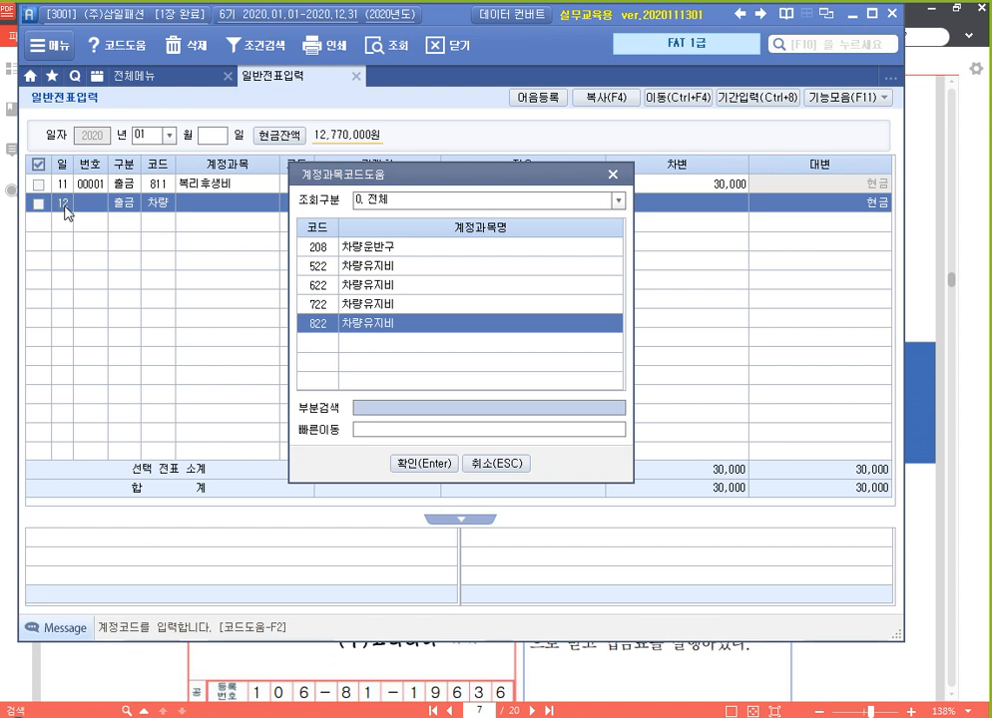
pyautogui.press('Return')
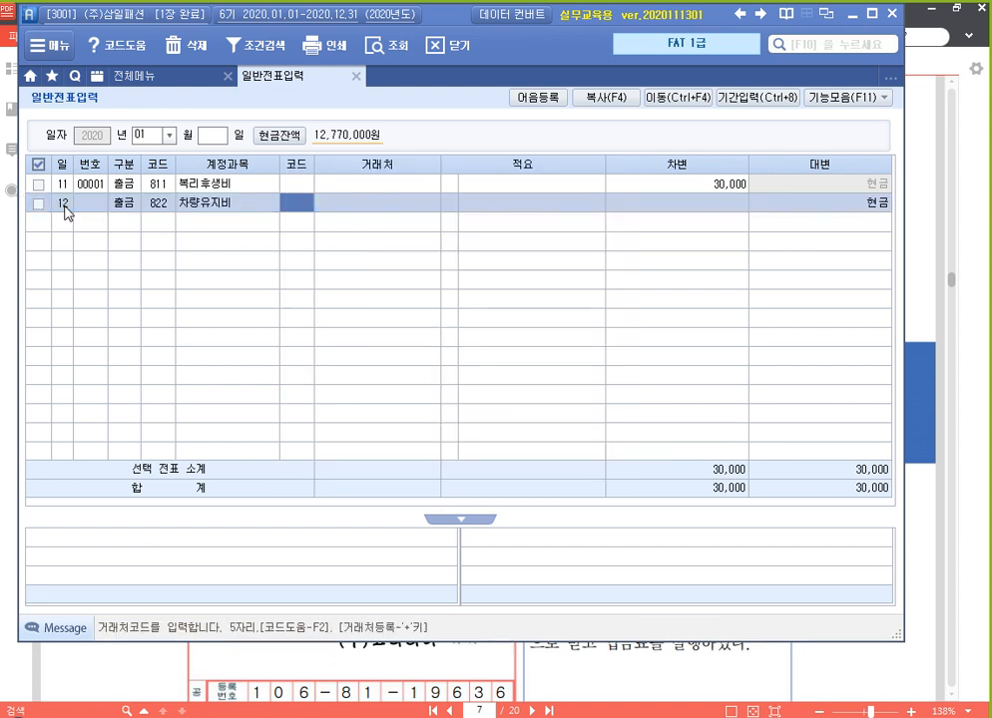
# - Leave 거래처 and 적요 empty on the 차량유지비 line and enter 28,000 as its 차변 amount
pyautogui.press('Return')
pyautogui.press('Return')
pyautogui.press('Return')
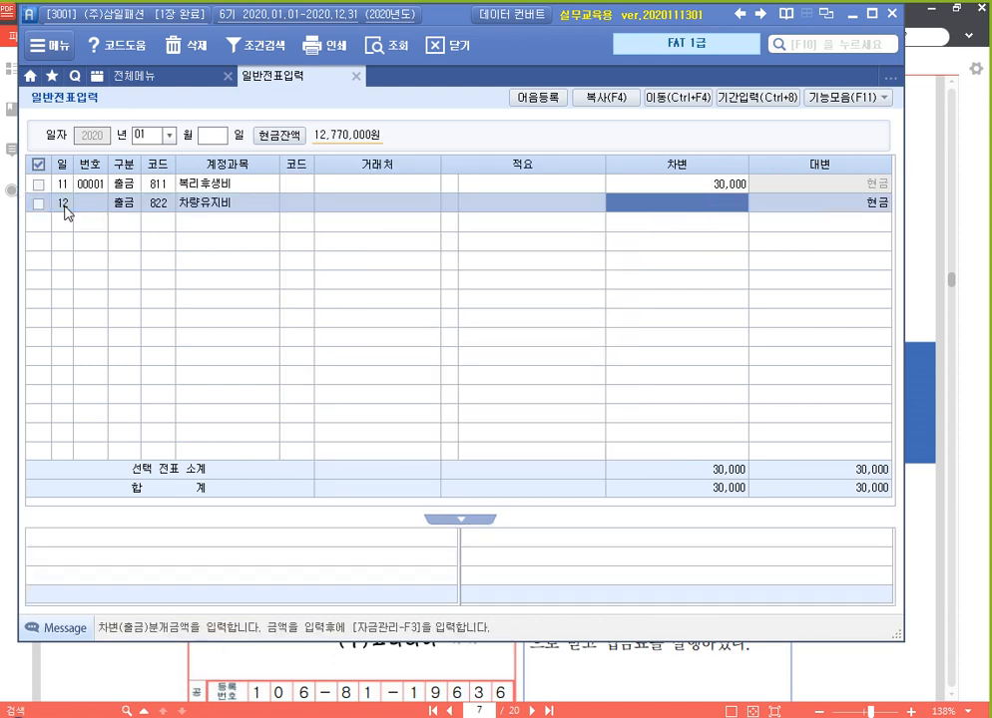
pyautogui.write('280000')
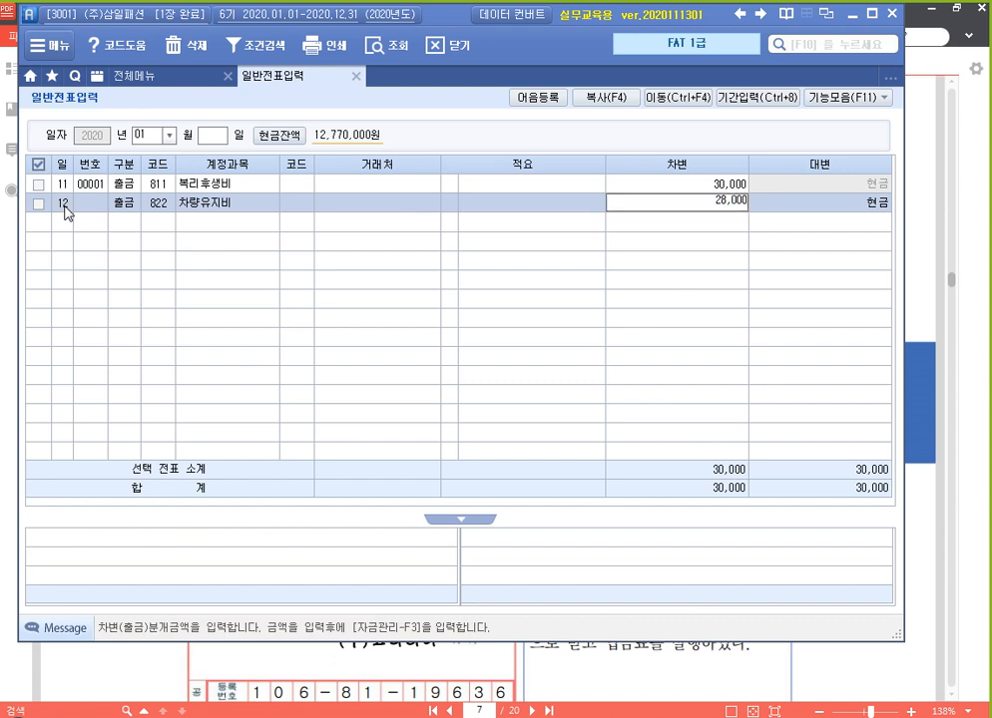
pyautogui.press('Return')
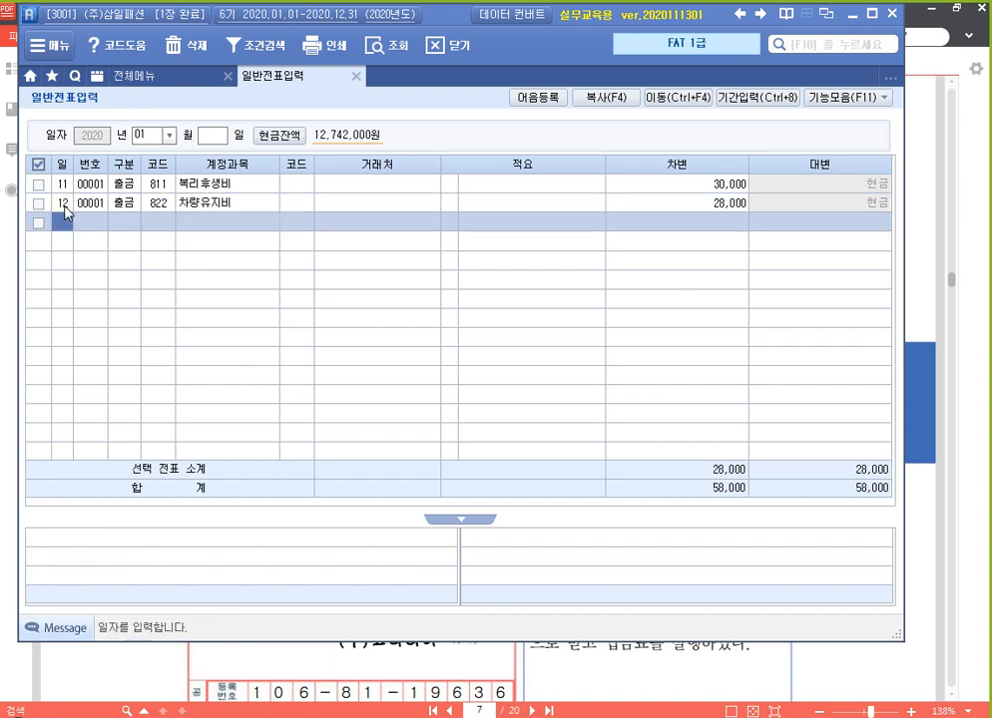
# - Open the 업무용 승용차 관리 section for the 차량유지비 voucher line through the 자금관리 function
pyautogui.press('Up')
pyautogui.press('Right')
pyautogui.press('Right')
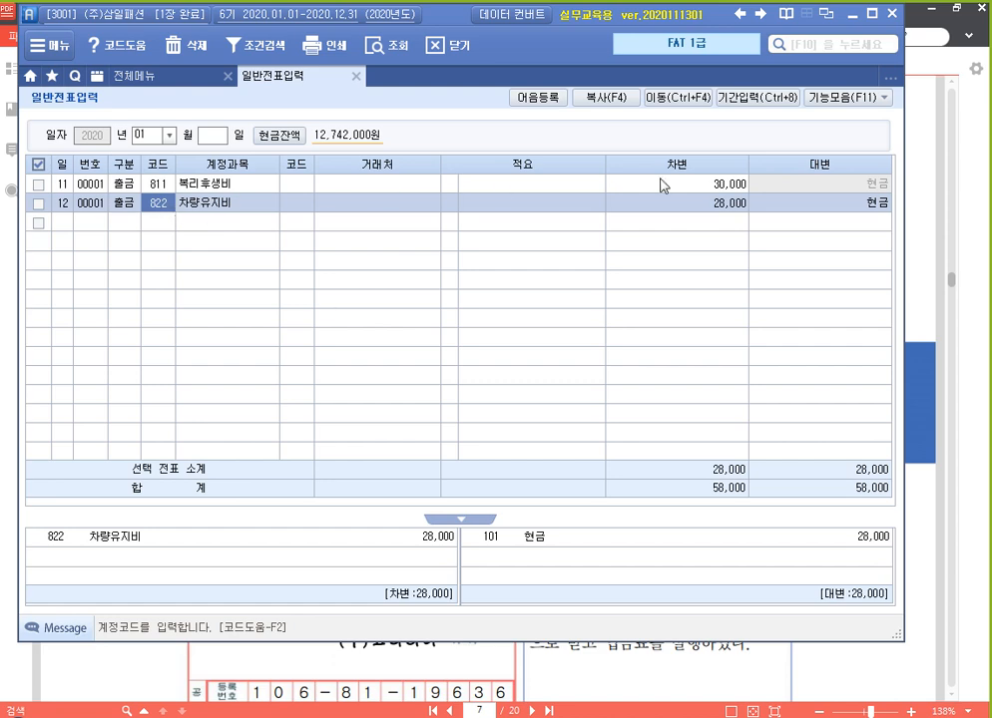
pyautogui.click(876, 98)
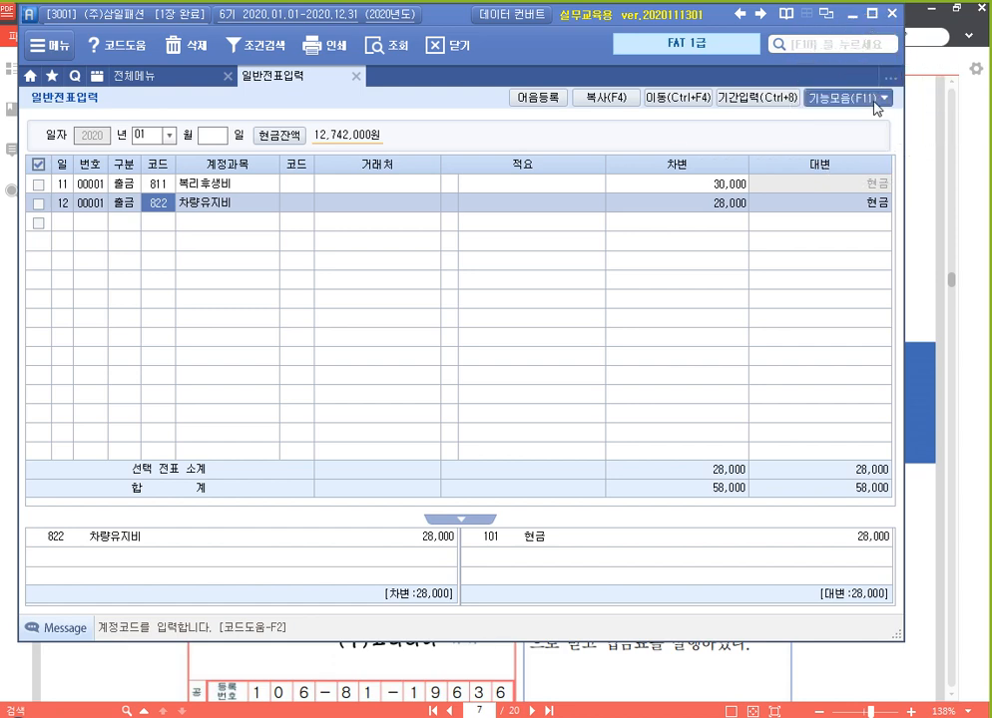
pyautogui.hotkey('ctrl', '2')
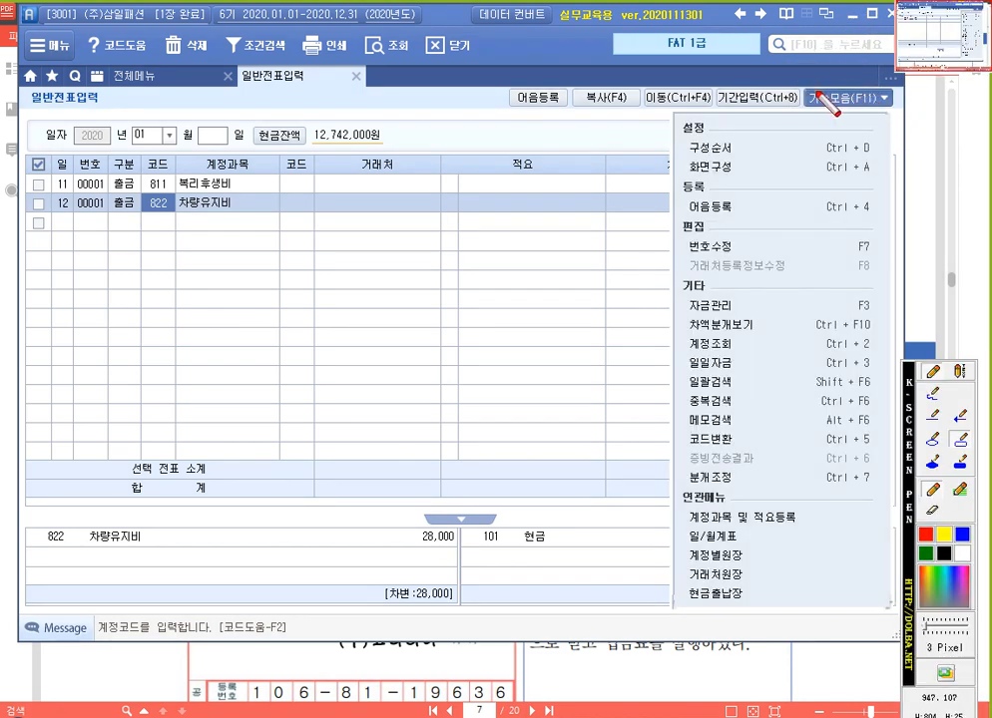
pyautogui.moveTo(803, 86)
pyautogui.mouseDown()
pyautogui.moveTo(805, 101)
pyautogui.moveTo(907, 114)
pyautogui.mouseUp()
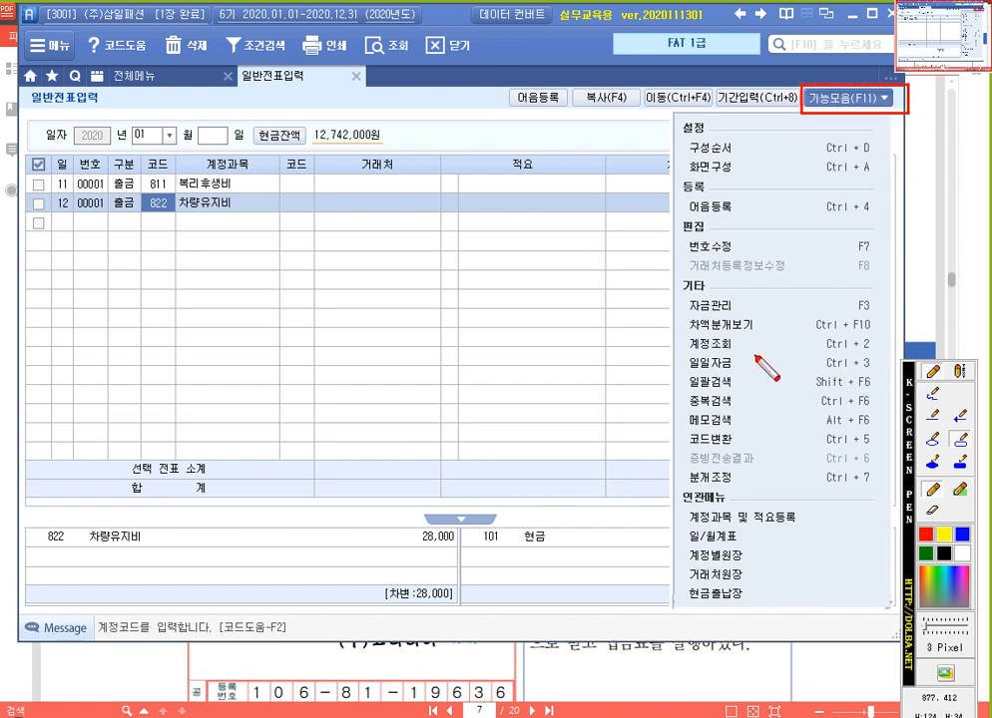
pyautogui.moveTo(683, 297); pyautogui.dragTo(882, 318)
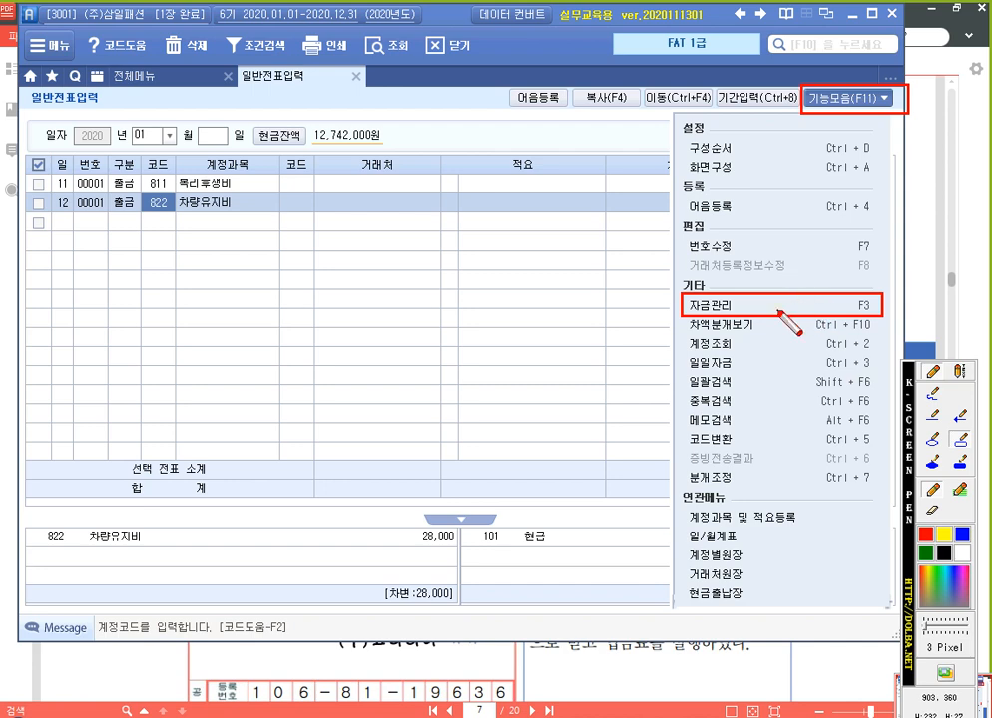
pyautogui.press('Escape')
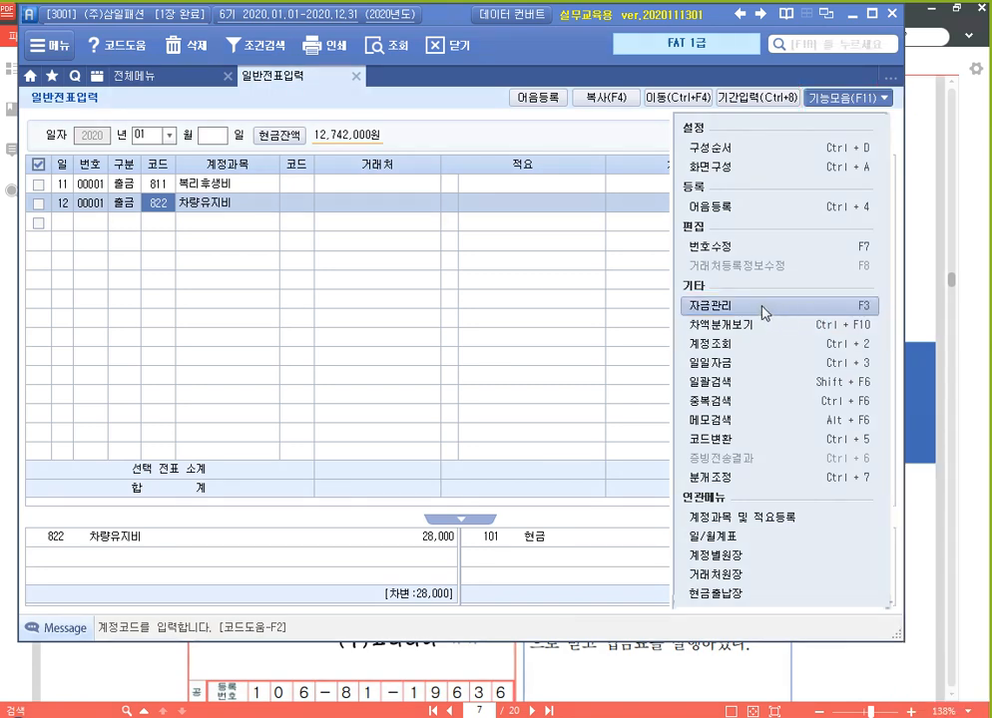
pyautogui.click(764, 310)
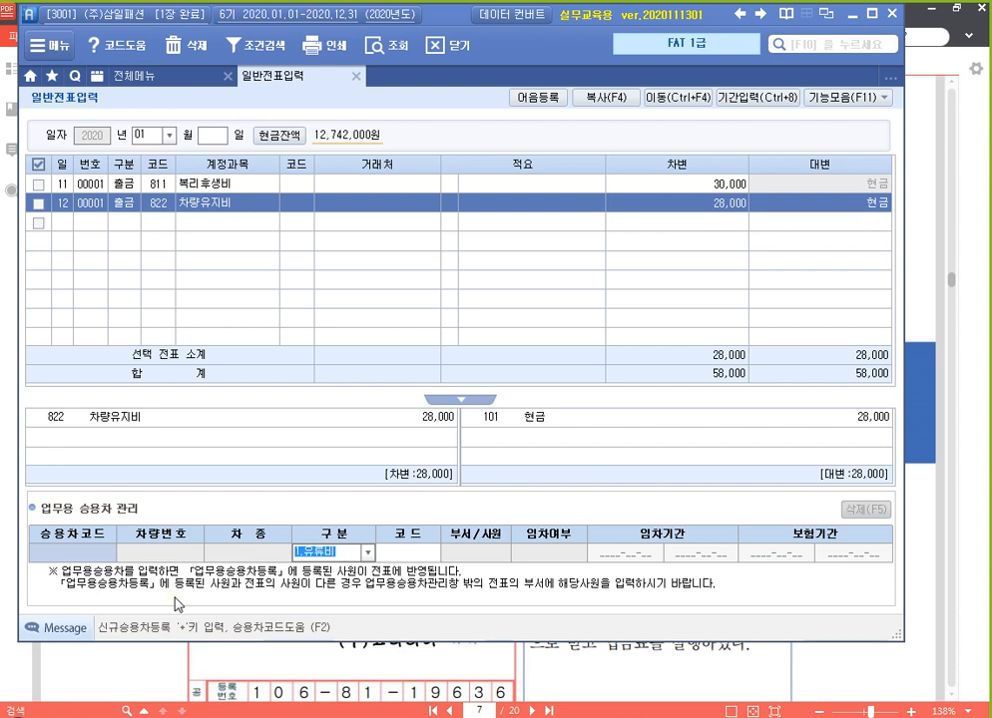
# - Look up the registered business cars and assign the 아반떼 with code 0101 to the 차량유지비 voucher
pyautogui.click(184, 209)
pyautogui.click(193, 599)
pyautogui.click(190, 590)
pyautogui.click(170, 574)
pyautogui.press('ctrl')
pyautogui.press('ctrl')
pyautogui.press('F2')
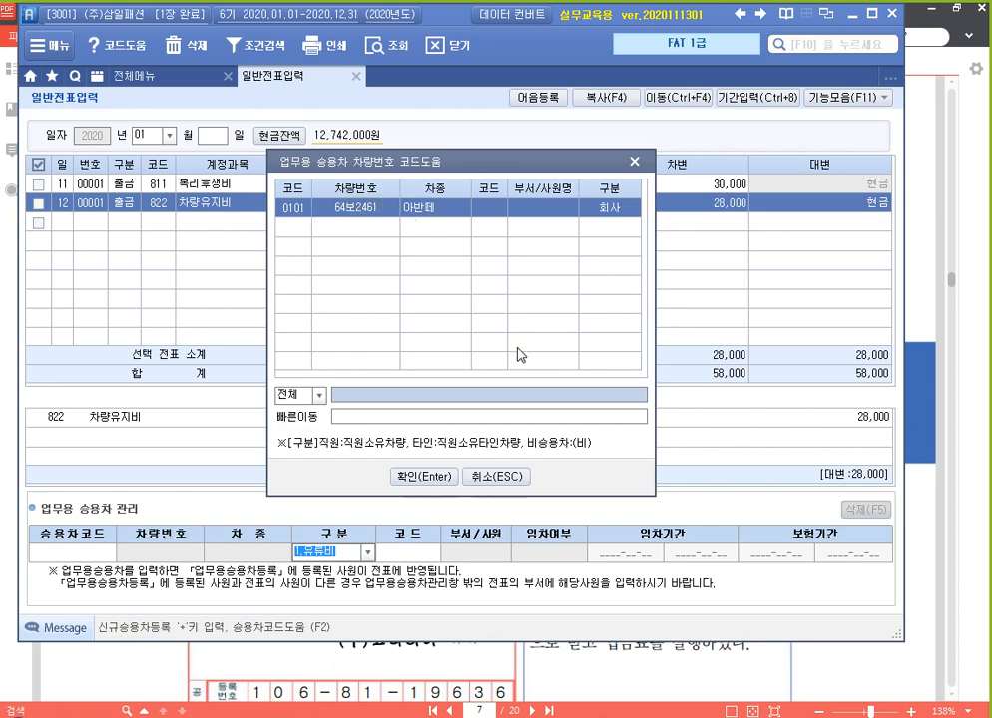
pyautogui.click(424, 477)
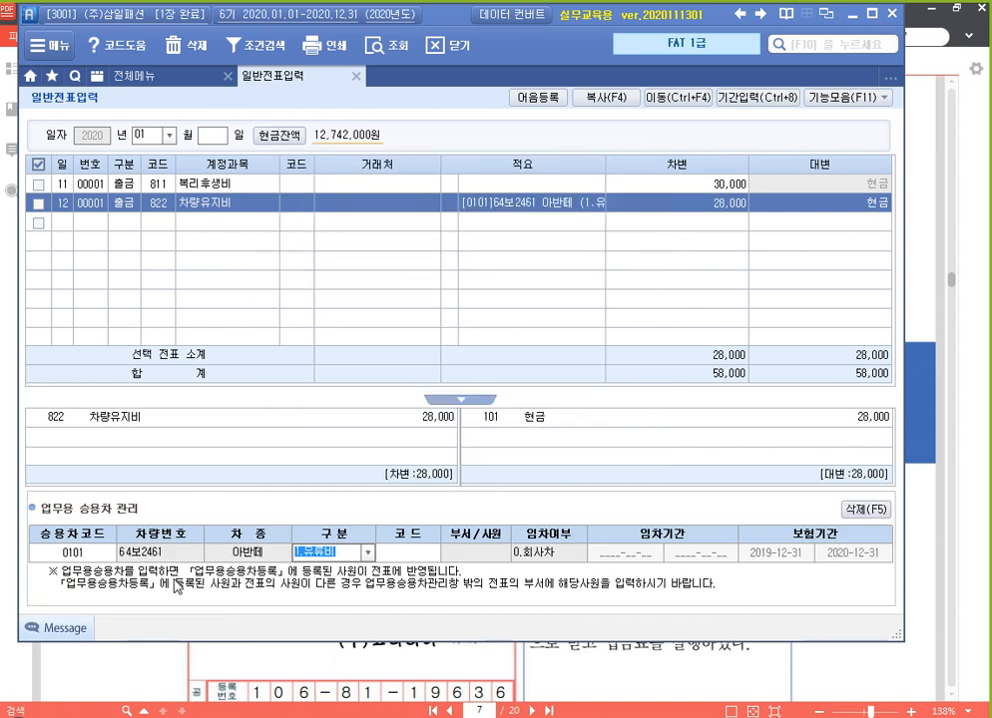
# - Set the car expense 구분 to 1.유류비 and complete the 업무용 승용차 관리 entry without a 부서/사원 code
pyautogui.click(368, 554)
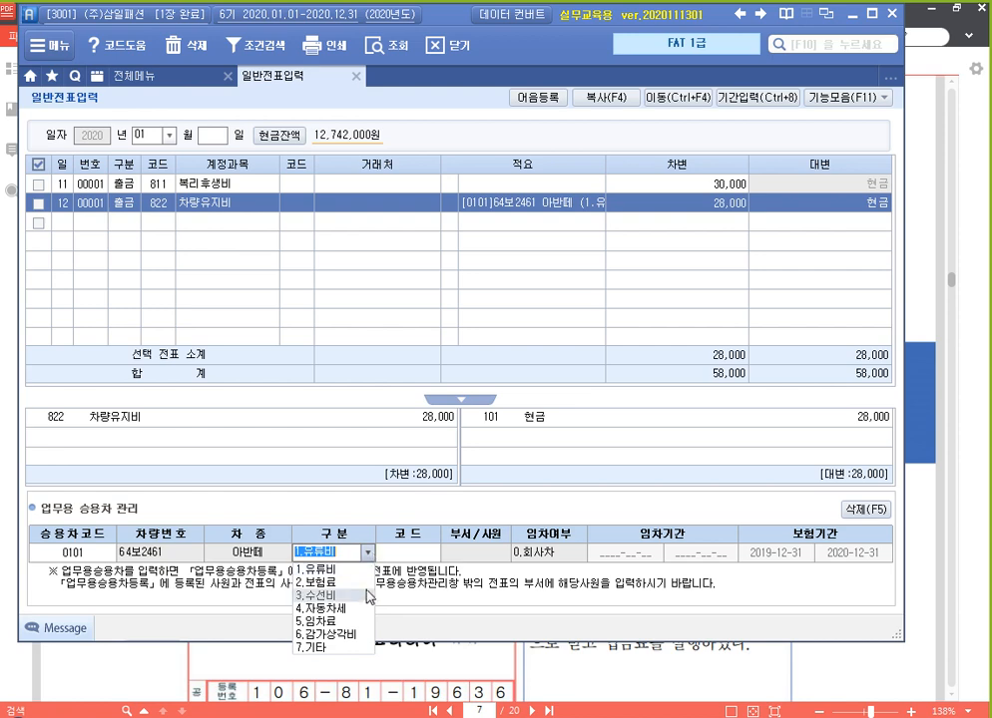
pyautogui.click(335, 567)
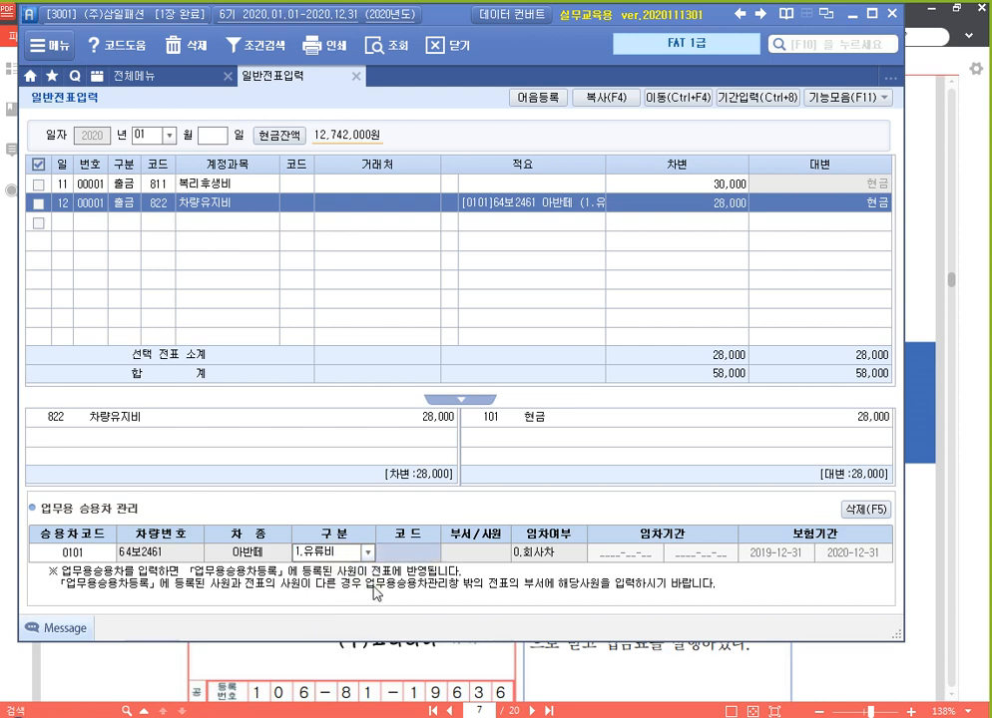
pyautogui.press('Return')
pyautogui.press('Return')
pyautogui.press('Return')
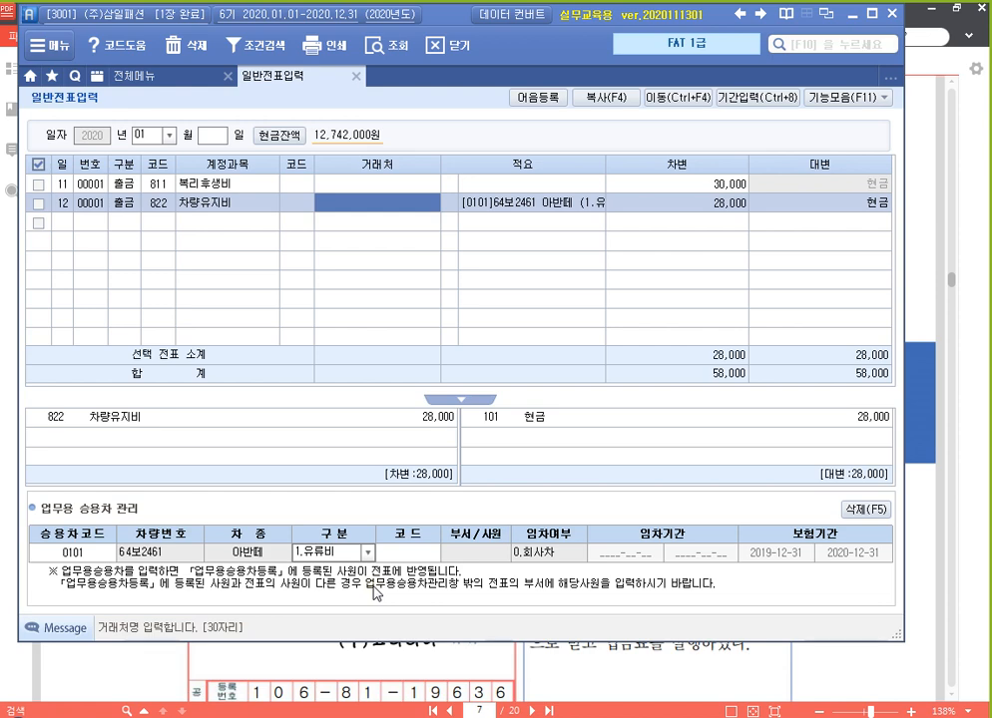
# - Review the 적요 of the 차량유지비 line, go through 자금관리 again, and switch back to the exercise PDF
pyautogui.click(532, 206)
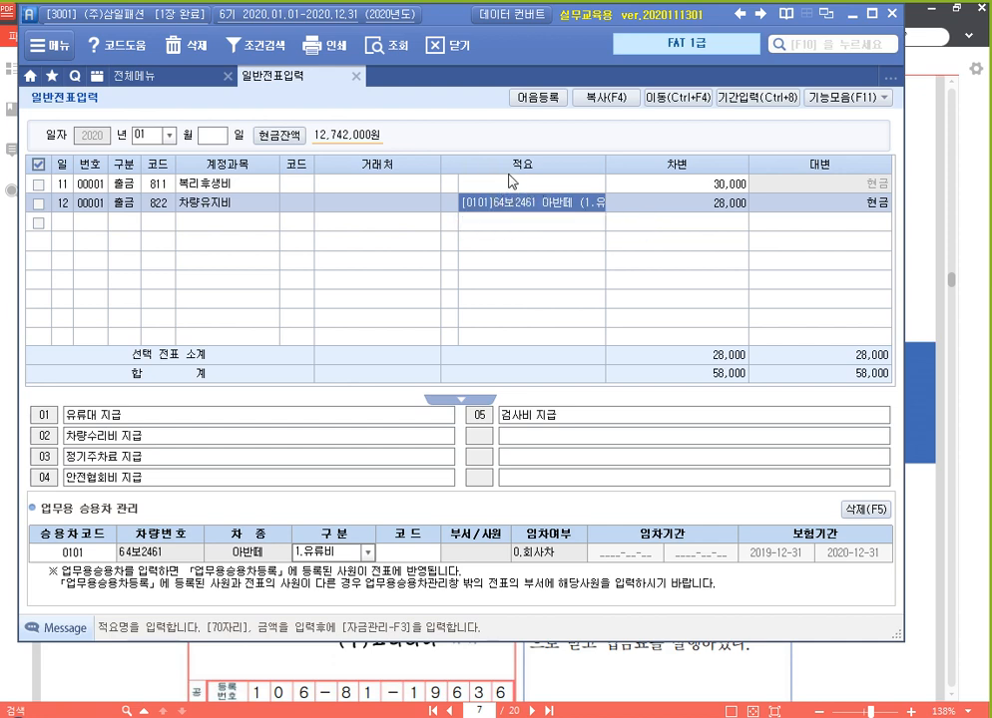
pyautogui.click(875, 98)
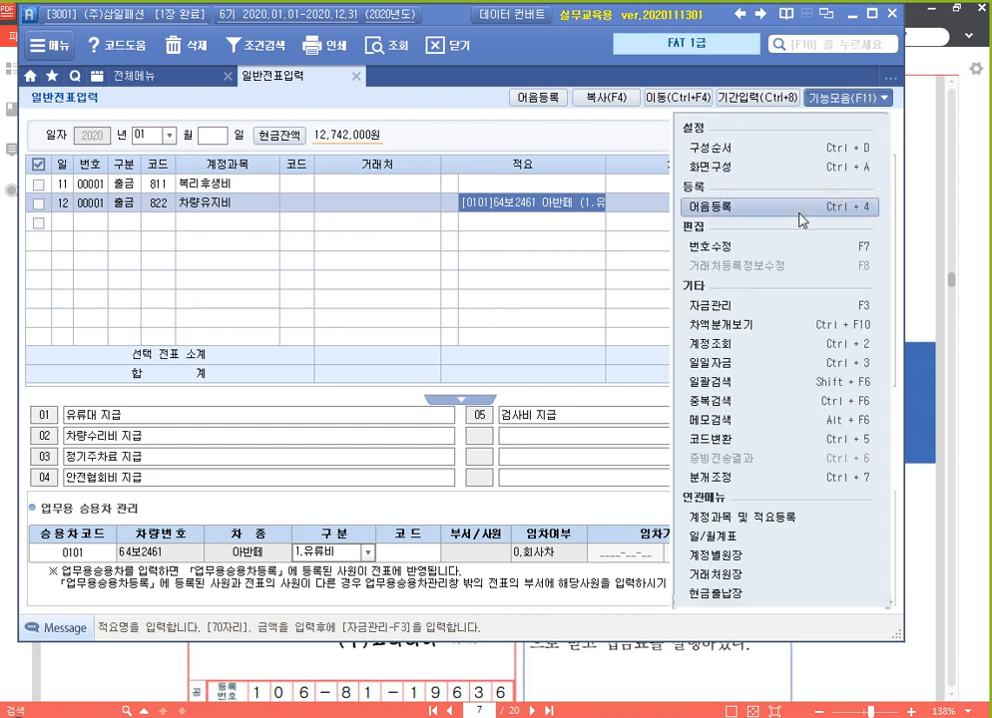
pyautogui.click(770, 307)
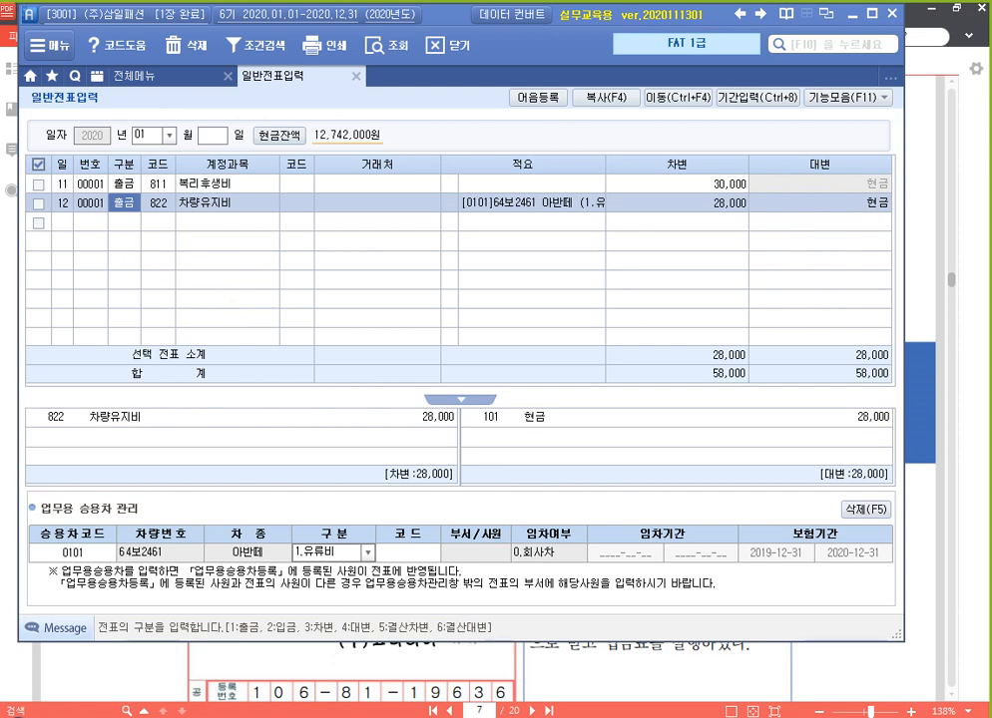
pyautogui.click(677, 644)
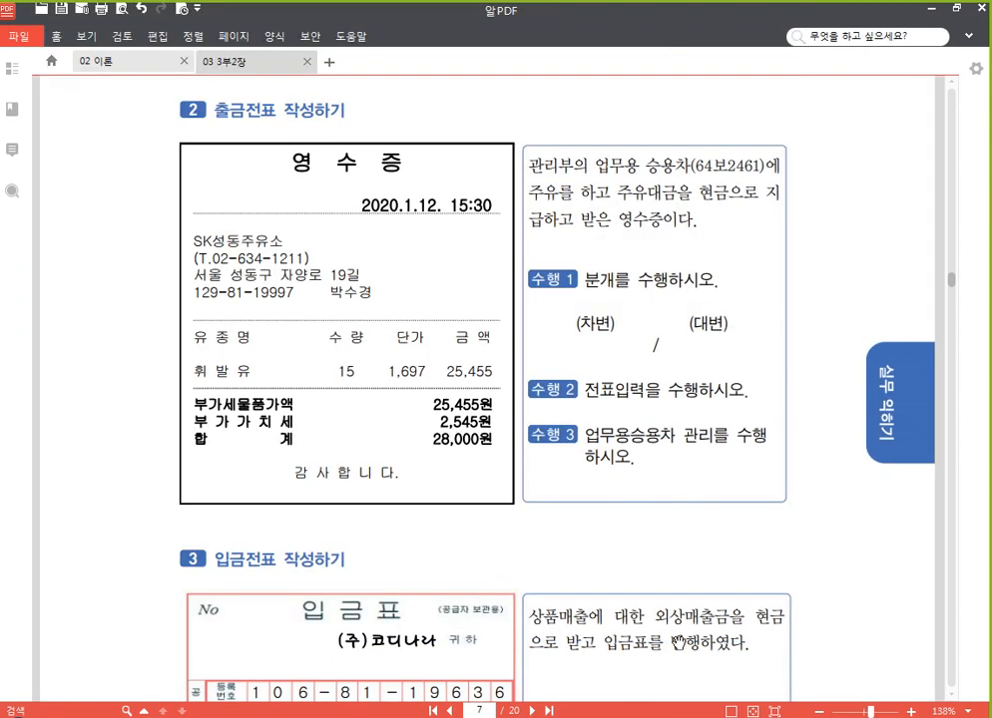
# - Go to the 입금전표 작성하기 exercise, switch to 수업용.hwp, and add a blank (차)/(대) entry row below the 차량유지비 entry
pyautogui.scroll(-5, 560, 429)
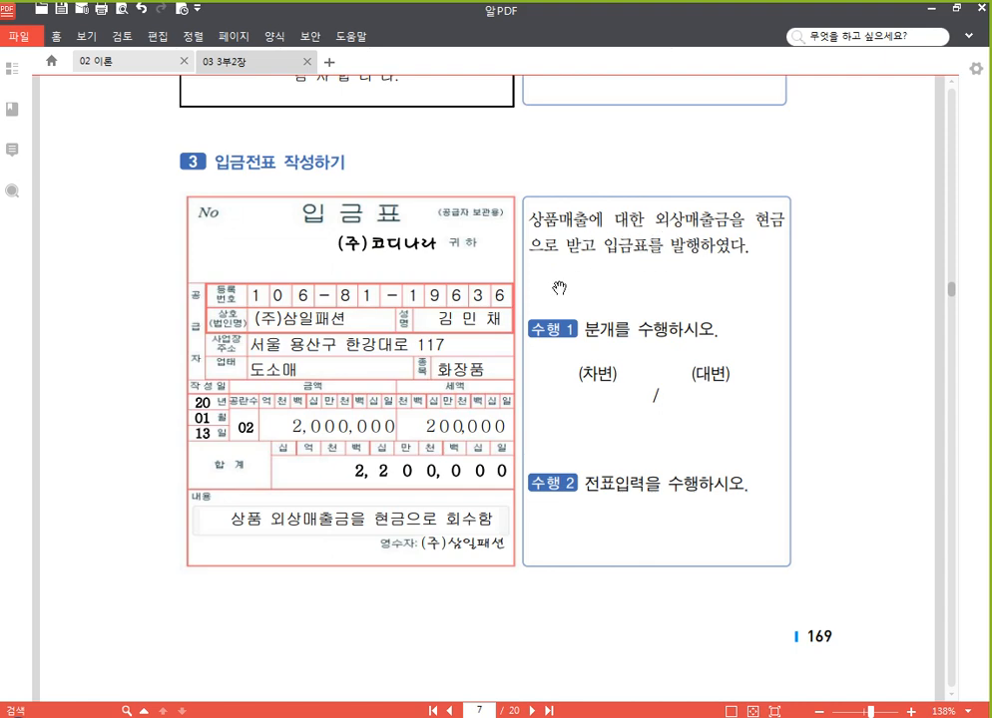
pyautogui.scroll(-3, 586, 324)
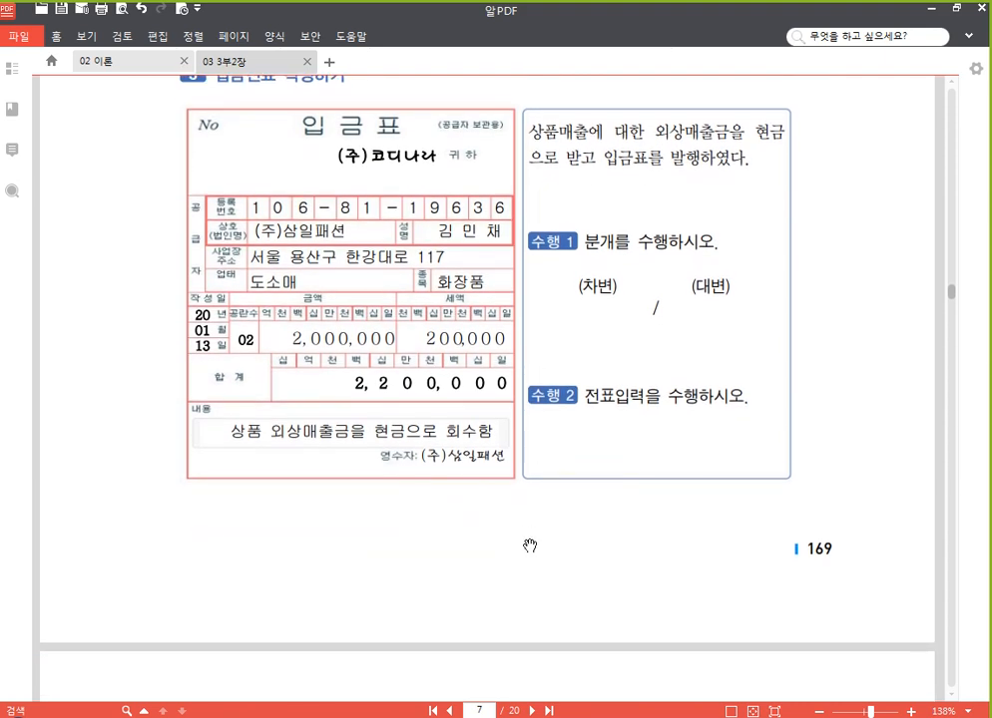
pyautogui.hotkey('alt', 'Tab')
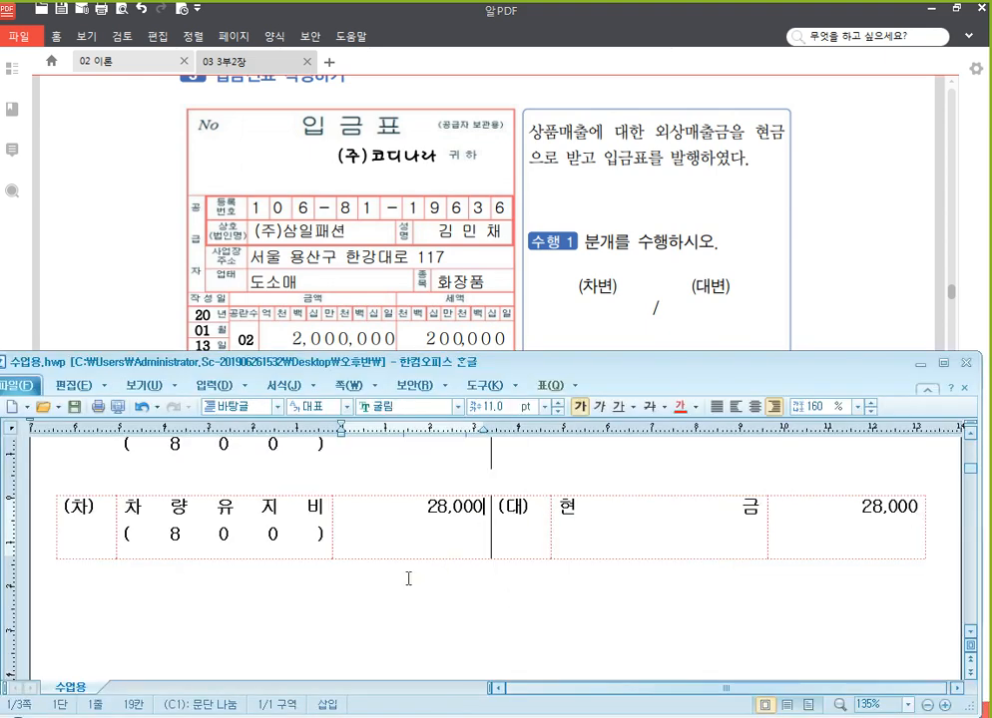
pyautogui.click(298, 592)
pyautogui.write('(차)\t\t\t(대)')
pyautogui.scroll(-1, 407, 568)
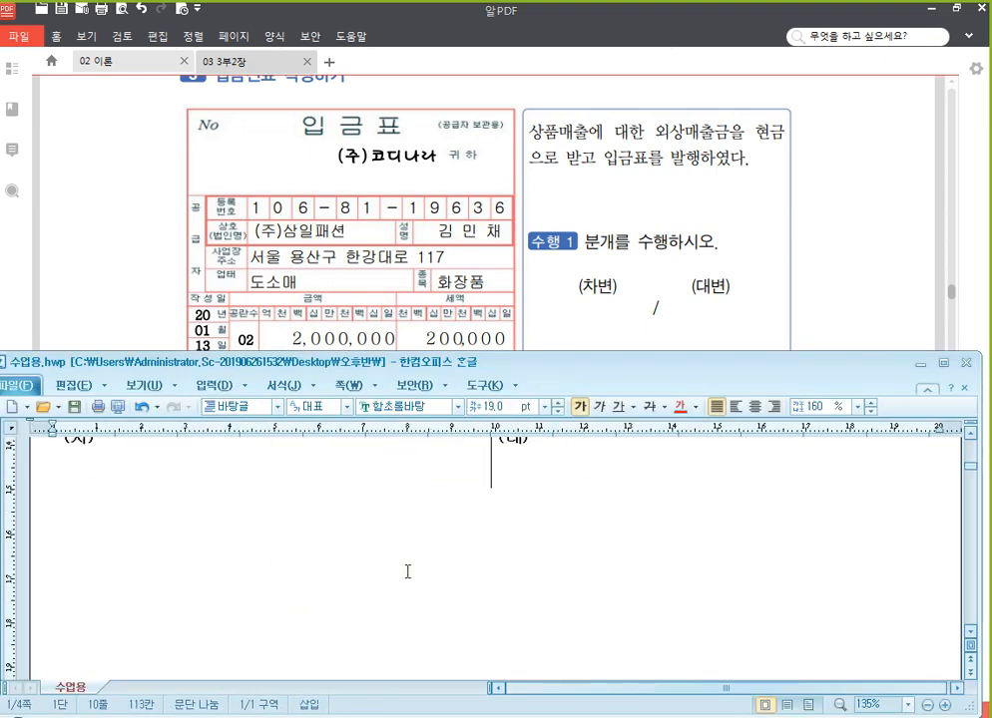
# - Fill the debit side of the new journal entry with 현금 and 2,200,000
pyautogui.click(226, 471)
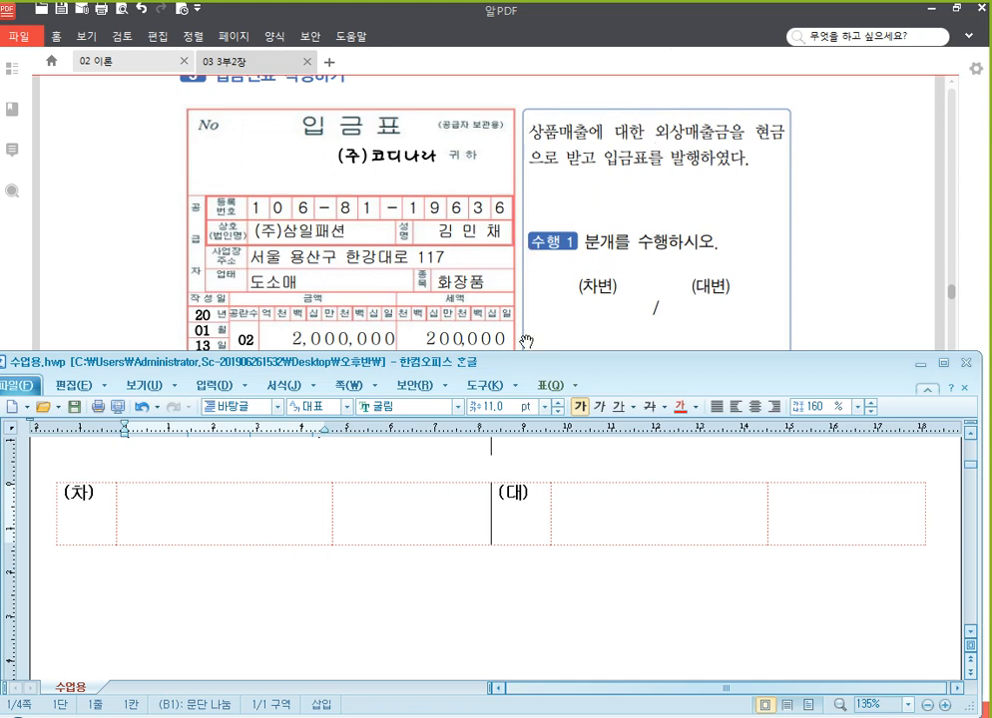
pyautogui.write('현                      금')
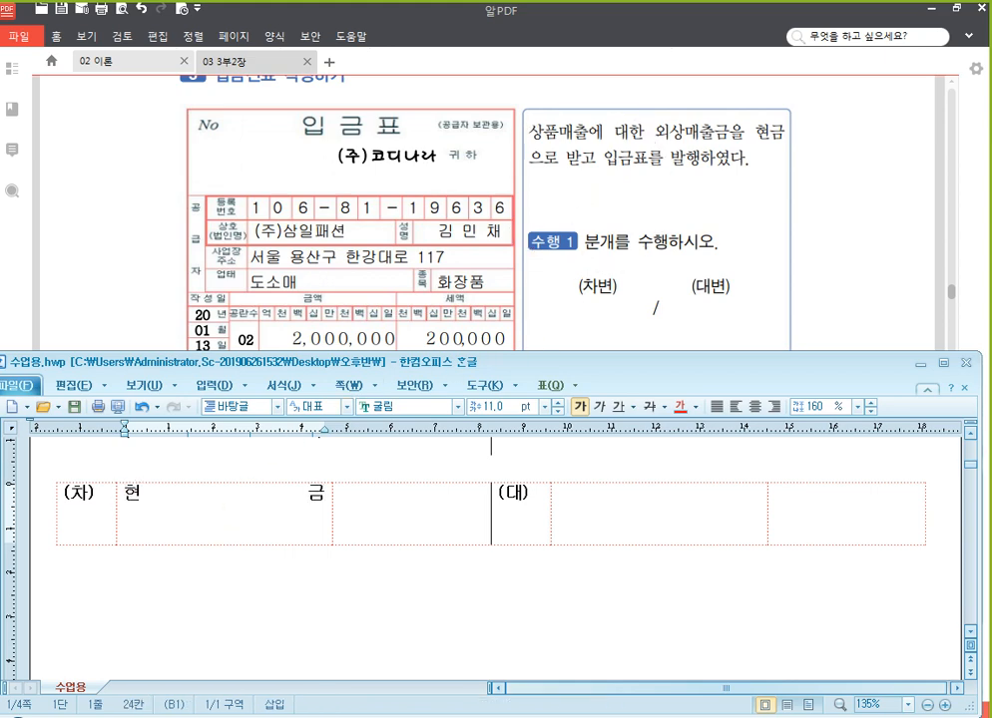
pyautogui.press('Tab')
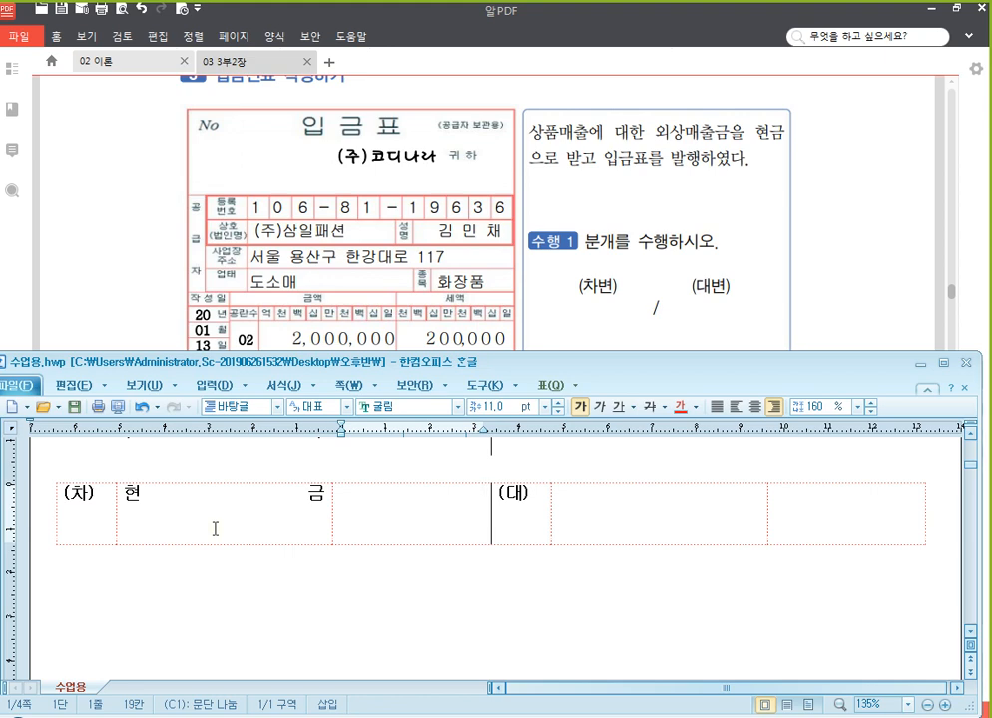
pyautogui.write('2,200,00')
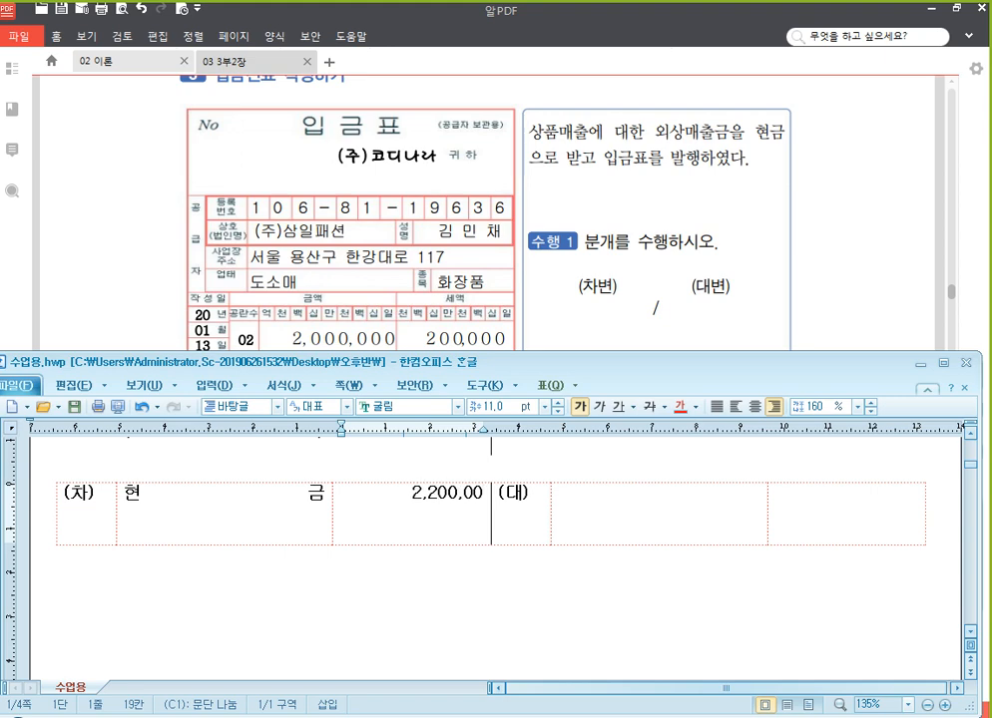
pyautogui.write('0')
pyautogui.press('Tab')
pyautogui.press('Tab')
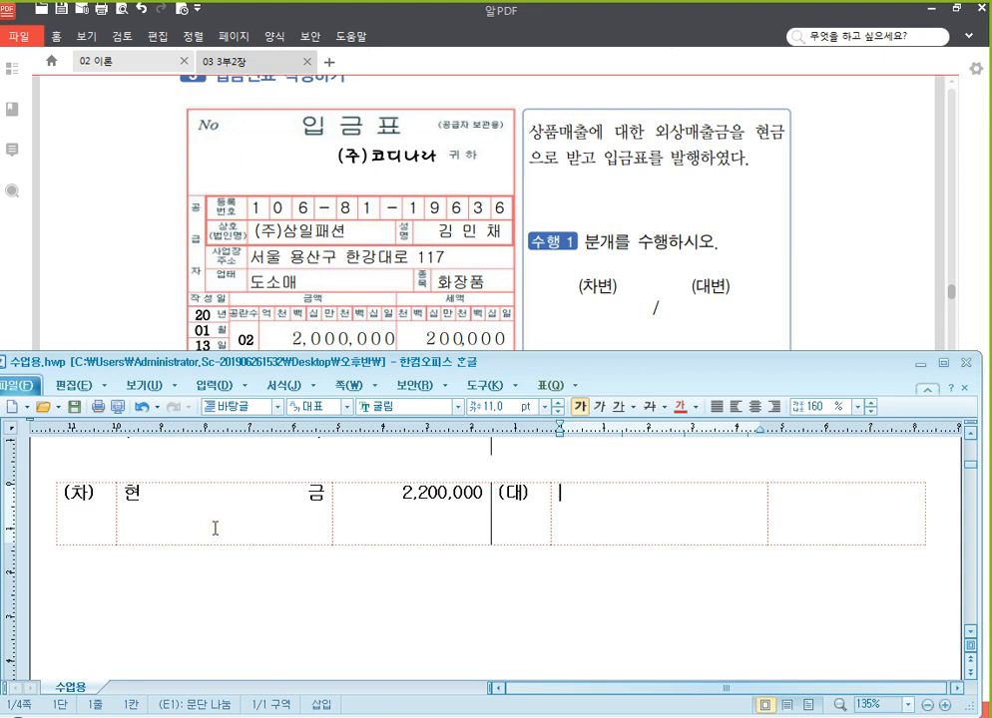
# - Enter 외상매출금 as the credit account and start a bracketed customer name on the line below it
pyautogui.press('Tab')
pyautogui.write('외상매출금')
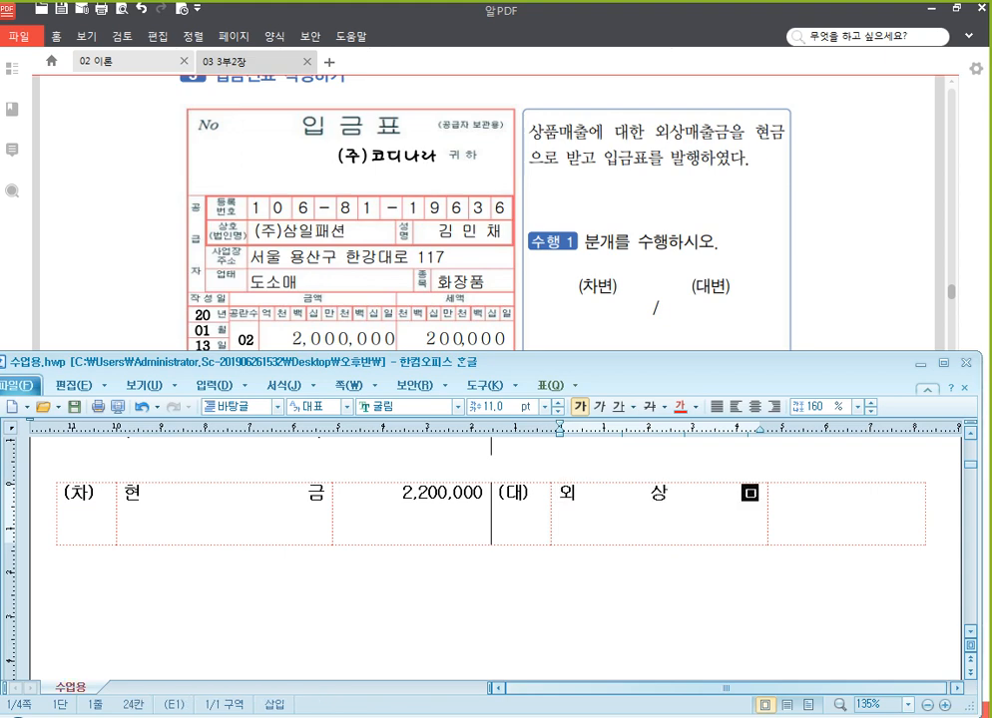
pyautogui.press('Return')
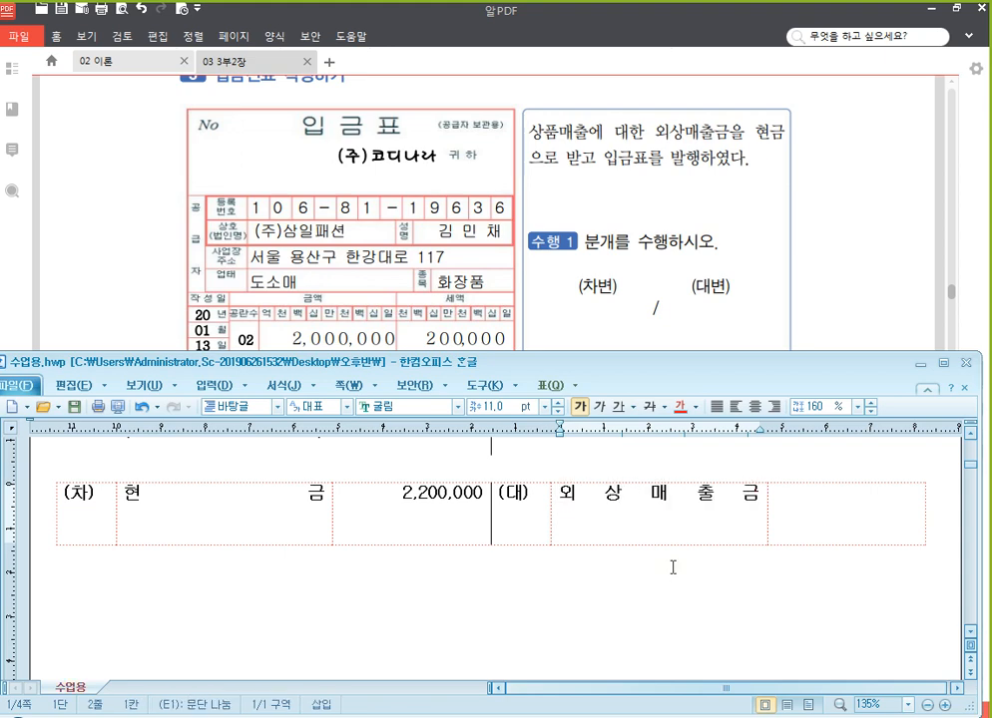
pyautogui.write('(')
# - Switch to the exercise PDF and highlight the customer name (주)코디나라 on the 입금표
pyautogui.click(732, 222)
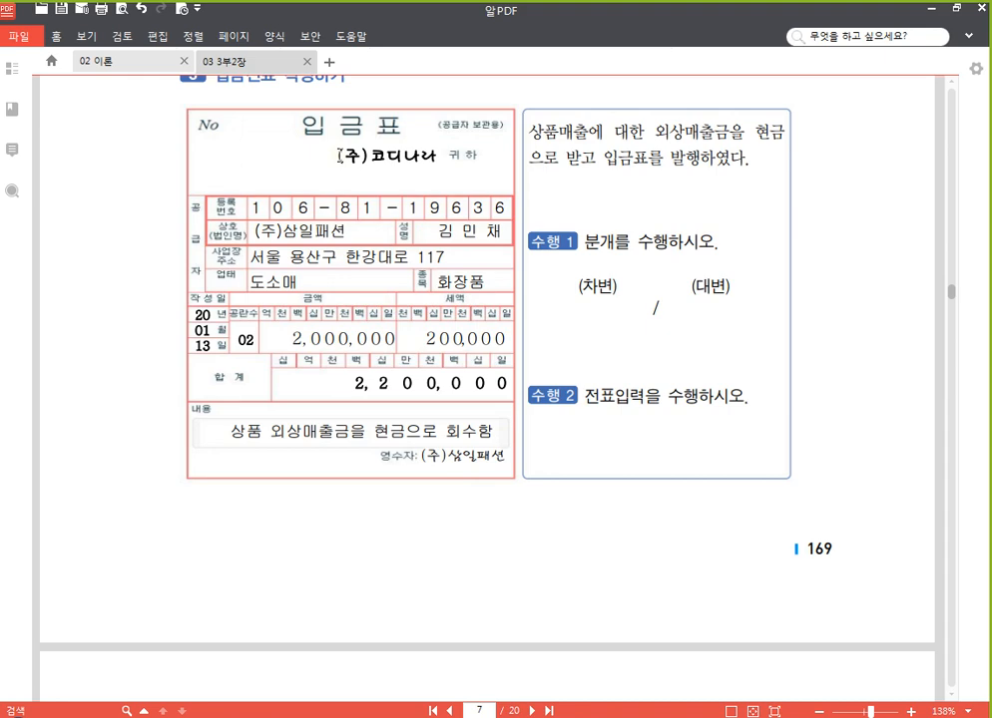
pyautogui.moveTo(340, 156); pyautogui.dragTo(436, 157)
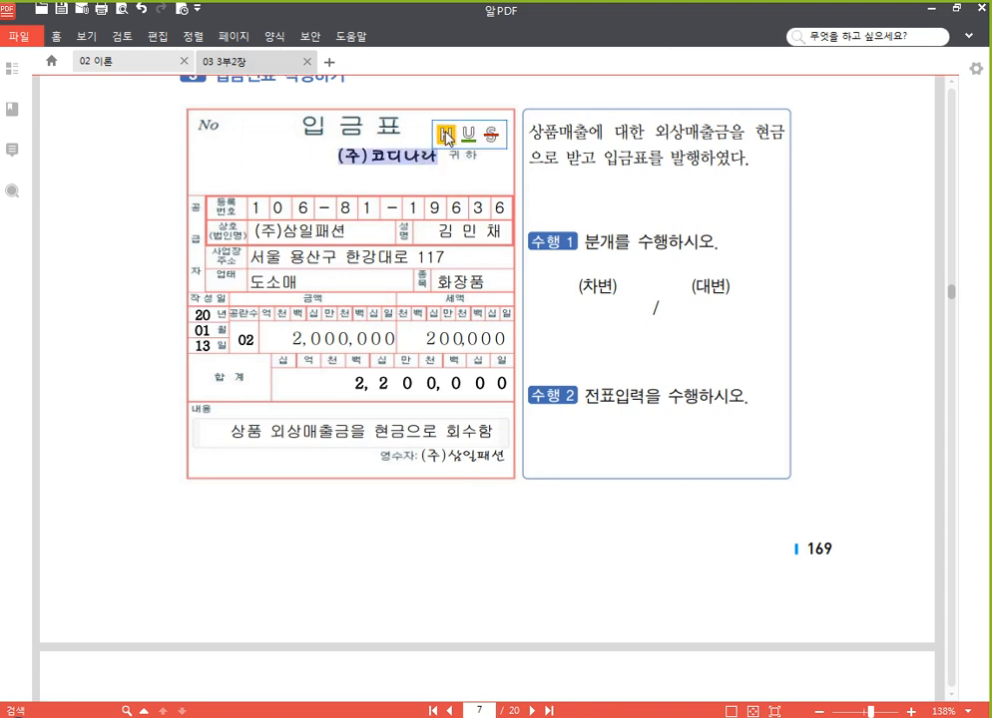
pyautogui.click(445, 135)
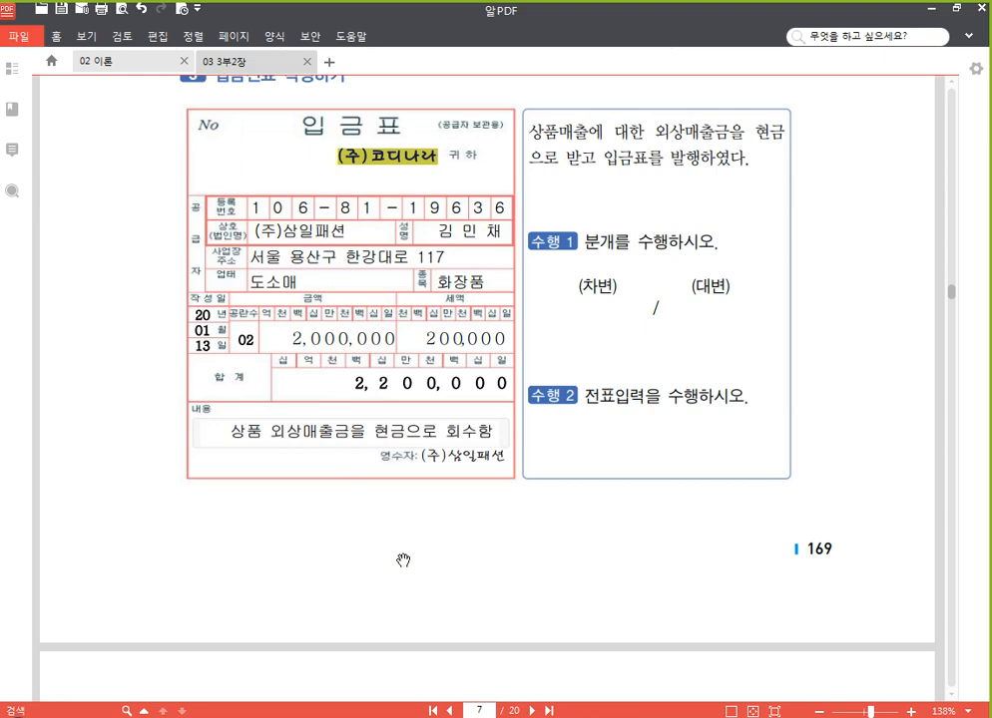
# - Back in 수업용.hwp, complete the credit side with the customer 코디나라 and the amount 2,200,000
pyautogui.hotkey('alt', 'Tab')
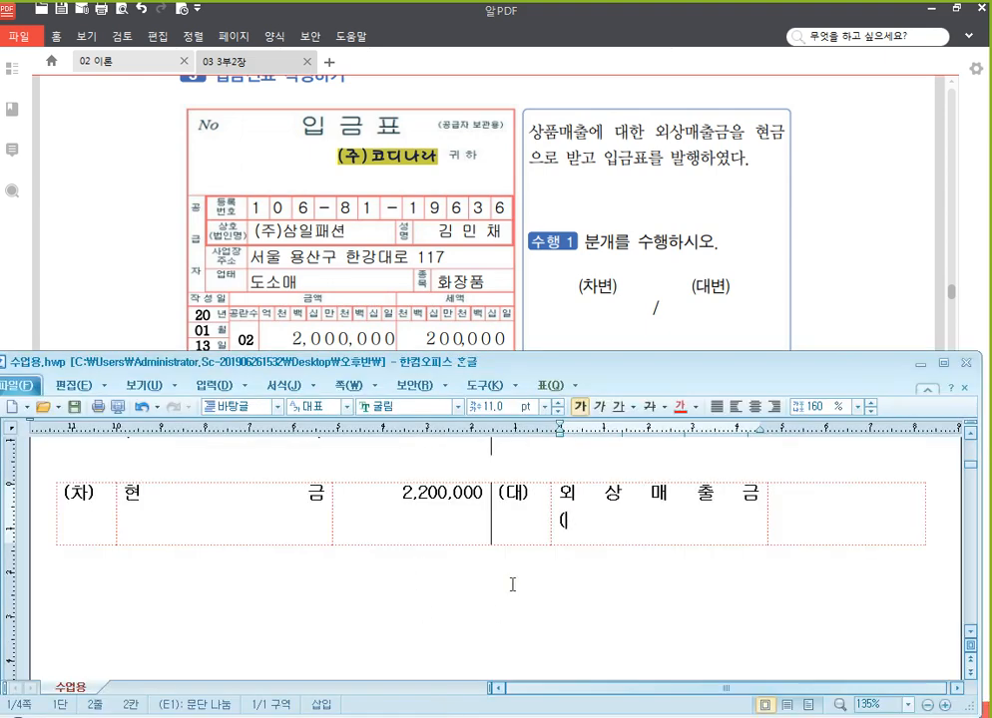
pyautogui.write('코디나라)')
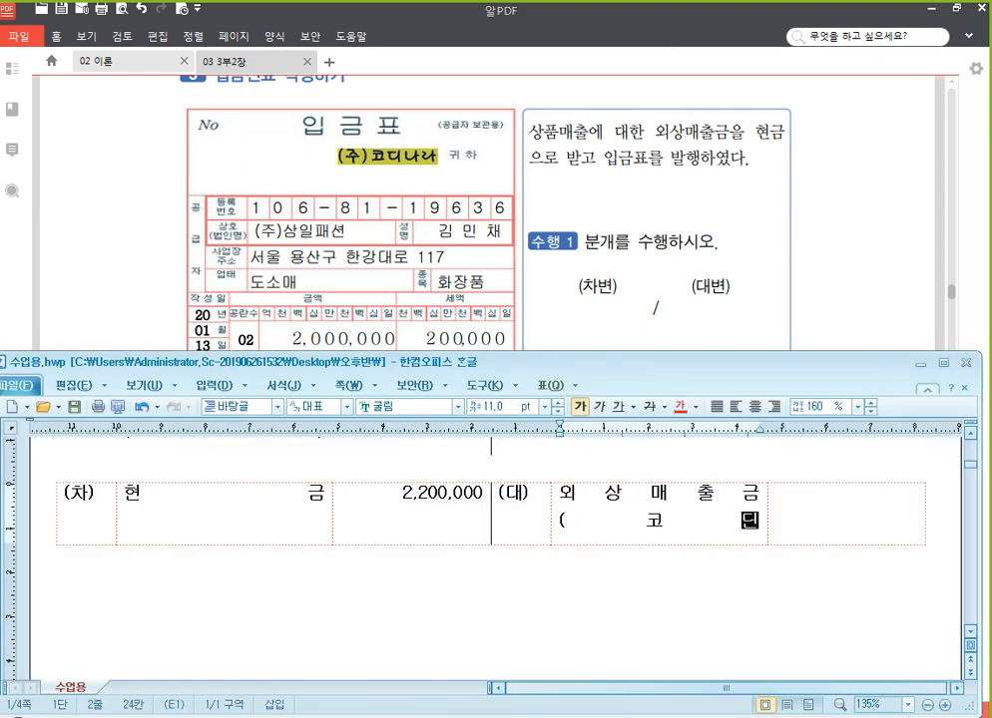
pyautogui.press('Tab')
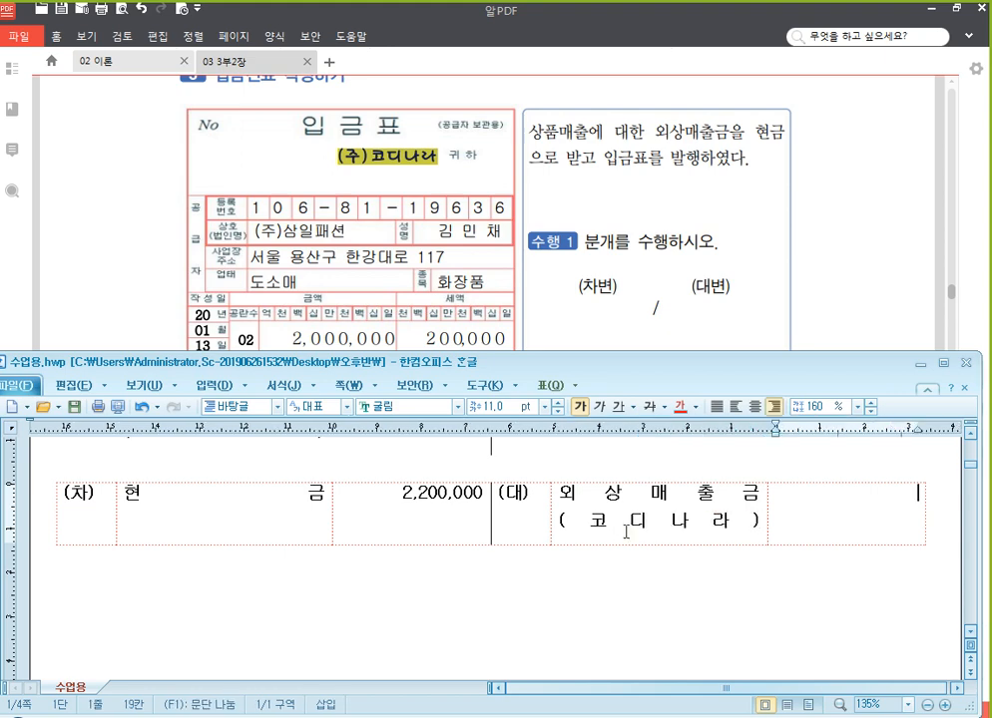
pyautogui.write('2,200,000')
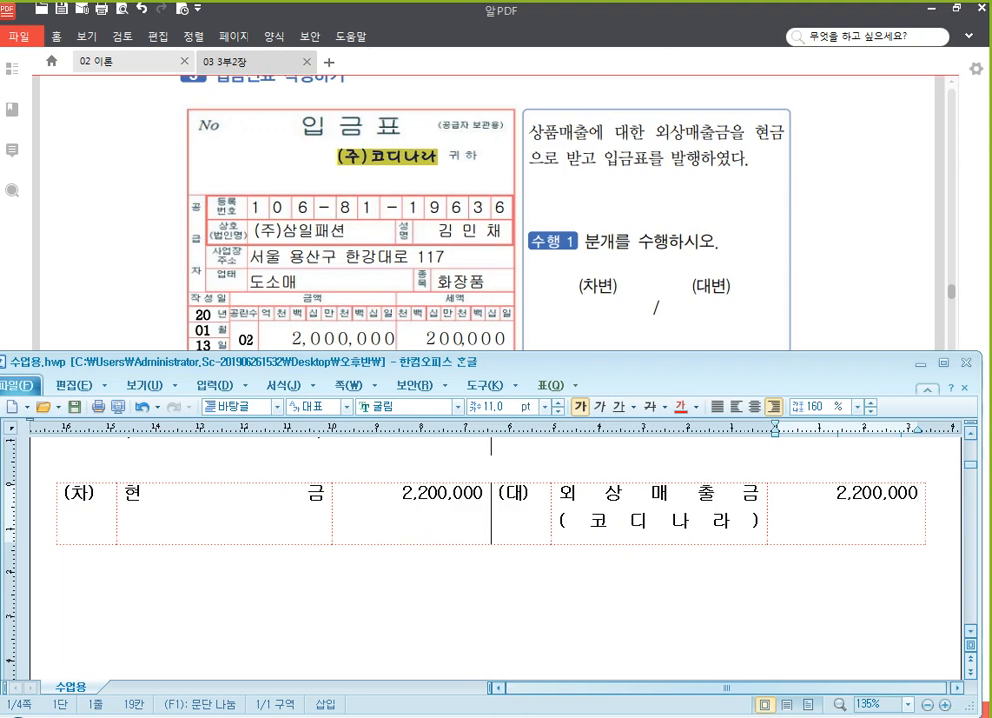
# - Switch to 일반전표입력 in the accounting program and start a new voucher line for day 13 with 구분 입금
pyautogui.click(477, 714)
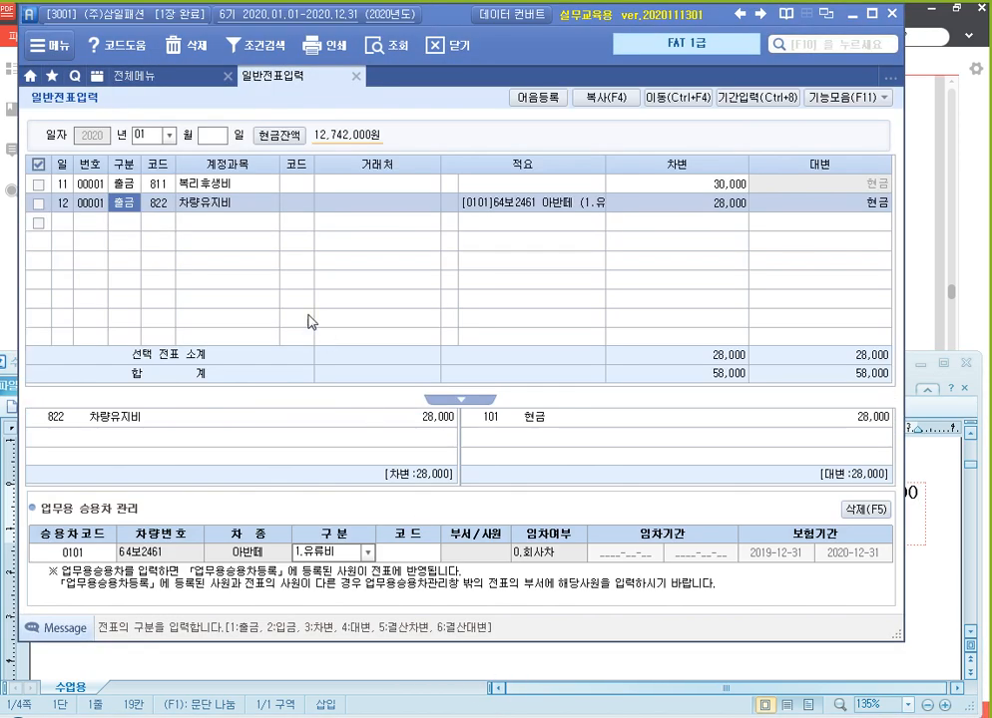
pyautogui.click(76, 223)
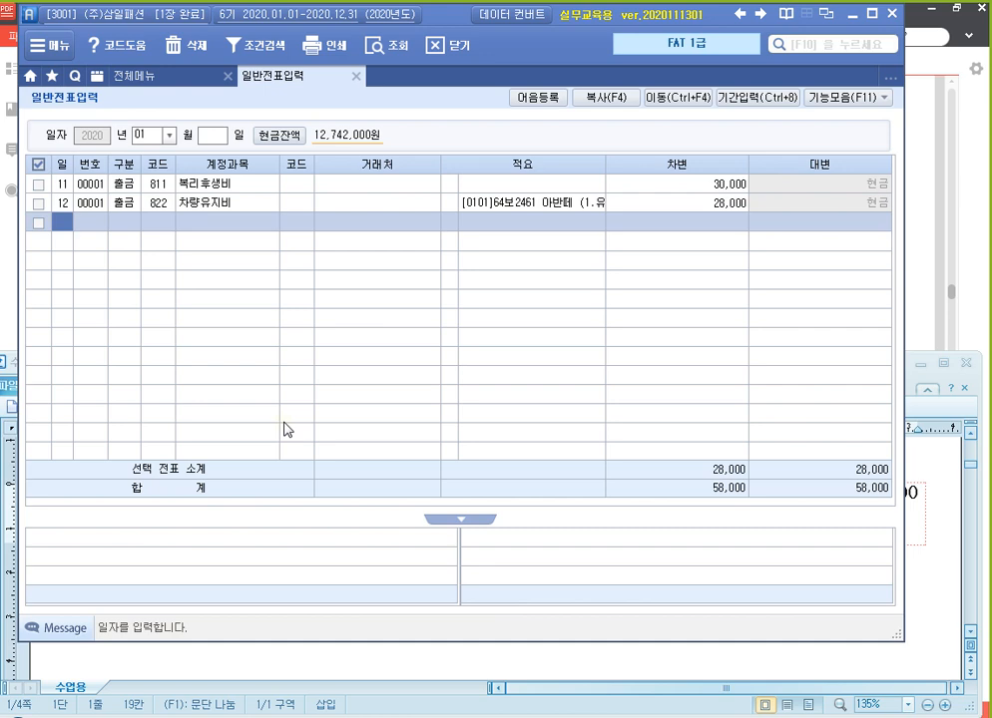
pyautogui.write('13')
pyautogui.press('Return')
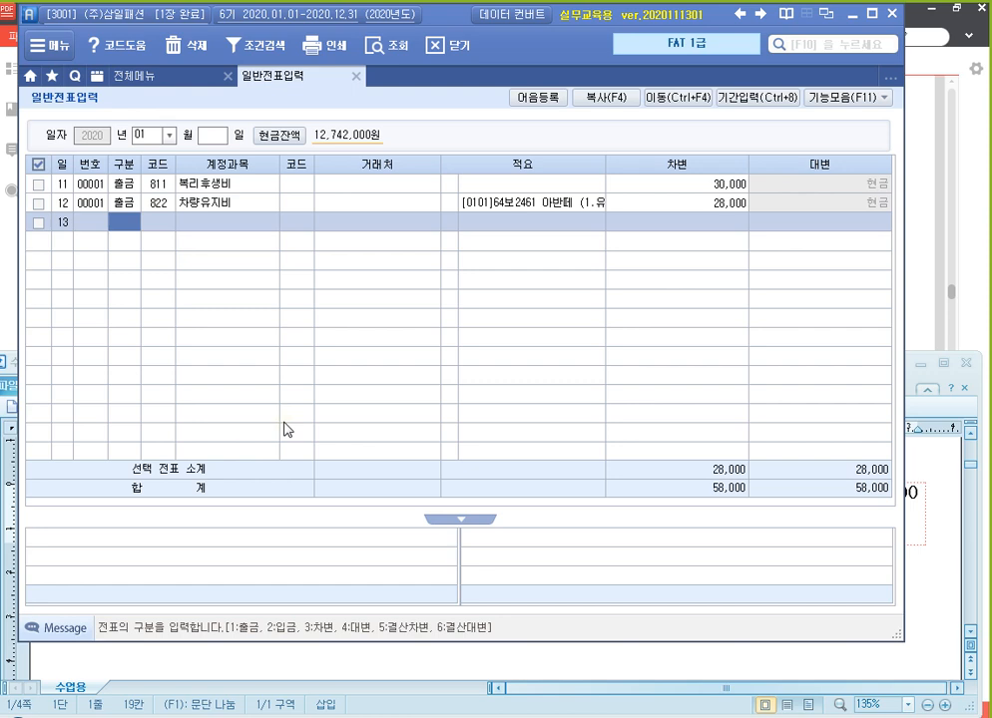
pyautogui.write('2')
pyautogui.press('Return')
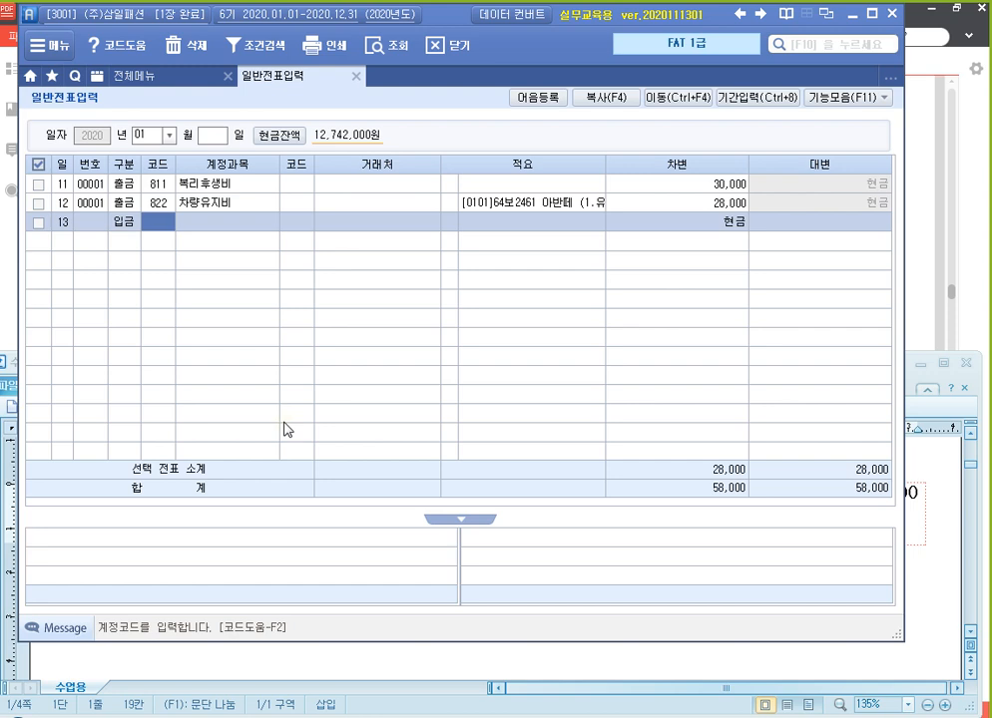
# - Set the day 13 line's account to 108 외상매출금 and its 거래처 to (주)코디나라
pyautogui.write('108')
pyautogui.press('Return')
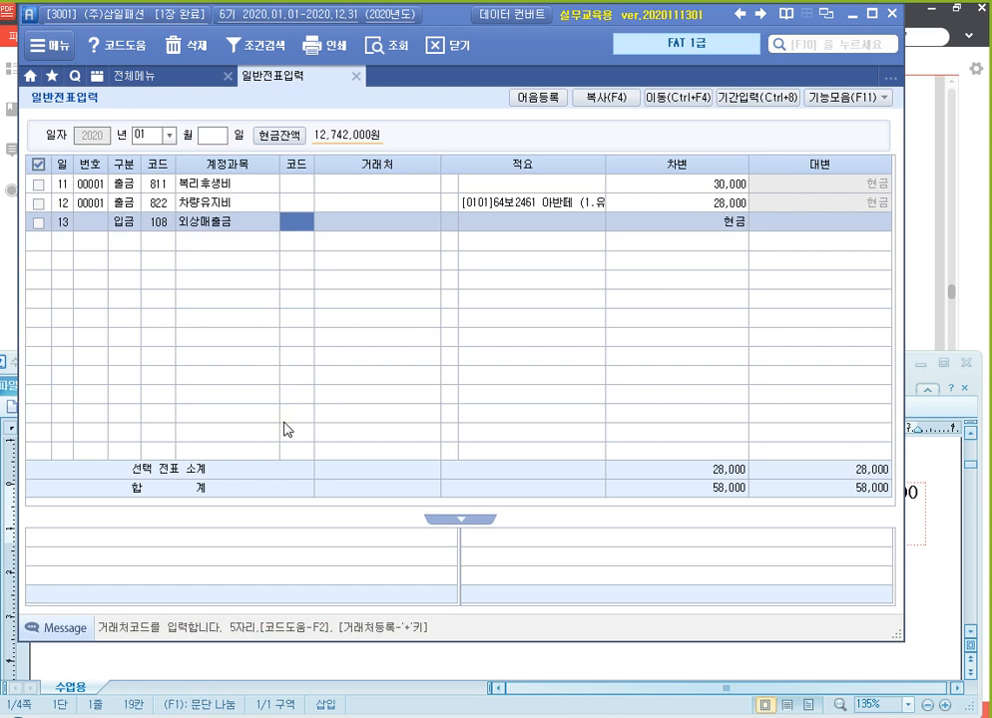
pyautogui.write('코디')
pyautogui.press('Return')
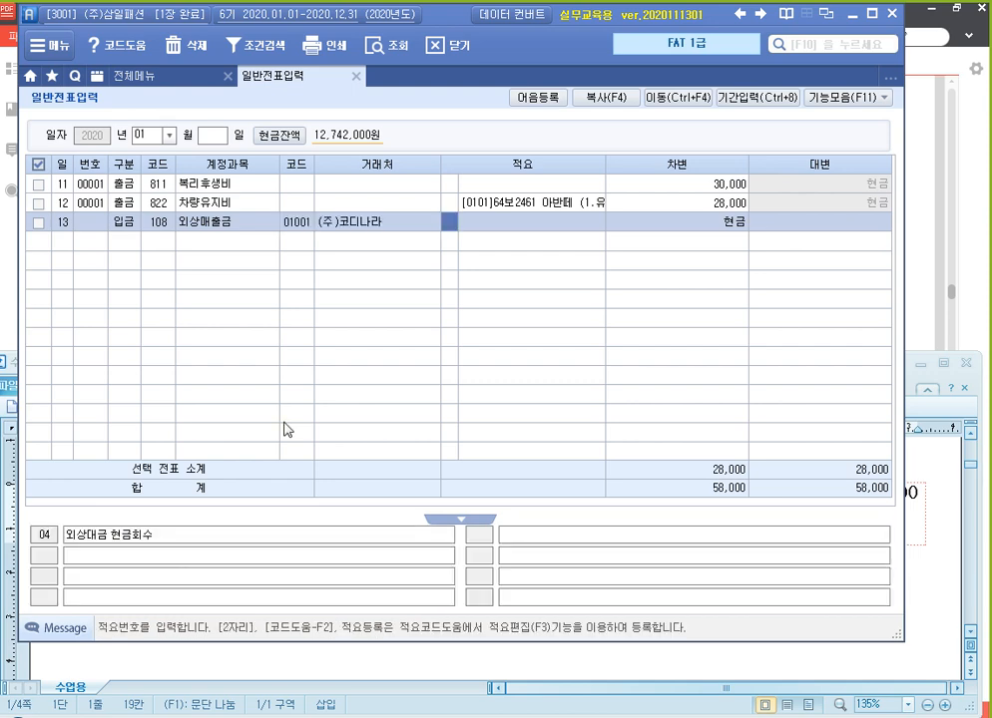
# - Leave the 적요 of the 외상매출금 line blank and record a 대변 amount of 2,200,000
pyautogui.press('Return')
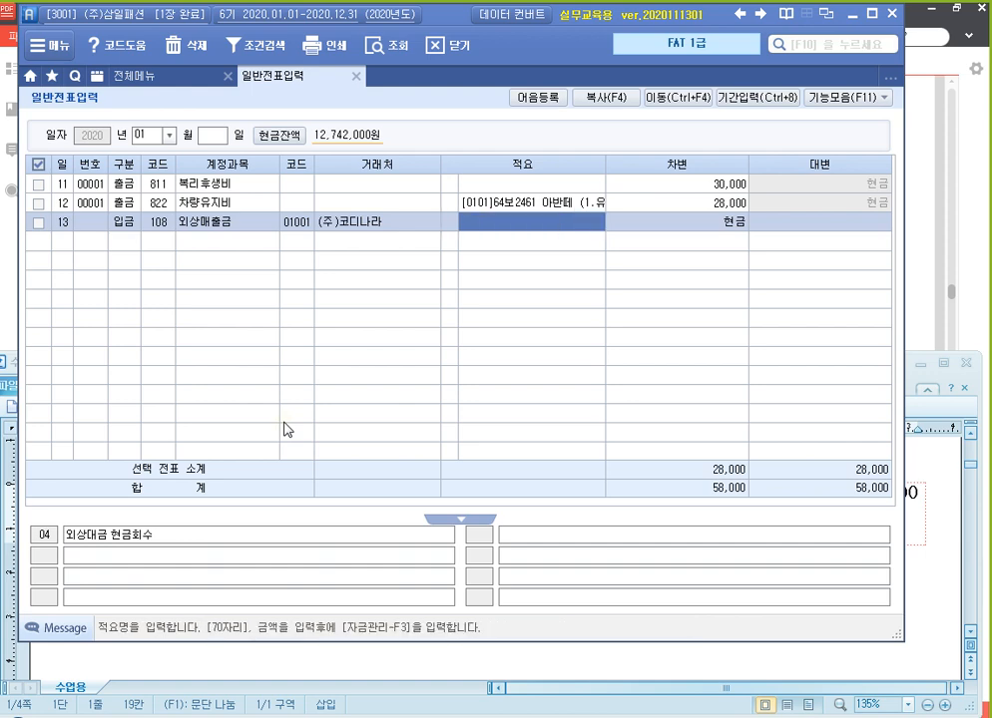
pyautogui.press('space')
pyautogui.press('Return')
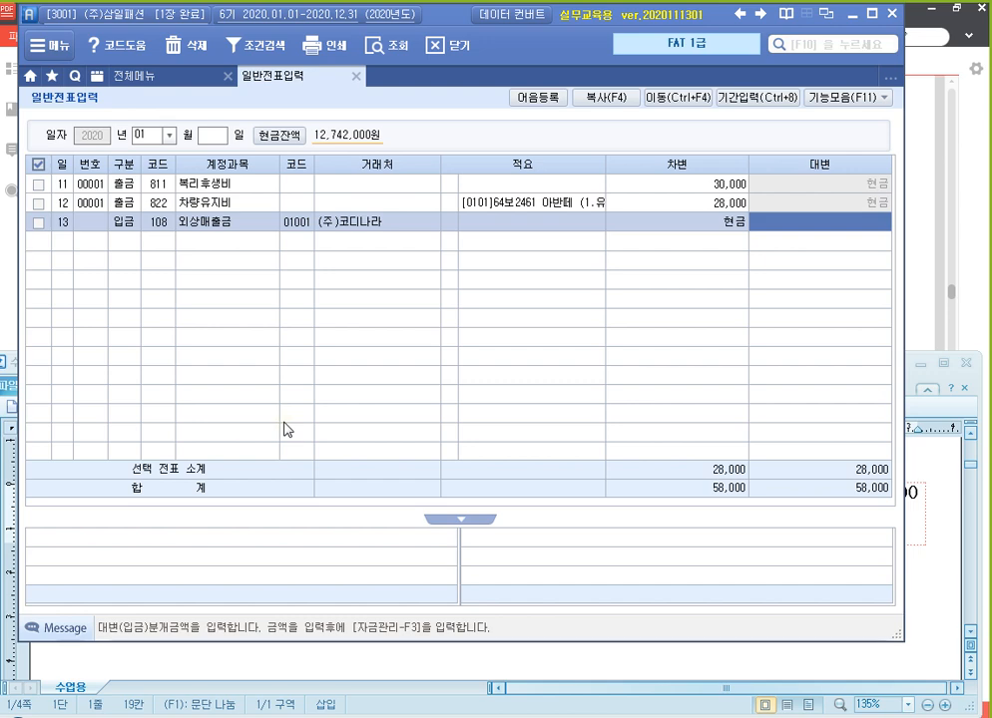
pyautogui.write('2')
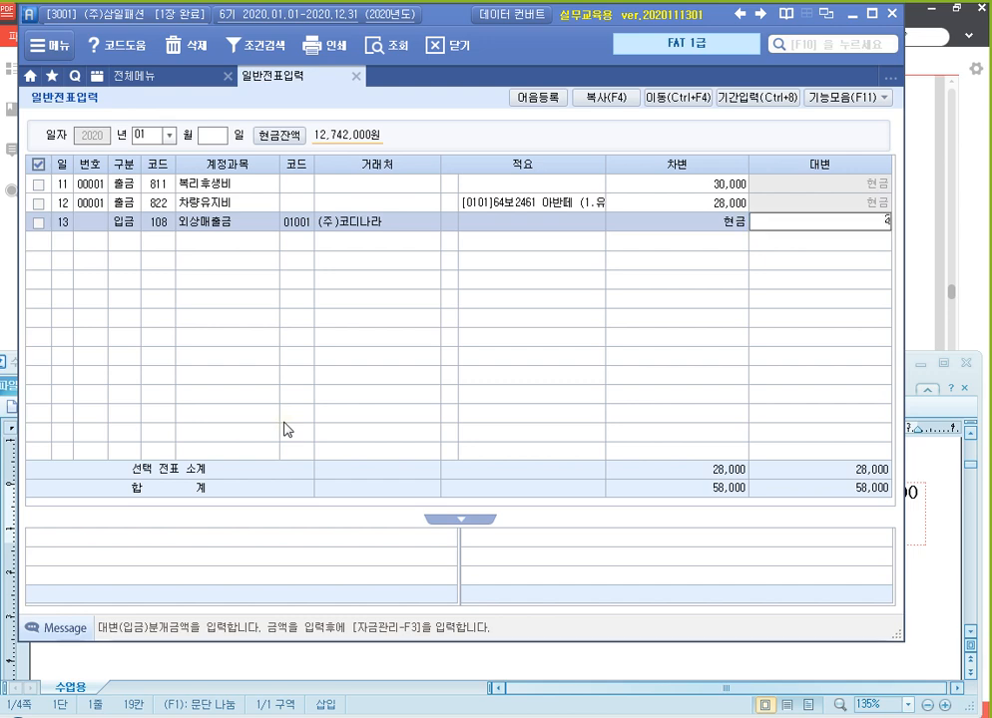
pyautogui.write(',200,000')
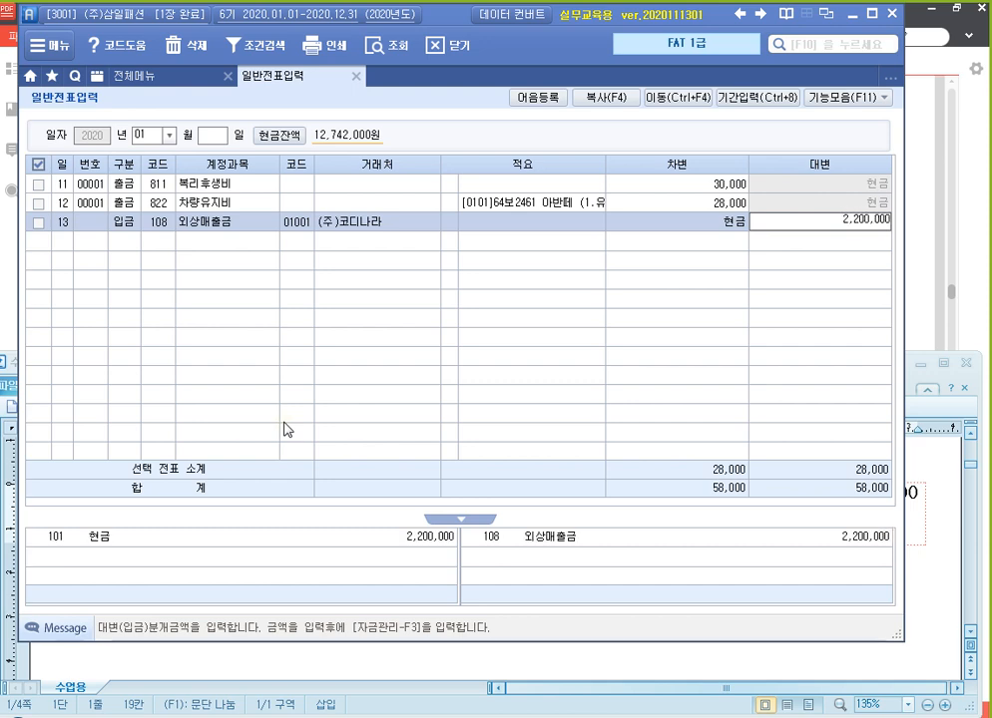
pyautogui.press('Return')
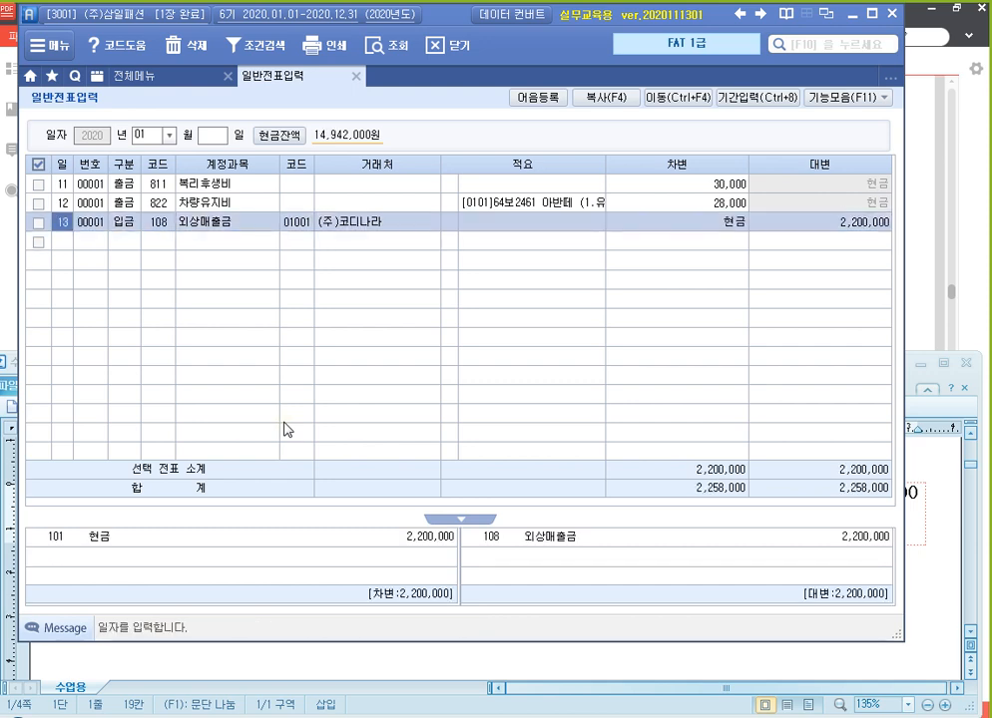
pyautogui.press('ctrl')
pyautogui.press('ctrl')
pyautogui.press('ctrl')
pyautogui.press('ctrl')
pyautogui.press('ctrl')
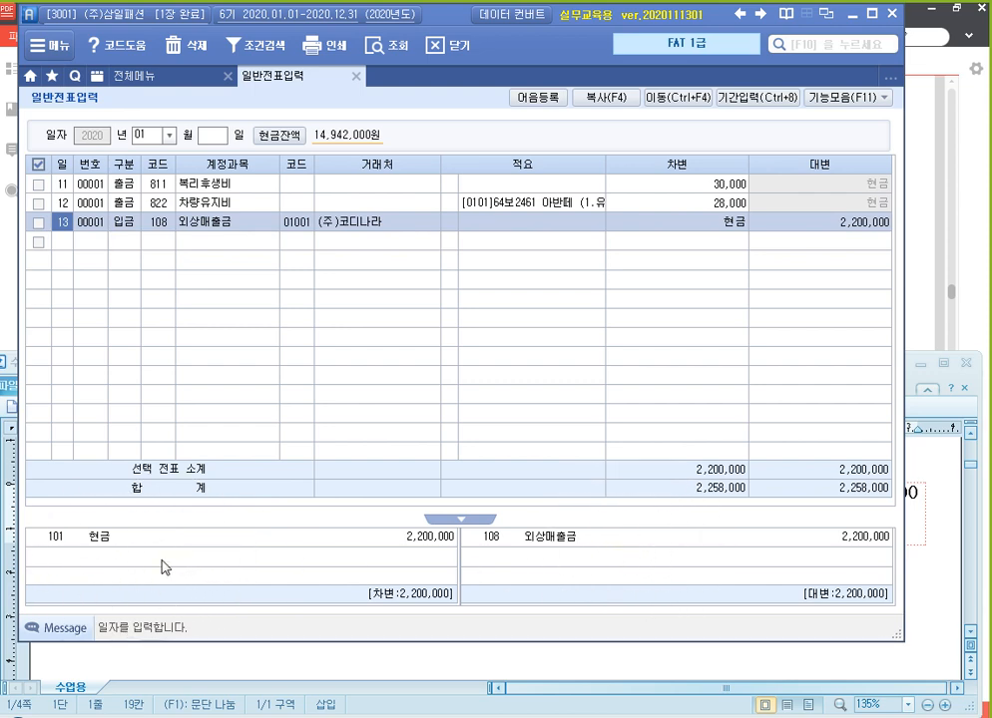
pyautogui.press('ctrl')
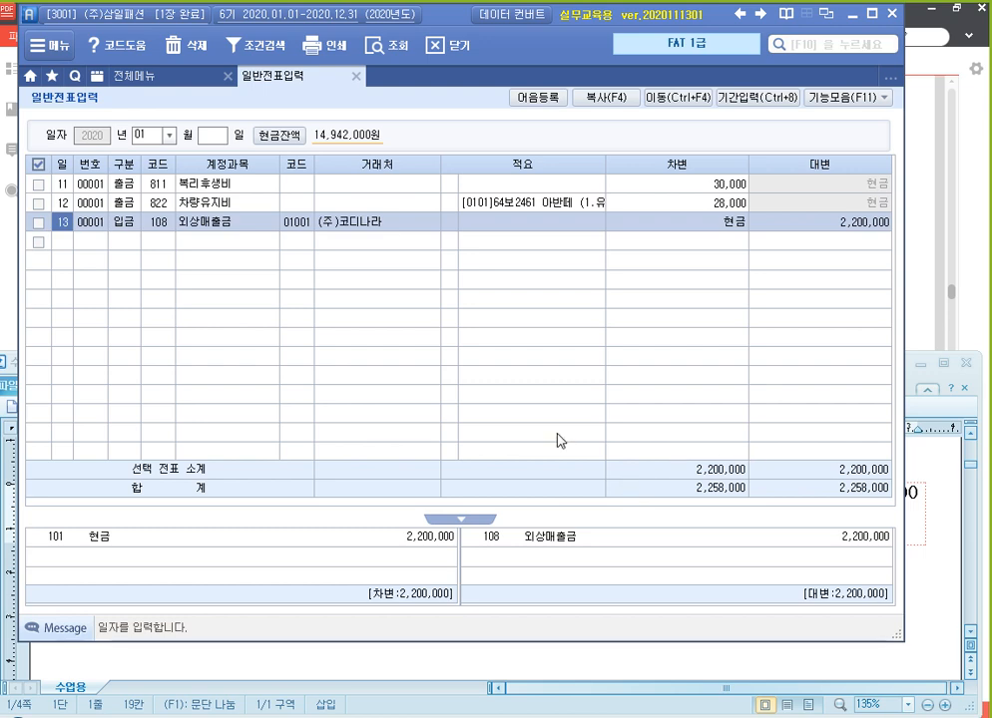
# - Return to the exercise PDF and examine the 신용카드매출전표 in exercise 4, 대체전표 작성하기
pyautogui.click(931, 213)
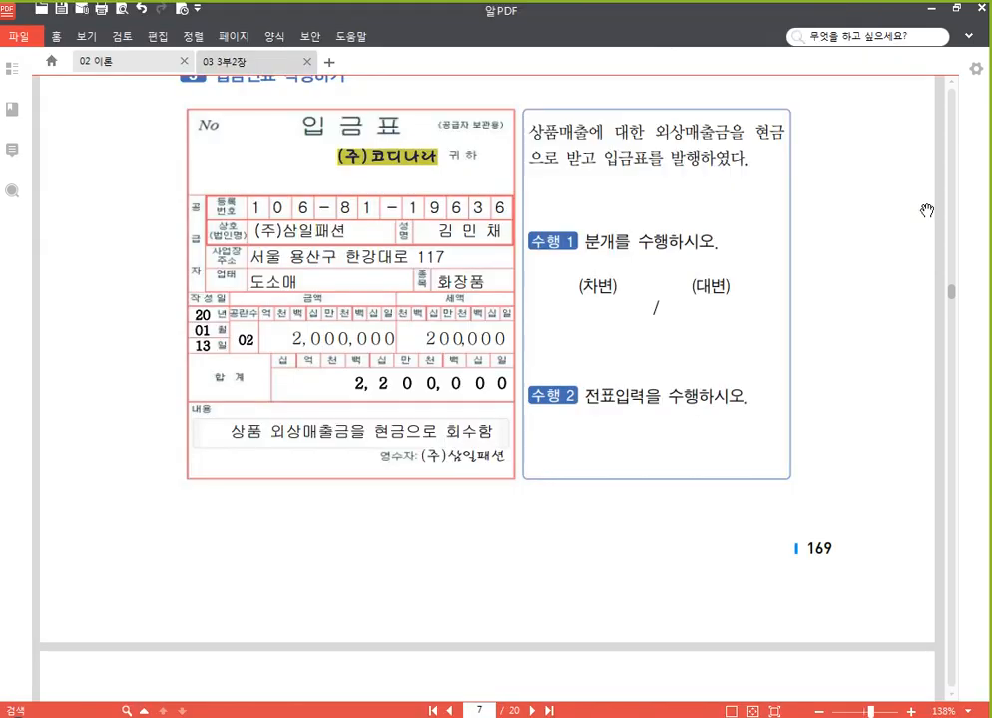
pyautogui.scroll(-7, 439, 417)
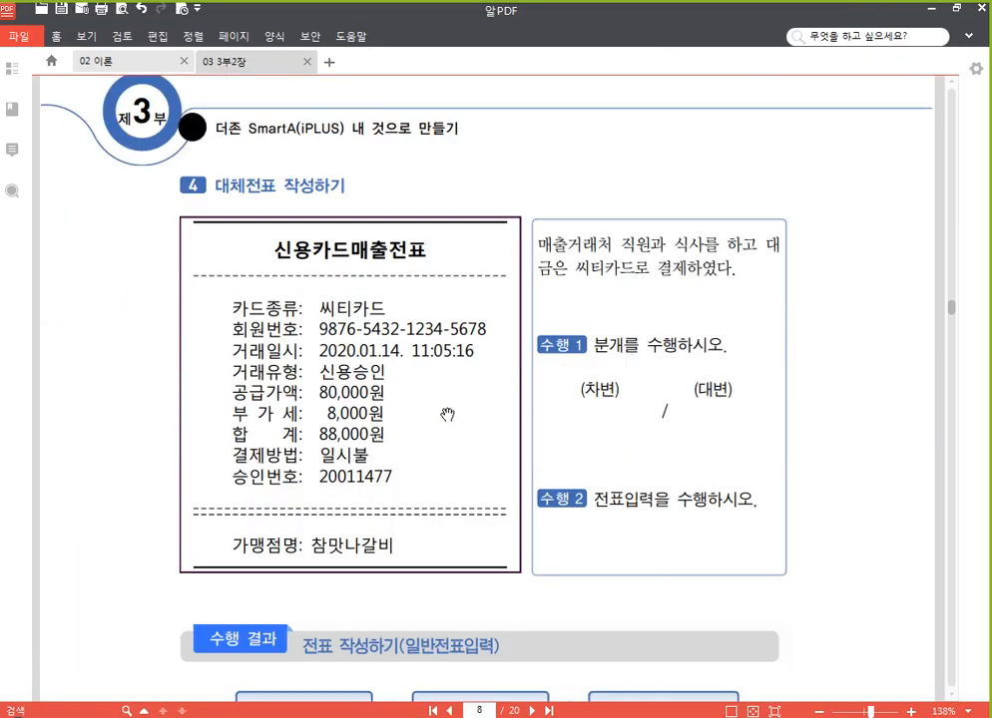
pyautogui.moveTo(467, 551); pyautogui.dragTo(450, 483)
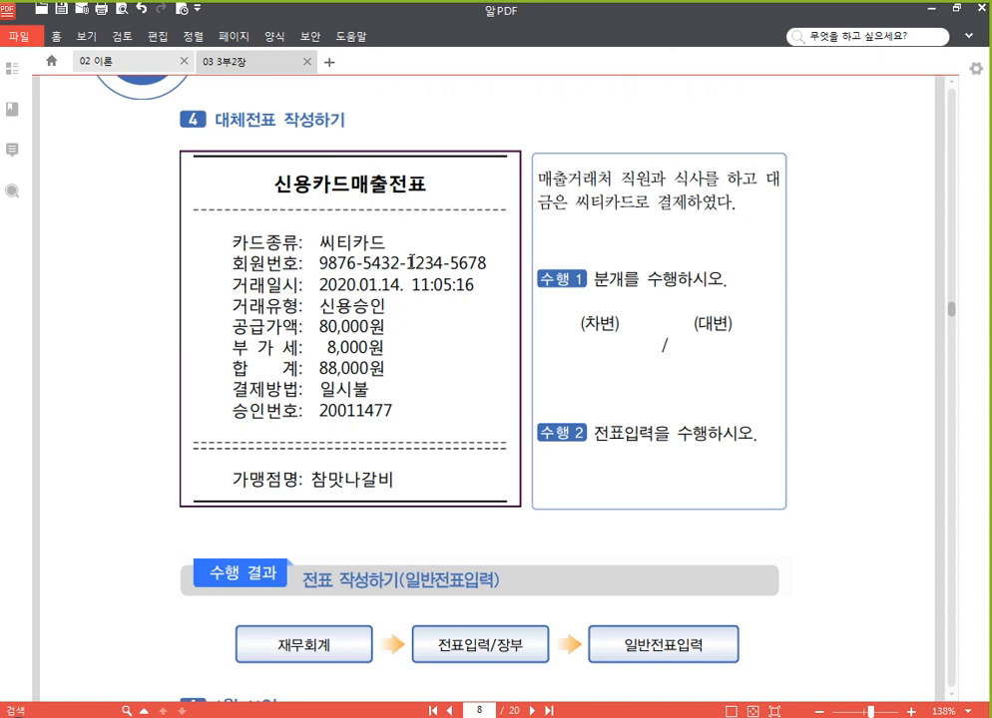
pyautogui.scroll(-1, 565, 356)
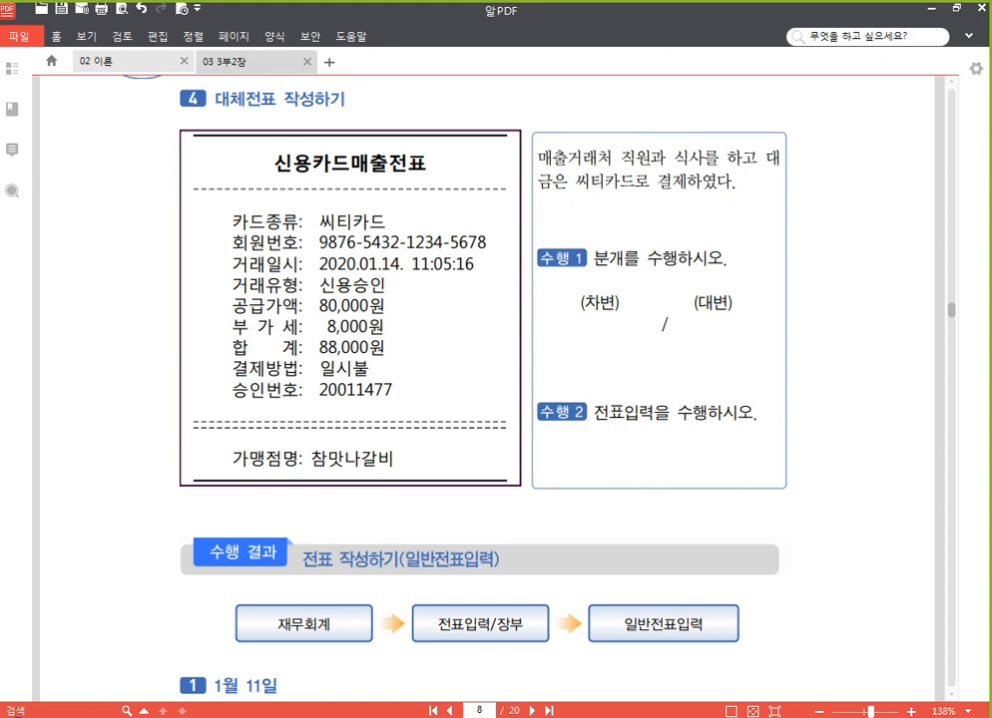
# - Switch to 수업용.hwp in 한글 and paste a blank (차)/(대) entry table below the 코디나라 entry
pyautogui.hotkey('alt', 'Tab')
pyautogui.click(426, 587)
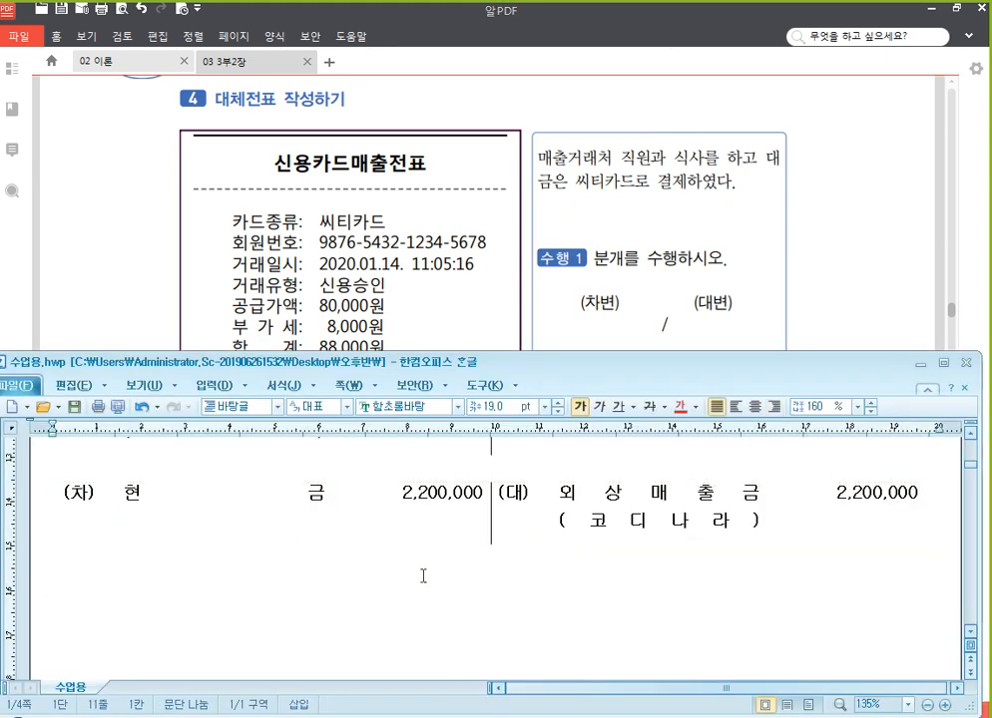
pyautogui.hotkey('ctrl', 'v')
pyautogui.scroll(-1, 443, 479)
pyautogui.click(604, 518)
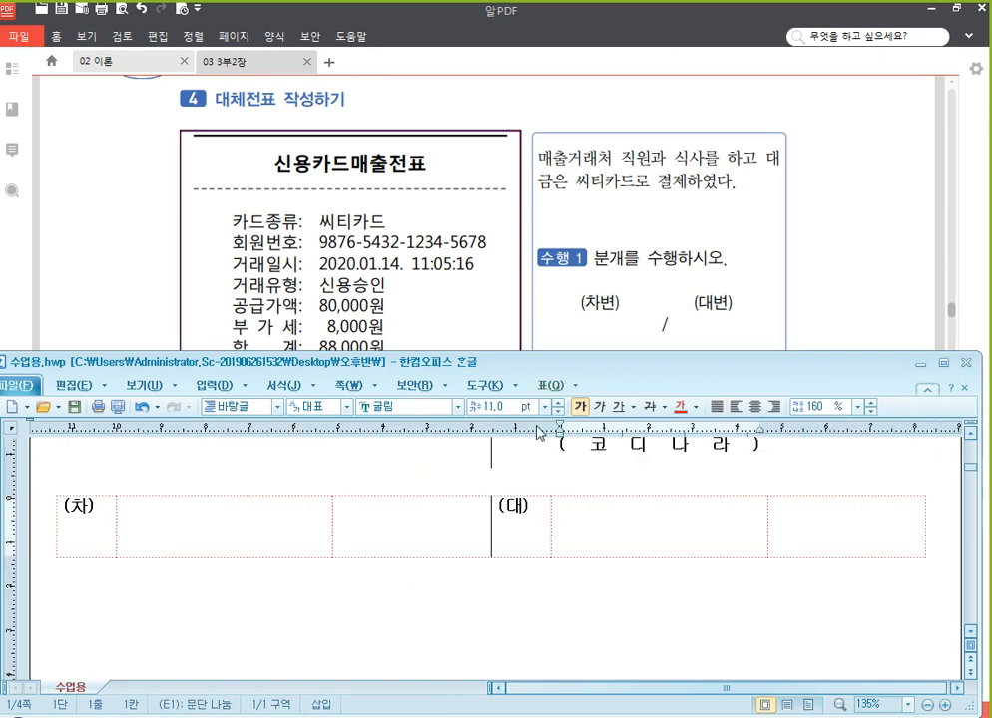
# - Enter 미지급금 as the (대) account of the new entry and start a second line beneath it
pyautogui.click(625, 530)
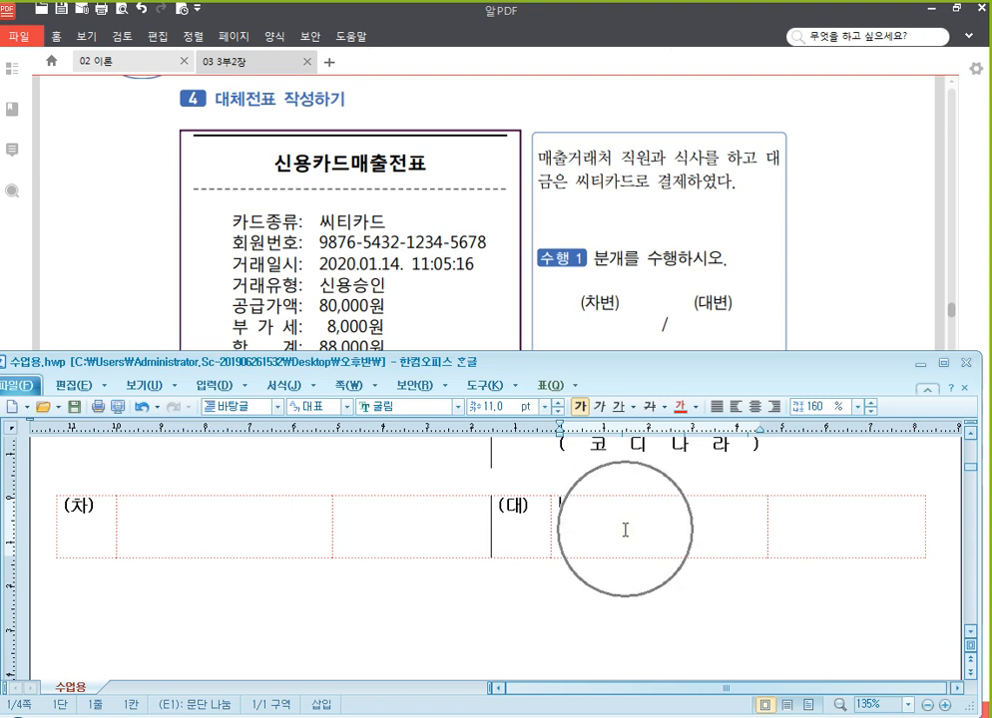
pyautogui.click(625, 529)
pyautogui.click(625, 530)
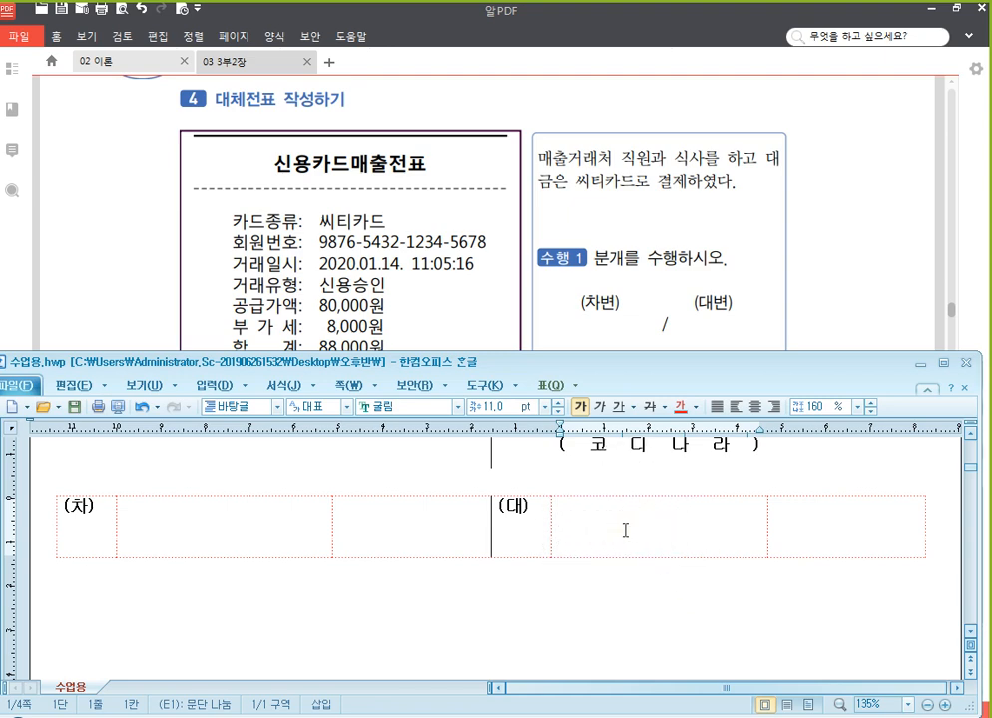
pyautogui.click(626, 529)
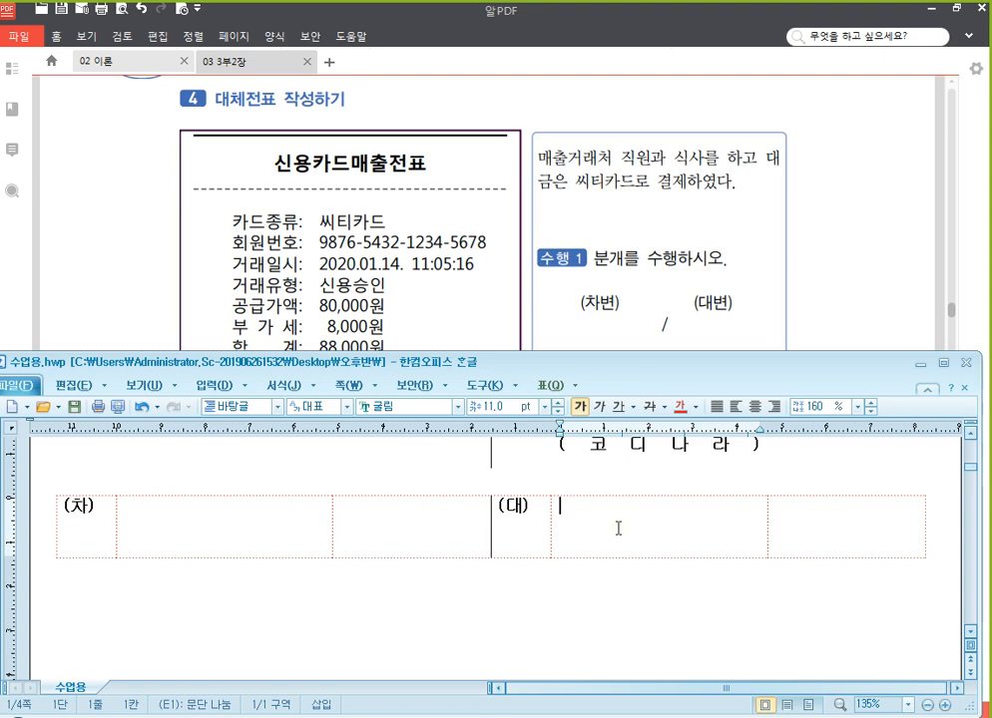
pyautogui.write('미지급금')
pyautogui.press('Return')
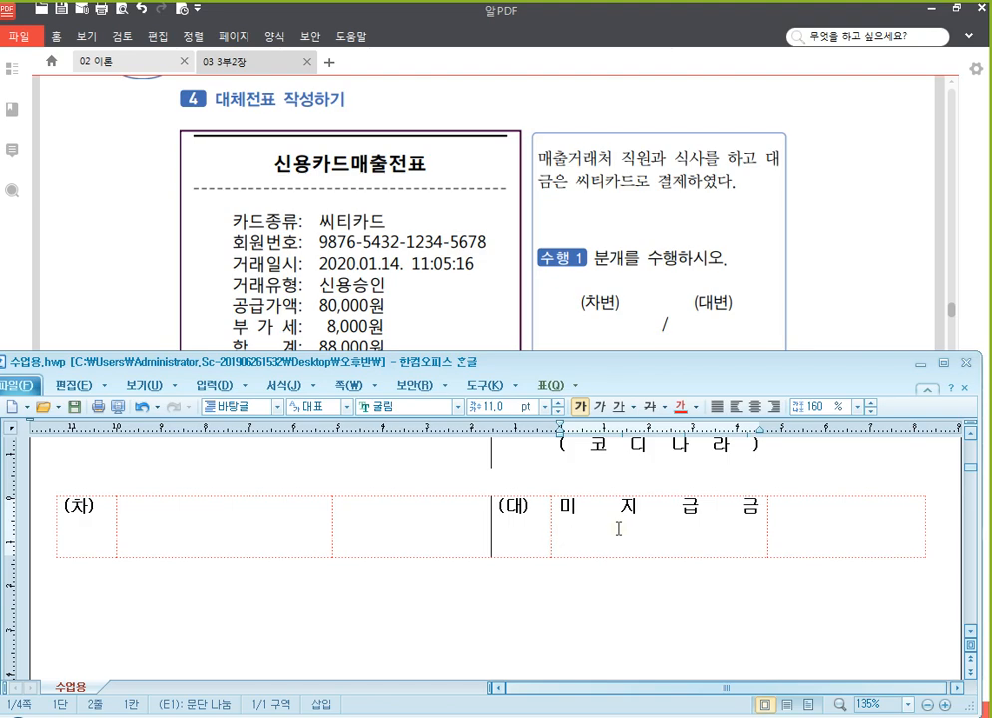
# - Check the card receipt in the PDF, add (씨티카드) under 미지급금, and enter 88,000 as the (대) amount
pyautogui.write('(')
pyautogui.click(447, 296)
pyautogui.moveTo(398, 431); pyautogui.dragTo(364, 391)
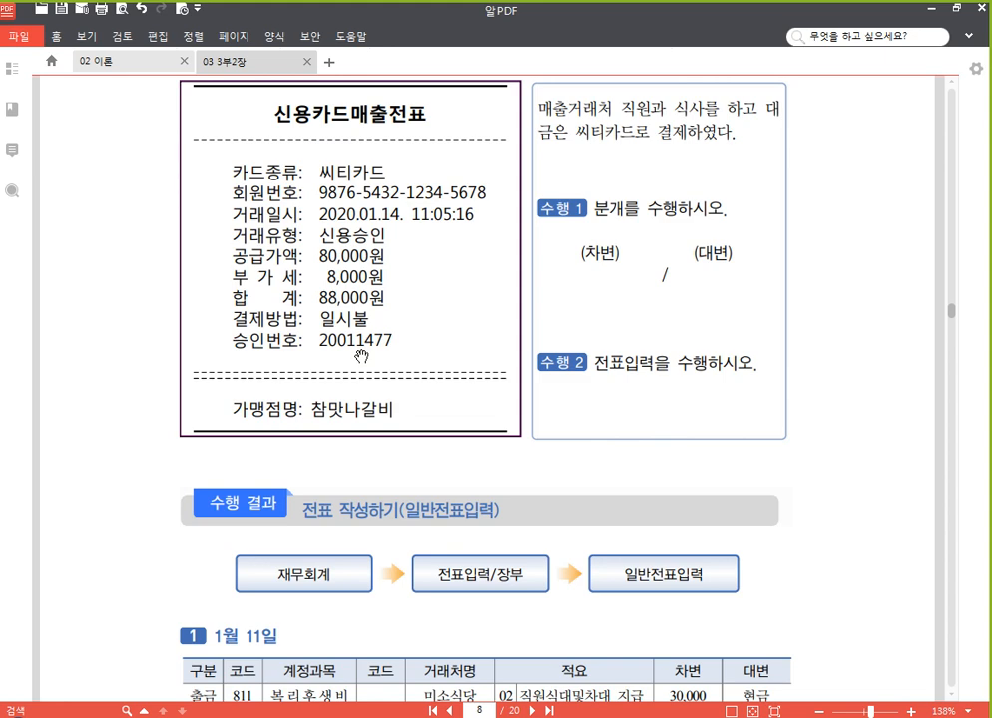
pyautogui.scroll(1, 351, 425)
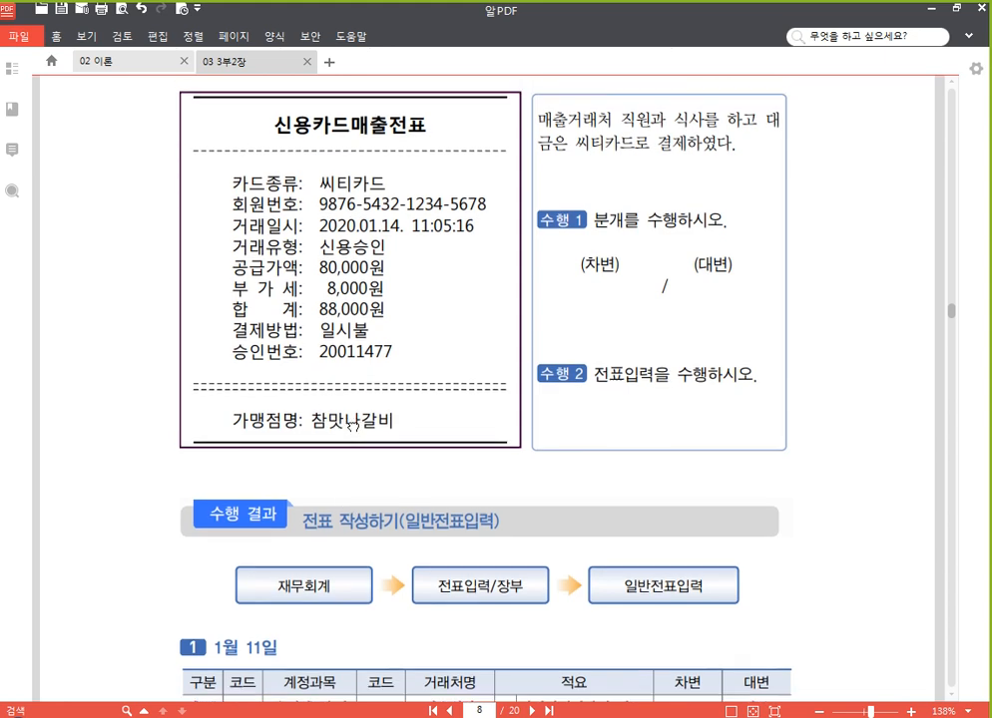
pyautogui.click(399, 716)
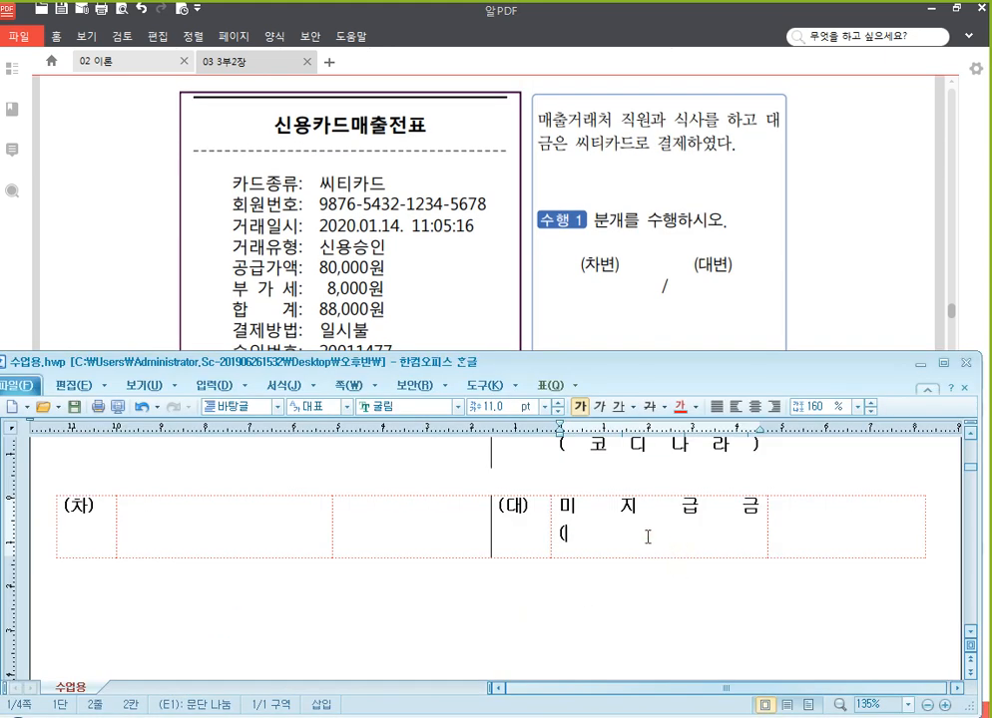
pyautogui.write('씰')
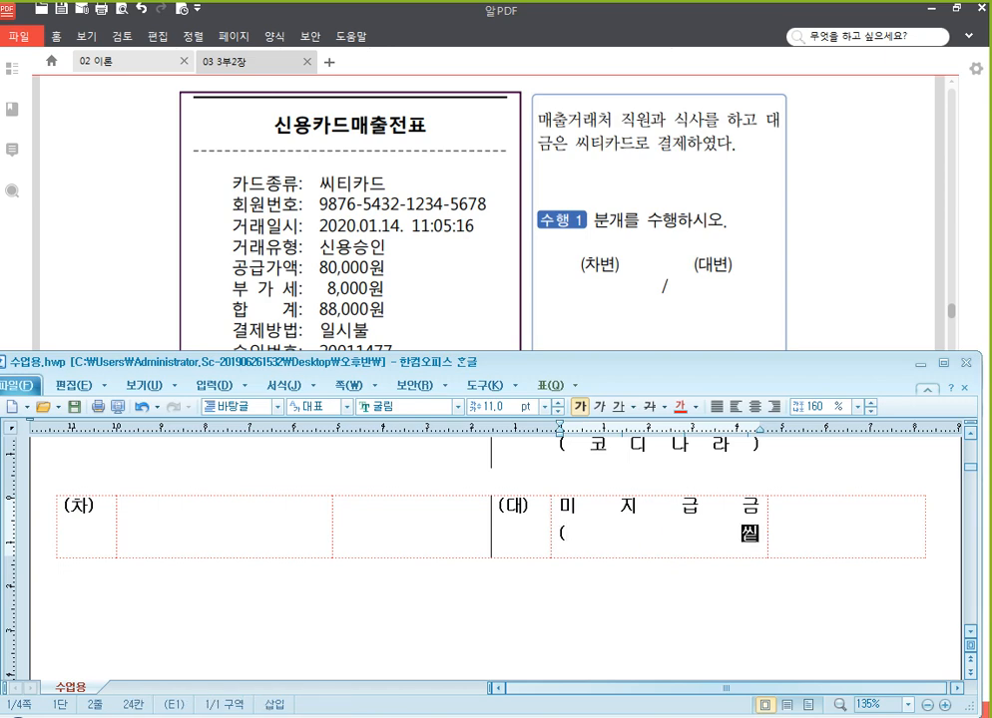
pyautogui.write('티카드)')
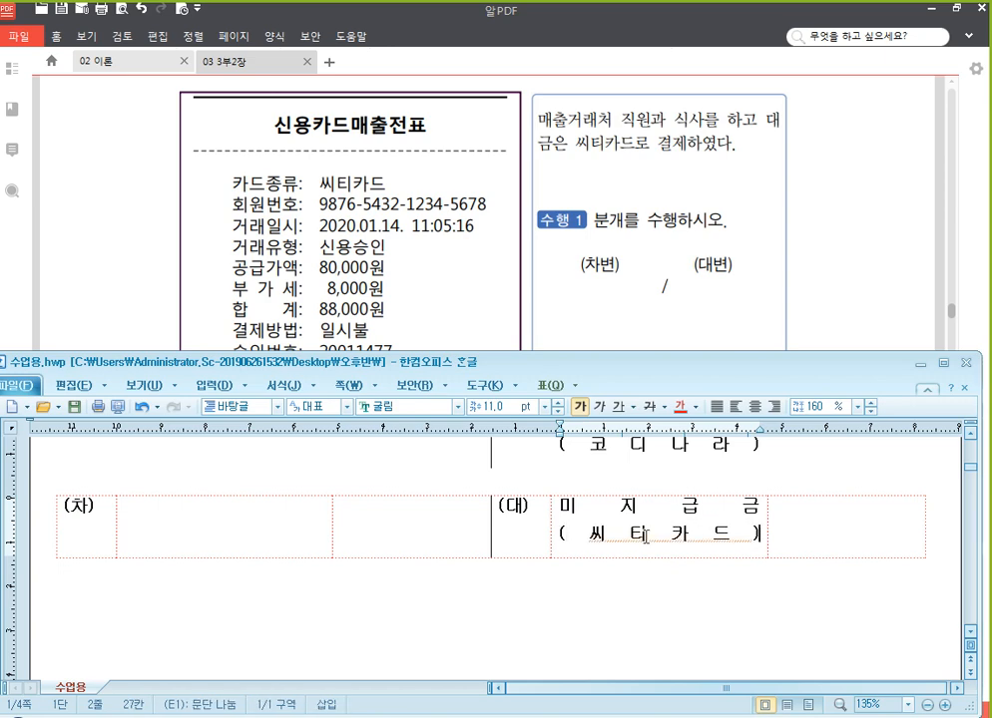
pyautogui.press('Tab')
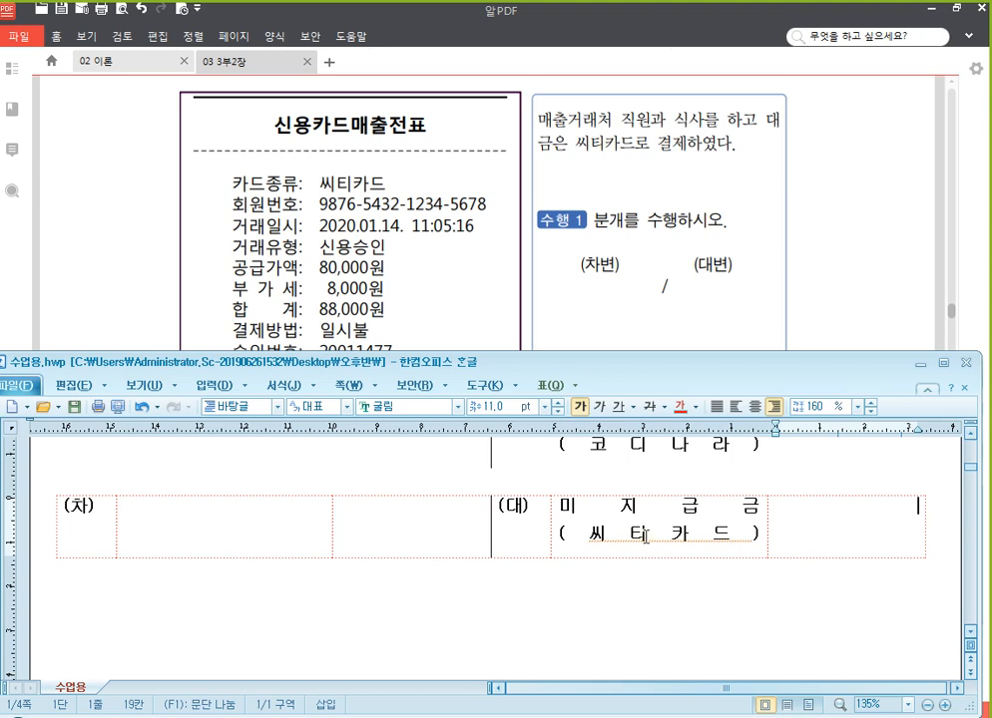
pyautogui.write('88.000')
# - Fill the (차) side of the new entry with 접대비, (800) beneath it, and the amount 88,000
pyautogui.click(234, 523)
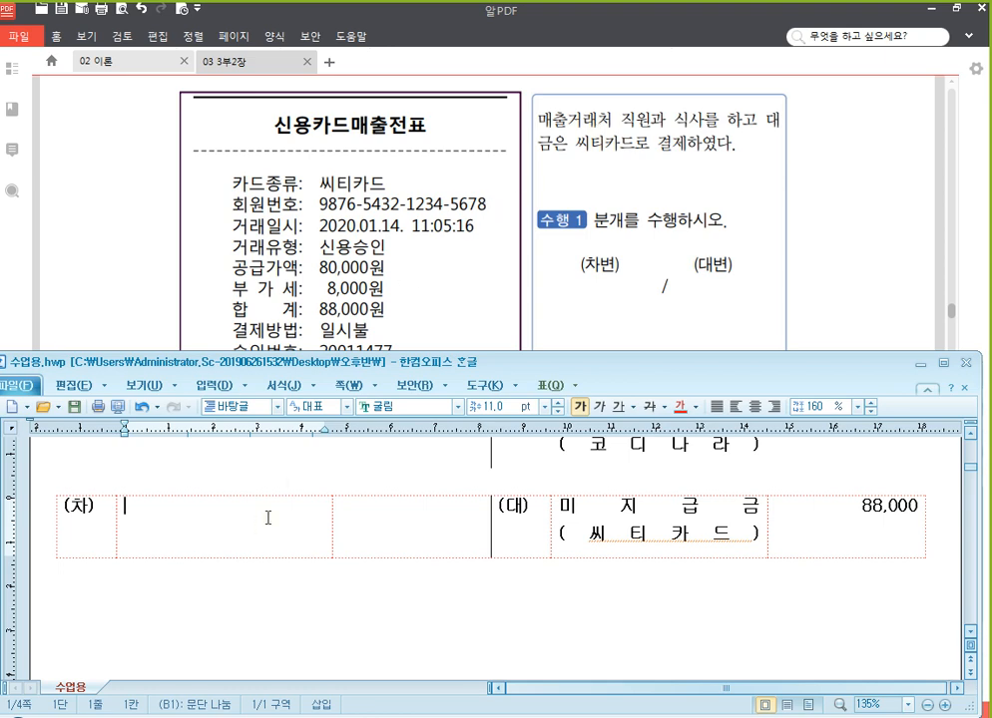
pyautogui.write('접                     댑비')
pyautogui.press('Return')
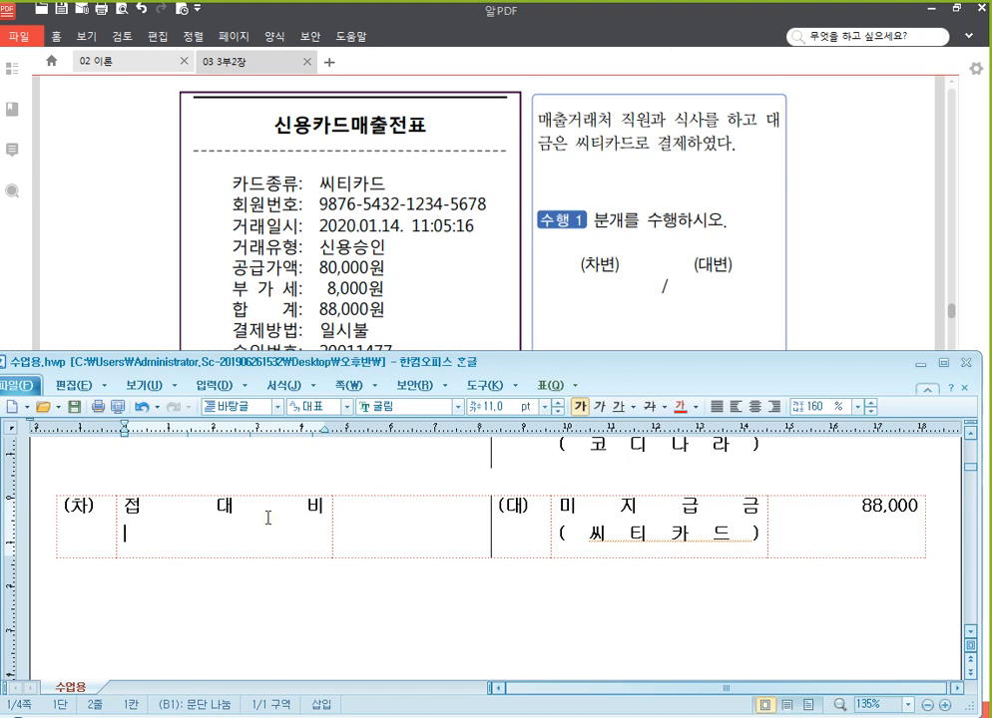
pyautogui.write('(')
pyautogui.write('800')
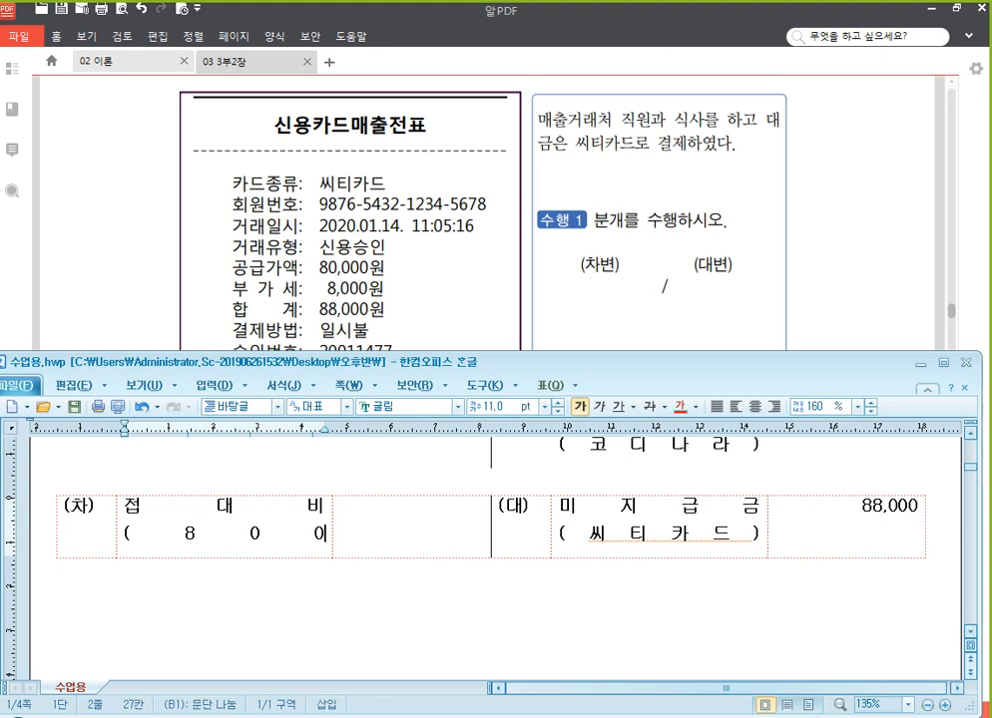
pyautogui.press('BackSpace')
pyautogui.write(')')
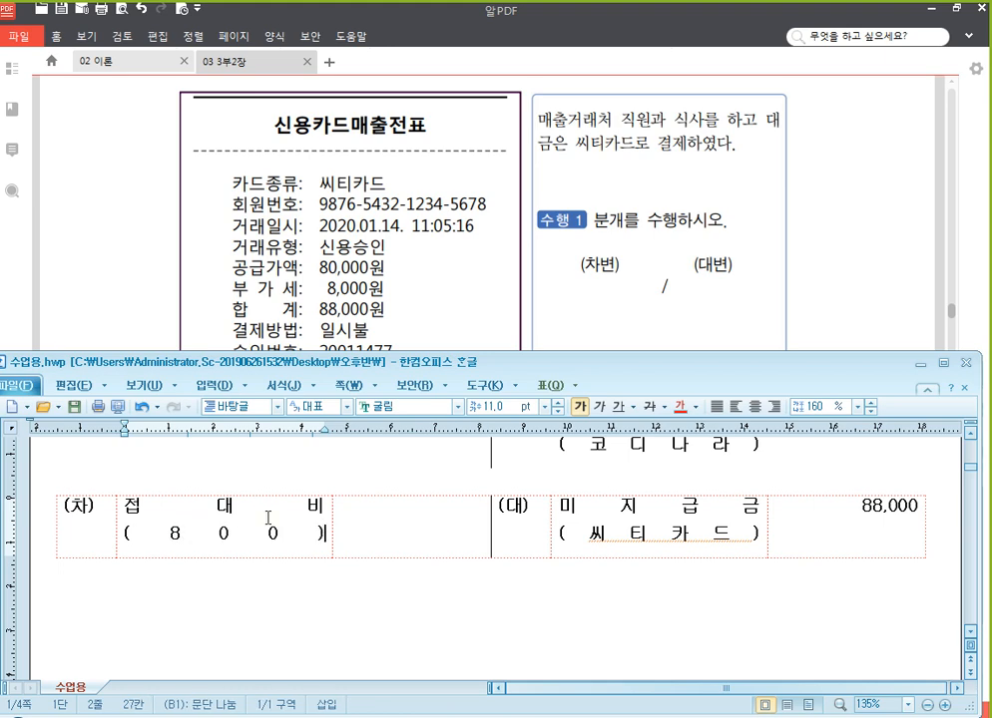
pyautogui.press('Tab')
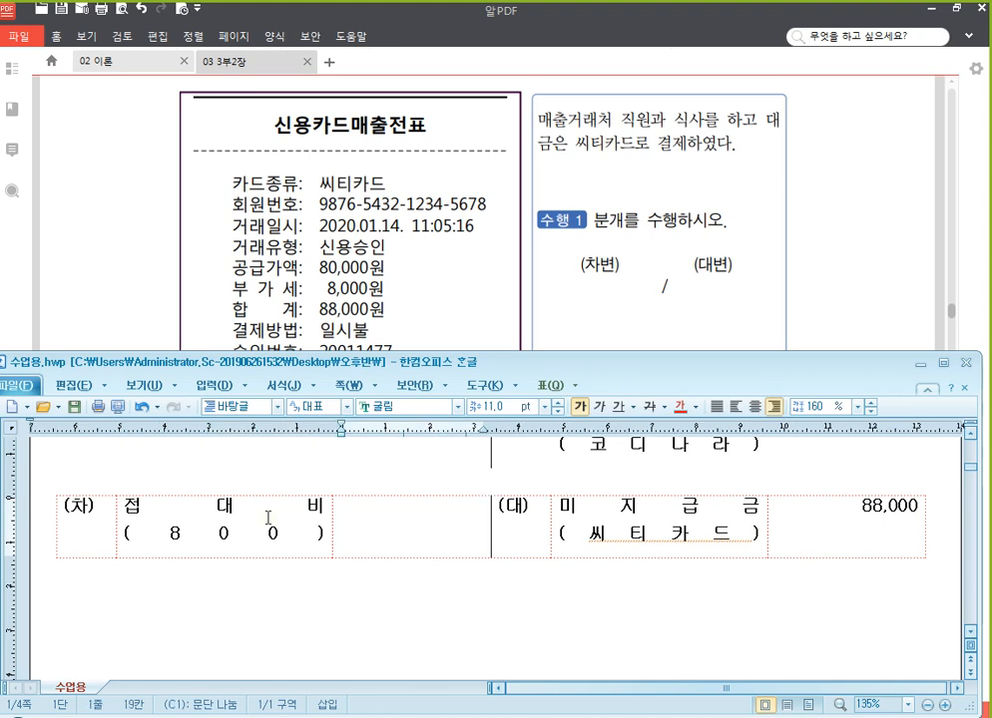
pyautogui.write('88,000')
pyautogui.click(354, 571)
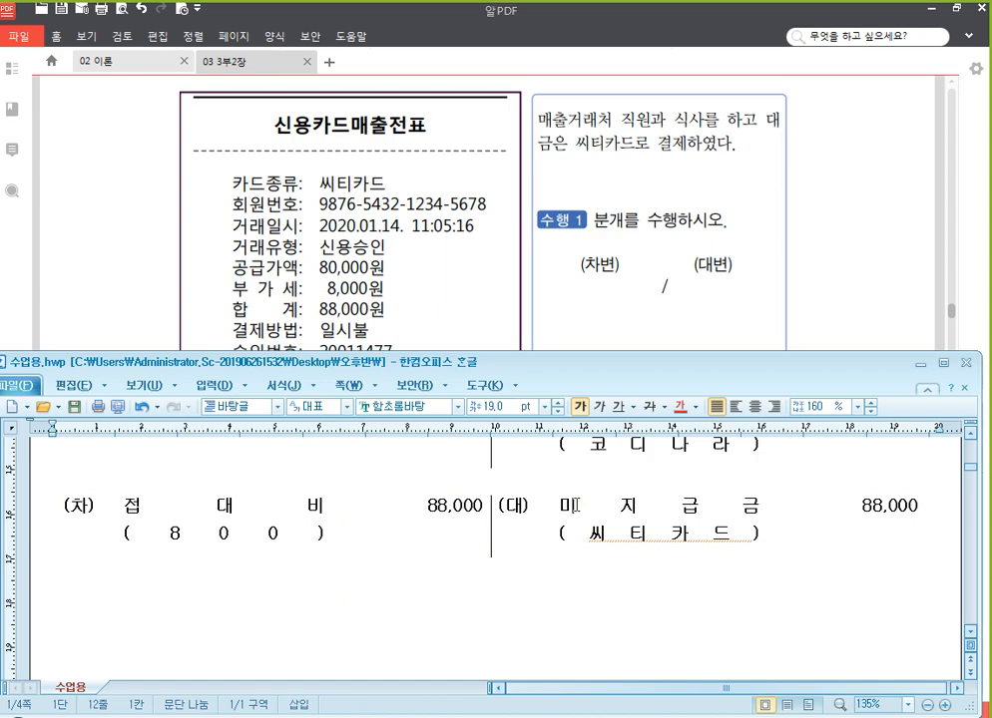
# - Switch to 일반전표입력 in the accounting program and start a new voucher line for day 14 with 구분 차변
pyautogui.click(478, 713)
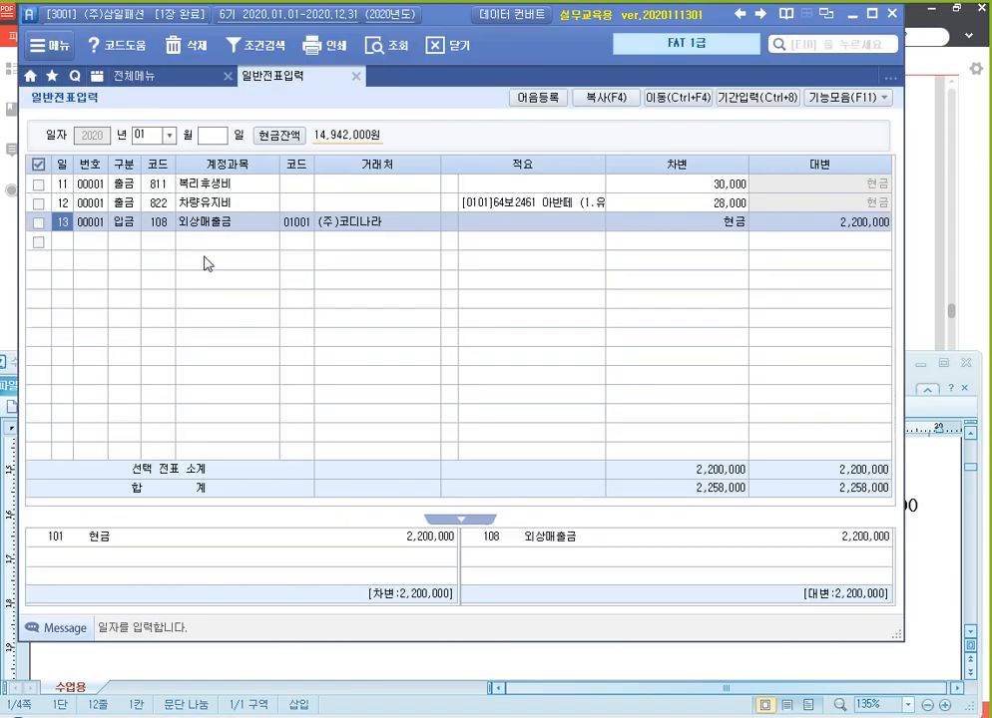
pyautogui.click(62, 242)
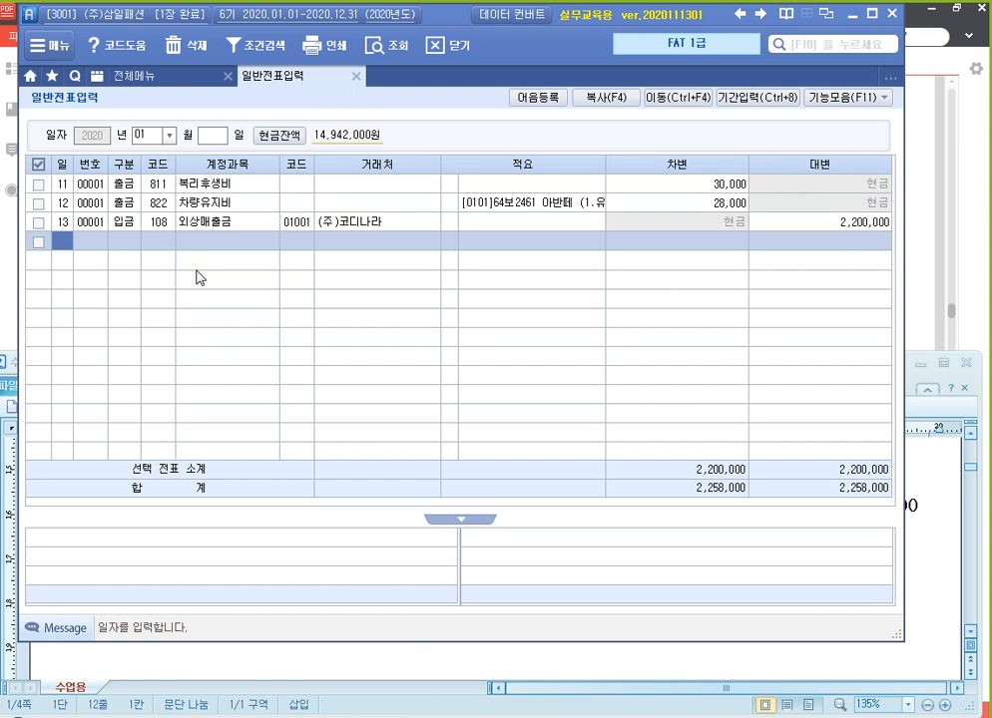
pyautogui.write('14')
pyautogui.press('Return')
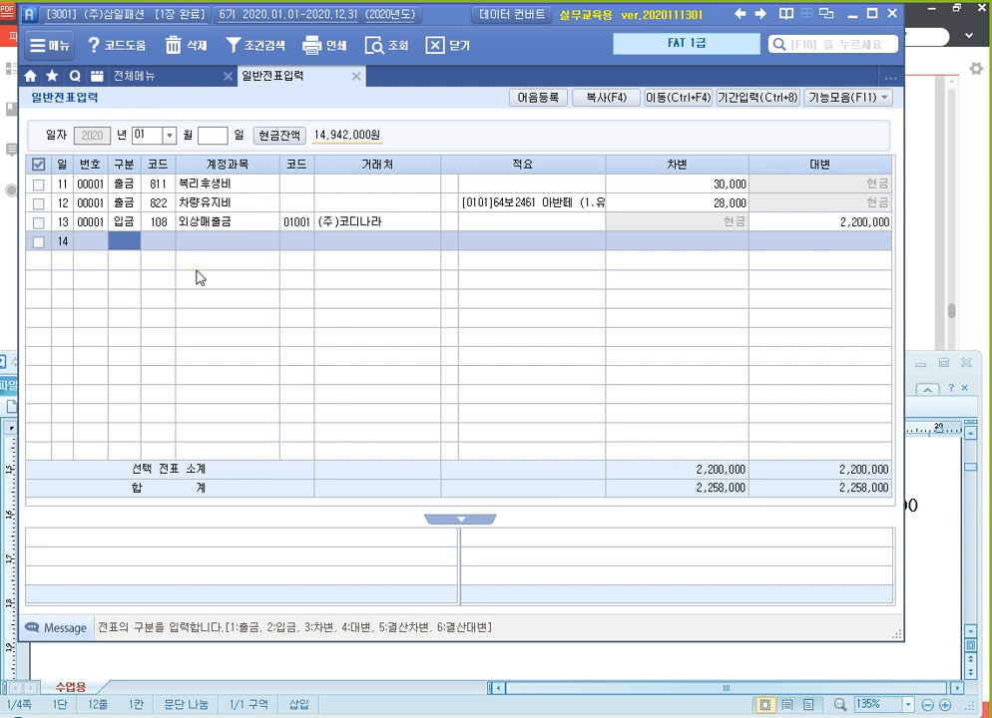
pyautogui.write('3')
pyautogui.press('Return')
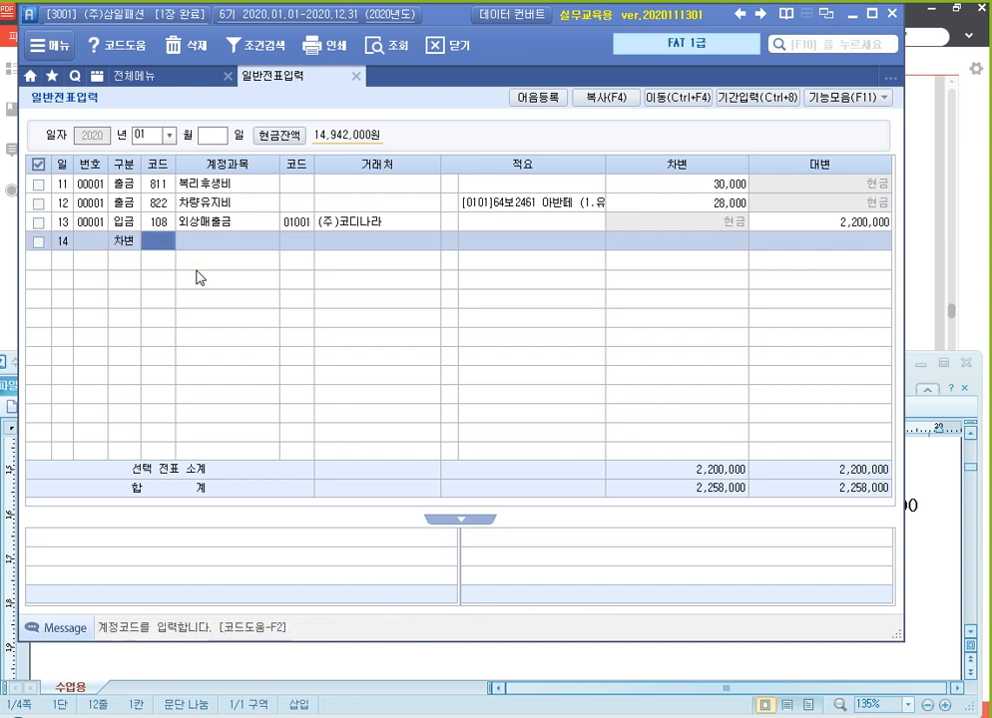
# - Look up 접대 in the account codes and set the 차변 line's account to 813 접대비
pyautogui.write('접대')
pyautogui.press('Return')
pyautogui.press('Down')
pyautogui.press('Down')
pyautogui.press('Down')
pyautogui.press('Down')
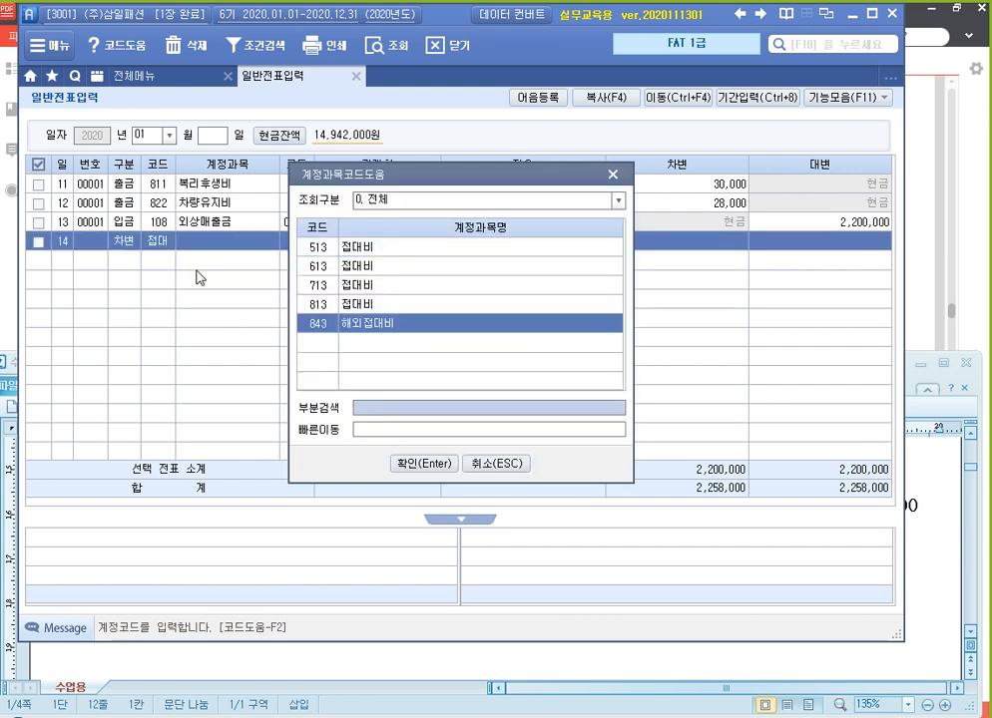
pyautogui.press('Up')
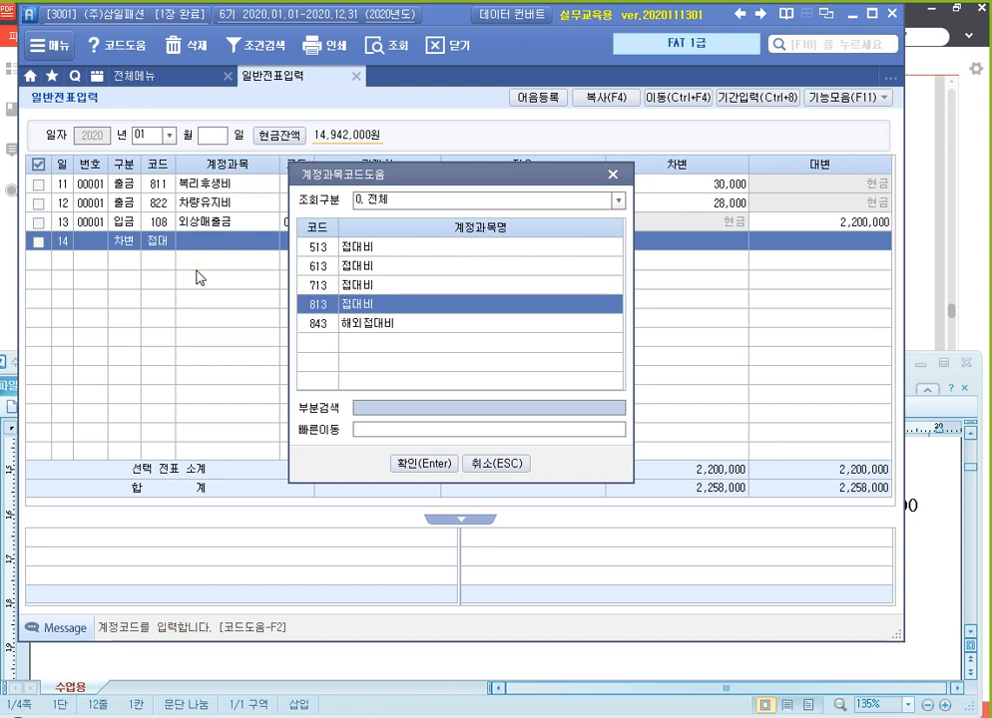
pyautogui.press('Return')
# - Leave the 거래처 and 적요 of the 접대비 line blank and record a 차변 amount of 88,000
pyautogui.press('Return')
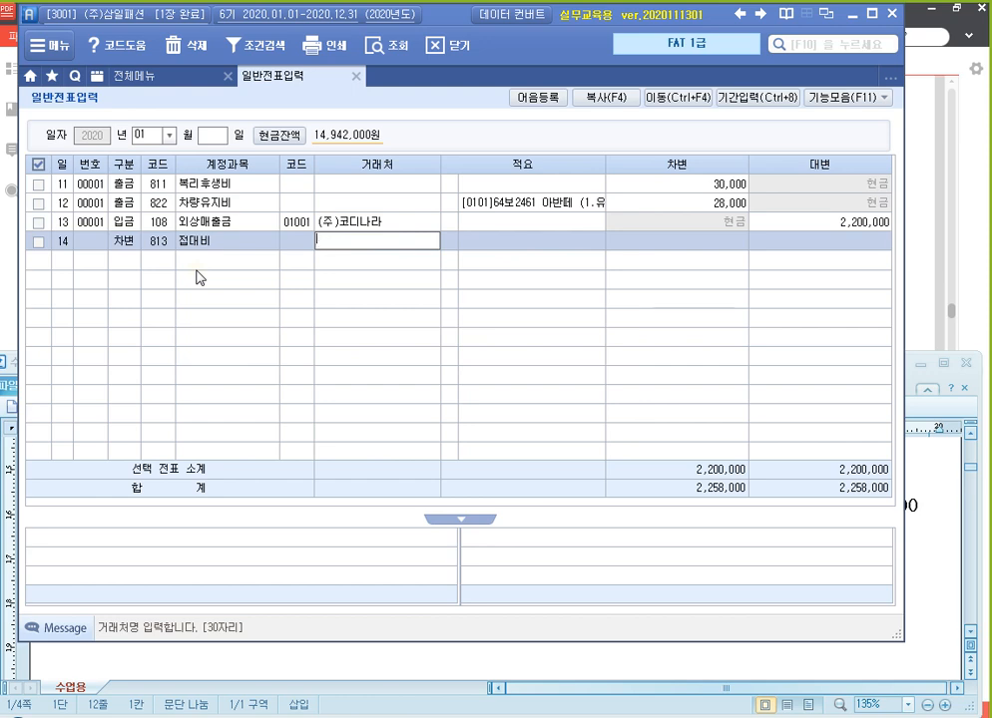
pyautogui.press('Return')
pyautogui.press('Return')
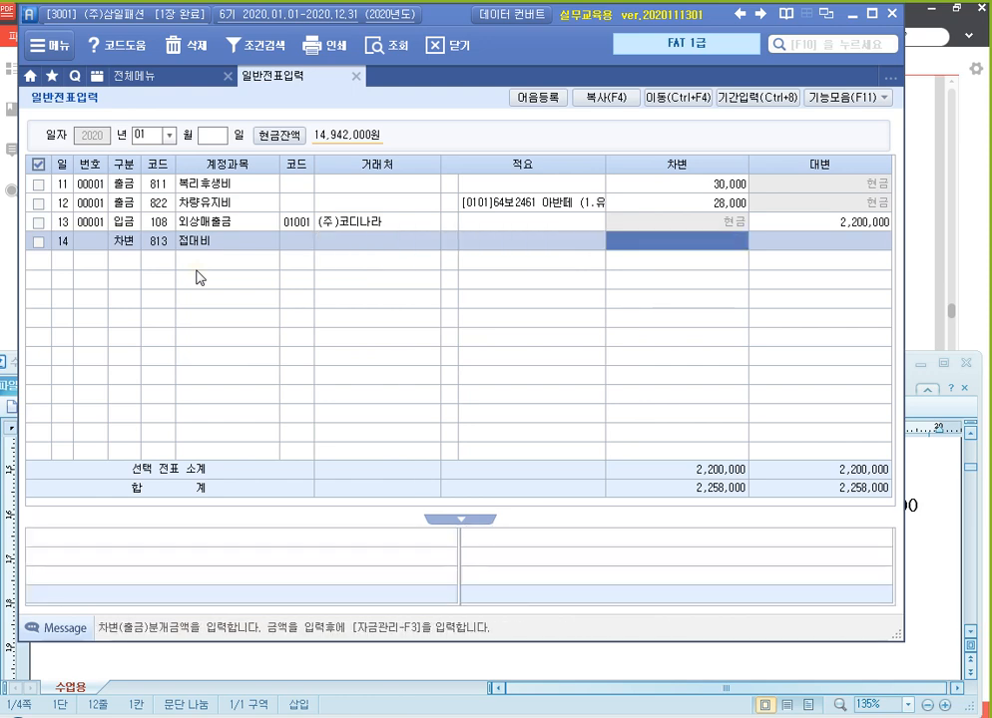
pyautogui.write('88000')
pyautogui.press('Return')
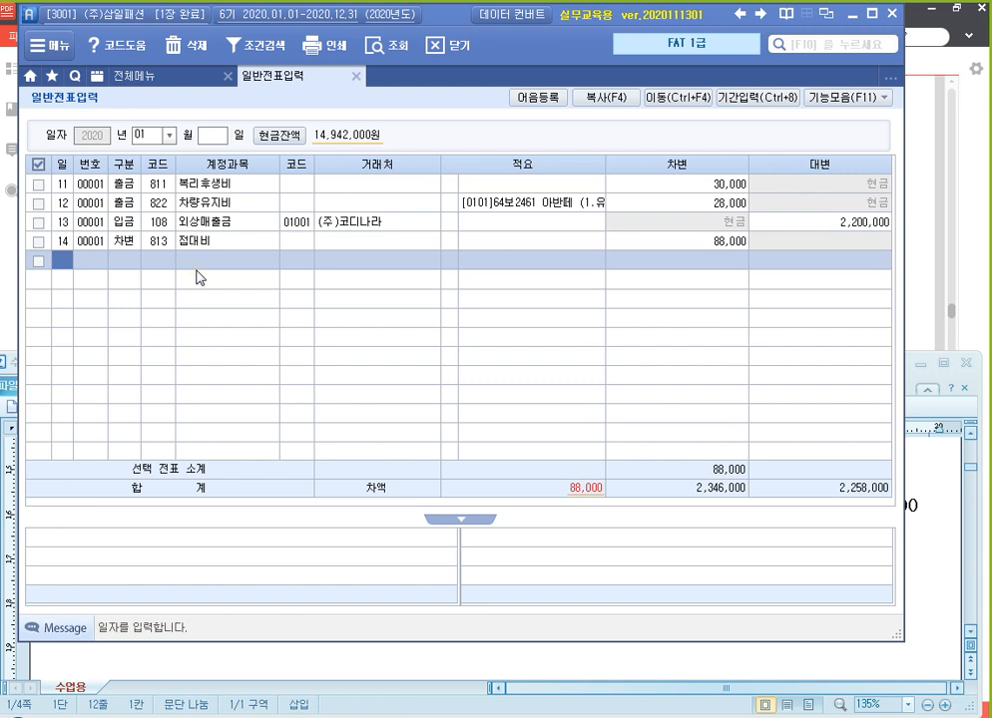
# - Add a second voucher line for day 14 with 구분 대변 and account 253 미지급금
pyautogui.write('14')
pyautogui.press('Return')
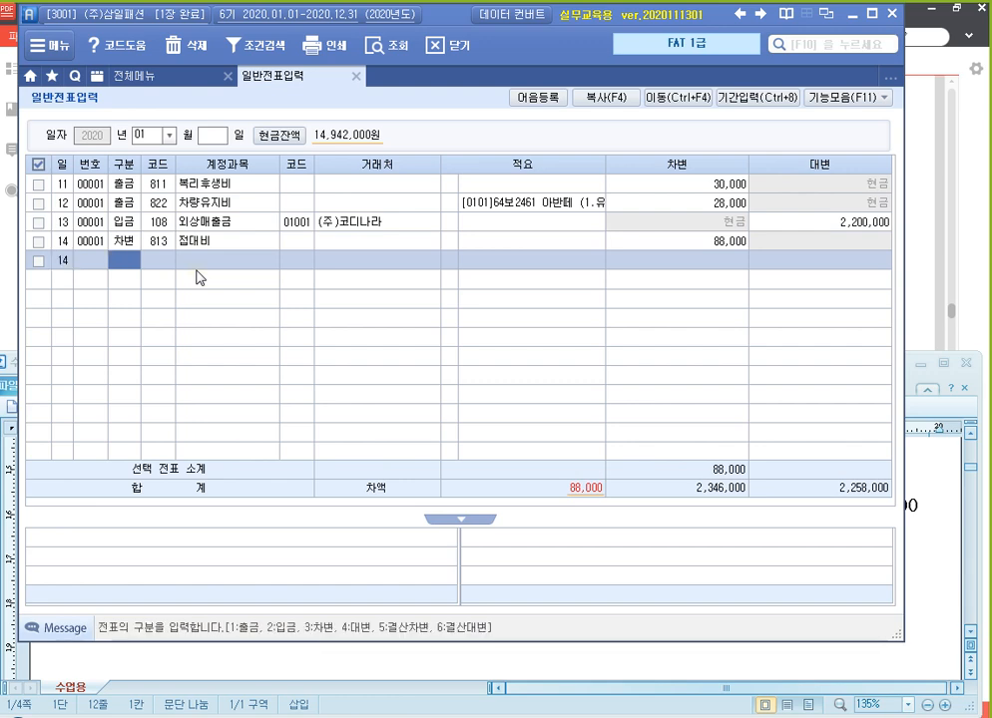
pyautogui.write('4')
pyautogui.press('Return')
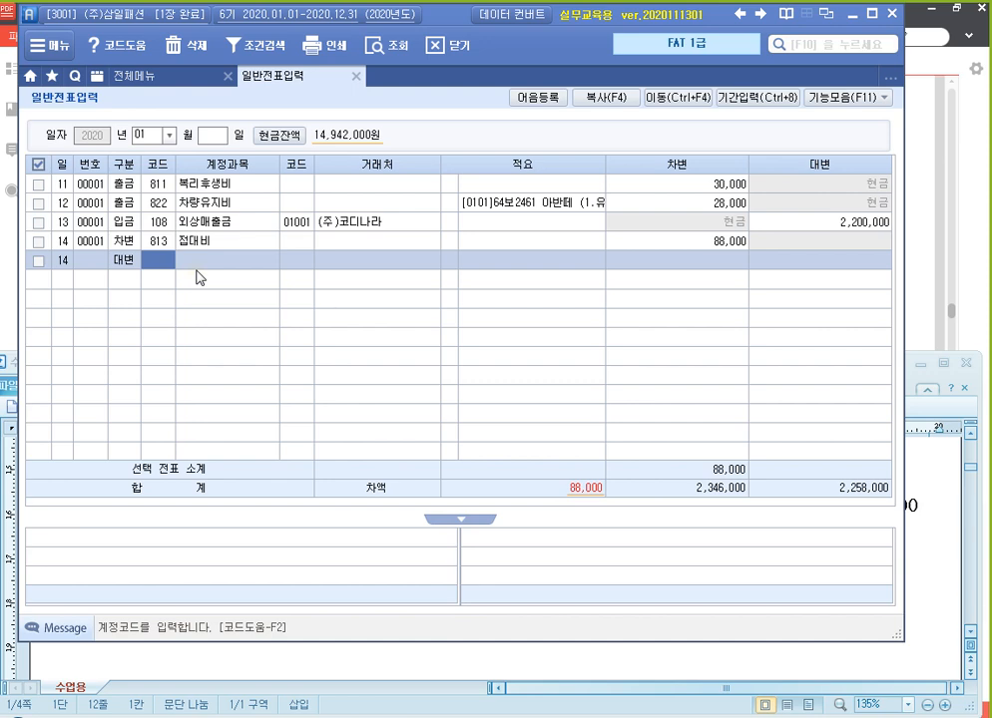
pyautogui.write('253')
pyautogui.press('Return')
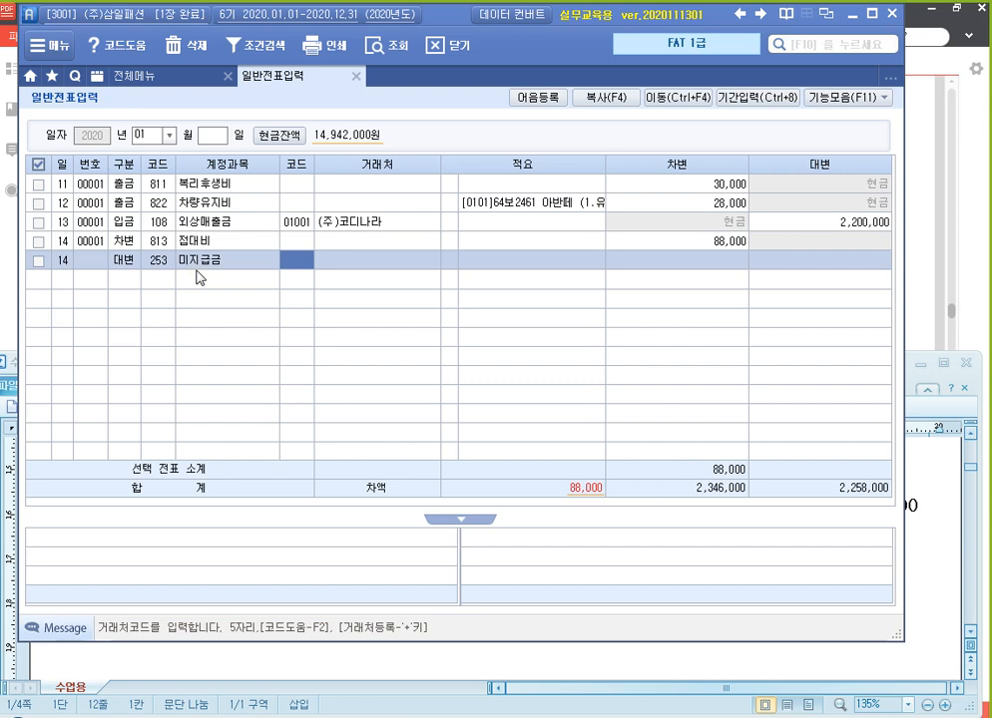
# - Set the 미지급금 line's 거래처 to 씨티카드, leave the 적요 blank, and record a 대변 amount of 88,000
pyautogui.write('99')
pyautogui.press('Return')
pyautogui.press('Return')
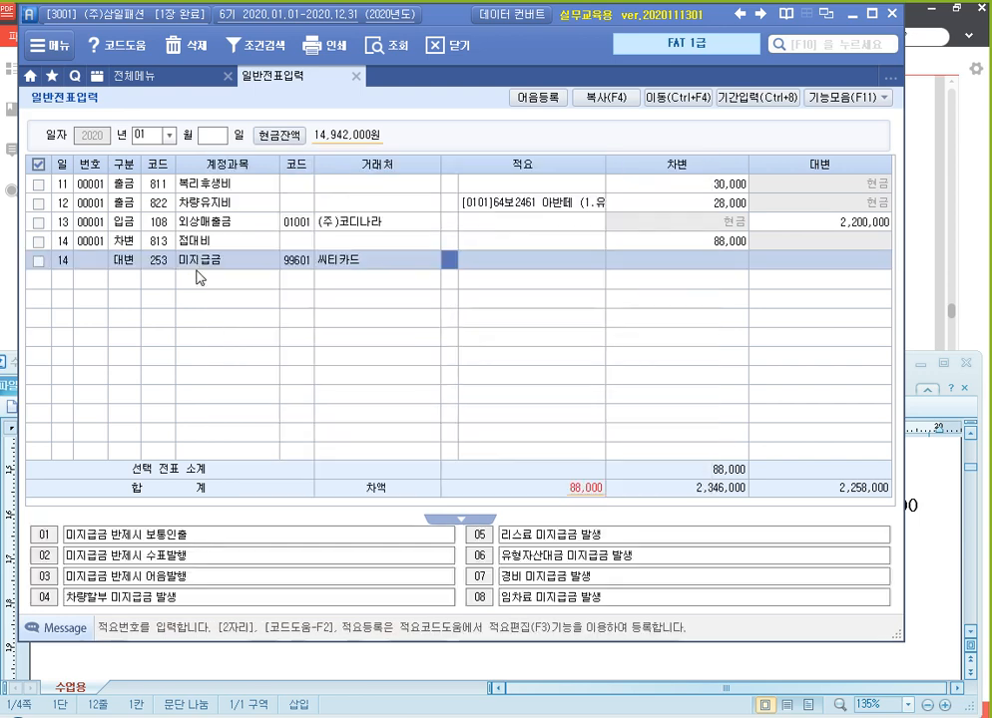
pyautogui.press('Return')
pyautogui.press('Return')
pyautogui.write('88,')
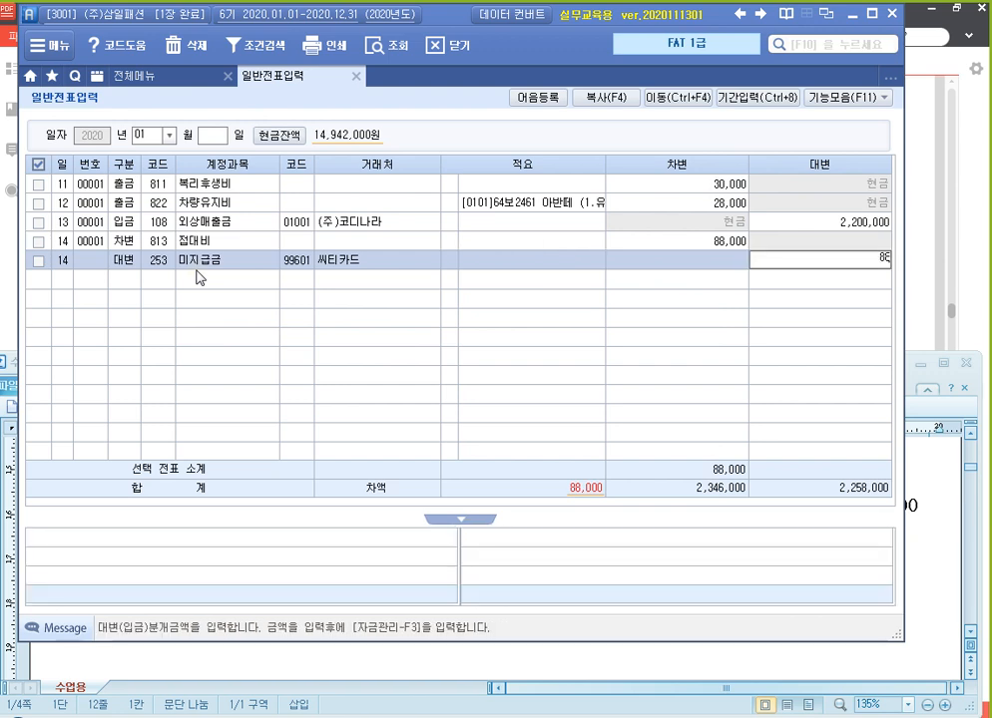
pyautogui.write('000')
pyautogui.press('Return')
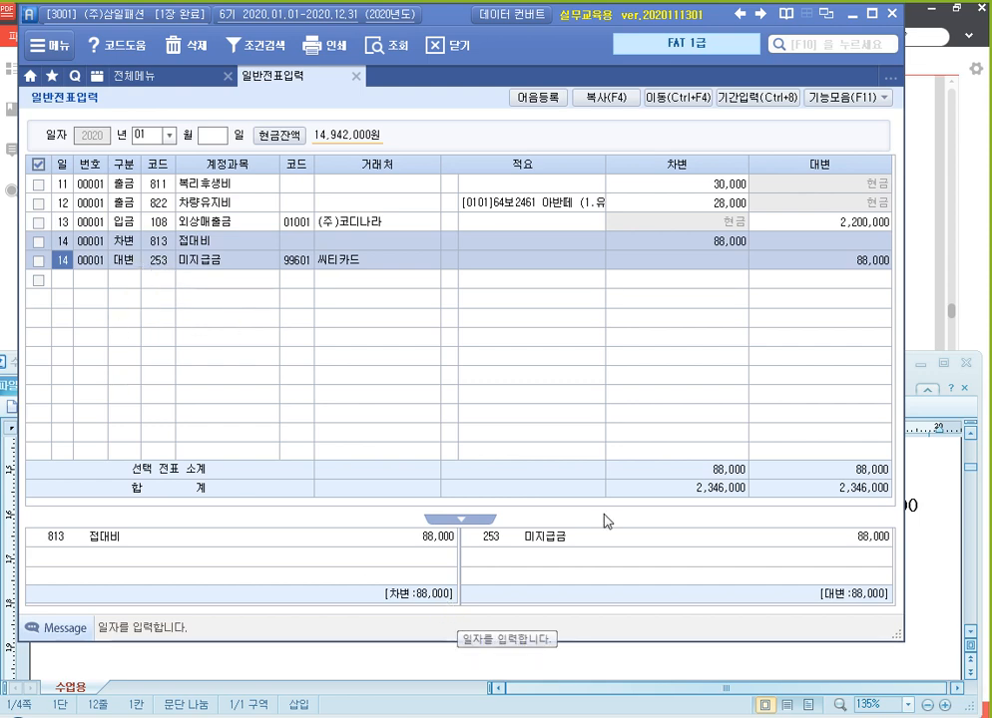
# - Switch to the textbook PDF and review the 수행 결과 voucher tables for 1월 11일 and 1월 12일
pyautogui.click(978, 240)
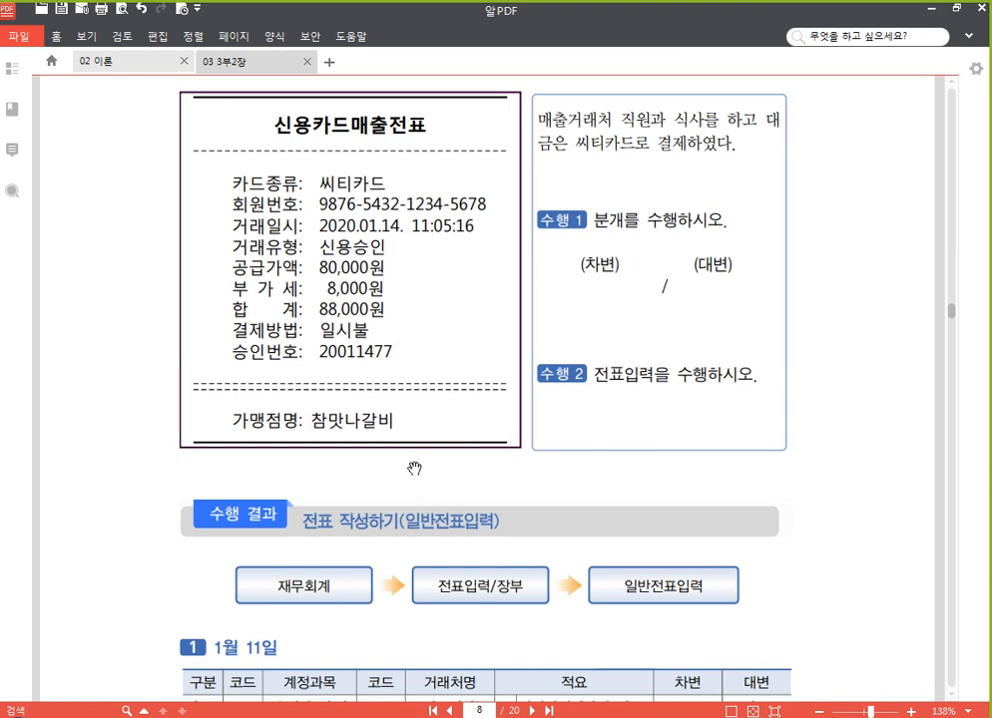
pyautogui.scroll(-5, 438, 387)
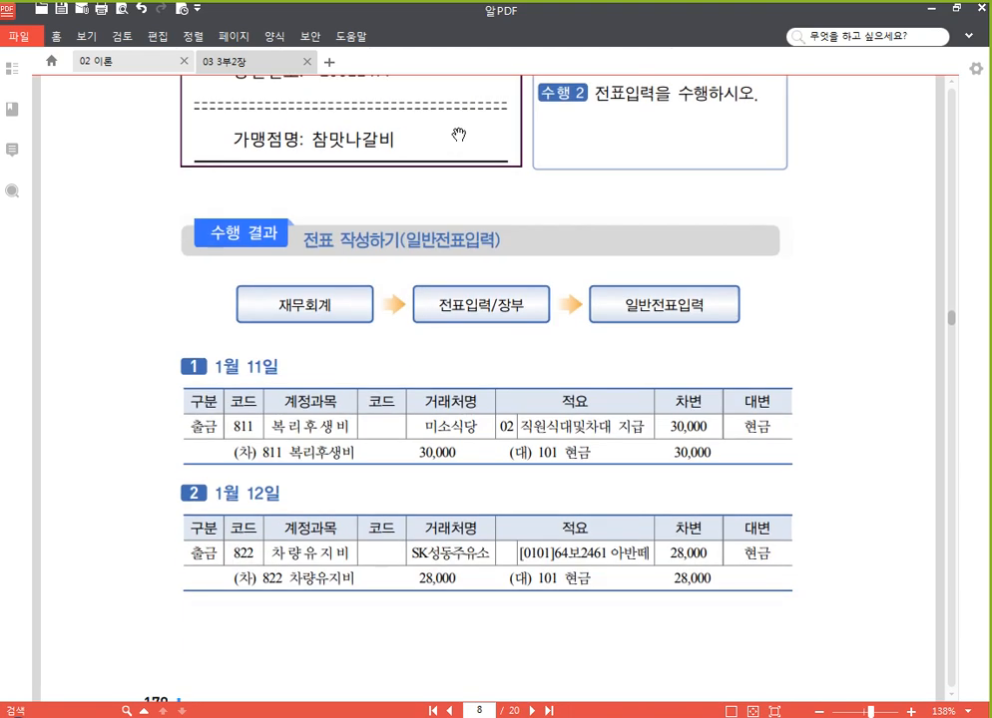
pyautogui.moveTo(444, 236); pyautogui.dragTo(445, 227)
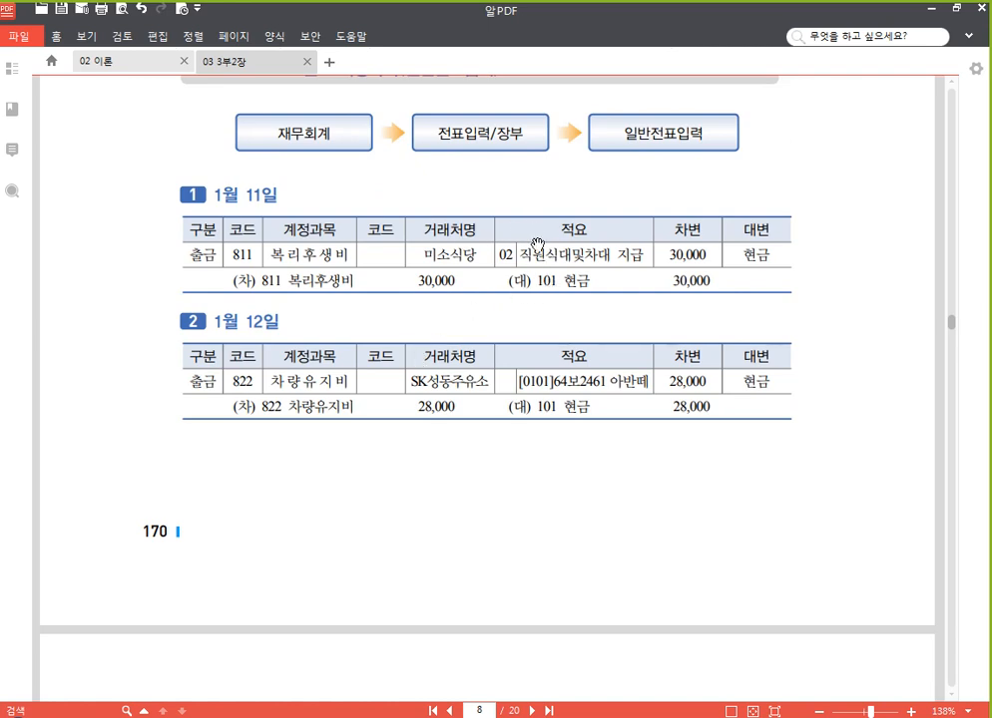
pyautogui.press('ctrl')
pyautogui.press('ctrl')
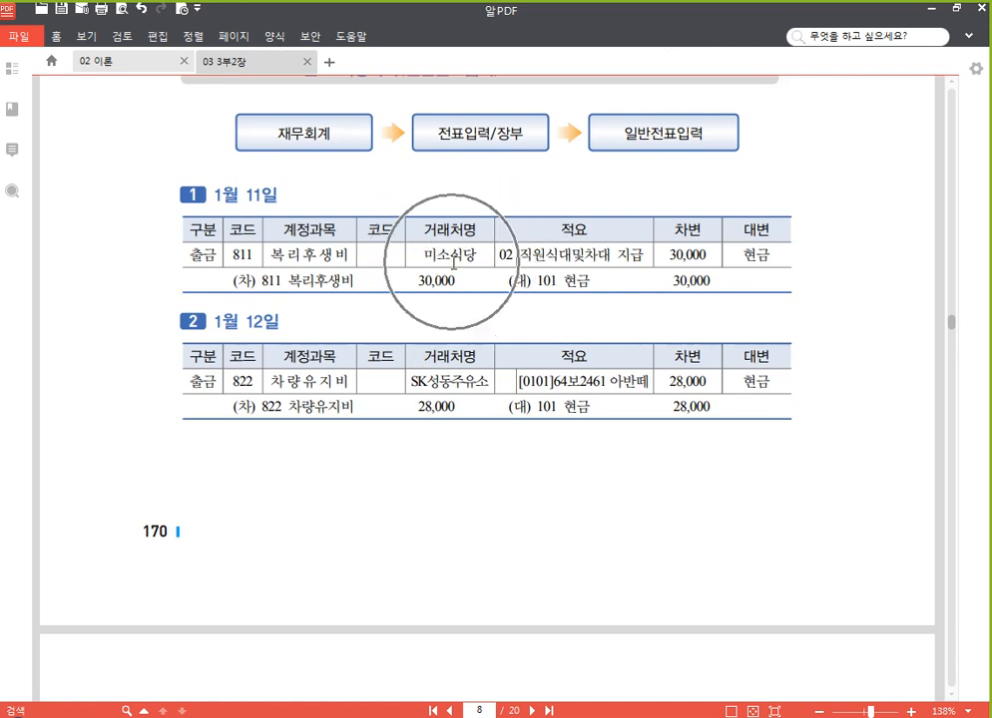
# - Strike through 거래처명 and 적요 of the 1월 11일 entry and 거래처명 of the 1월 12일 entry with the red screen pen, then clear the marks
pyautogui.press('ctrl')
pyautogui.hotkey('ctrl', 'F1')
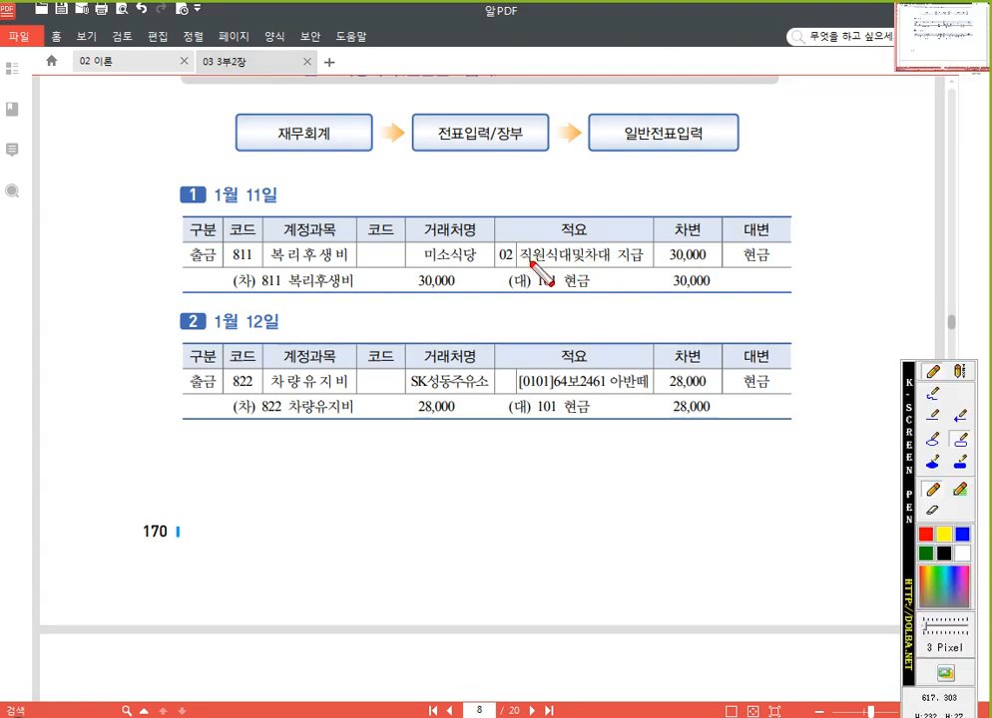
pyautogui.moveTo(500, 265); pyautogui.dragTo(546, 233)
pyautogui.hotkey('ctrl', 'z')
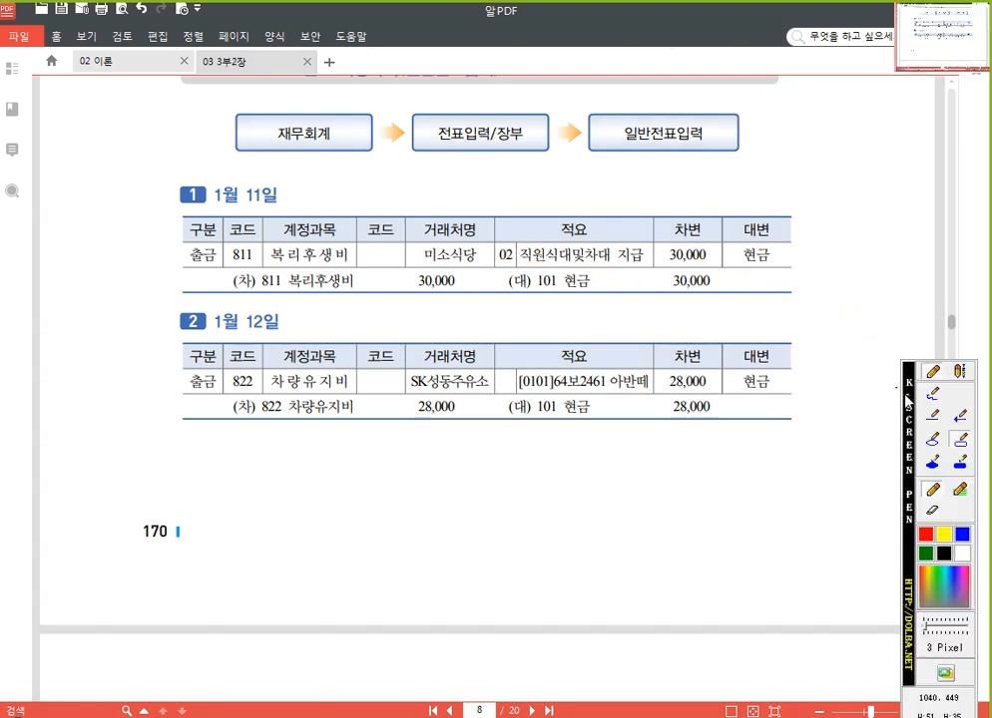
pyautogui.click(931, 399)
pyautogui.moveTo(409, 259); pyautogui.dragTo(659, 256)
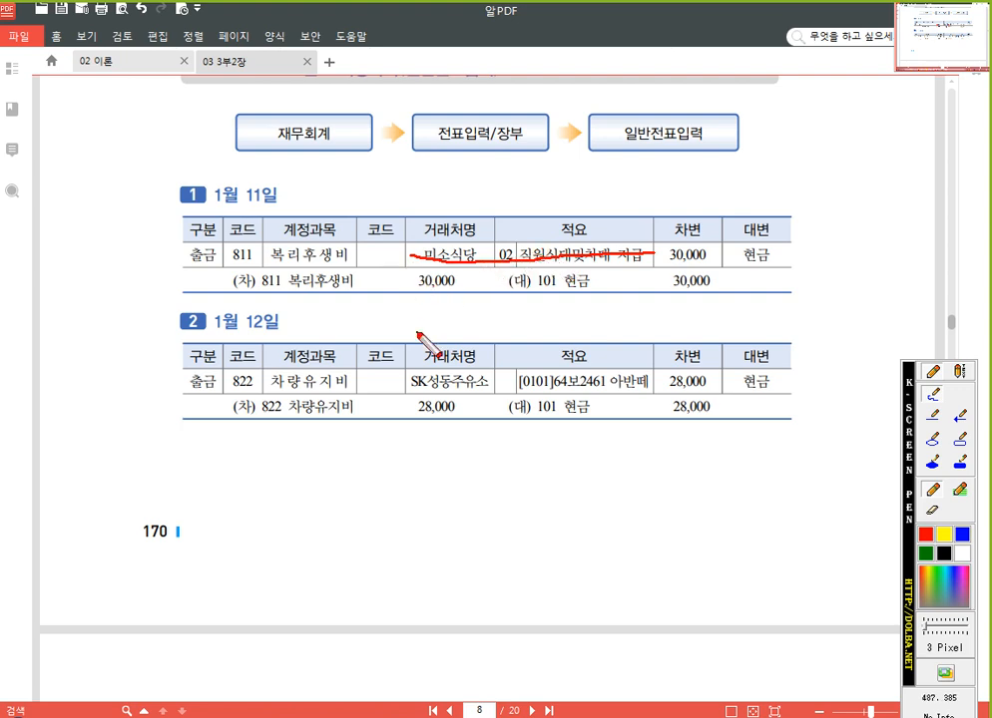
pyautogui.moveTo(404, 380); pyautogui.dragTo(469, 383)
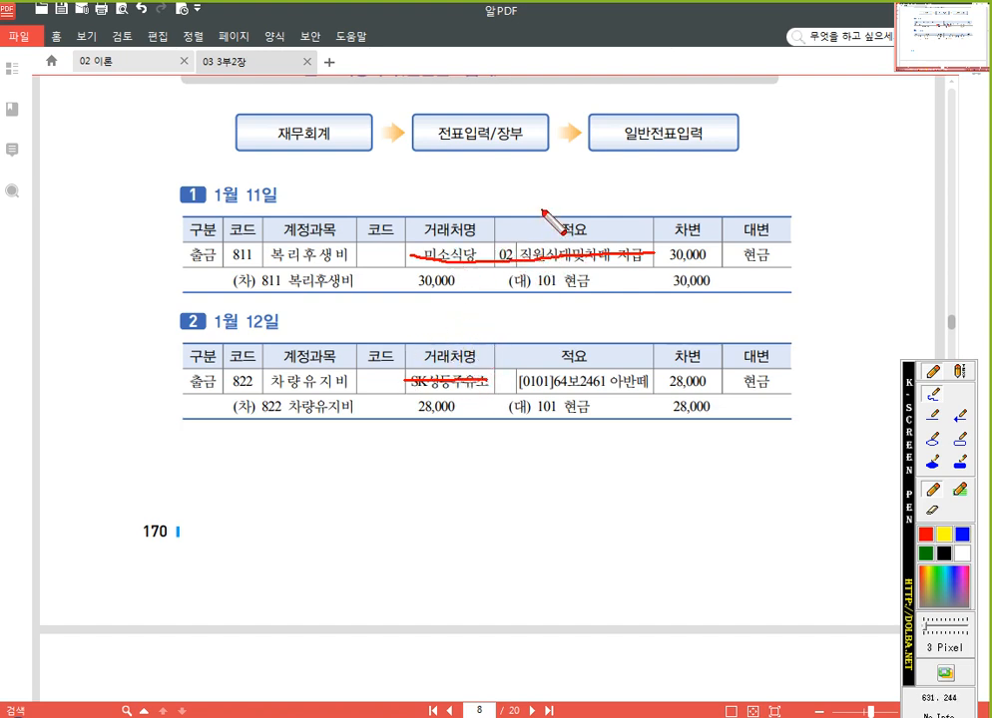
pyautogui.moveTo(411, 251); pyautogui.dragTo(592, 256)
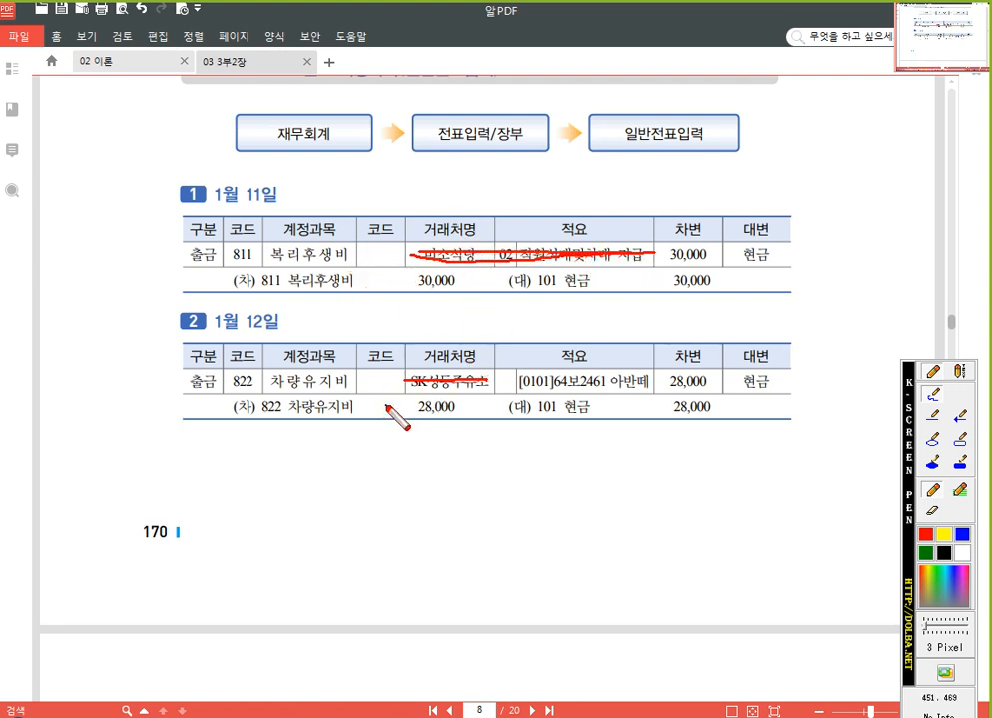
pyautogui.press('Escape')
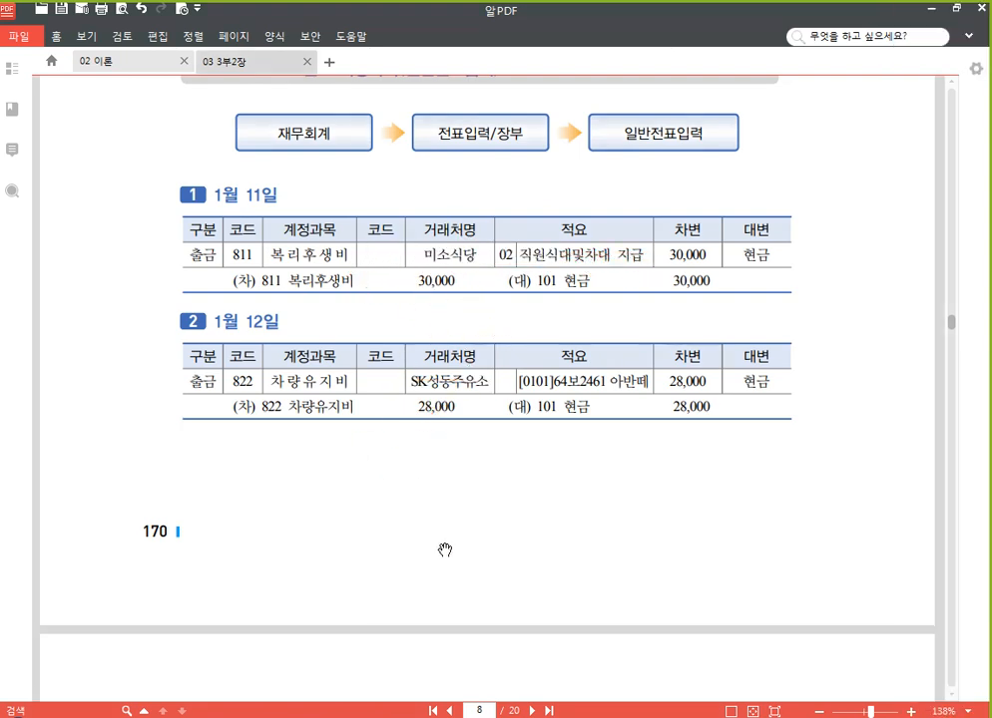
# - Strike through the 1월 13일 and 1월 14일 적요 entries and the 참맛나갈비 거래처명 with the screen pen, then clear the marks
pyautogui.moveTo(445, 551); pyautogui.dragTo(447, 314)
pyautogui.moveTo(516, 567); pyautogui.dragTo(514, 120)
pyautogui.scroll(-4, 506, 534)
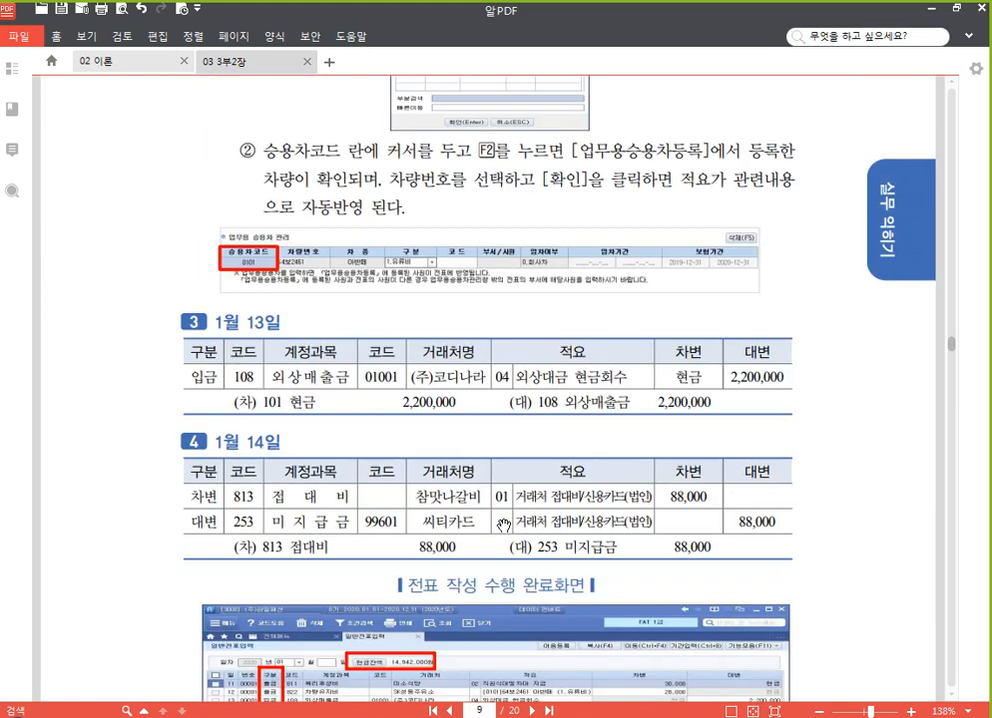
pyautogui.scroll(-2, 489, 407)
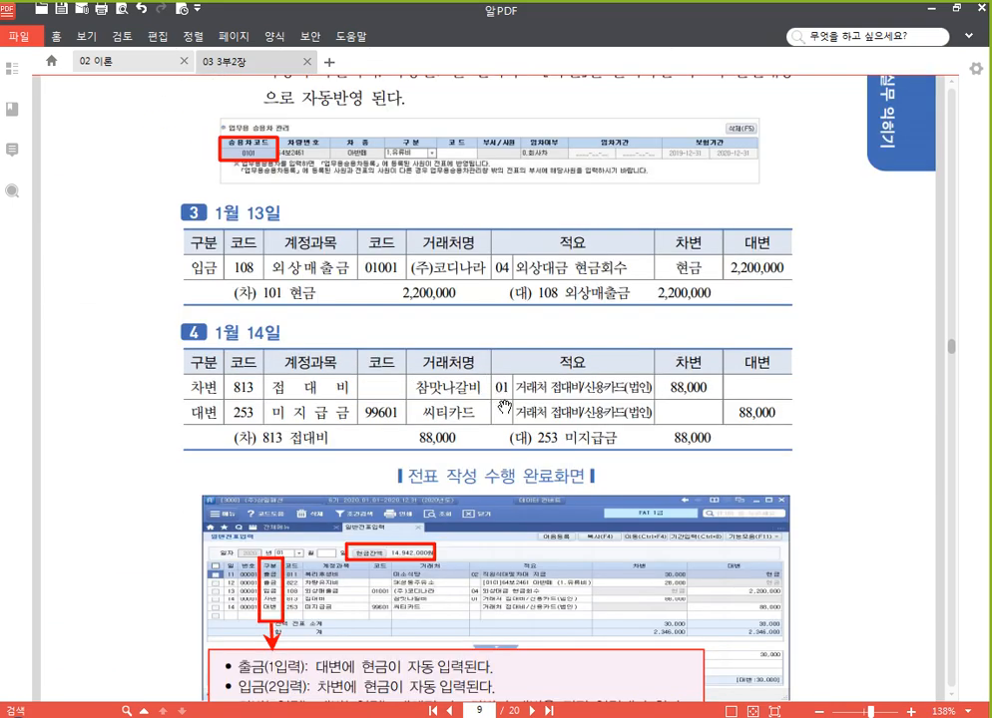
pyautogui.hotkey('ctrl', '1')
pyautogui.moveTo(417, 389); pyautogui.dragTo(639, 385)
pyautogui.moveTo(519, 411); pyautogui.dragTo(655, 409)
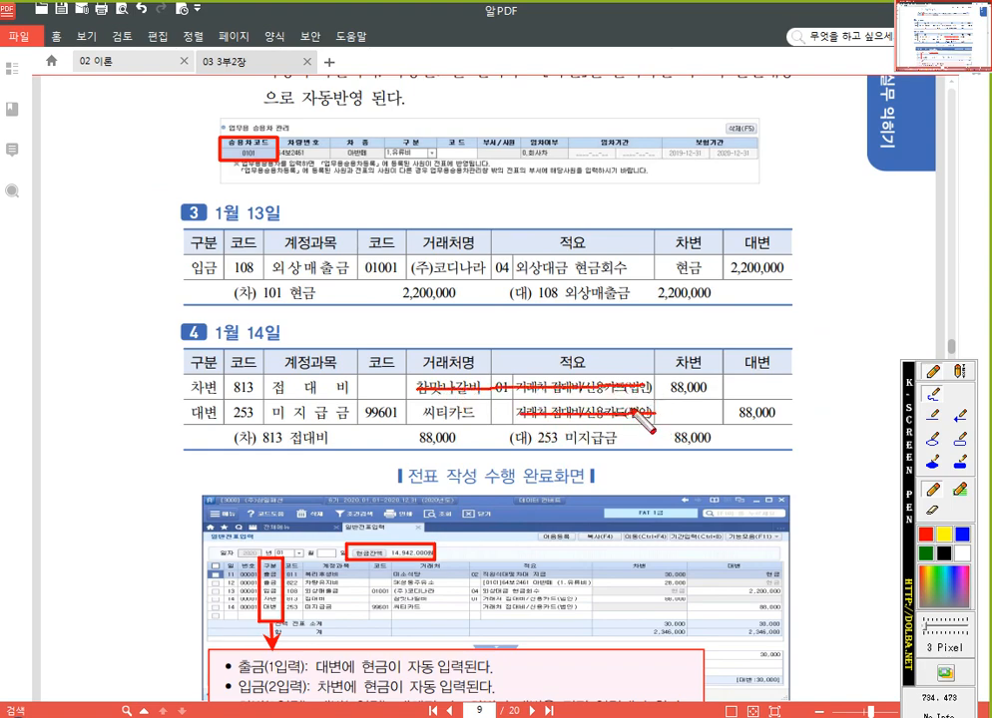
pyautogui.moveTo(496, 267); pyautogui.dragTo(623, 266)
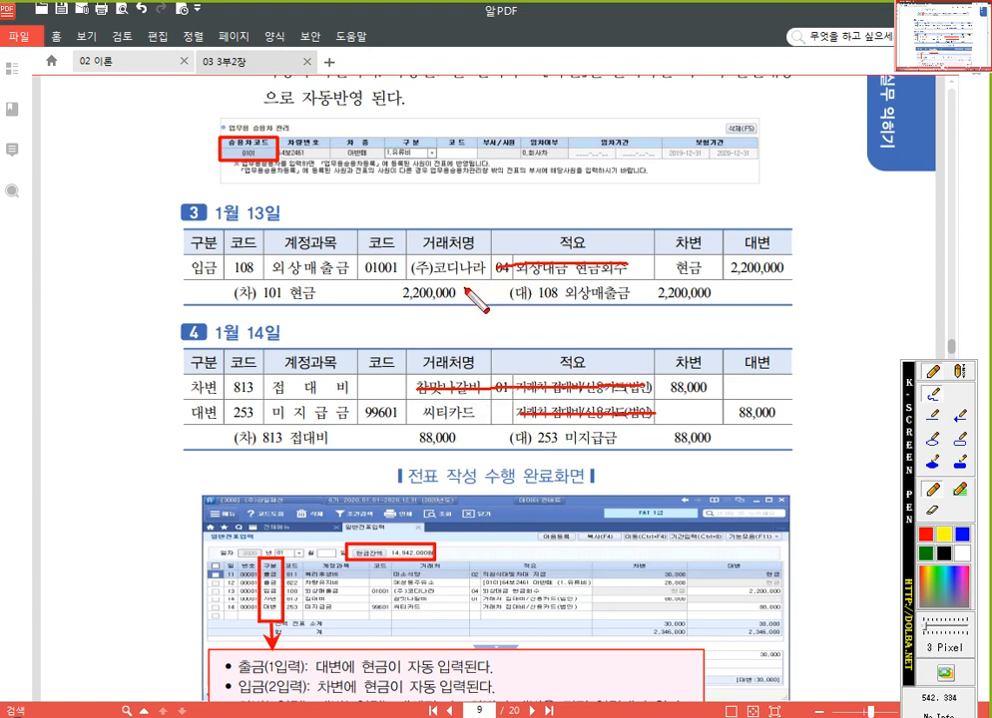
pyautogui.press('Escape')
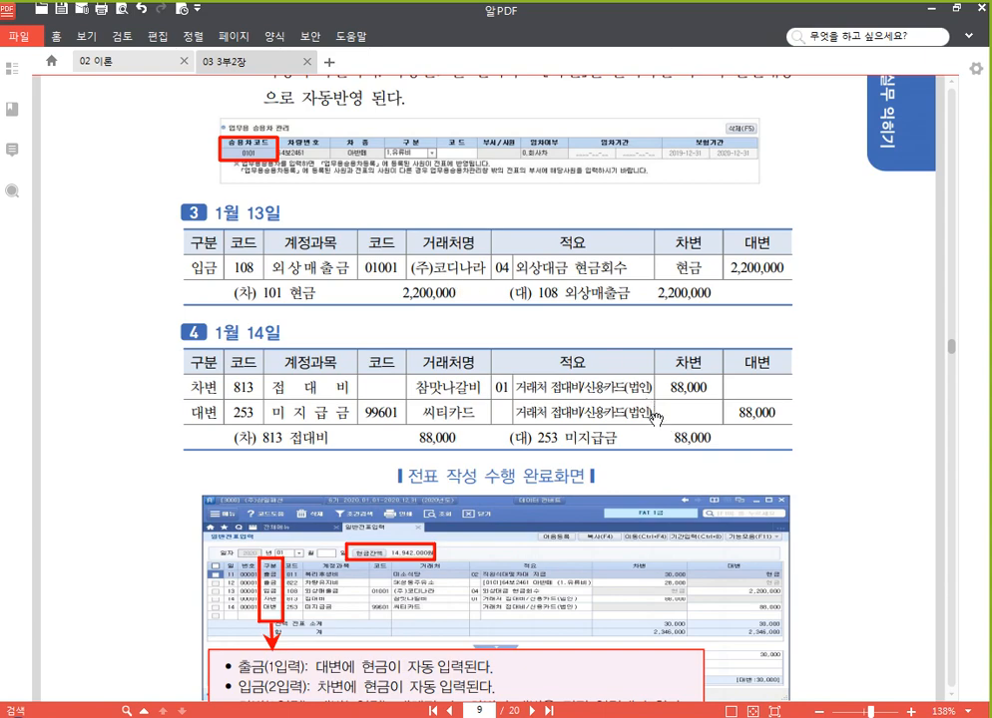
# - Go to the 증빙서류별 전표 작성하기 exercises on page 11 and read the 2월 11일 돌잔치 초대장 transaction
pyautogui.scroll(-5, 613, 414)
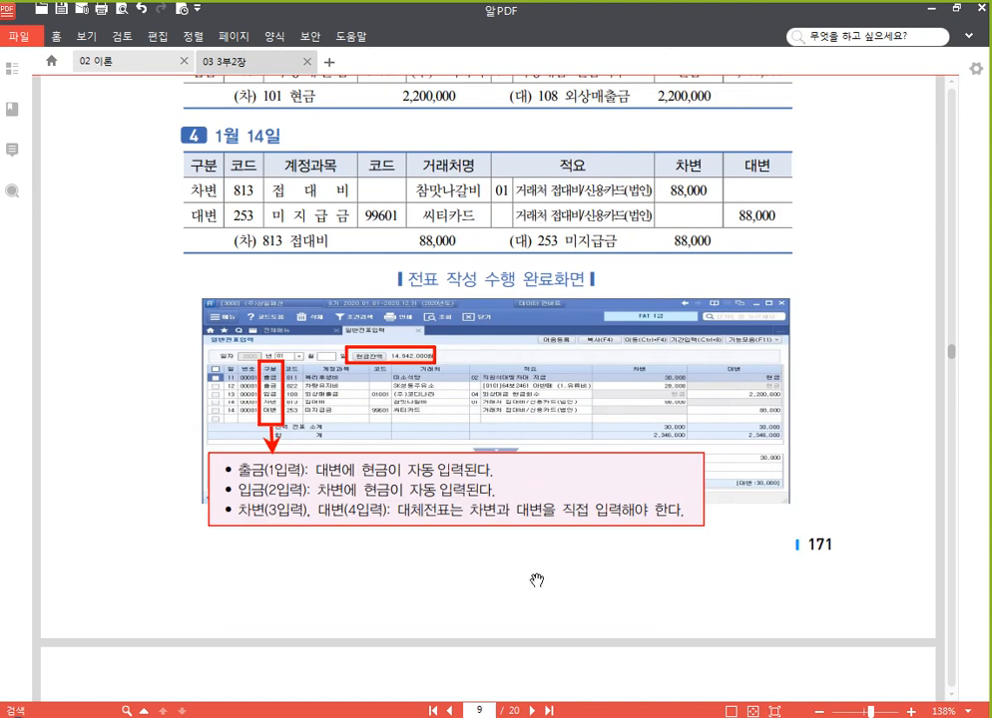
pyautogui.scroll(-15, 536, 579)
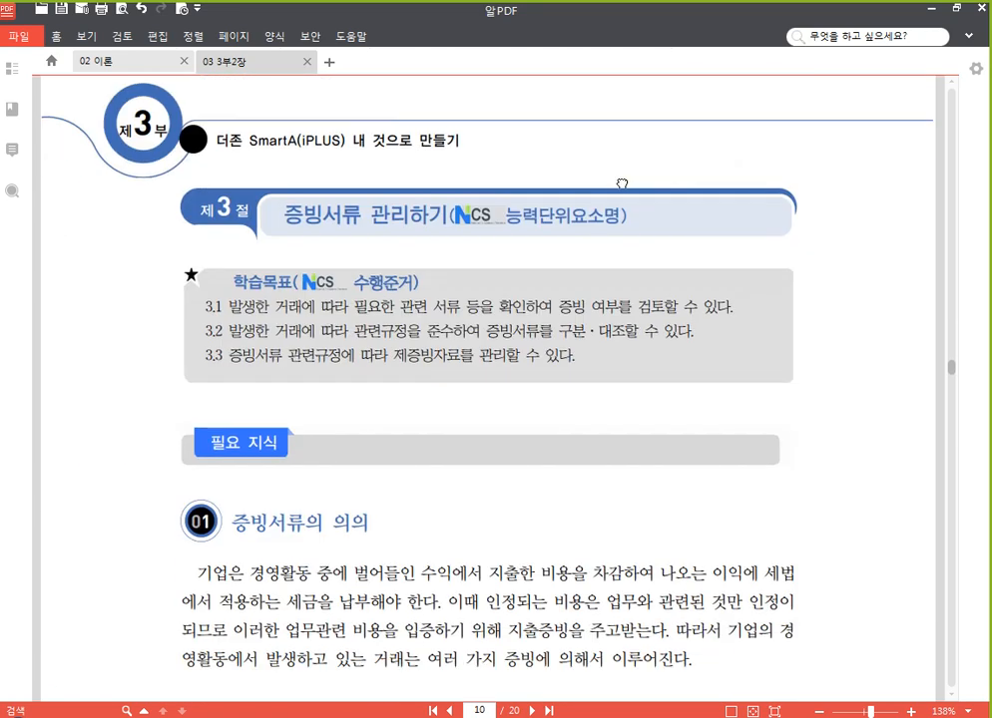
pyautogui.scroll(-5, 622, 377)
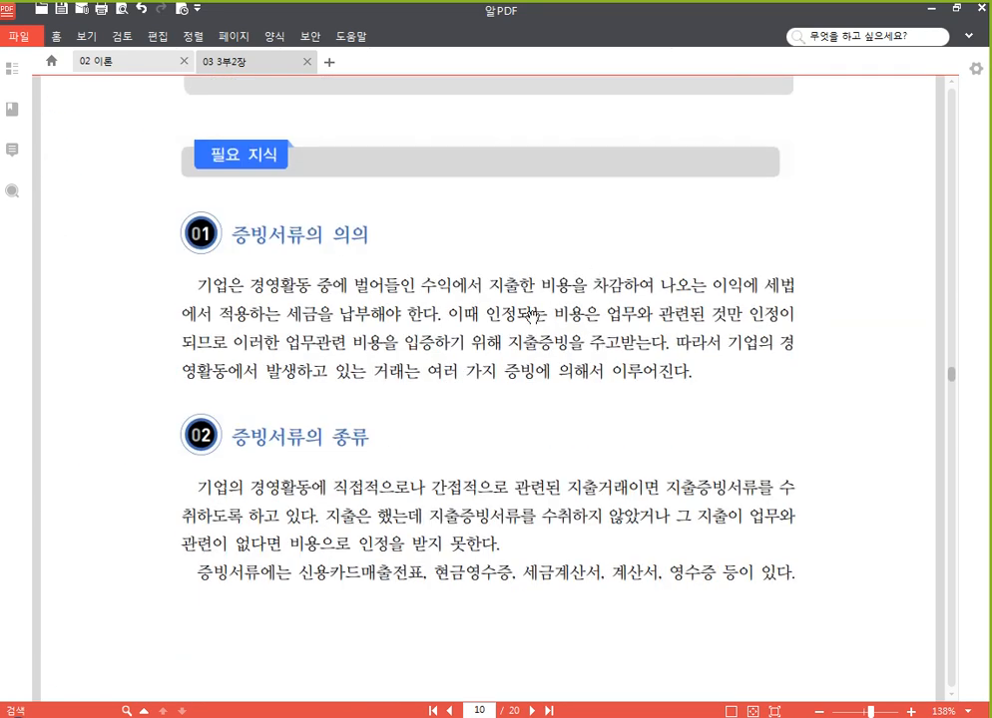
pyautogui.scroll(-10, 506, 447)
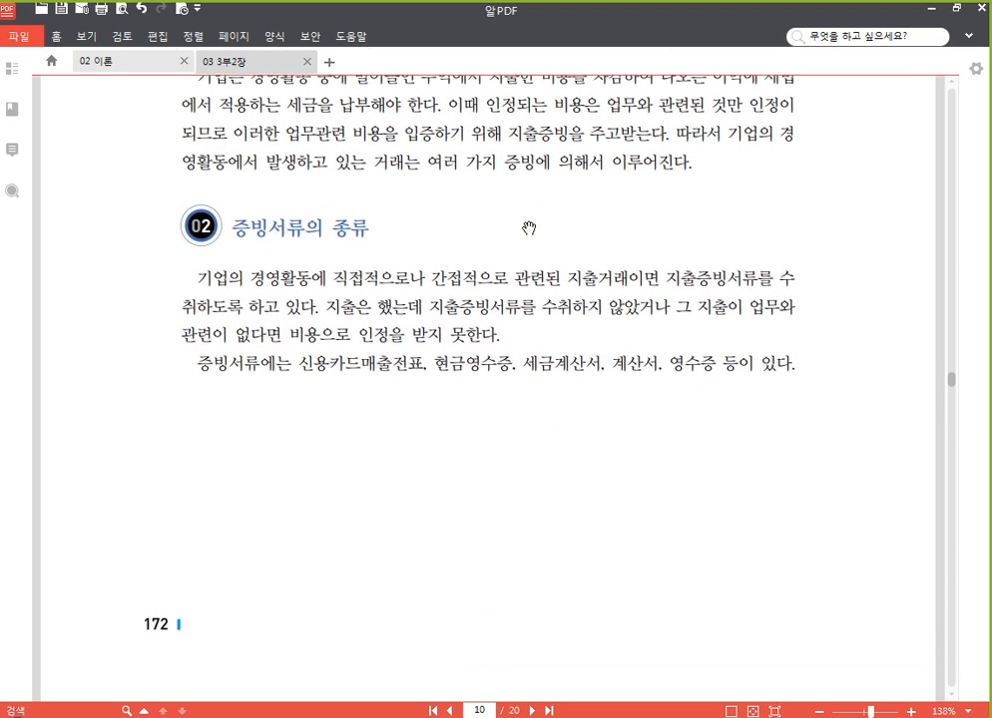
pyautogui.scroll(-10, 594, 467)
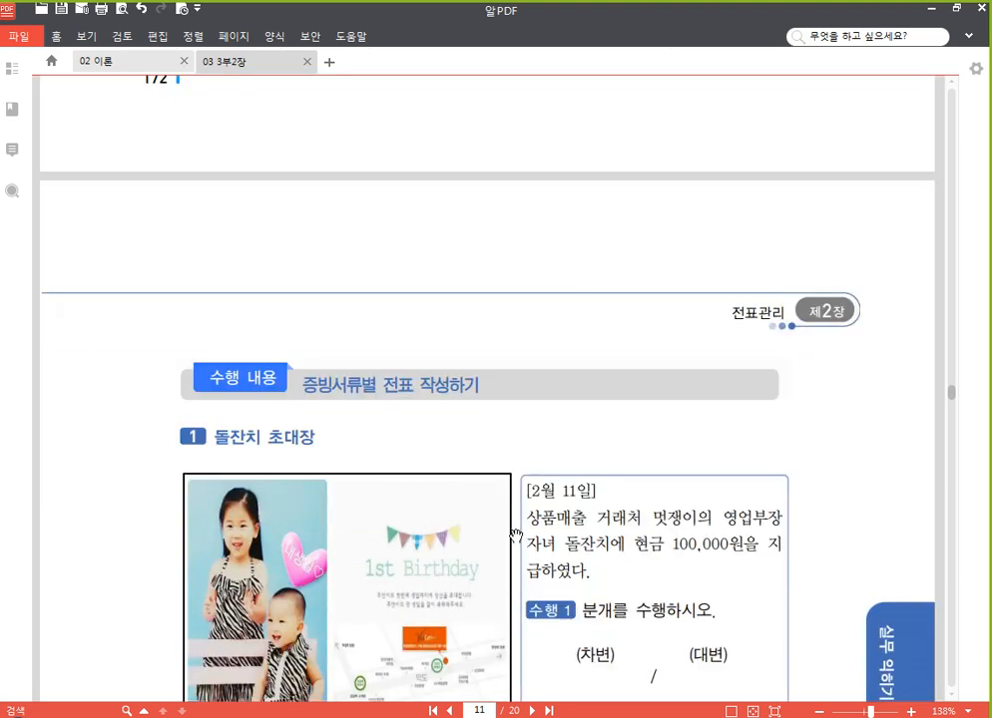
pyautogui.scroll(-4, 479, 454)
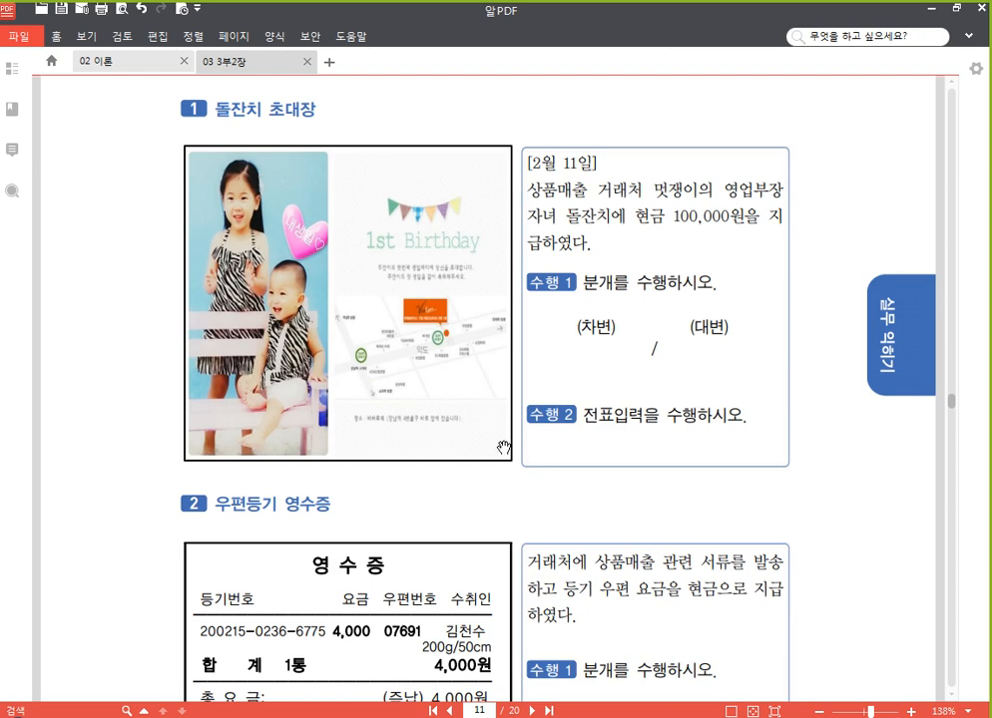
pyautogui.moveTo(494, 482)
pyautogui.mouseDown()
pyautogui.moveTo(494, 460)
pyautogui.moveTo(484, 503)
pyautogui.mouseUp()
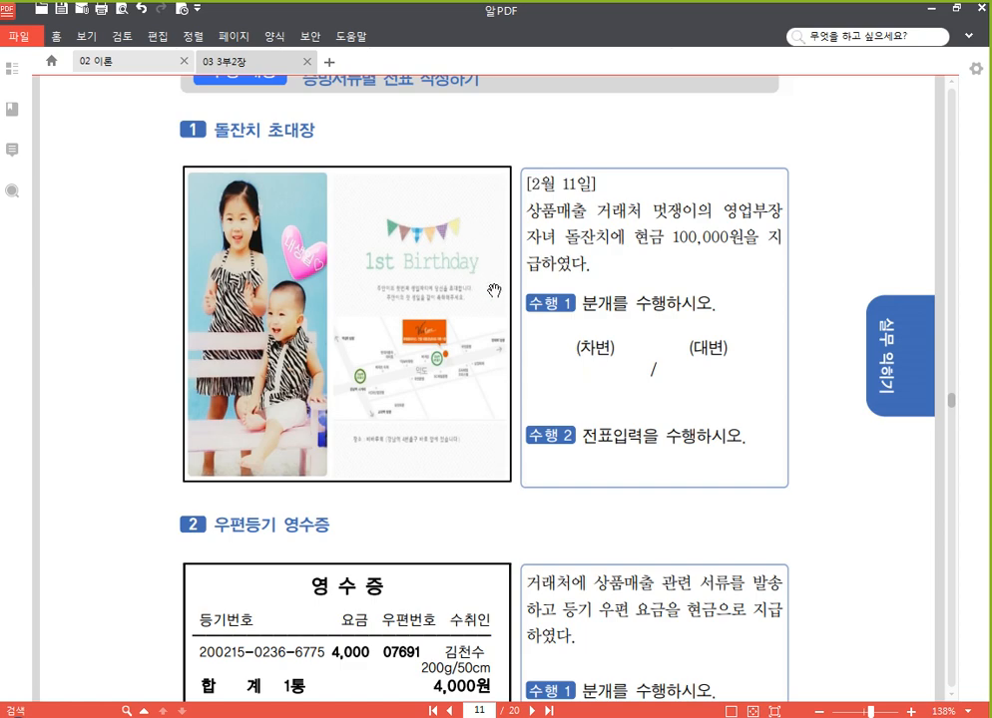
pyautogui.scroll(-1, 429, 344)
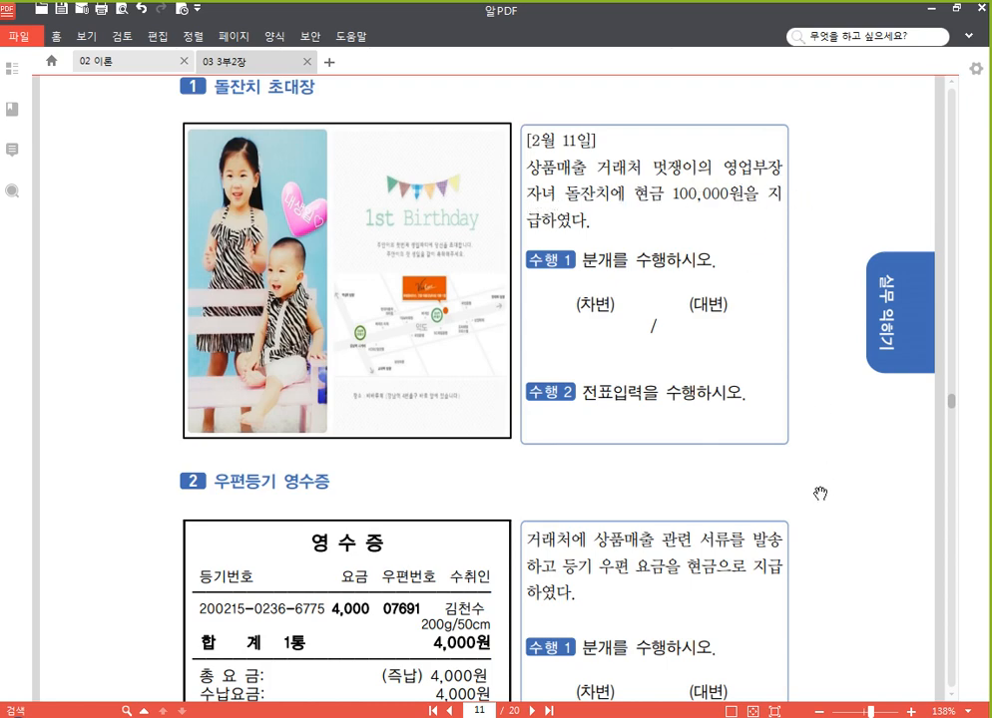
# - Switch to 수업용.hwp, add a new (차)/(대) journal entry block, and enter 현금 100,000 on the 대변 side
pyautogui.hotkey('alt', 'Tab')
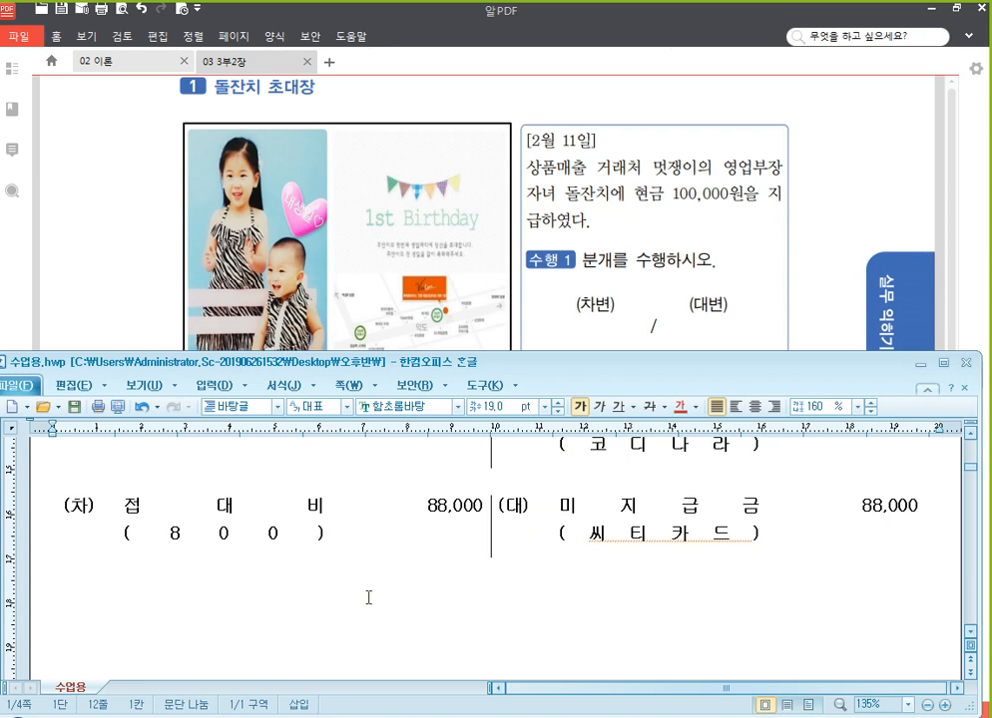
pyautogui.write('(차)\t(대)')
pyautogui.scroll(-1, 454, 557)
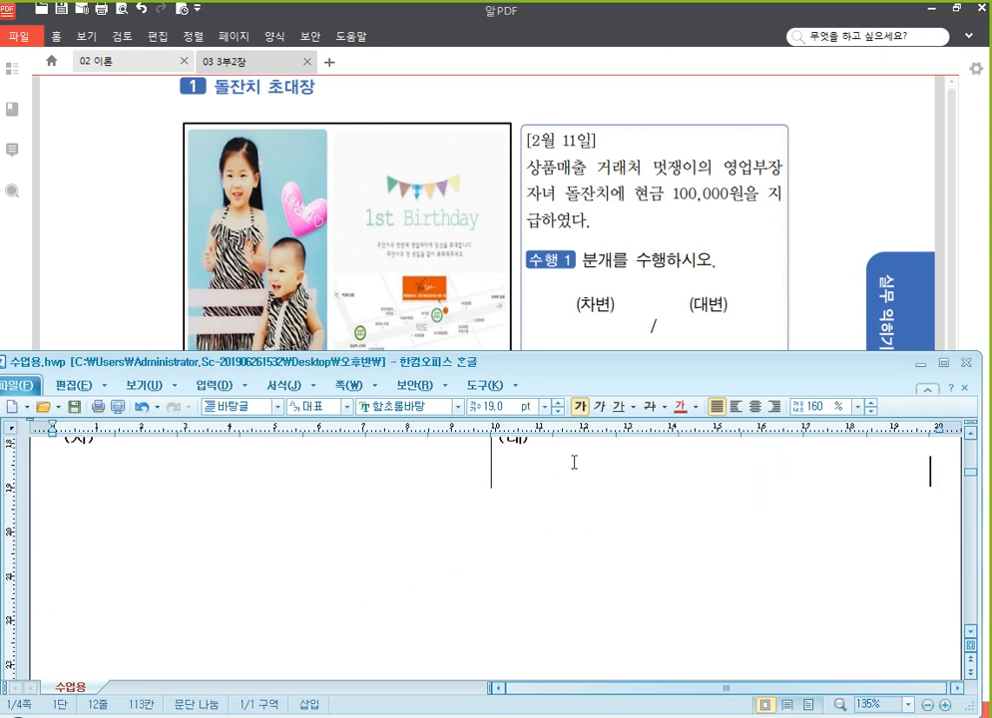
pyautogui.click(738, 518)
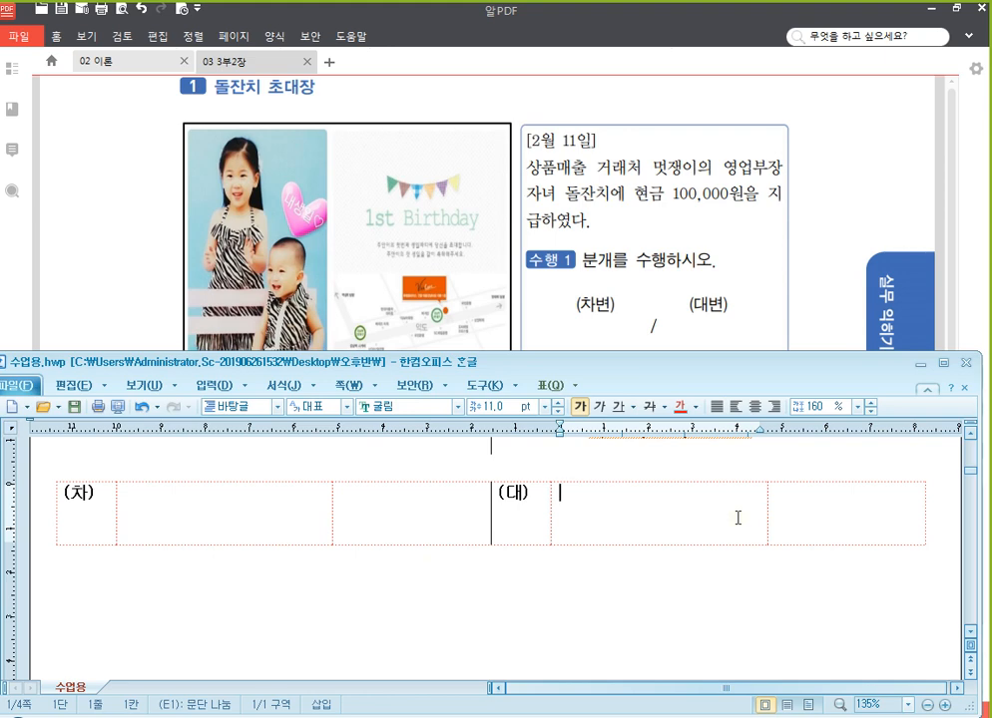
pyautogui.write('현금')
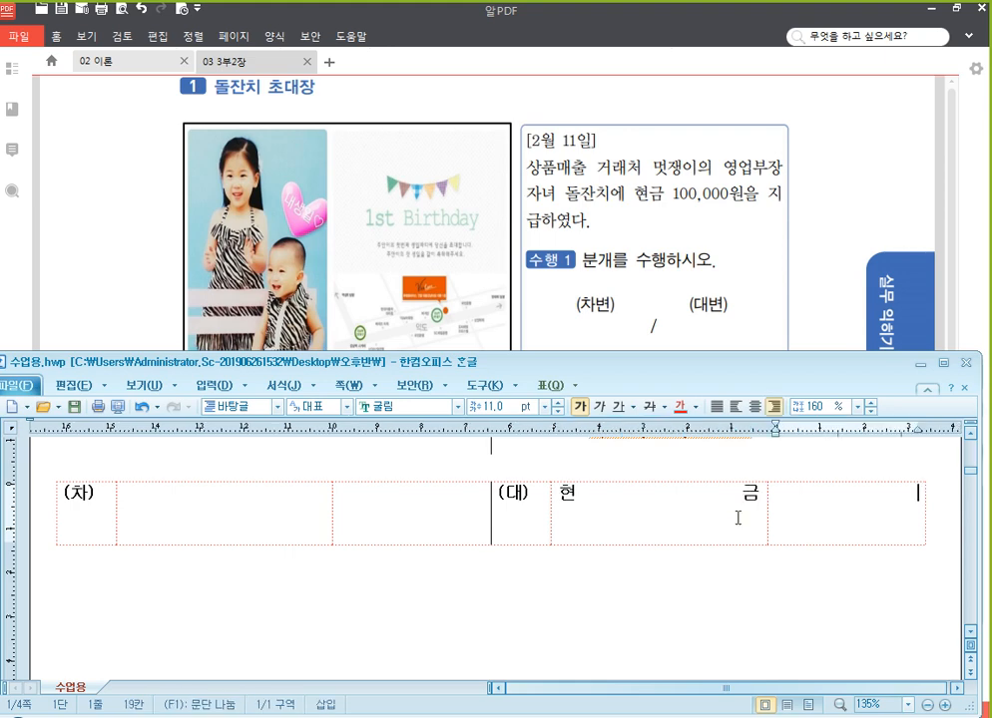
pyautogui.write('100,000')
# - Fill in the 차변 side of the new journal entry with 접대비, (800) beneath it, and the amount 100,000
pyautogui.click(251, 517)
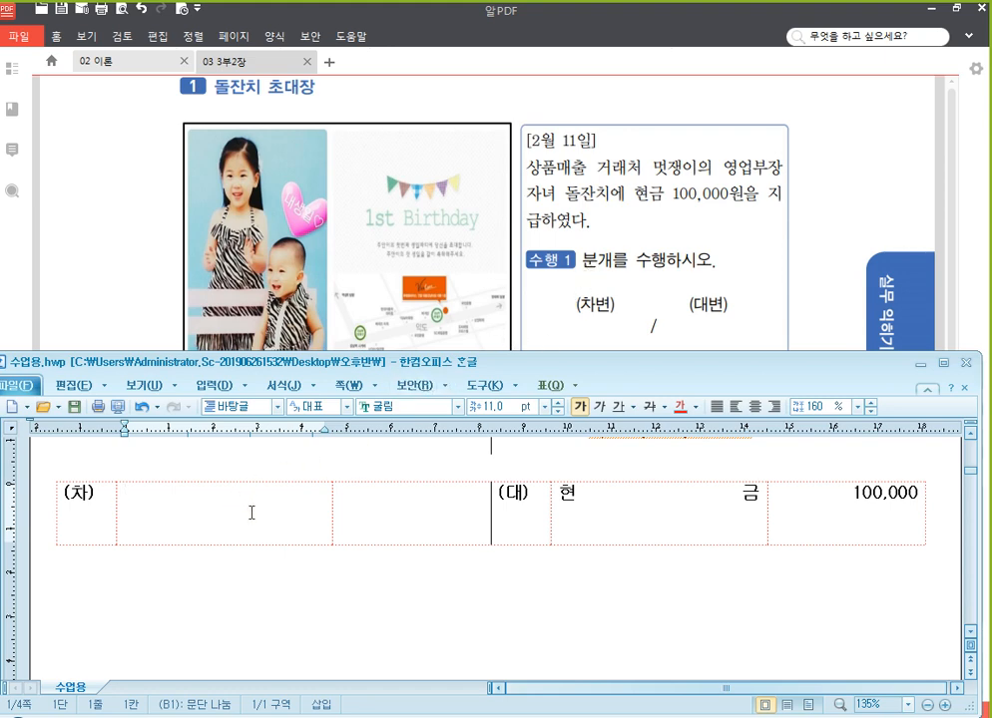
pyautogui.write('ㅈㅓㅂ대비')
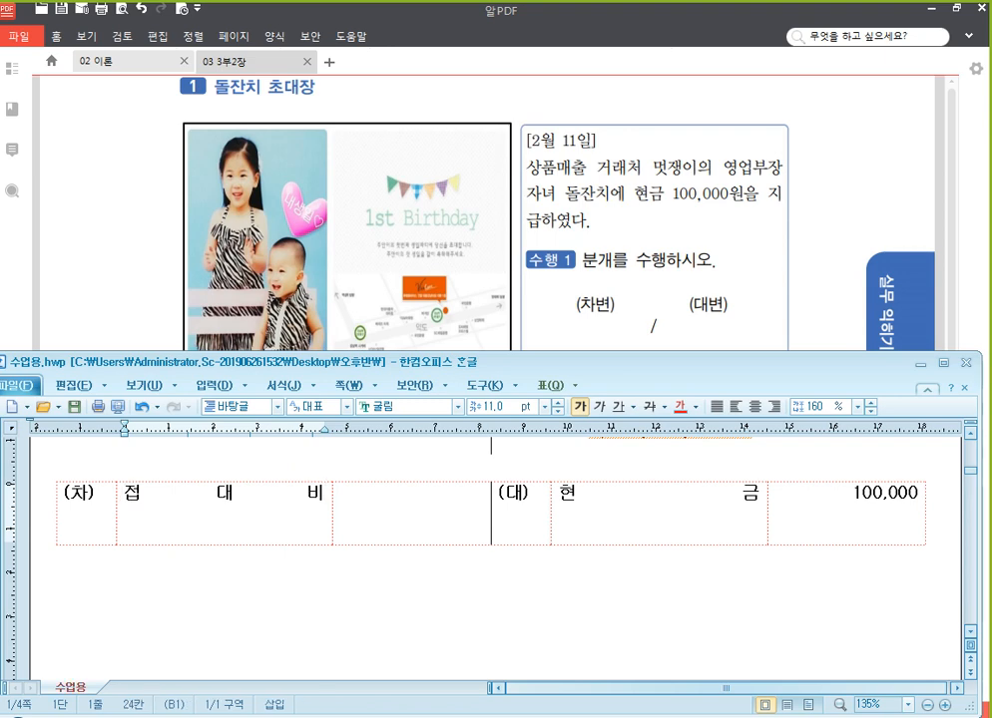
pyautogui.press('Return')
pyautogui.write('(')
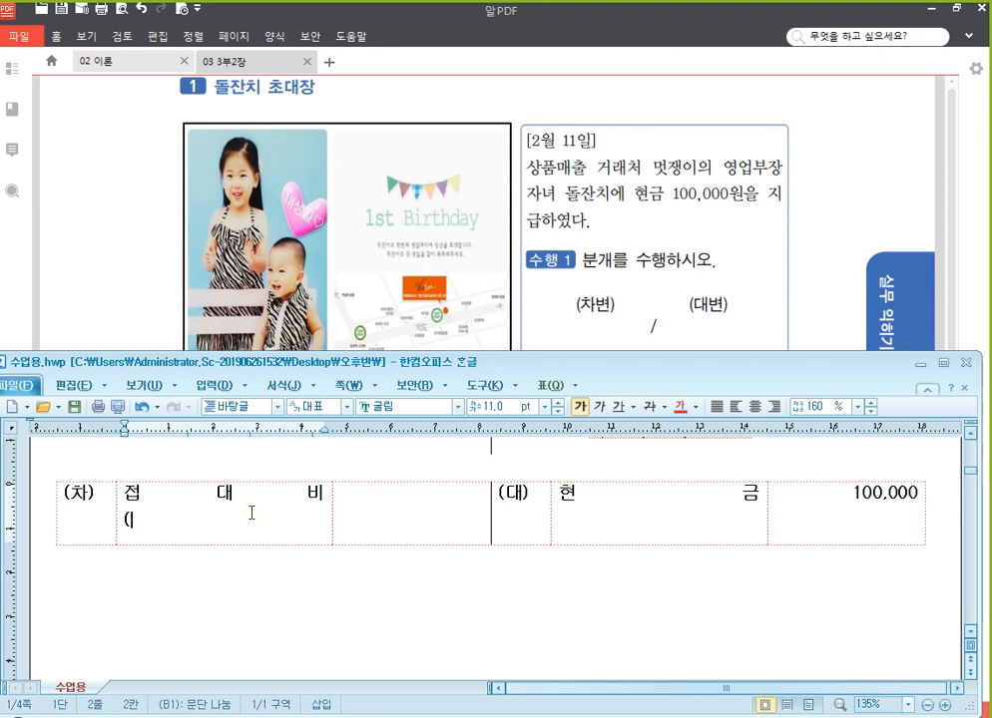
pyautogui.write('800)')
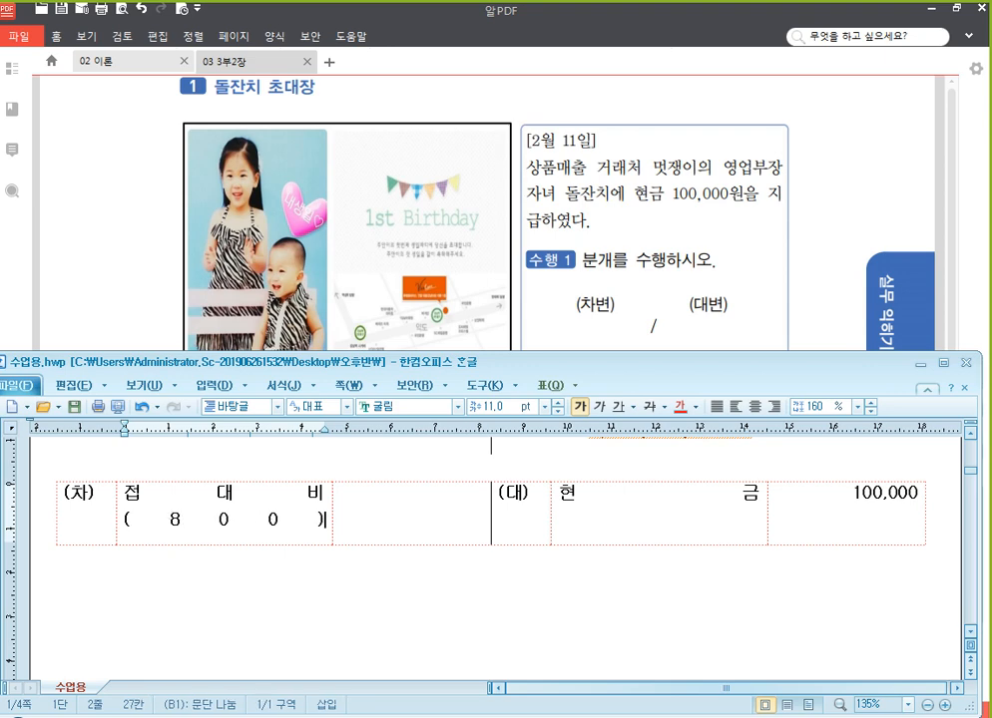
pyautogui.press('Tab')
pyautogui.write('100,000')
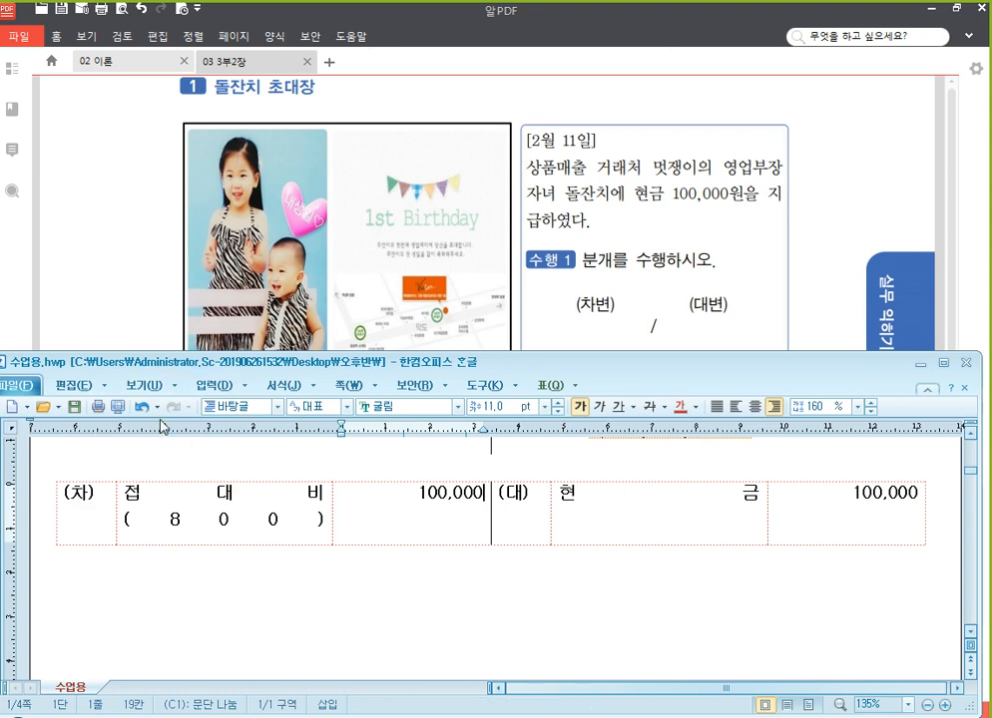
pyautogui.click(428, 522)
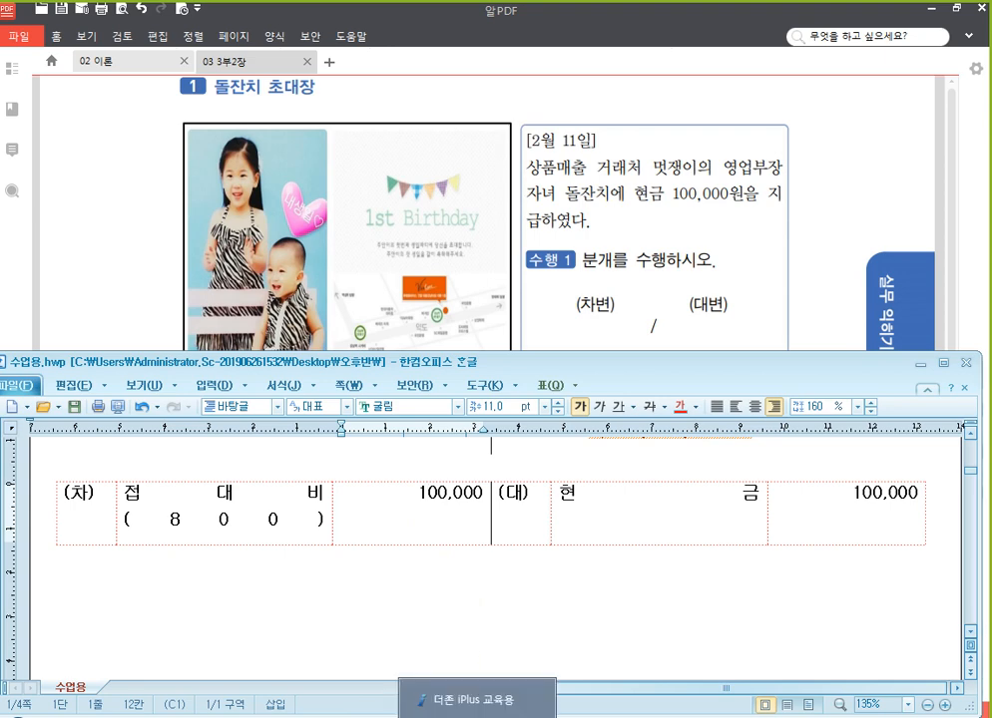
# - Switch to 더존 iPlus 교육용 and set the 일반전표입력 month to 02
pyautogui.click(477, 713)
pyautogui.click(148, 134)
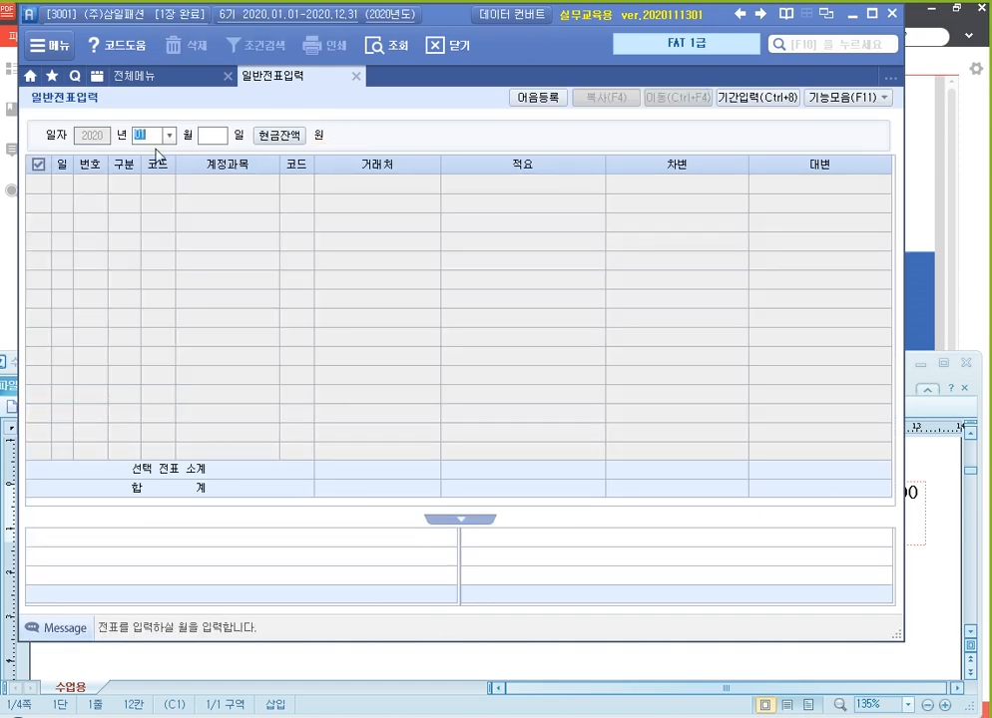
pyautogui.write('2')
pyautogui.press('Return')
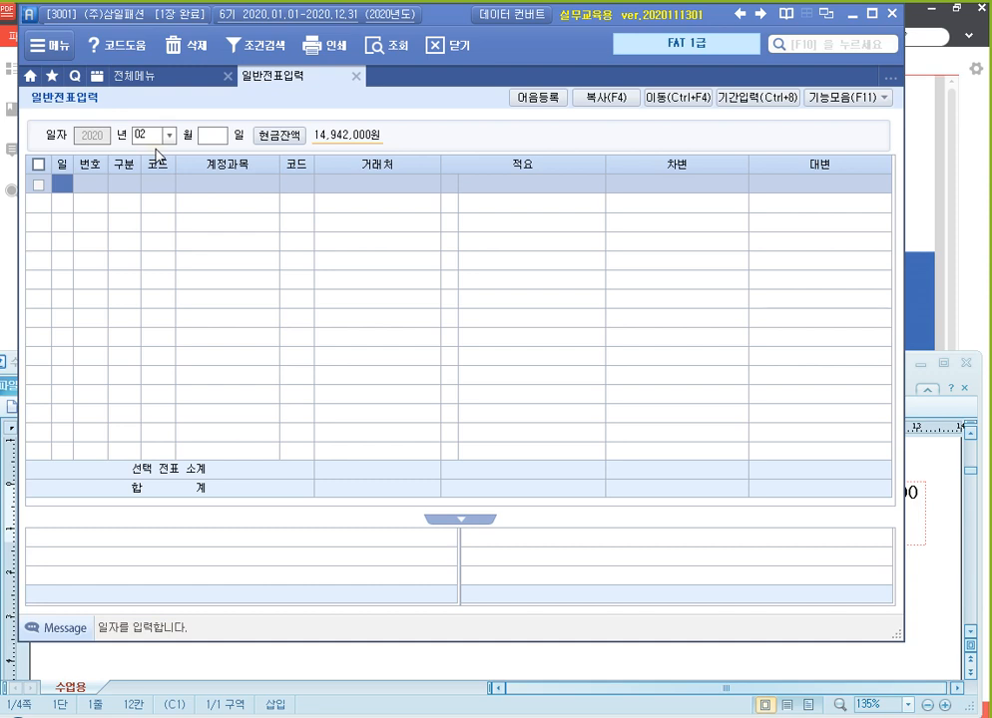
# - Enter a day 11 대변 line with account 101 현금 and the amount 100,000
pyautogui.write('11')
pyautogui.press('Return')
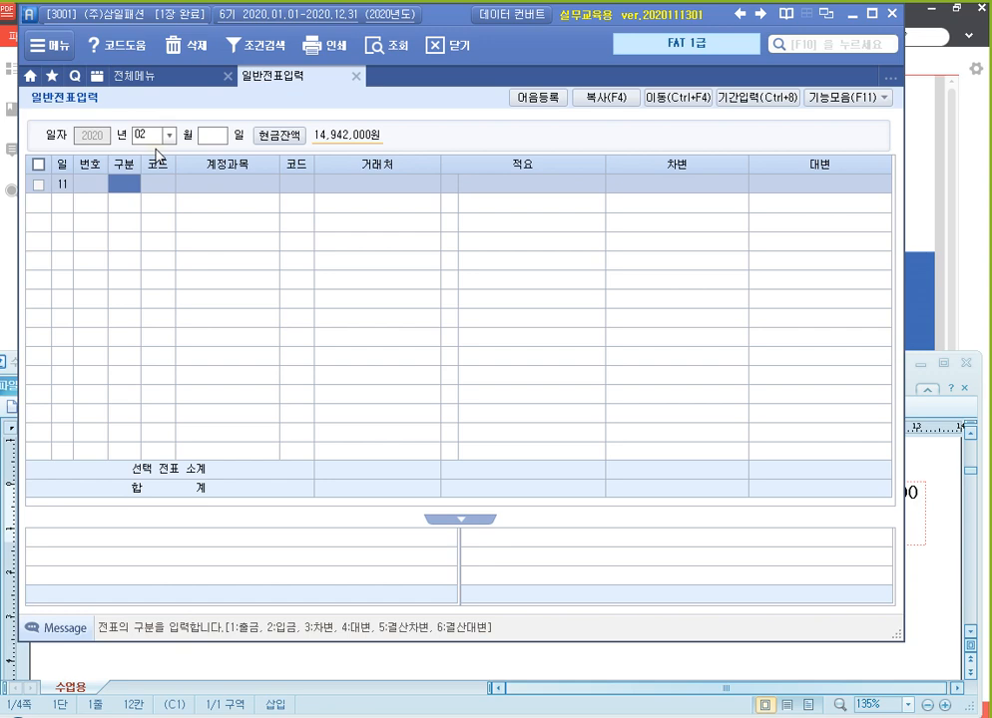
pyautogui.write('4')
pyautogui.press('Return')
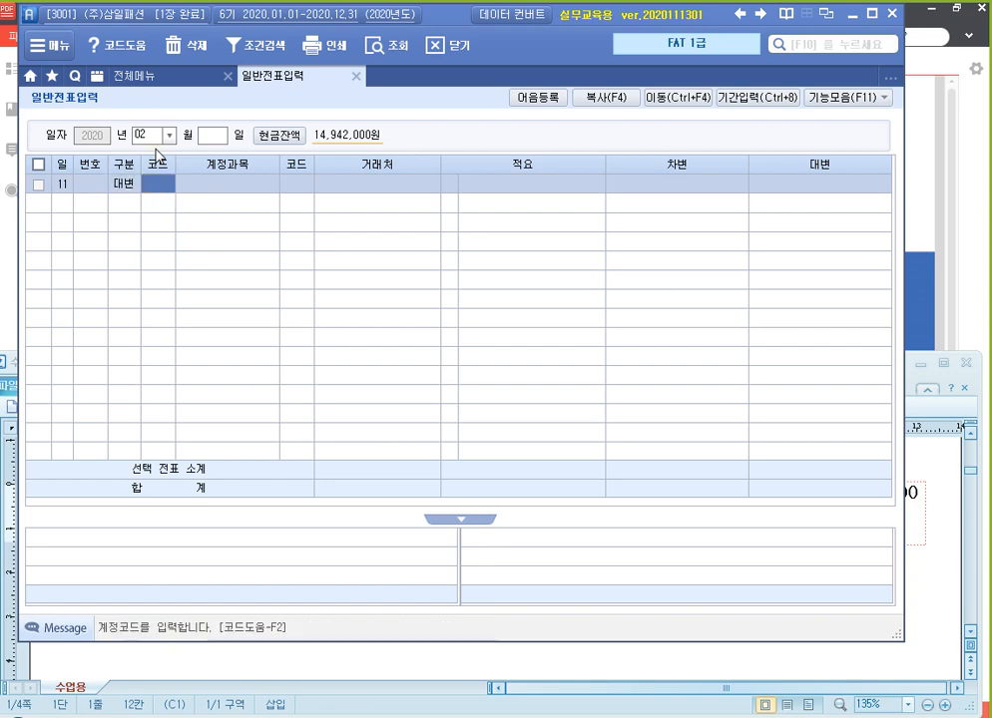
pyautogui.write('101')
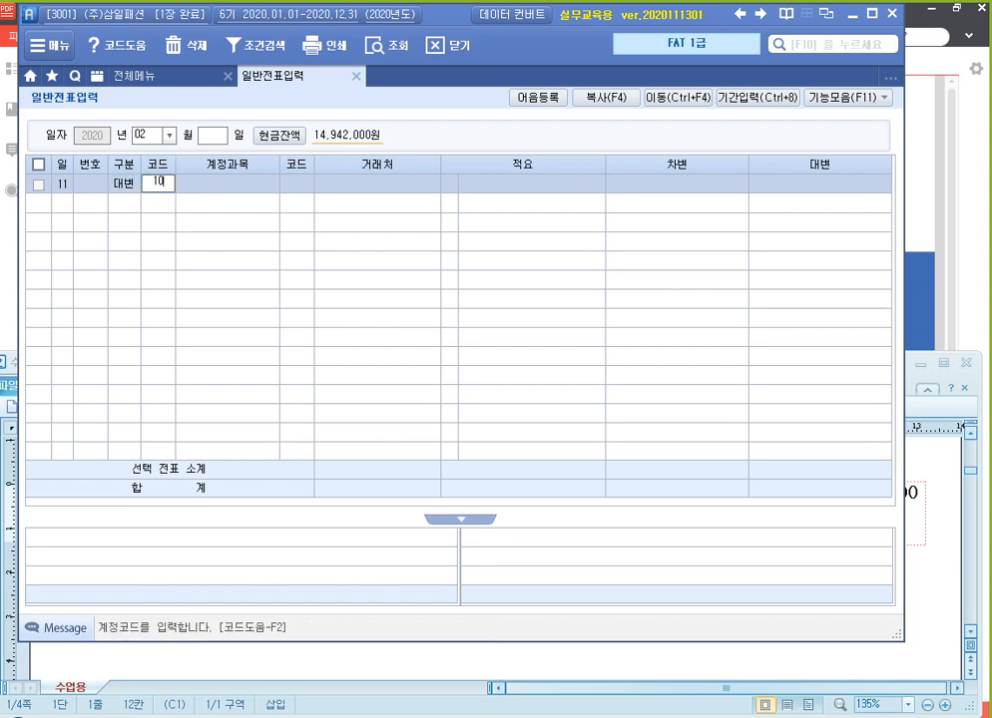
pyautogui.press('Return')
pyautogui.press('Return')
pyautogui.press('Return')
pyautogui.press('Return')
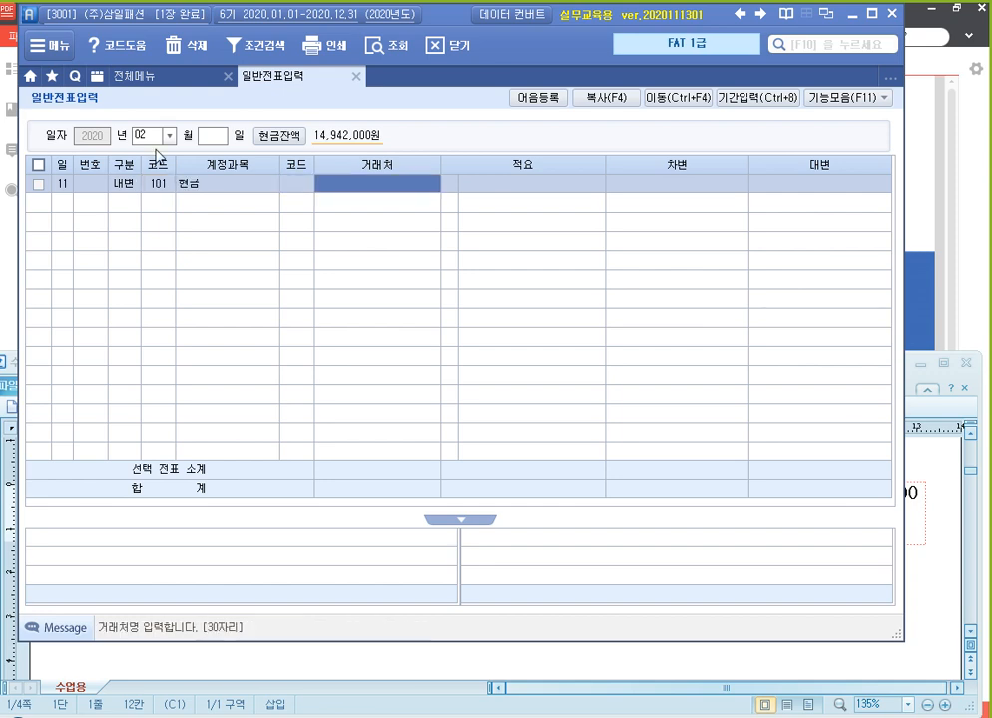
pyautogui.write('100,000')
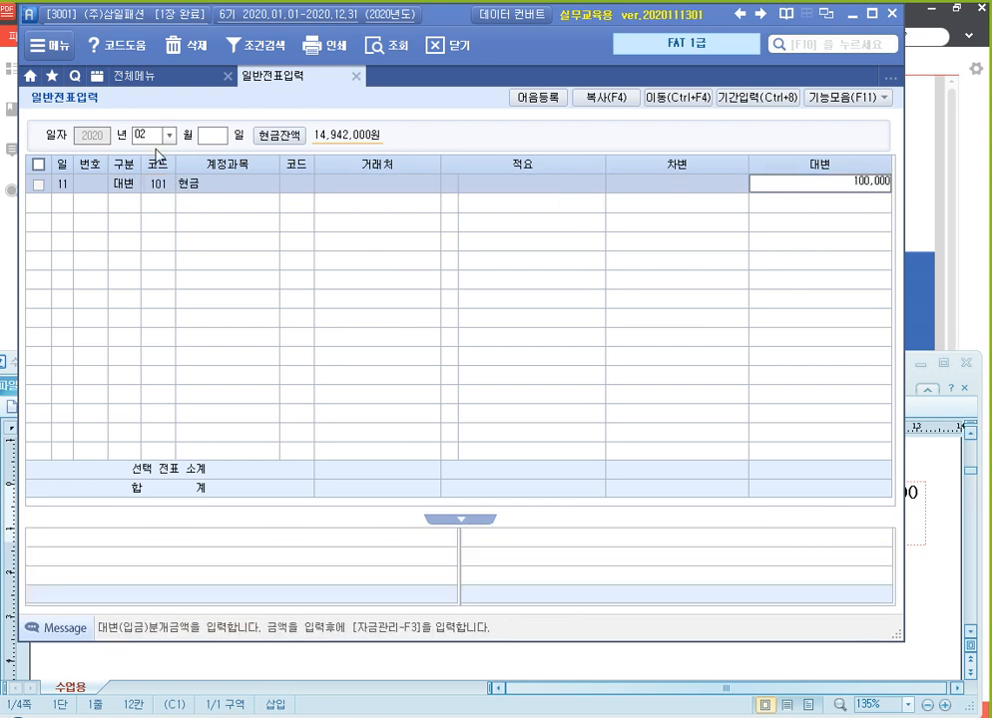
pyautogui.press('Return')
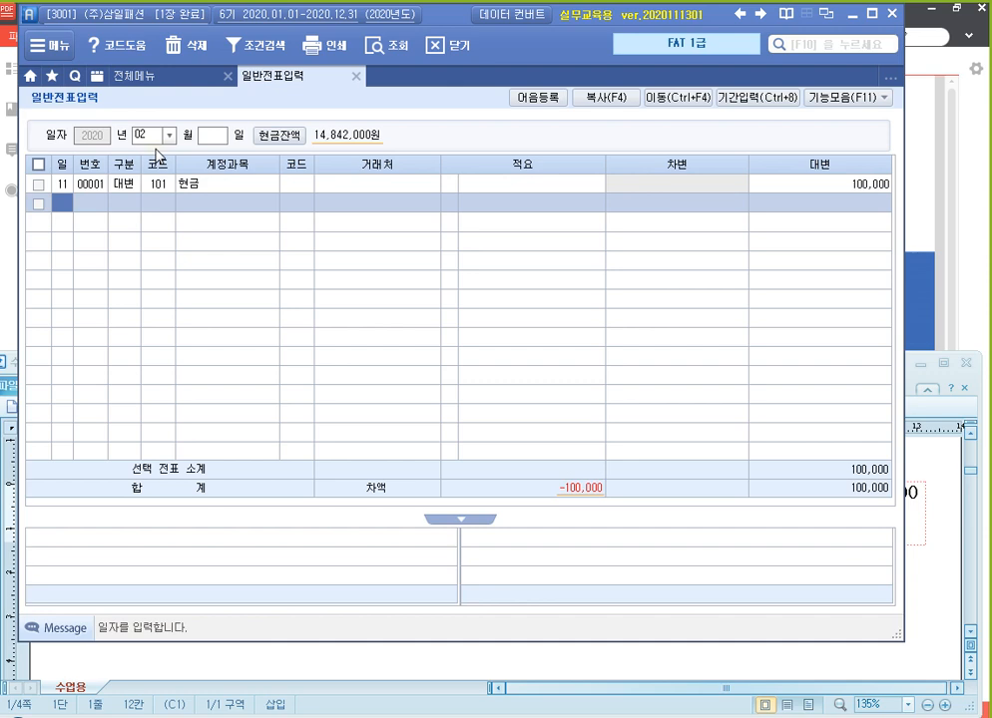
# - Start a day 11 차변 line below it and choose account 813 접대비
pyautogui.press('Return')
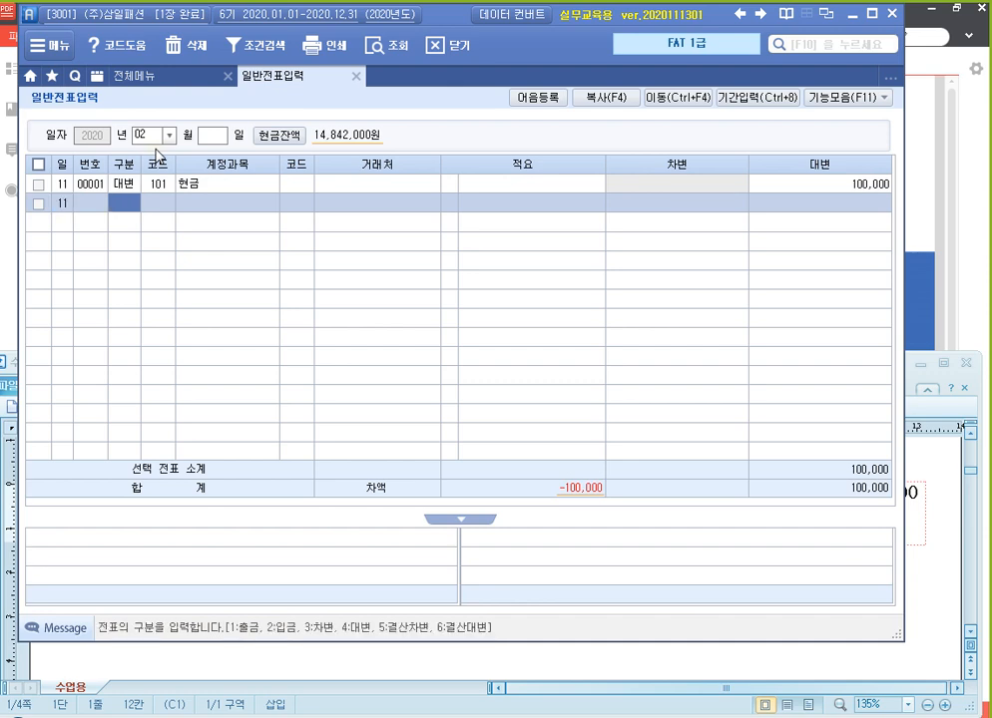
pyautogui.write('3')
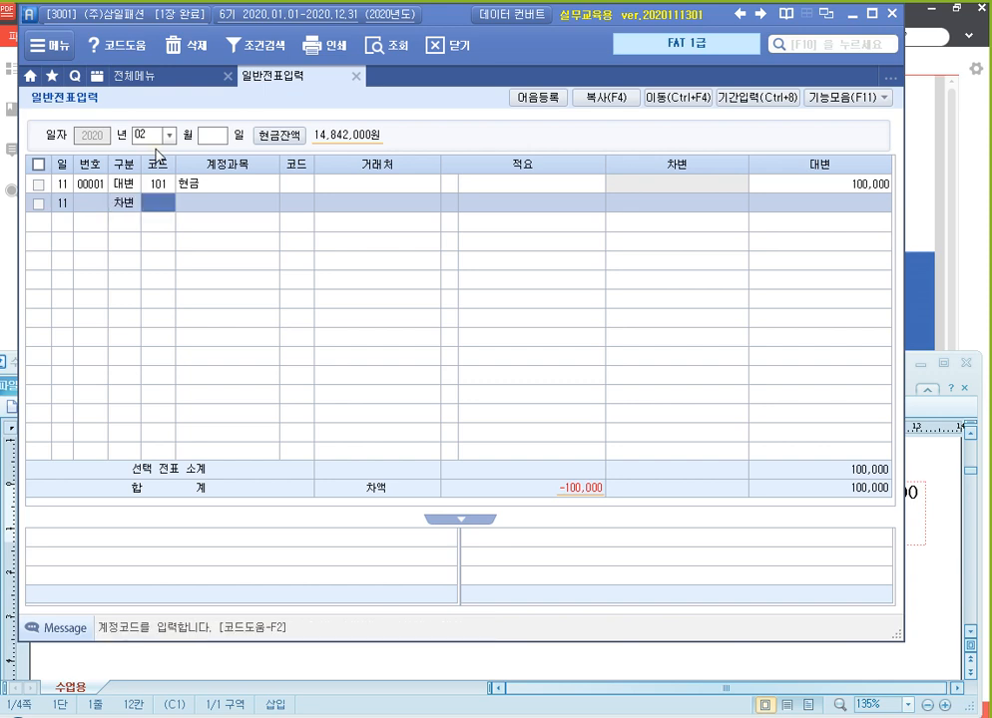
pyautogui.write('접대')
pyautogui.press('Return')
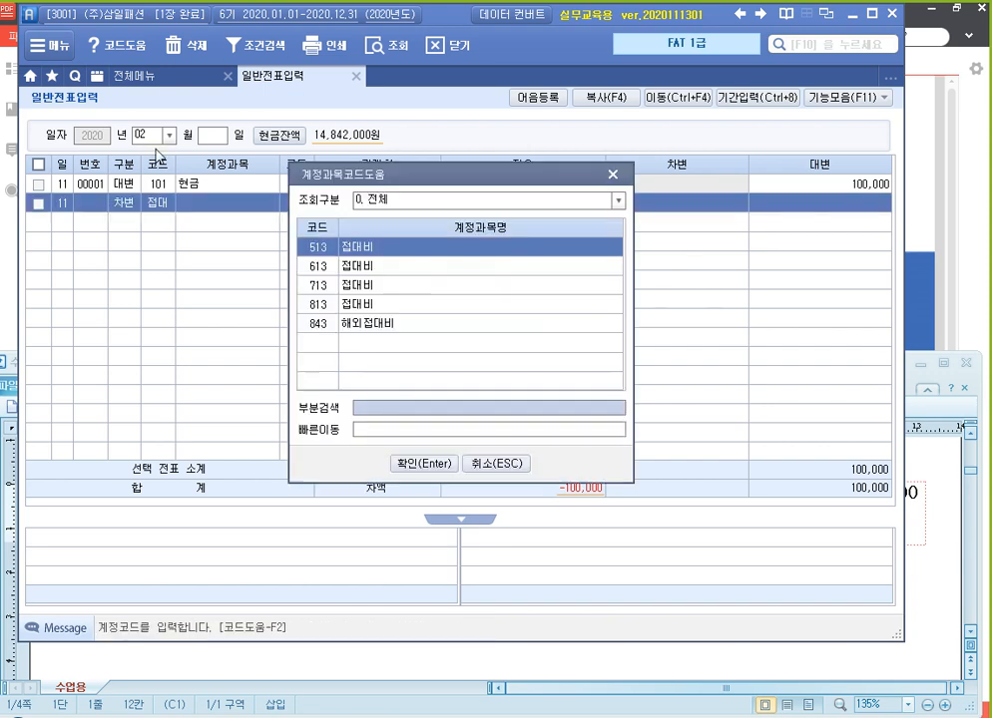
pyautogui.press('Down')
pyautogui.press('Down')
pyautogui.press('Down')
pyautogui.press('Down')
pyautogui.press('Up')
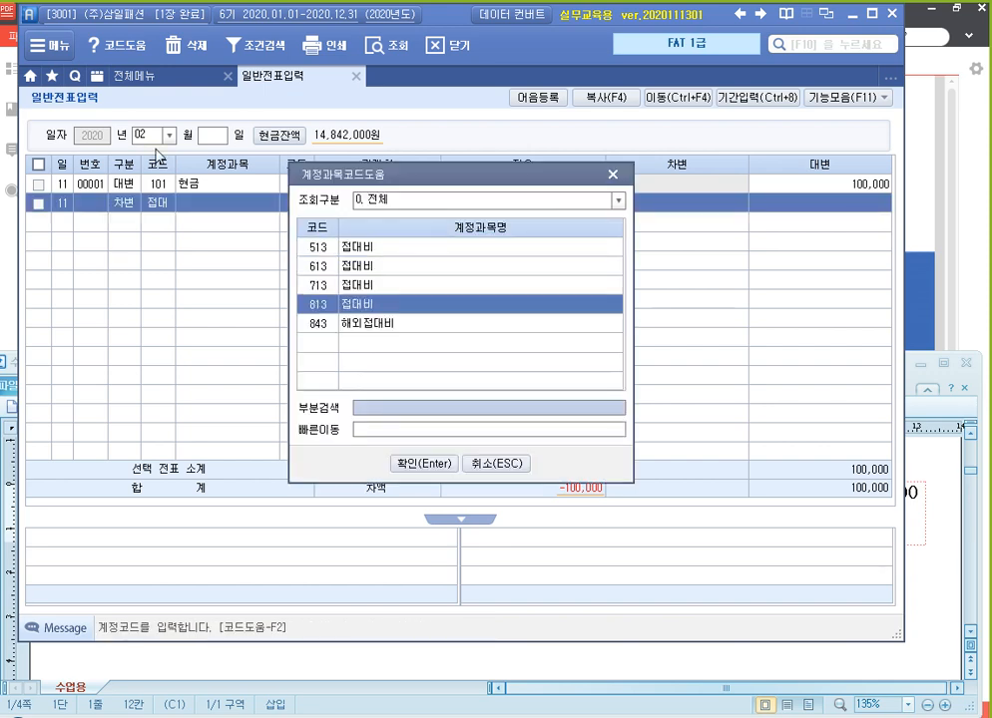
pyautogui.press('Return')
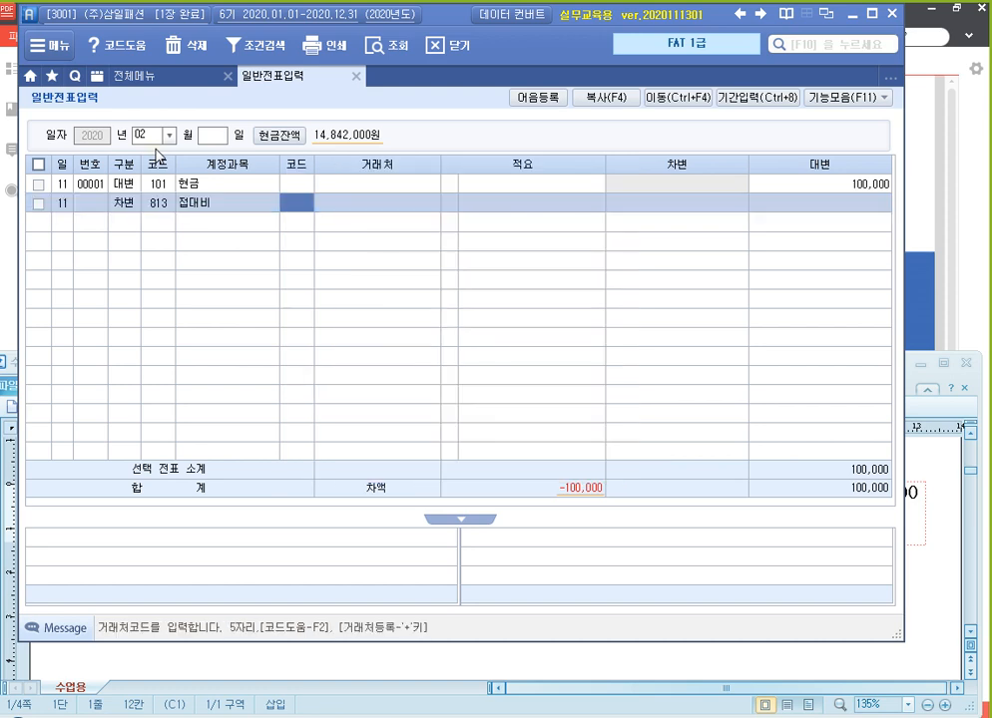
# - Set the 차변 amount of the 접대비 line to 100,000 without a 거래처, completing the 2월 11일 voucher
pyautogui.press('Return')
pyautogui.press('Return')
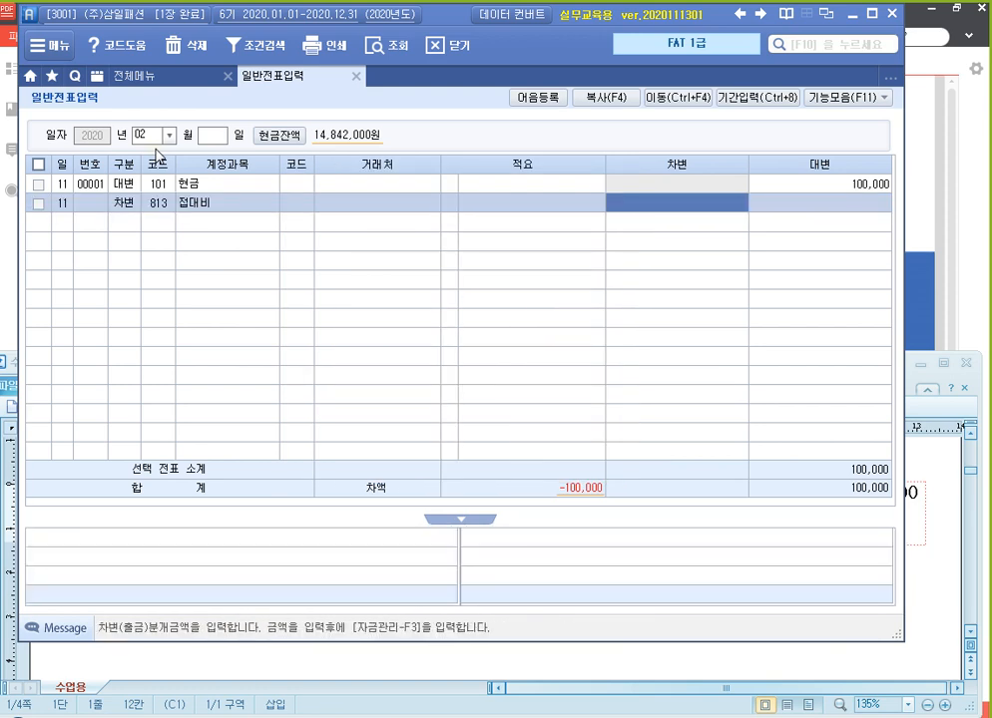
pyautogui.write('1000000')
pyautogui.press('Return')
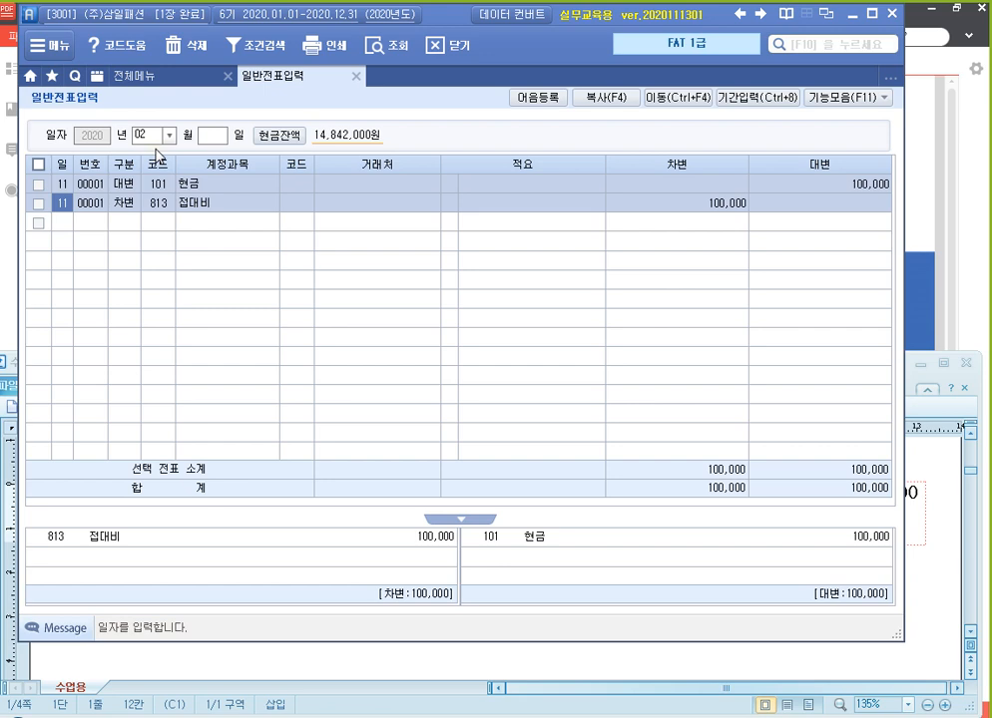
pyautogui.press('Return')
pyautogui.press('Return')
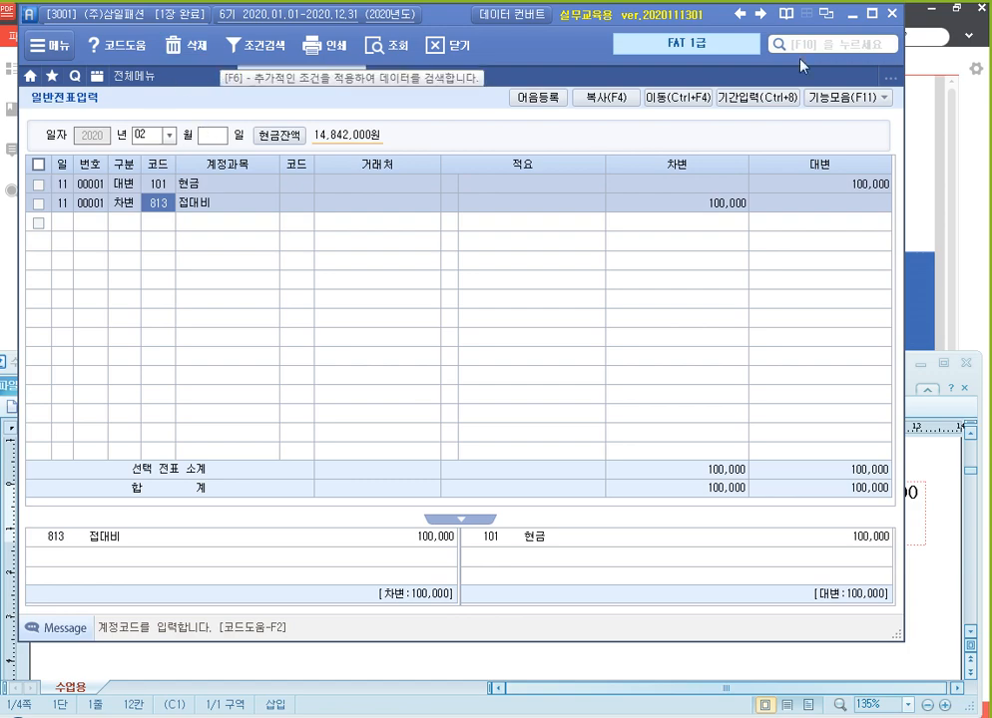
# - Switch to 알PDF and read the 우편등기 영수증 transaction in exercise 2 on page 11
pyautogui.click(930, 246)
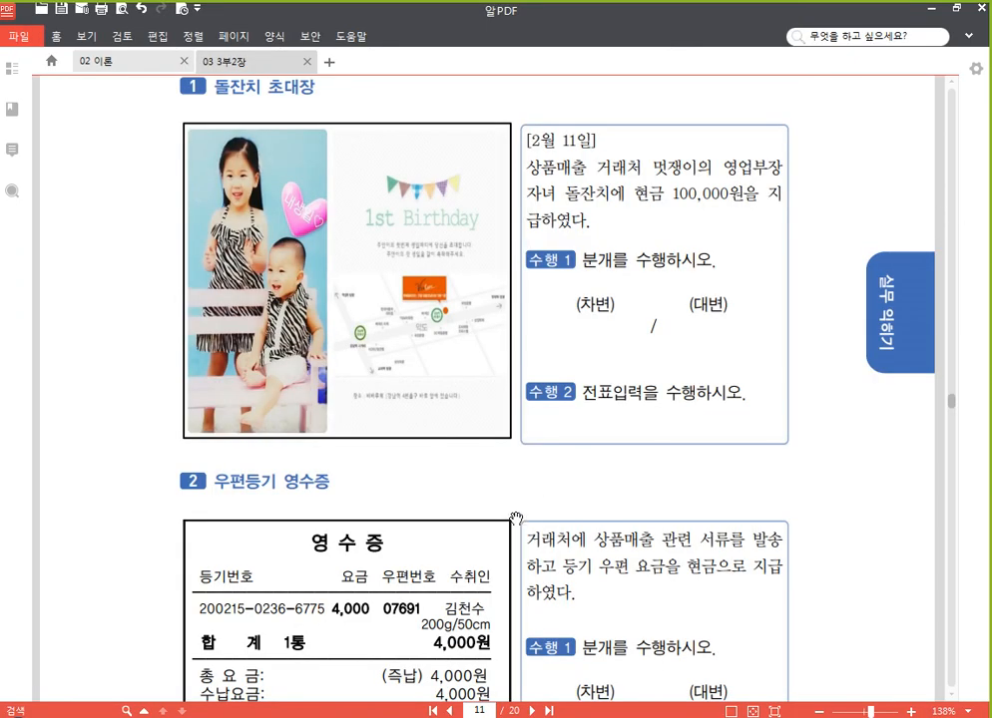
pyautogui.scroll(-6, 476, 338)
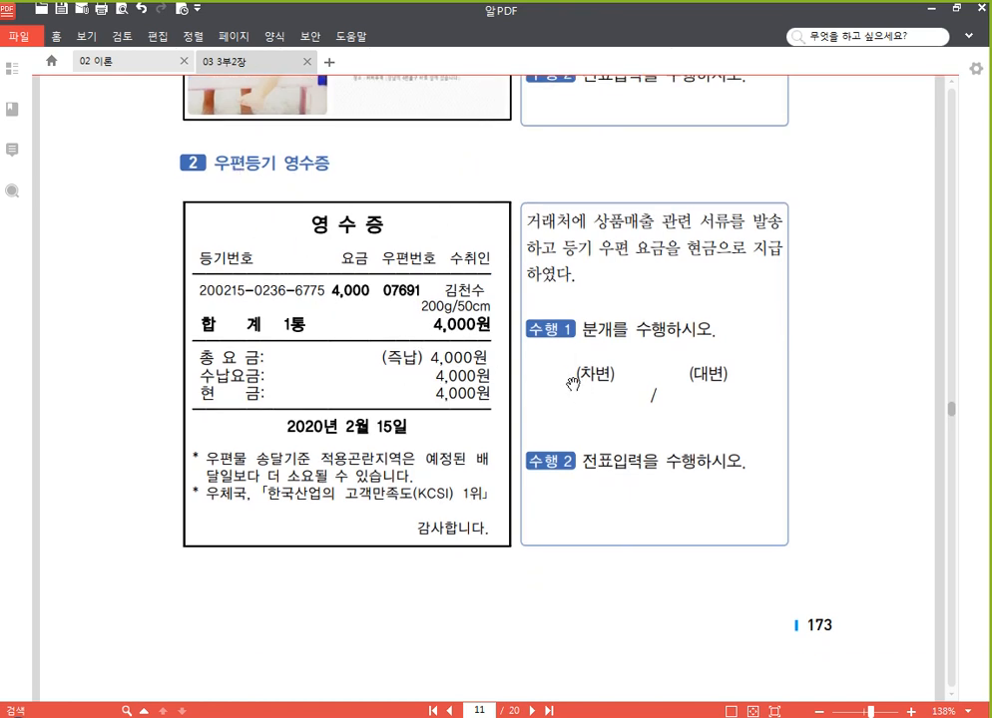
pyautogui.moveTo(583, 302); pyautogui.dragTo(587, 276)
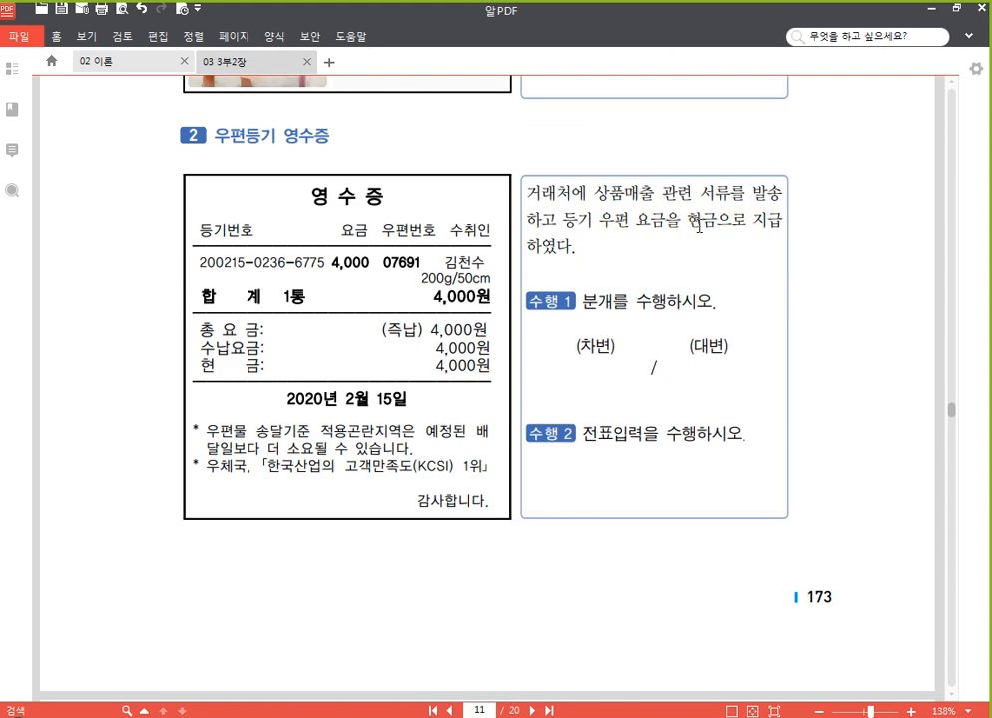
pyautogui.moveTo(586, 476); pyautogui.dragTo(587, 432)
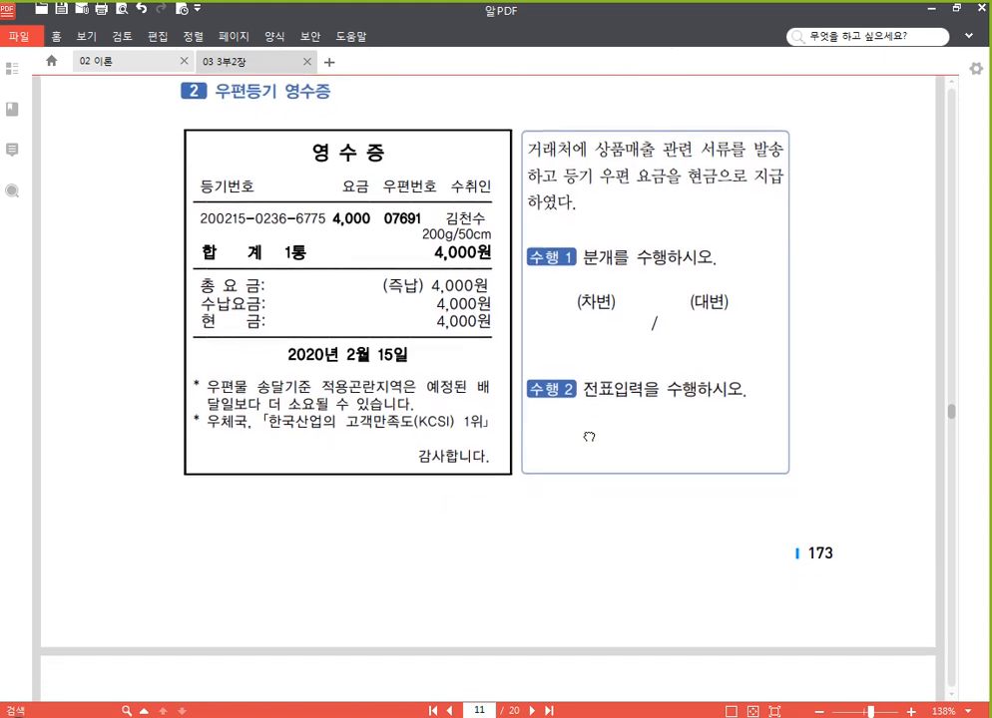
# - Switch to 수업용.hwp, add another (차)/(대) journal entry block, and enter 현금 4,000 on the 대변 side
pyautogui.hotkey('alt', 'Tab')
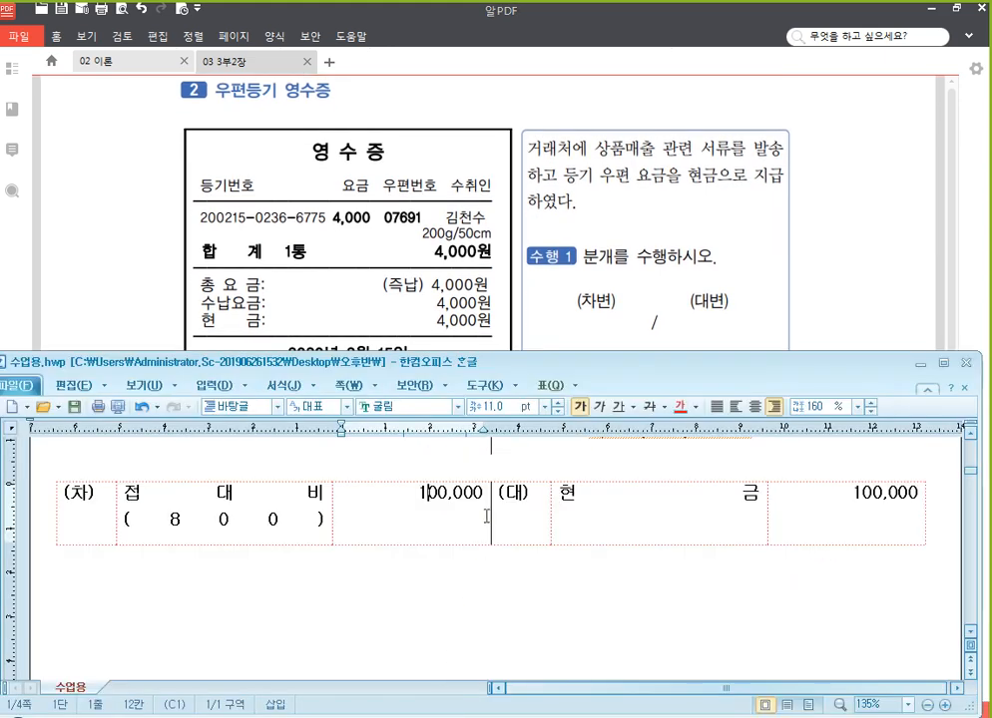
pyautogui.click(487, 590)
pyautogui.write('(차)\t(대)')
pyautogui.click(595, 590)
pyautogui.scroll(-1, 629, 585)
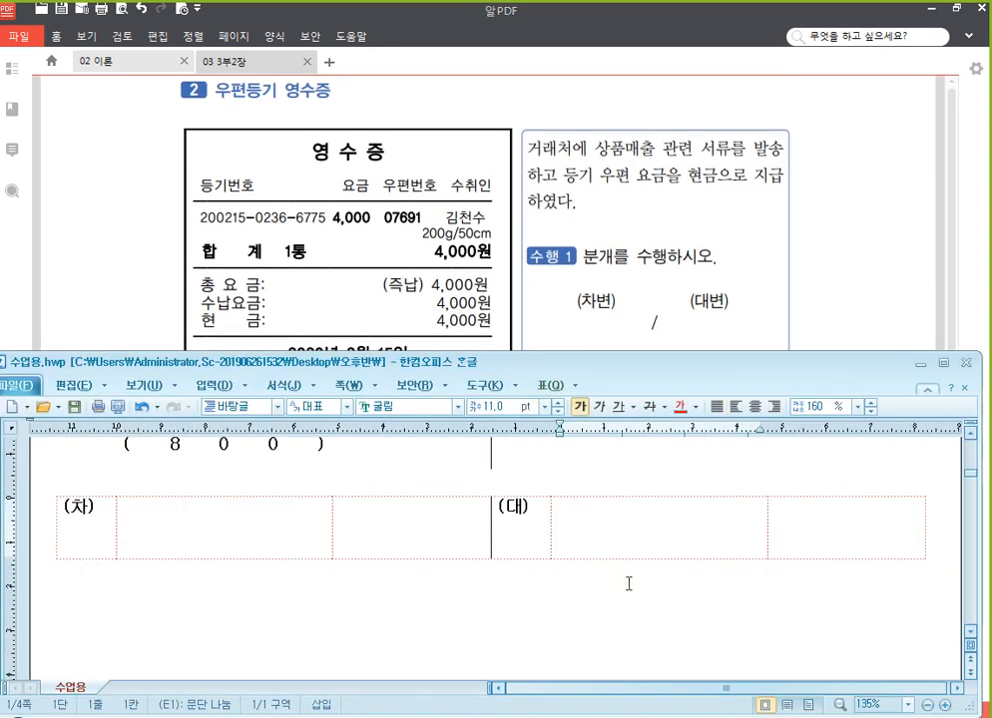
pyautogui.scroll(-1, 623, 594)
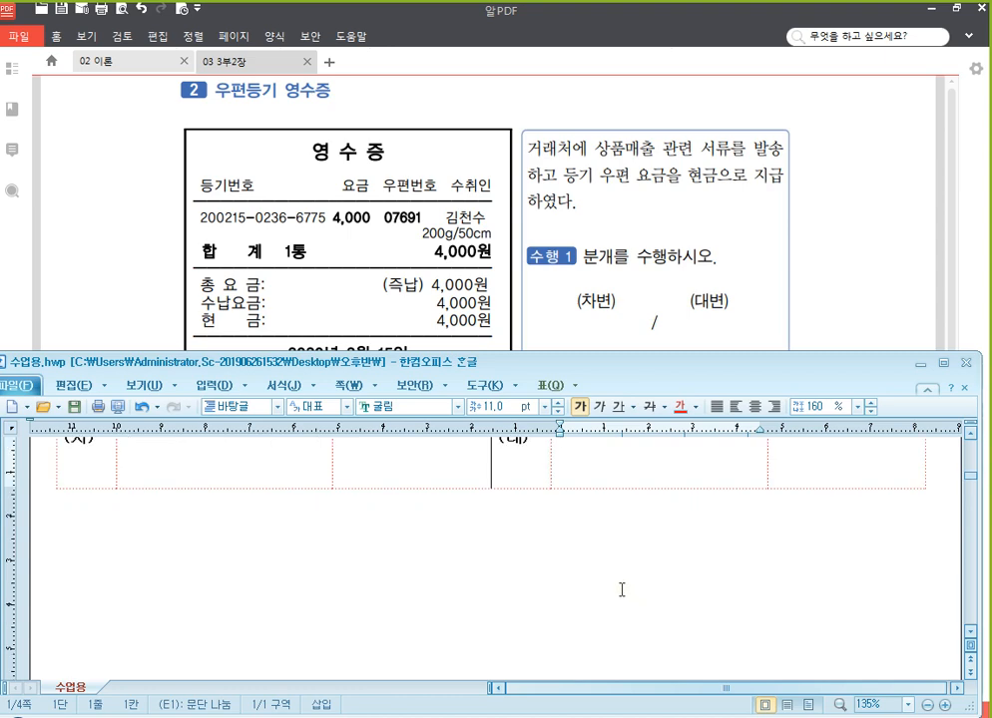
pyautogui.write('현')
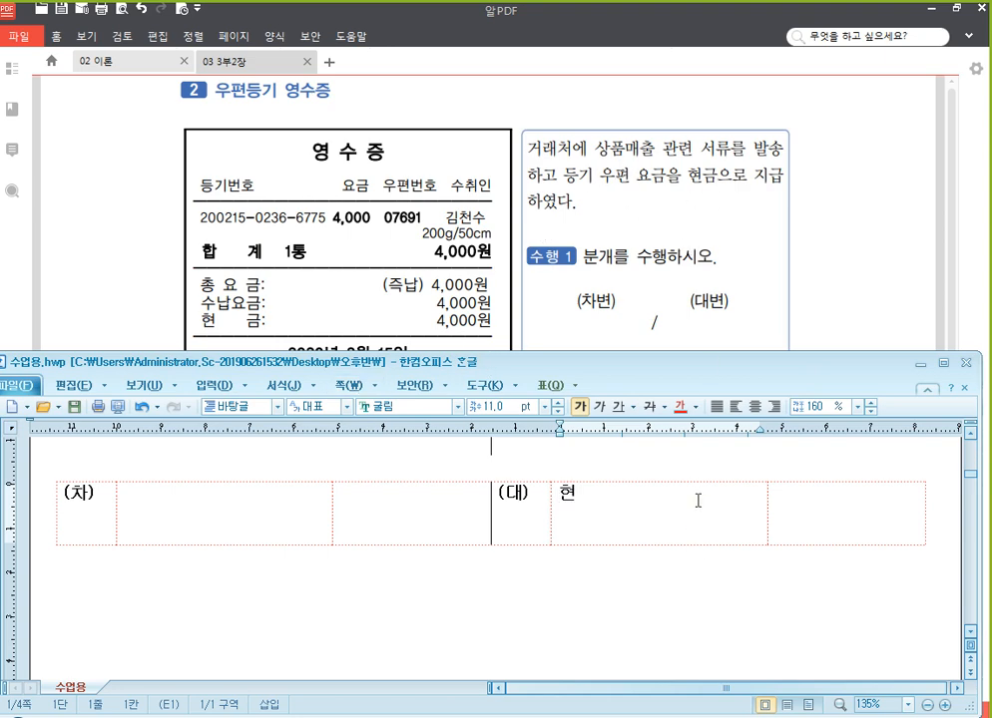
pyautogui.write('금')
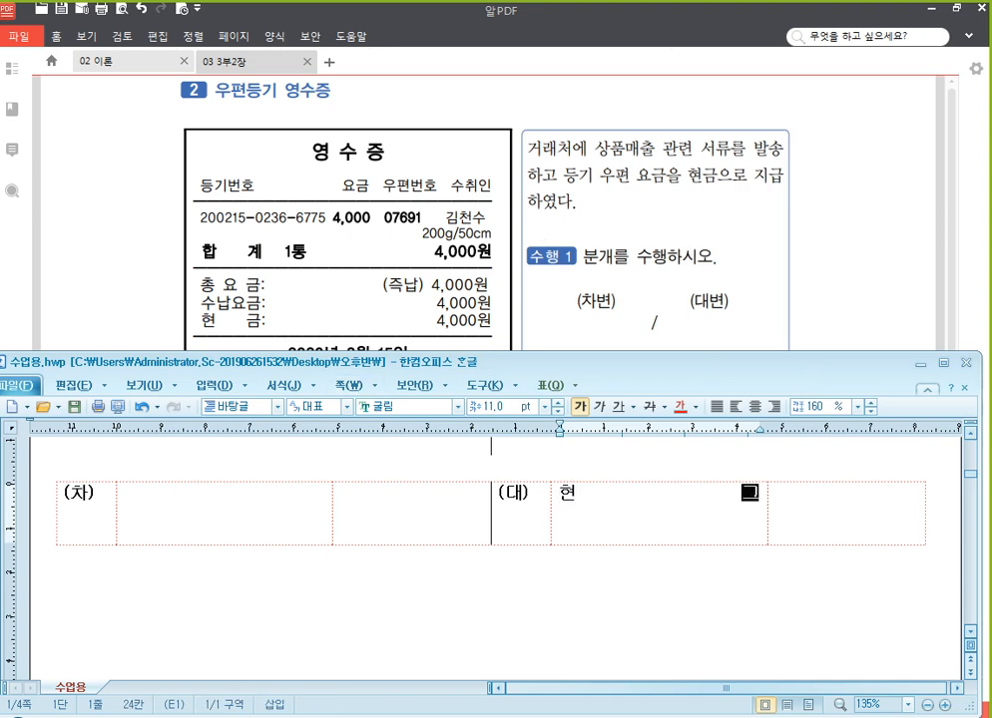
pyautogui.press('Tab')
pyautogui.write('4,000')
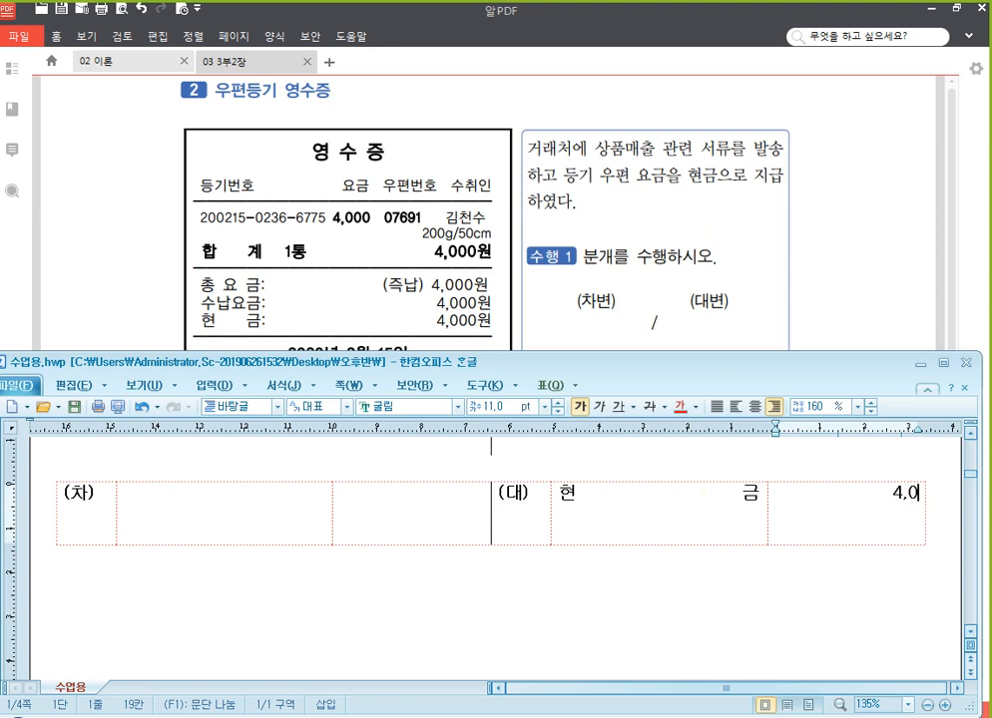
# - Fill in the 차변 side of the 우편등기 entry with 통신비, (800) beneath it, and the amount 4,000
pyautogui.click(180, 519)
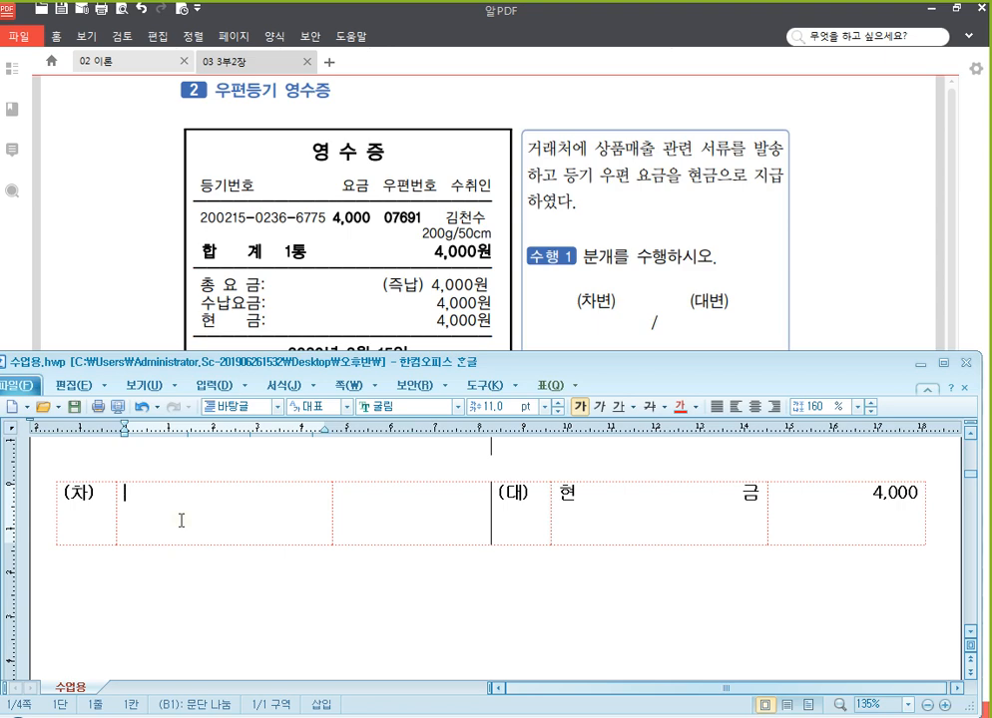
pyautogui.write('통시')
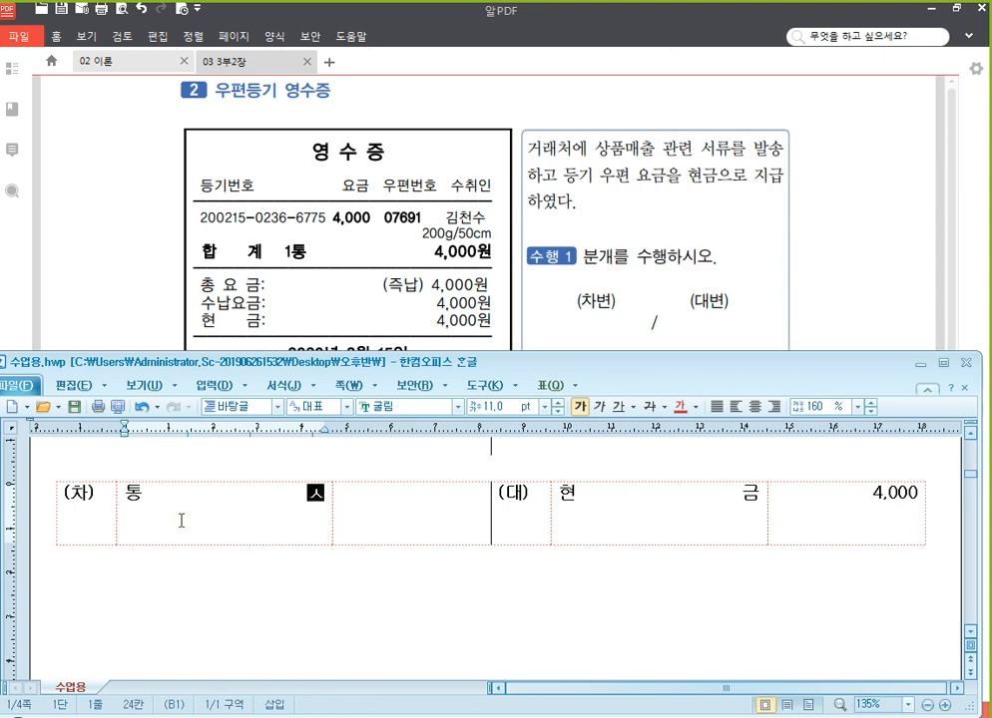
pyautogui.write('ㄴ비')
pyautogui.press('Return')
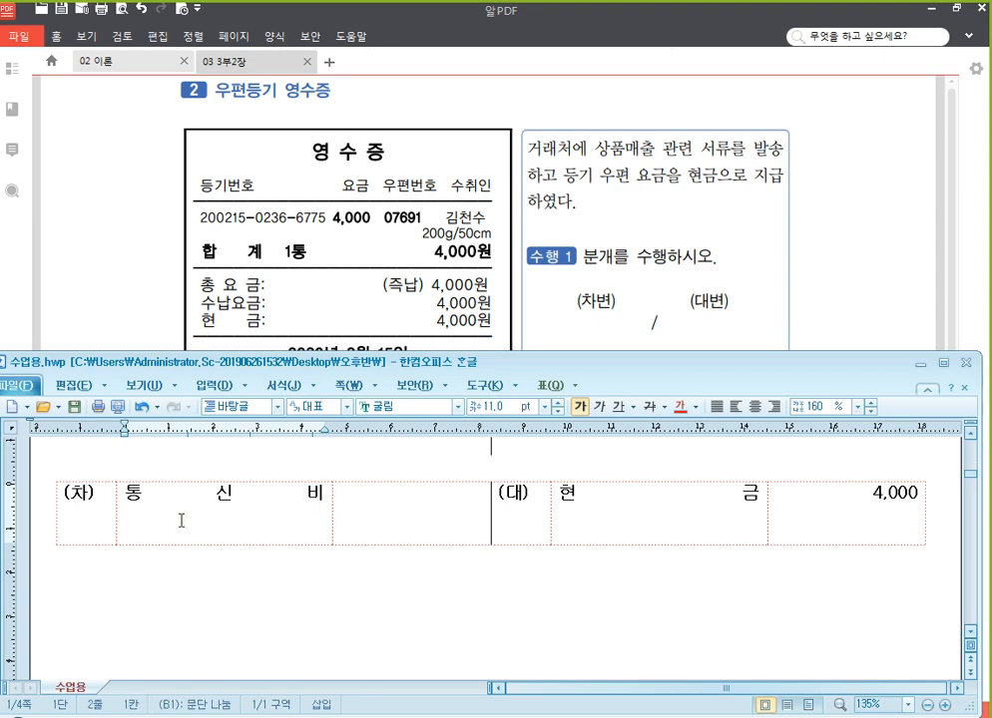
pyautogui.write('(800)')
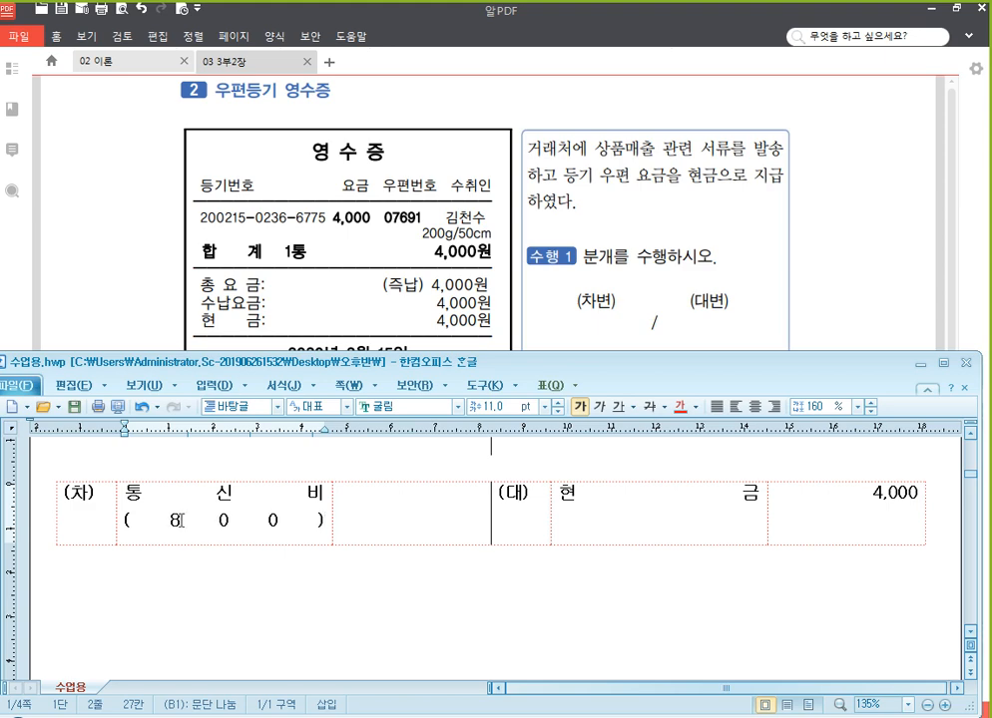
pyautogui.press('Tab')
pyautogui.write('4,000')
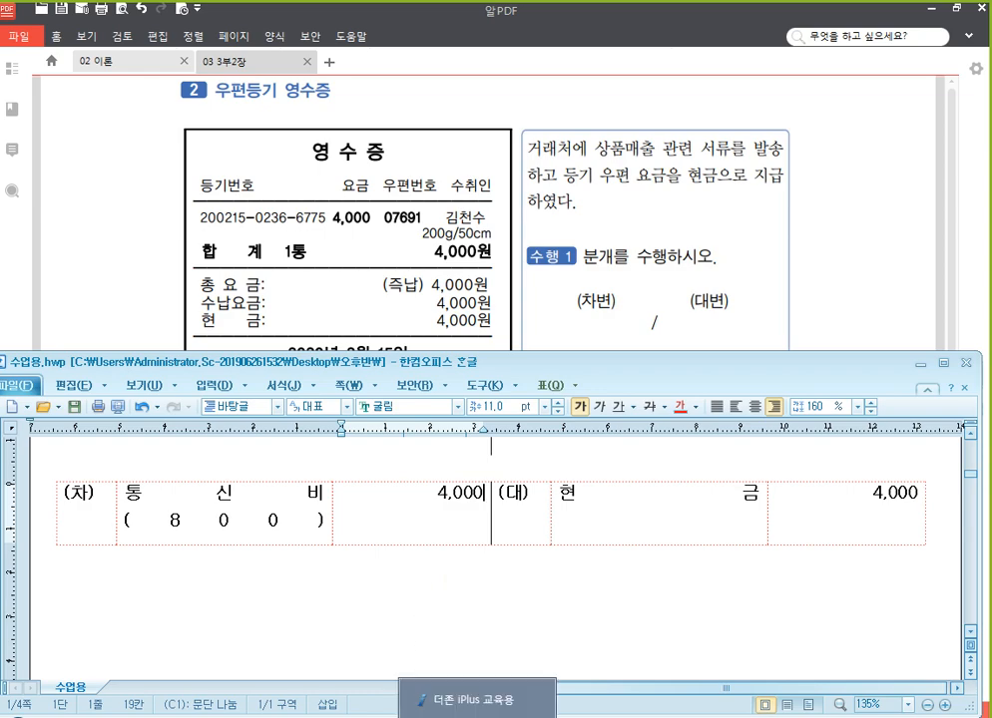
# - Switch to 더존 iPlus and start a new 일반전표입력 line for 2월 15일 with 구분 set to 대변
pyautogui.click(477, 715)
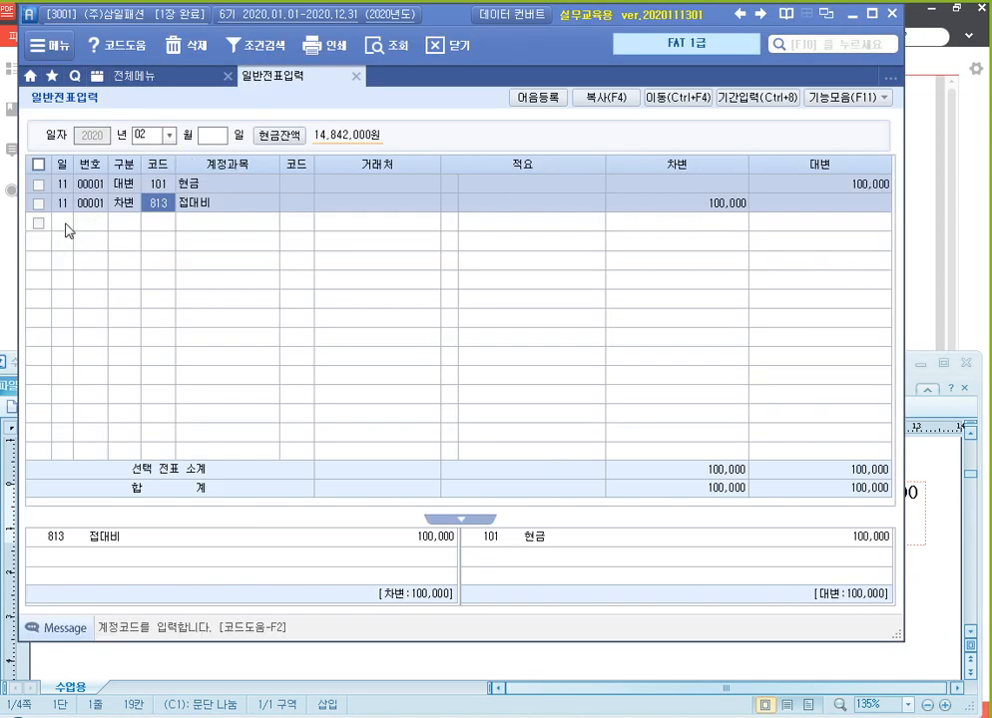
pyautogui.click(71, 221)
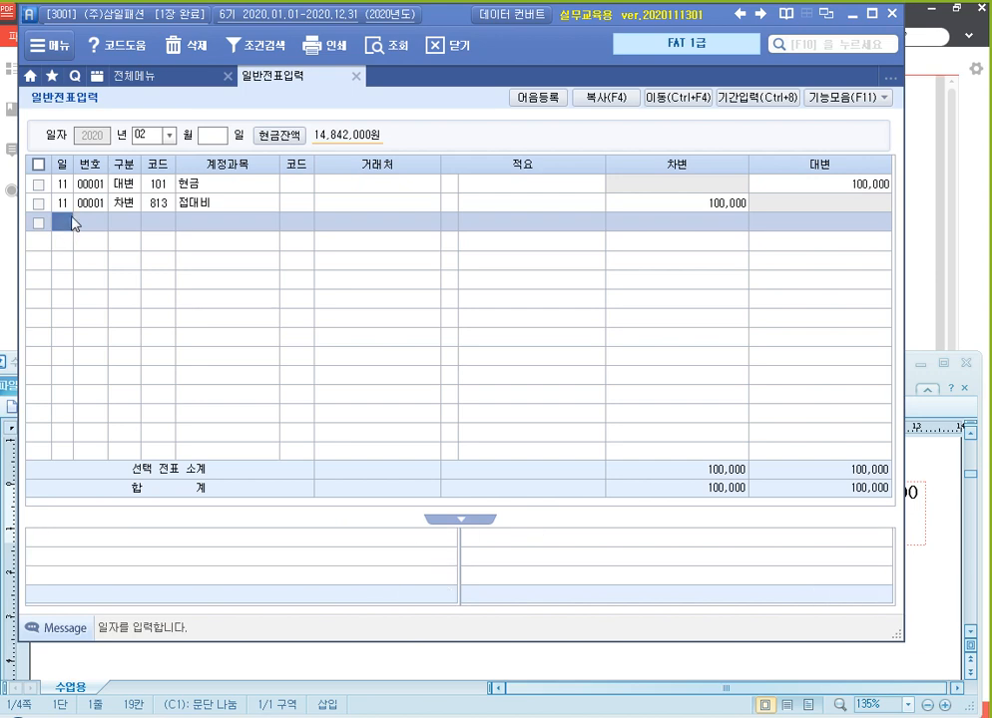
pyautogui.write('15')
pyautogui.press('Return')
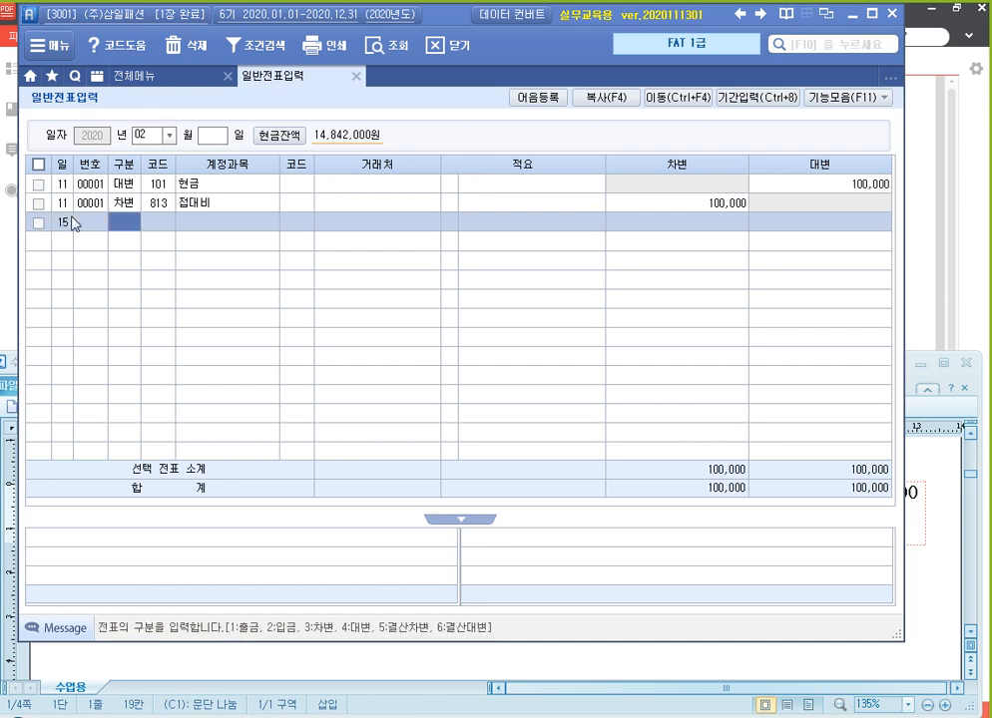
pyautogui.write('4')
pyautogui.press('Return')
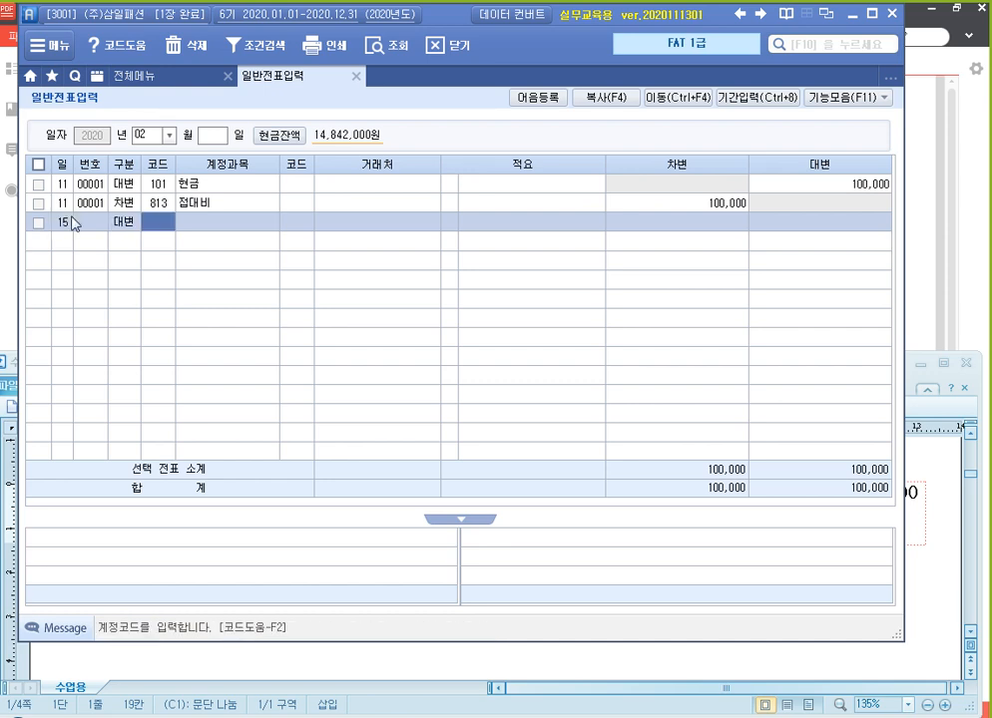
# - Complete the 15일 대변 line with account 101 현금, no 거래처, and the amount 4,000
pyautogui.write('101')
pyautogui.press('Return')
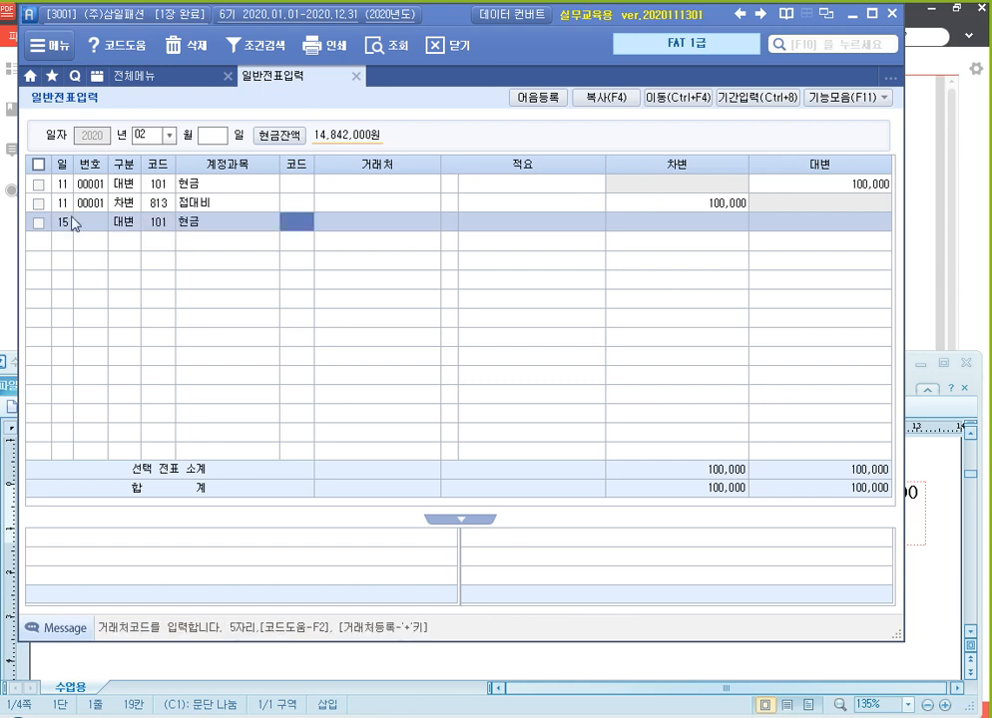
pyautogui.press('Return')
pyautogui.press('Return')
pyautogui.write('4000')
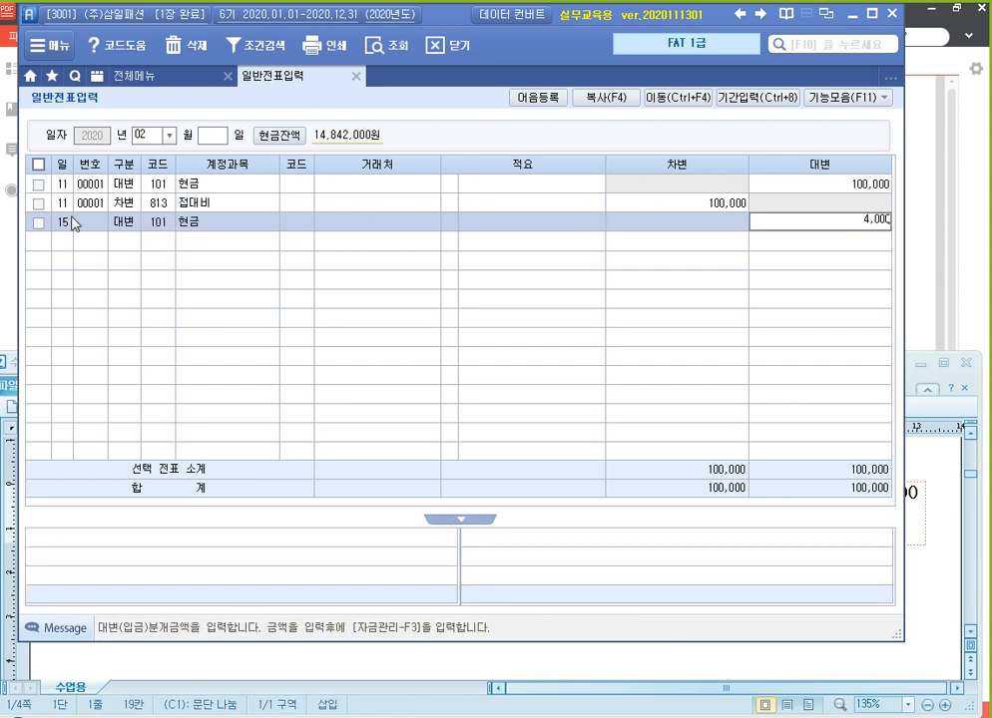
pyautogui.press('Return')
pyautogui.press('Return')
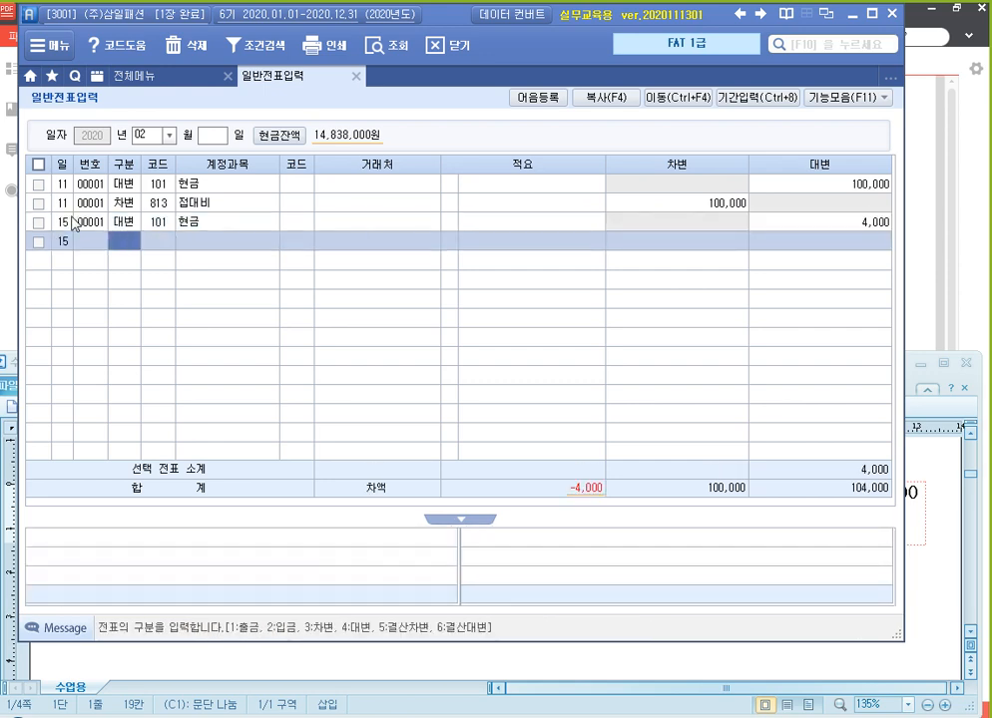
# - Add a 차변 line to the 15일 voucher, searching the account codes for 통신 and choosing 814 통신비
pyautogui.write('3')
pyautogui.press('Return')
pyautogui.write('통')
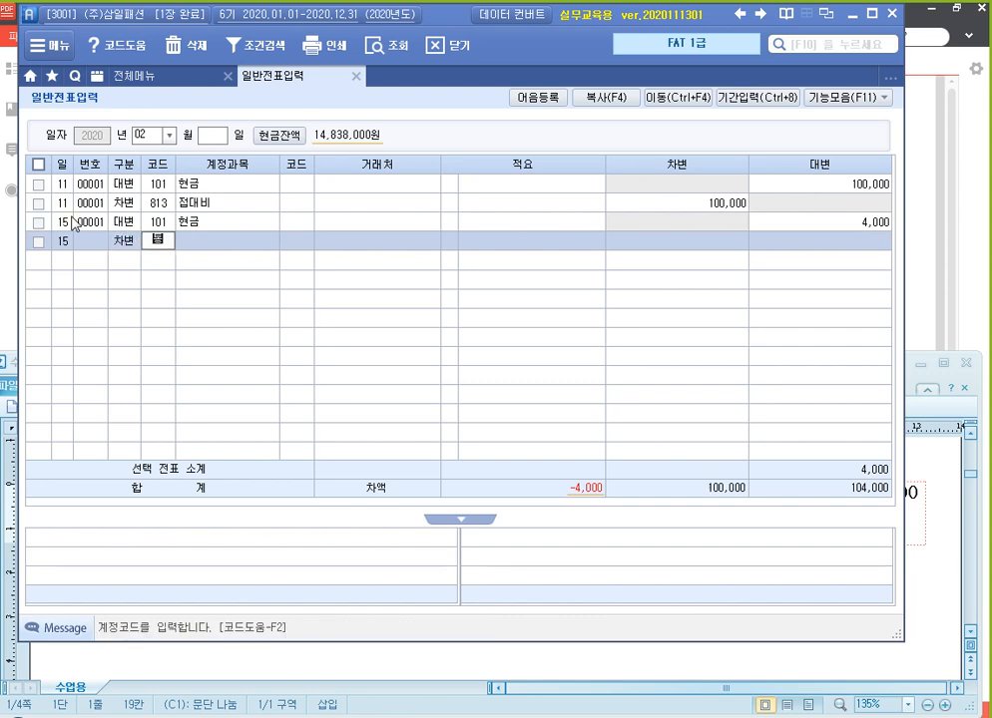
pyautogui.press('Return')
pyautogui.write('통신')
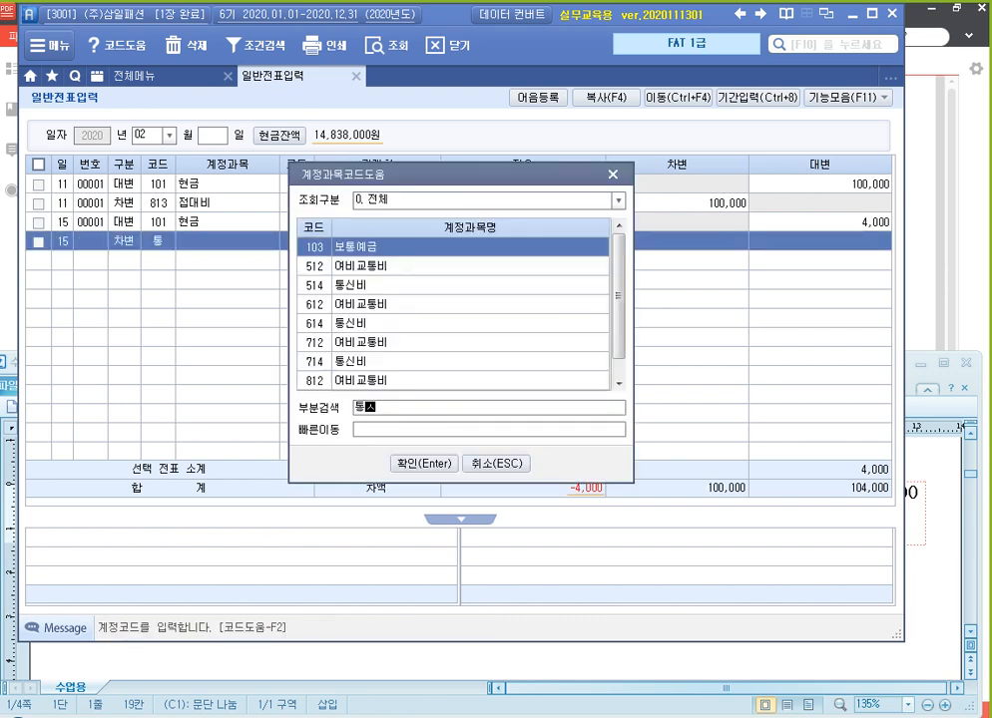
pyautogui.press('Return')
pyautogui.press('Down')
pyautogui.press('Down')
pyautogui.press('Down')
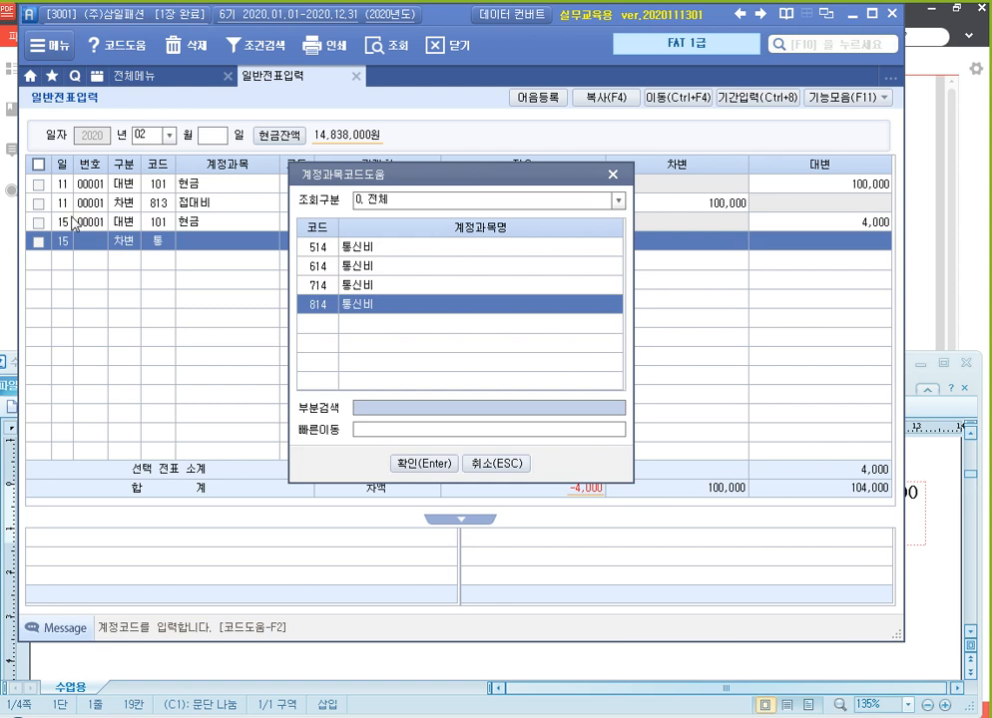
pyautogui.press('Return')
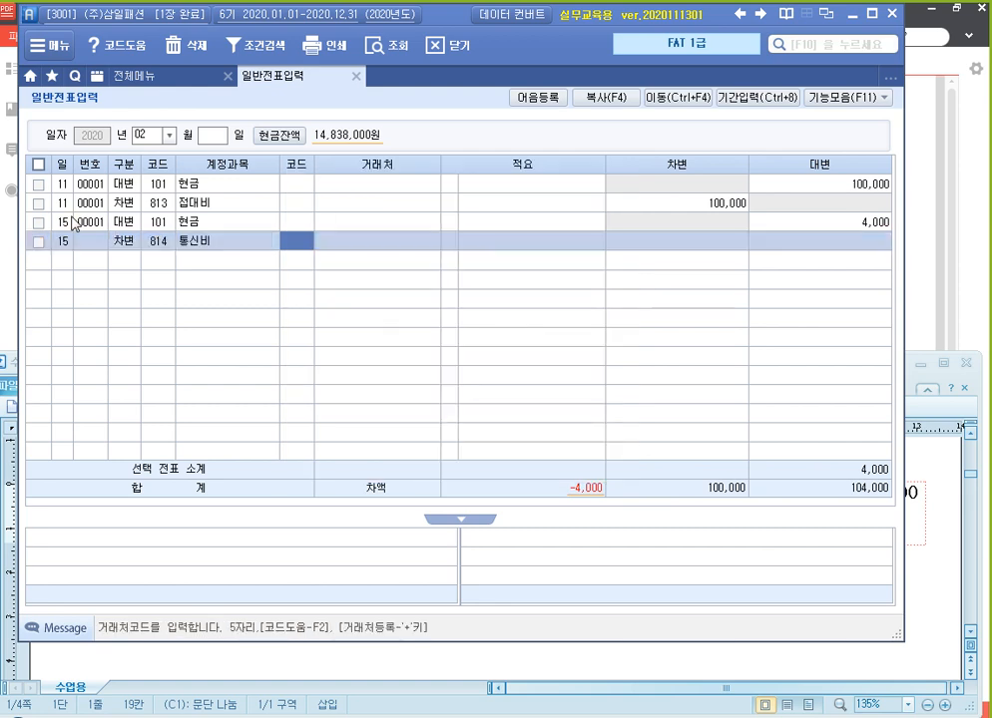
# - Leave the 통신비 line's 거래처 blank and accept 4,000 as its 차변 amount, completing the 2월 15일 voucher
pyautogui.press('Return')
pyautogui.press('Return')
pyautogui.press('Return')
pyautogui.press('Return')
pyautogui.press('Up')
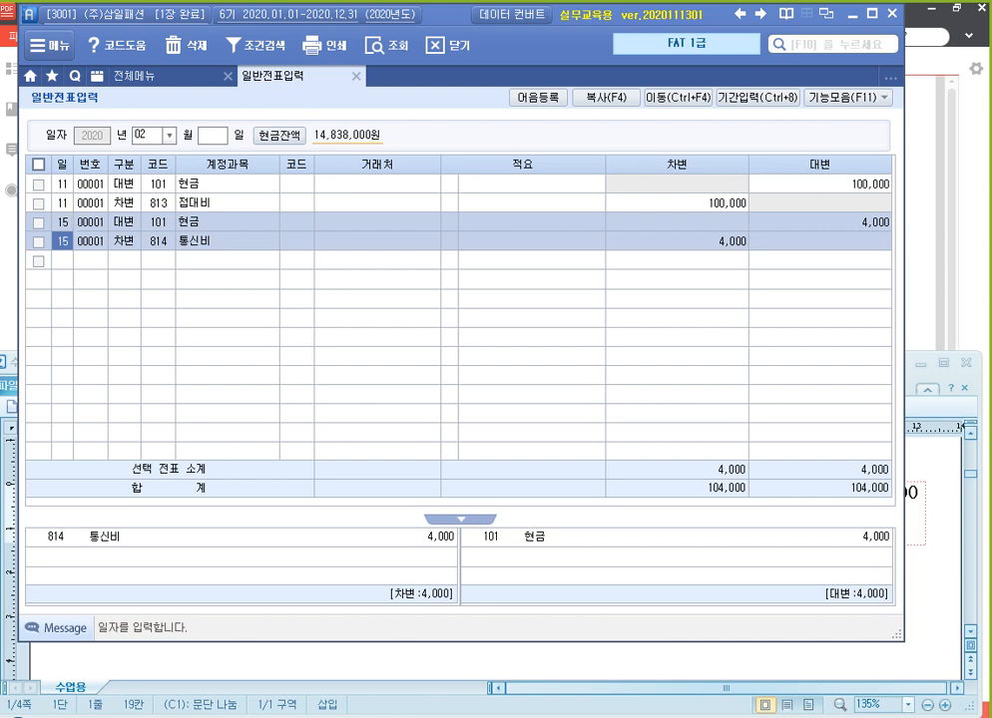
pyautogui.press('F5')
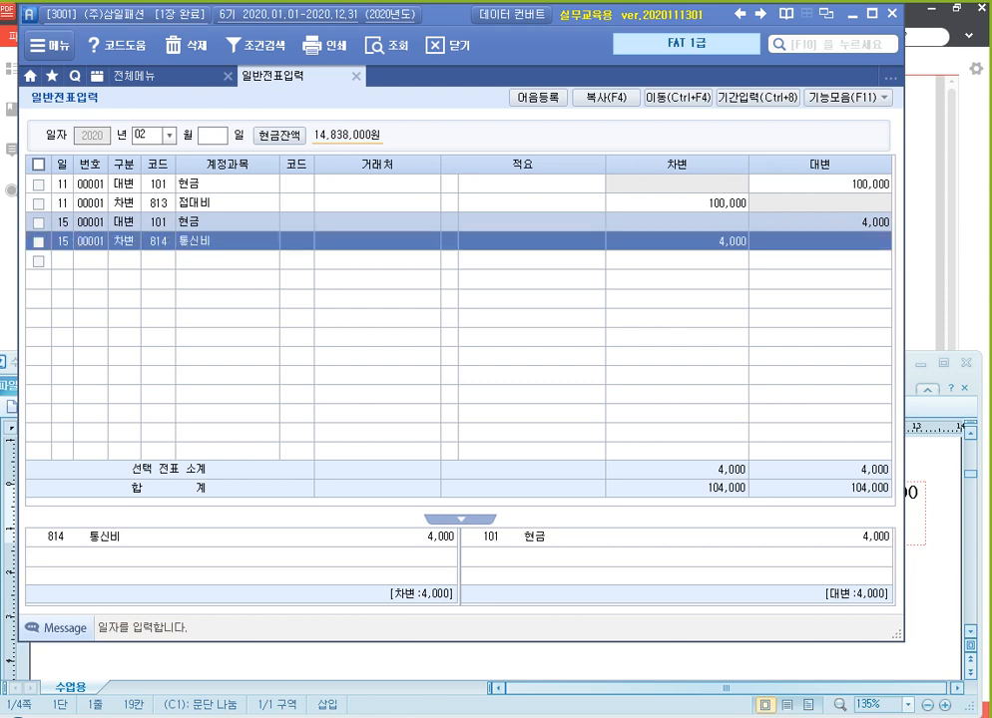
pyautogui.click(302, 203)
pyautogui.click(365, 201)
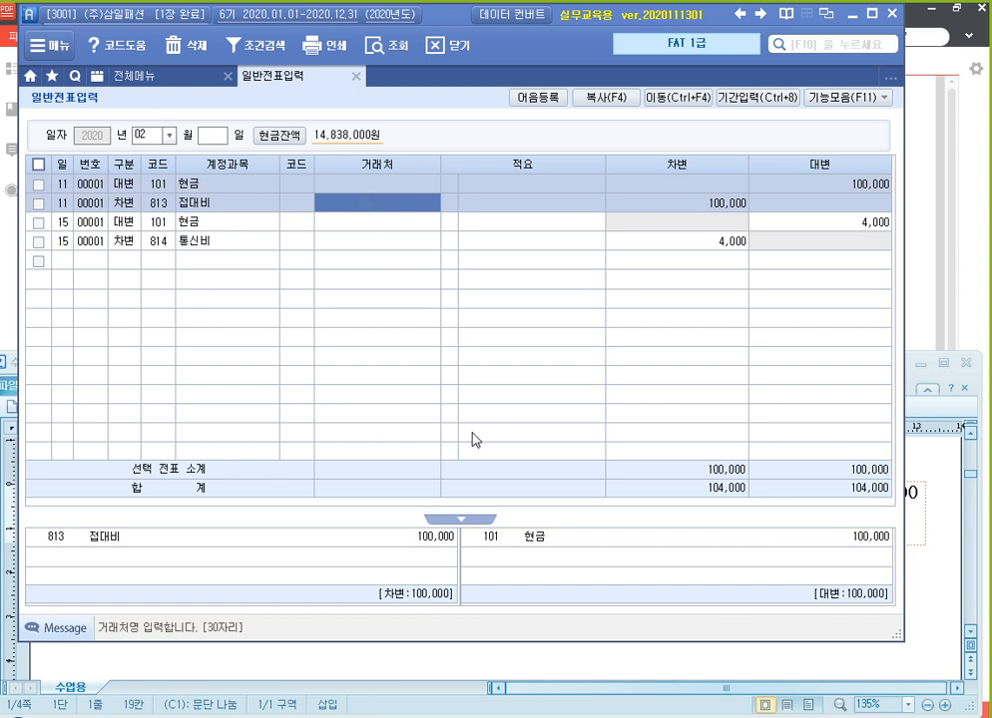
pyautogui.click(394, 265)
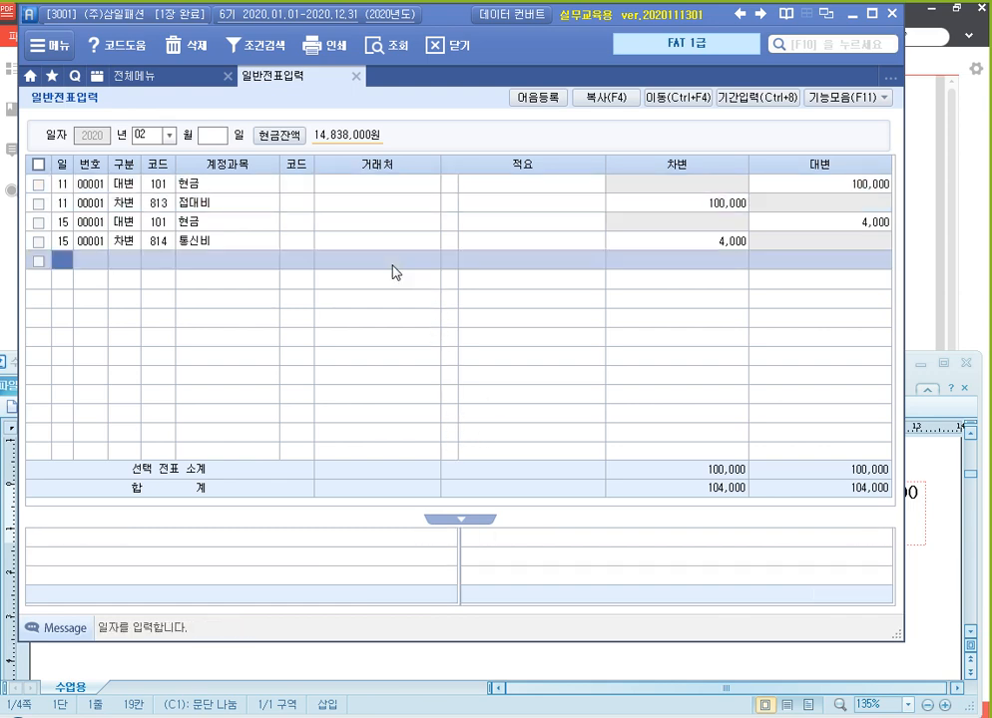